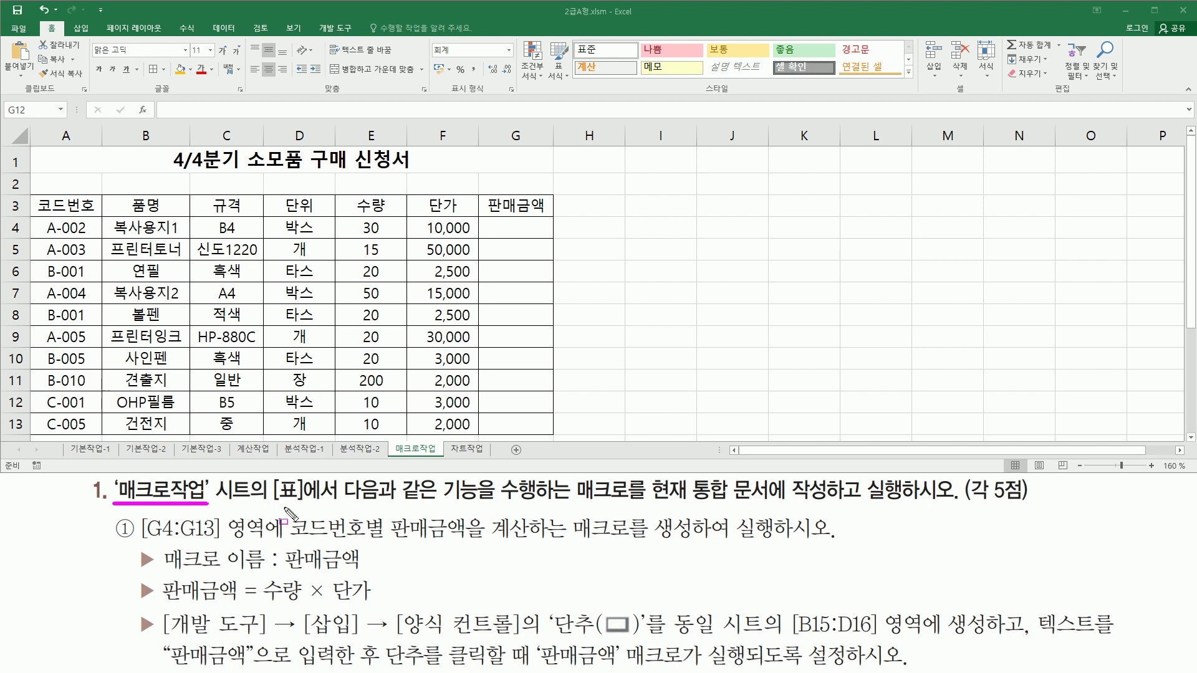
pyautogui.moveTo(349, 501)
pyautogui.mouseDown()
pyautogui.moveTo(418, 512)
pyautogui.moveTo(624, 498)
pyautogui.moveTo(785, 506)
pyautogui.mouseUp()
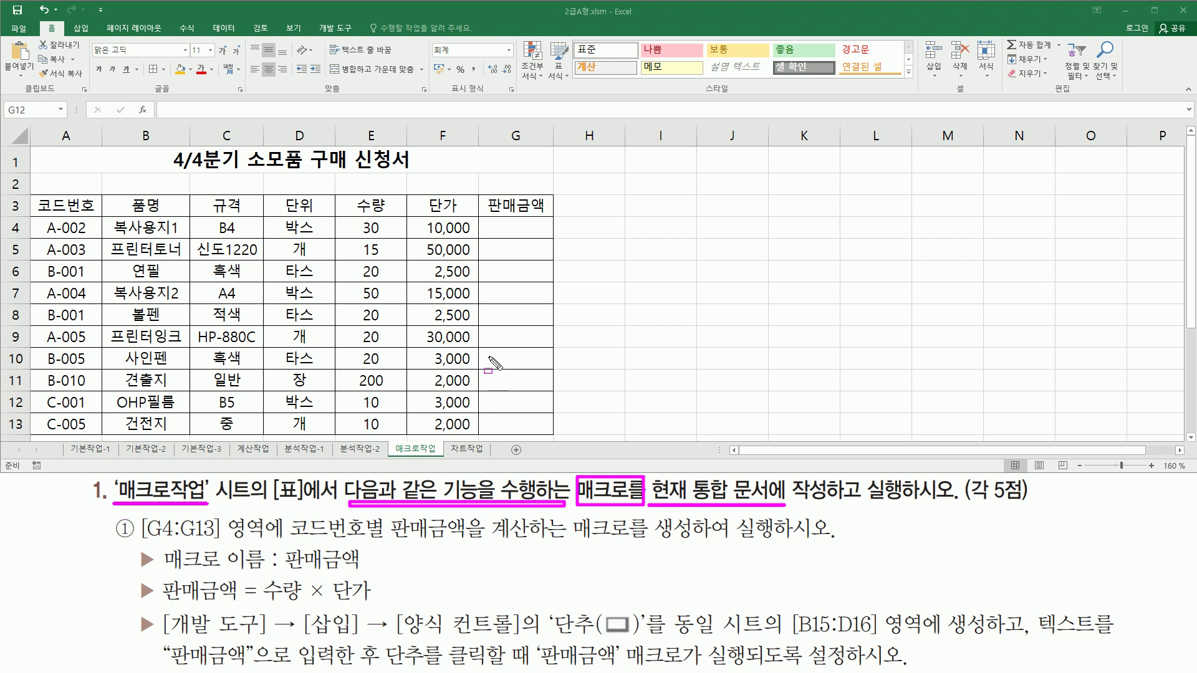
pyautogui.press('Escape')
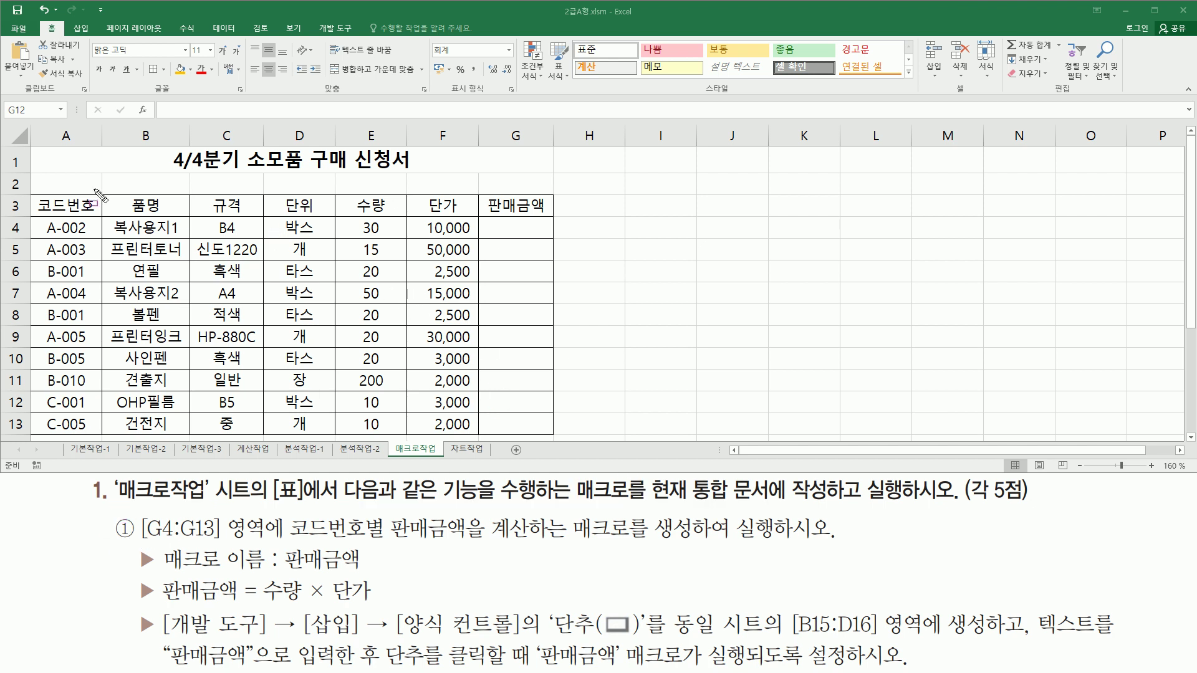
pyautogui.moveTo(31, 143); pyautogui.dragTo(277, 354)
pyautogui.moveTo(368, 374); pyautogui.dragTo(558, 438)
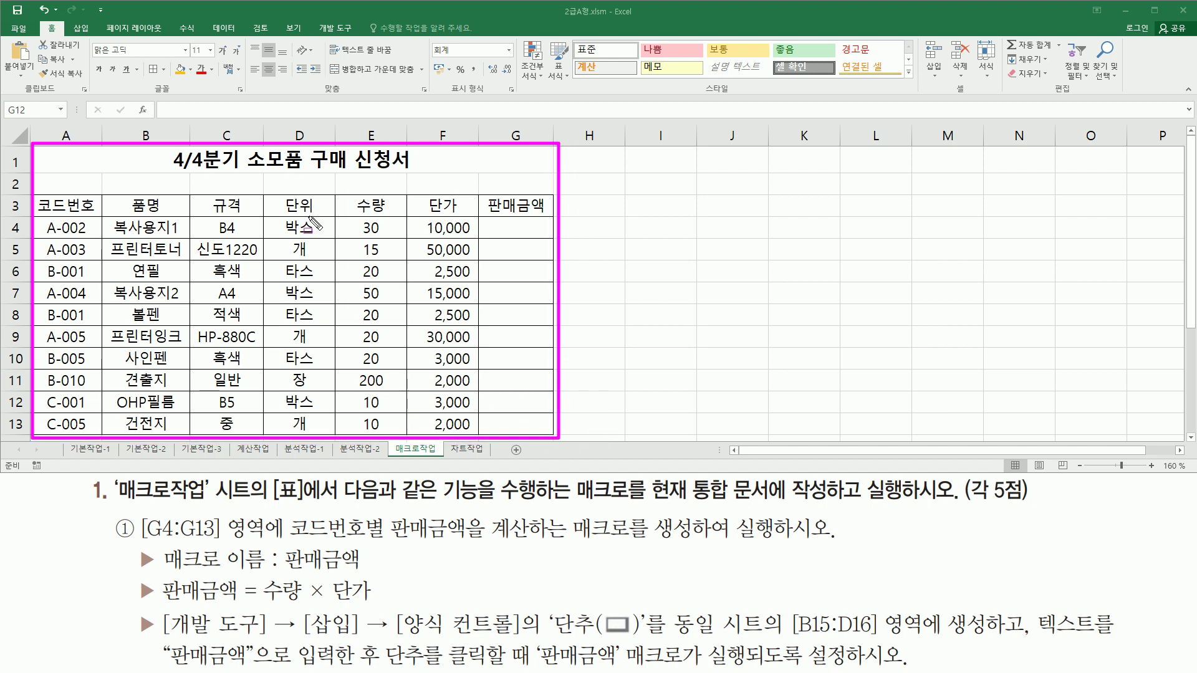
pyautogui.press('Escape')
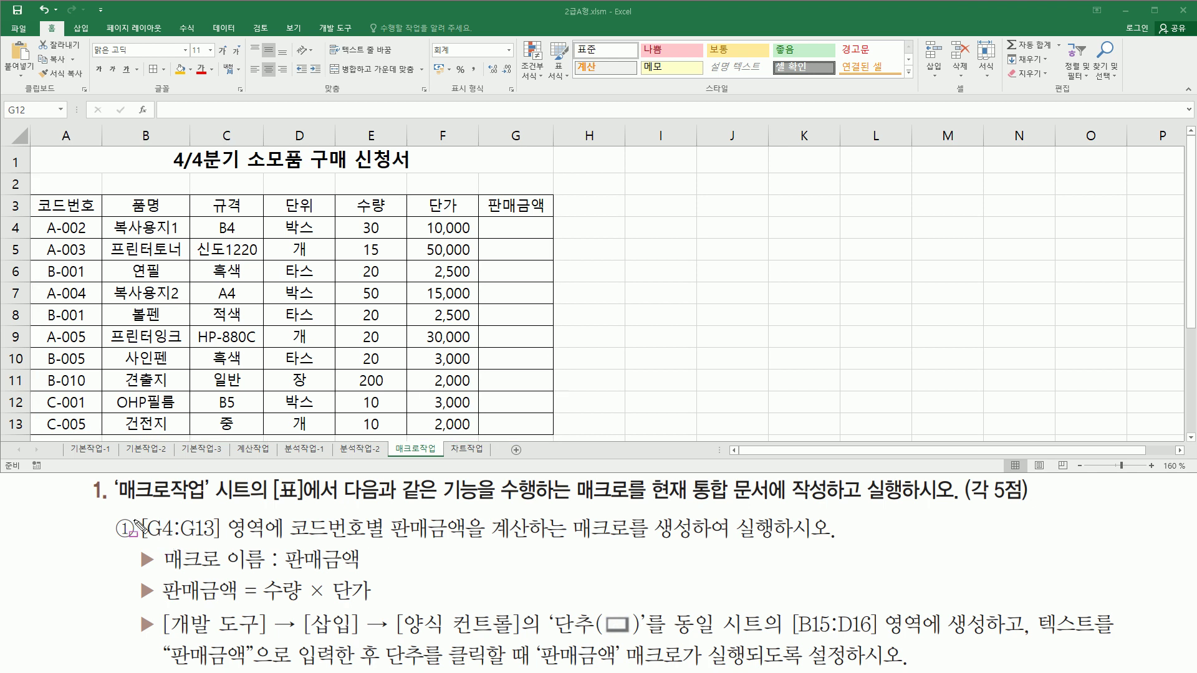
pyautogui.moveTo(137, 512)
pyautogui.mouseDown()
pyautogui.moveTo(148, 531)
pyautogui.moveTo(269, 541)
pyautogui.mouseUp()
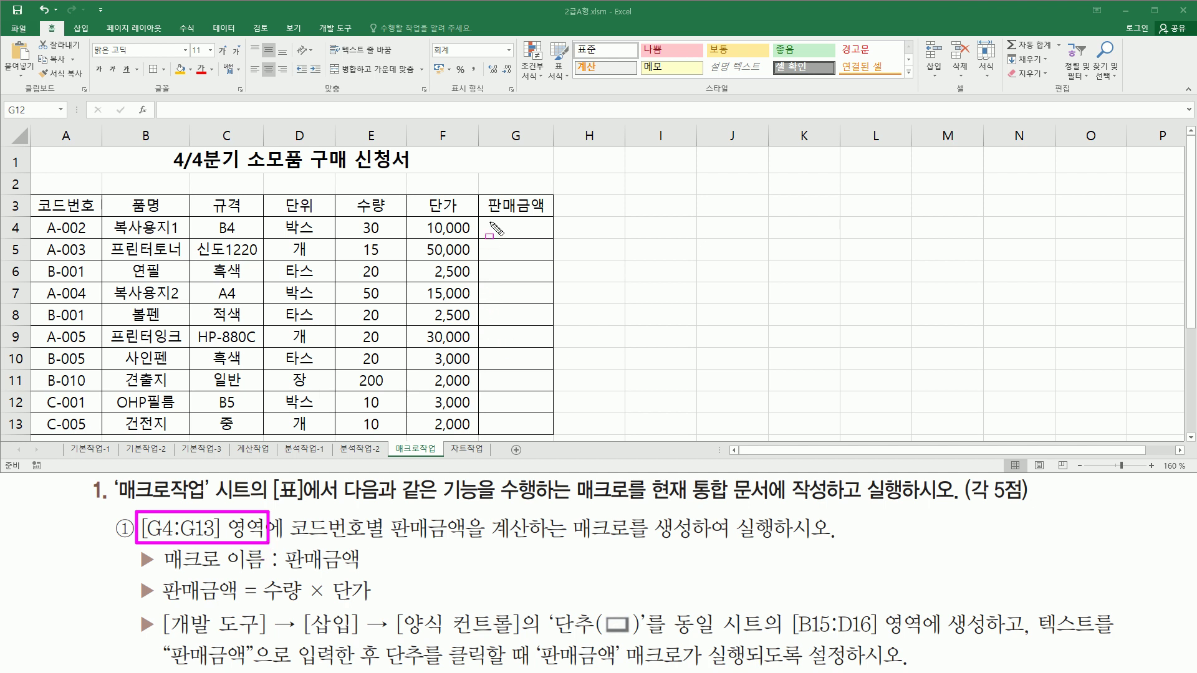
pyautogui.moveTo(489, 221); pyautogui.dragTo(548, 428)
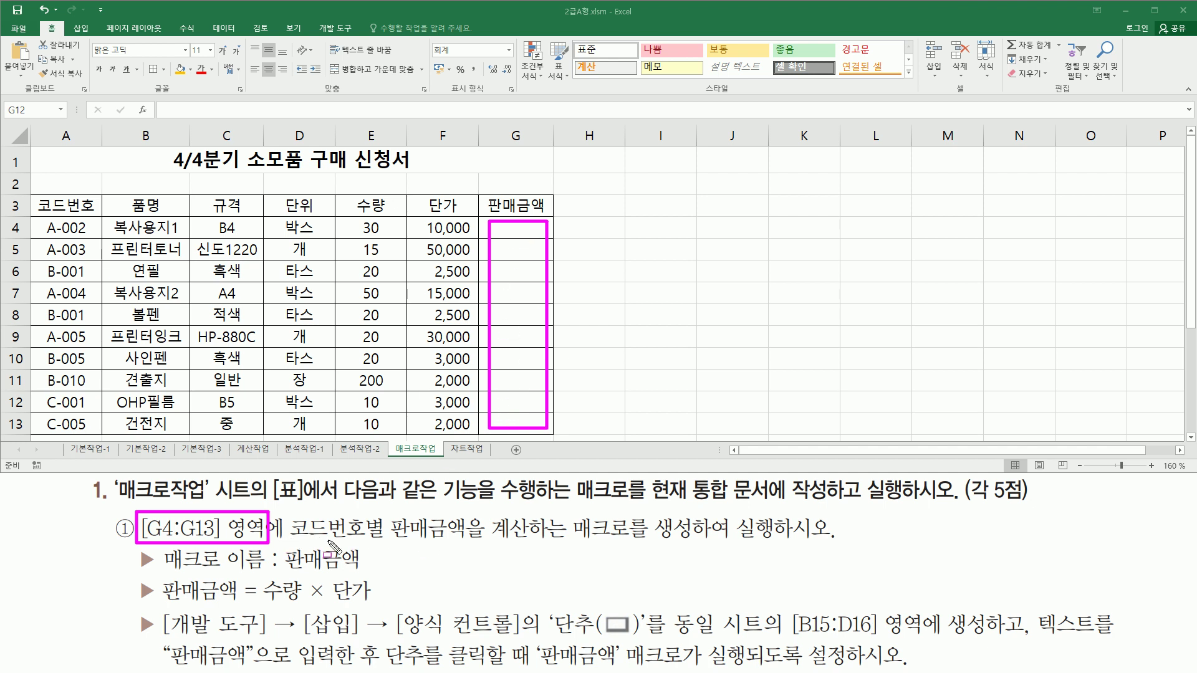
pyautogui.moveTo(389, 544); pyautogui.dragTo(469, 545)
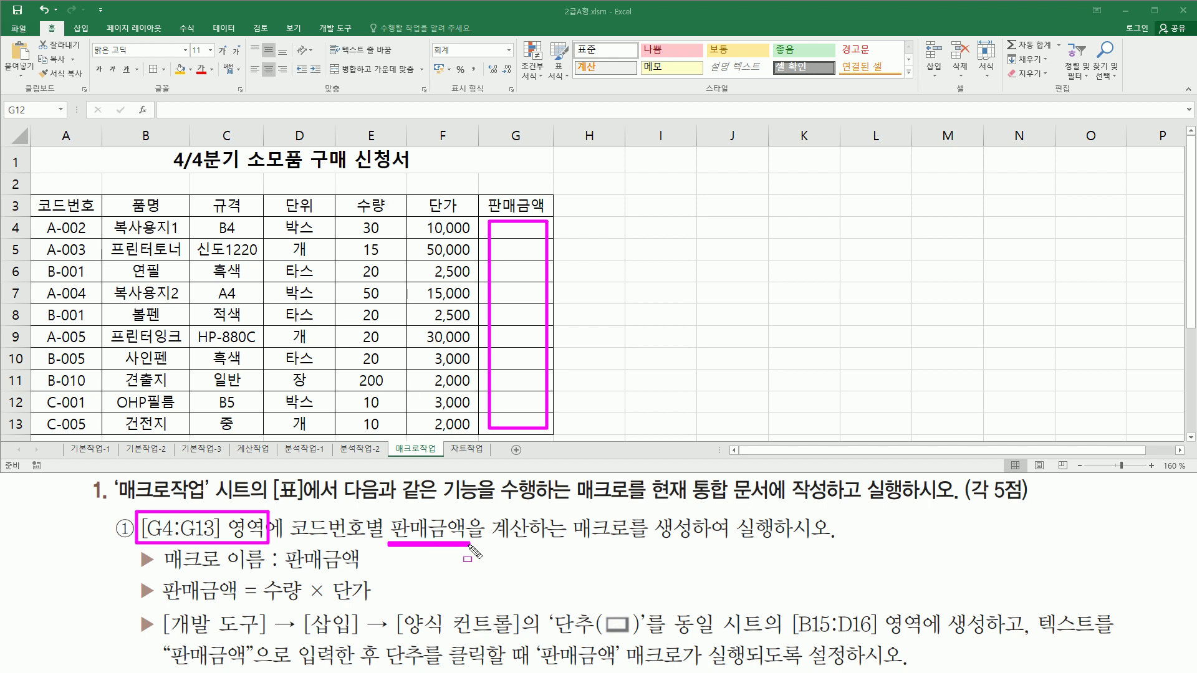
pyautogui.moveTo(561, 540); pyautogui.dragTo(619, 539)
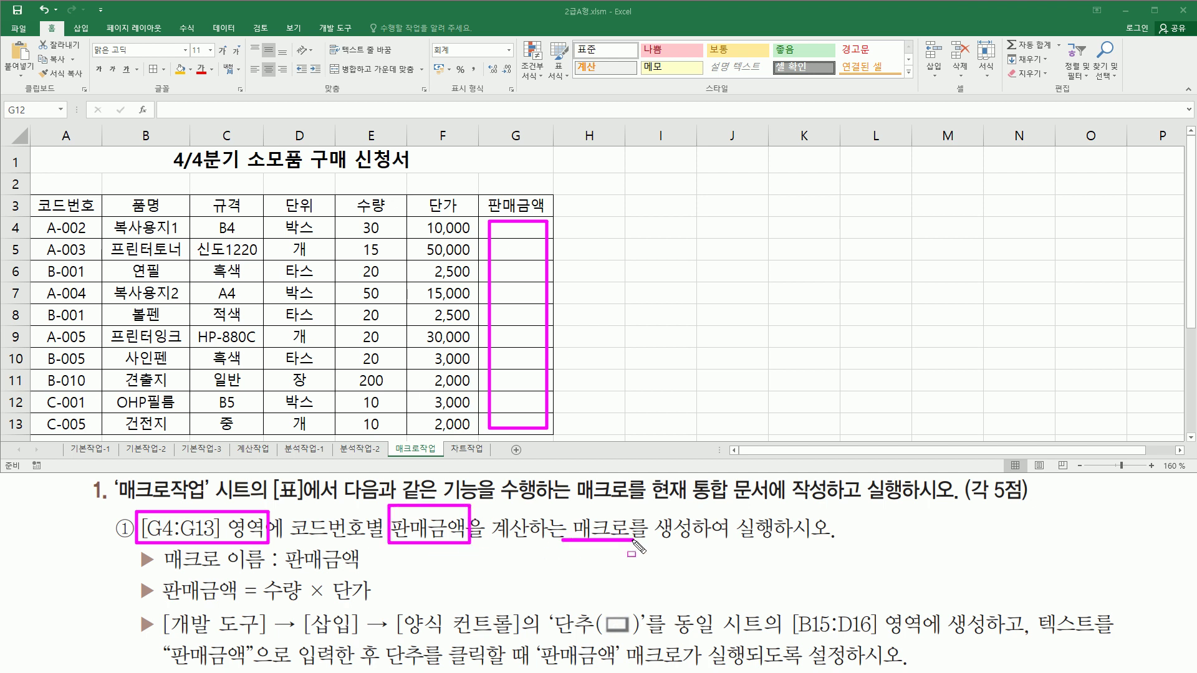
pyautogui.moveTo(282, 572); pyautogui.dragTo(365, 572)
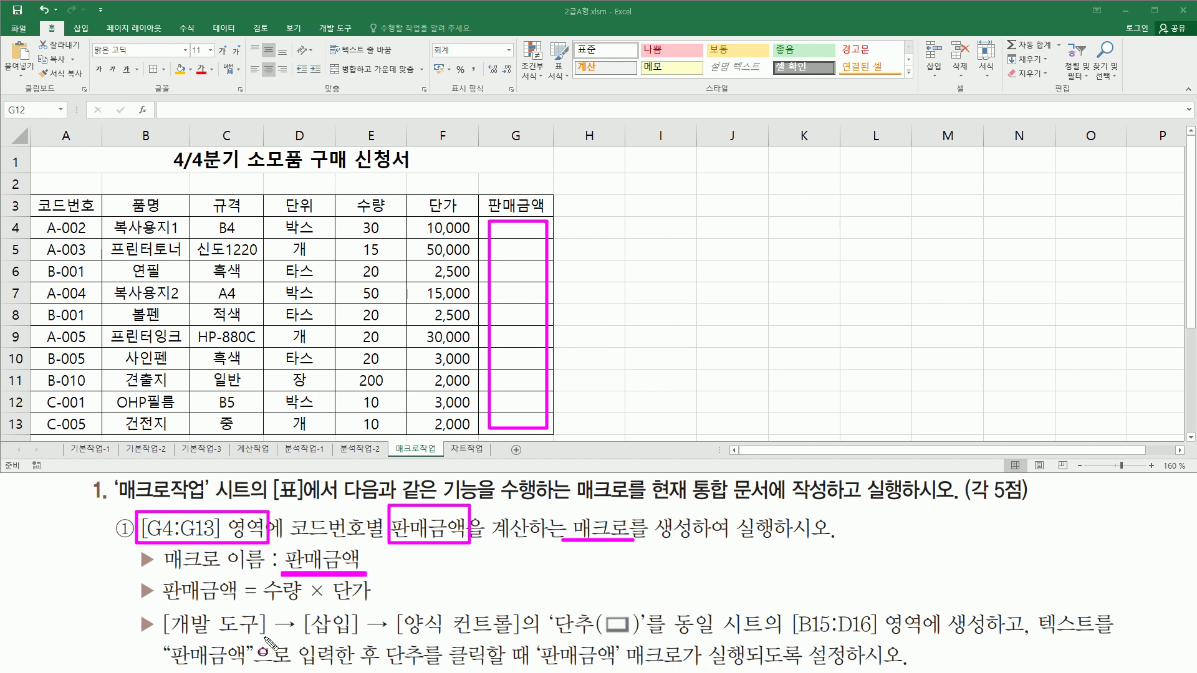
pyautogui.moveTo(265, 603); pyautogui.dragTo(378, 603)
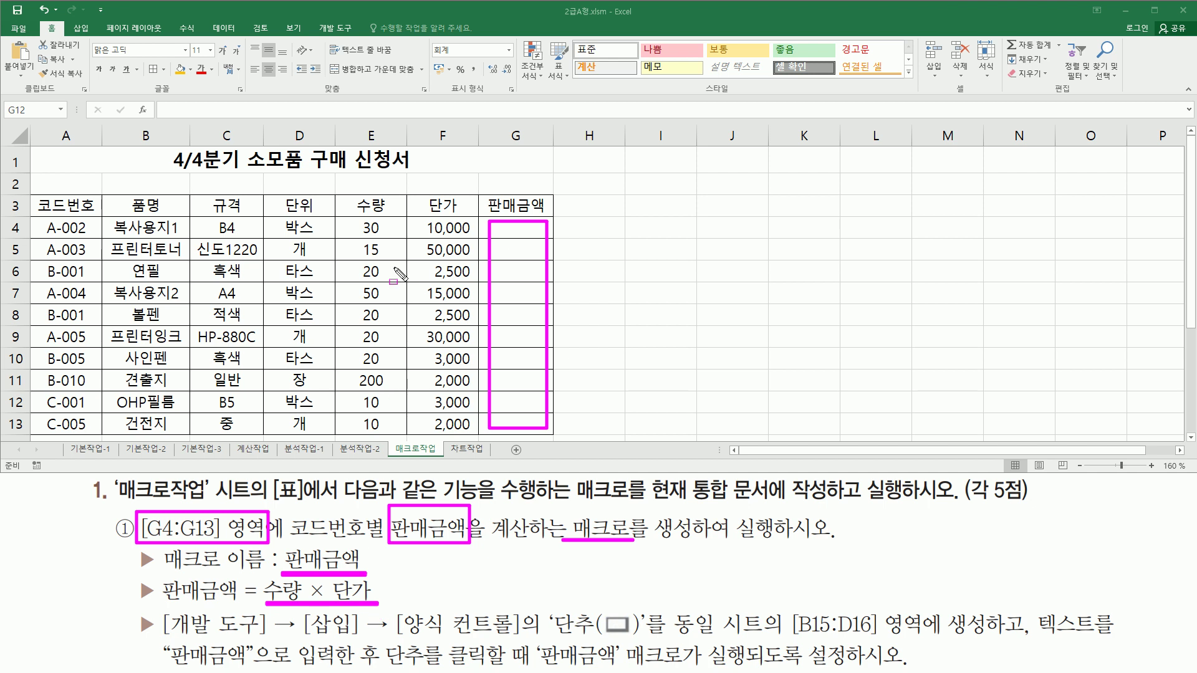
pyautogui.moveTo(352, 193); pyautogui.dragTo(393, 217)
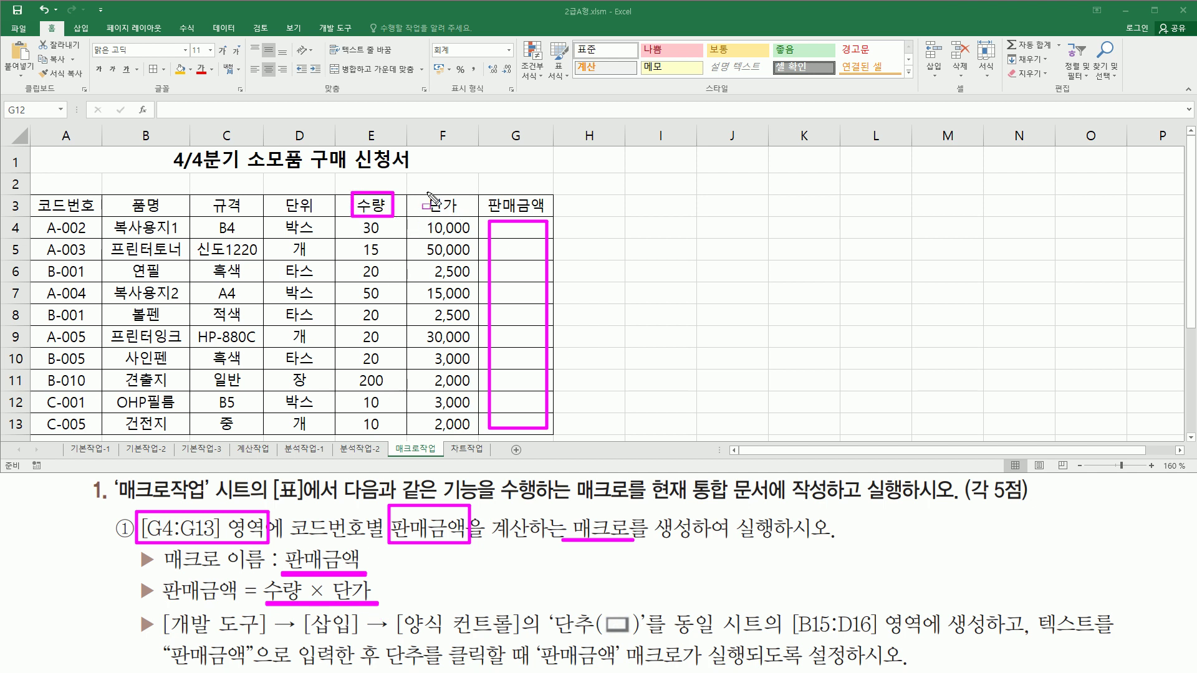
pyautogui.moveTo(425, 193); pyautogui.dragTo(468, 218)
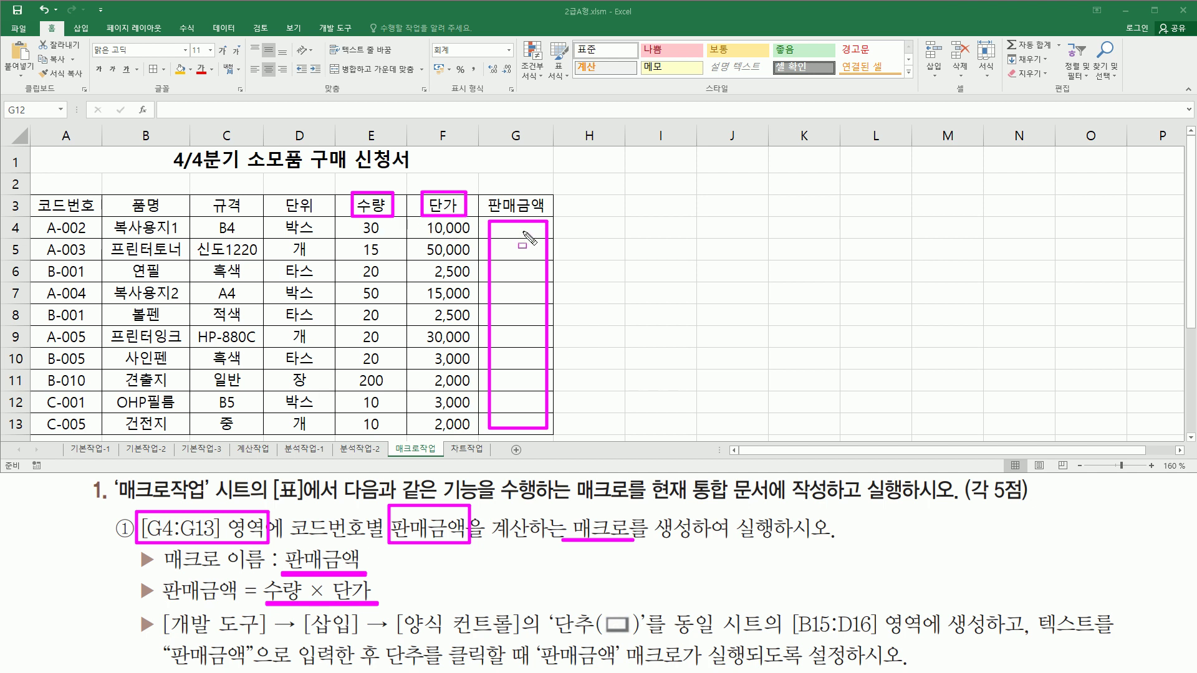
pyautogui.moveTo(159, 633); pyautogui.dragTo(520, 640)
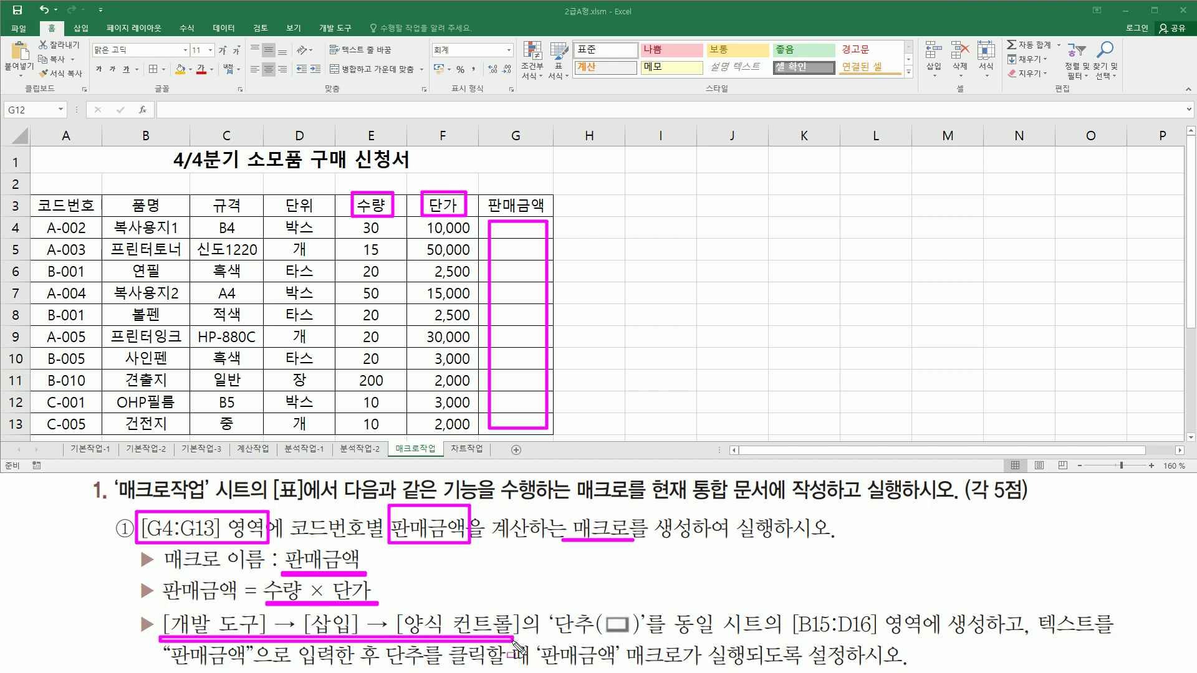
pyautogui.moveTo(542, 597); pyautogui.dragTo(649, 646)
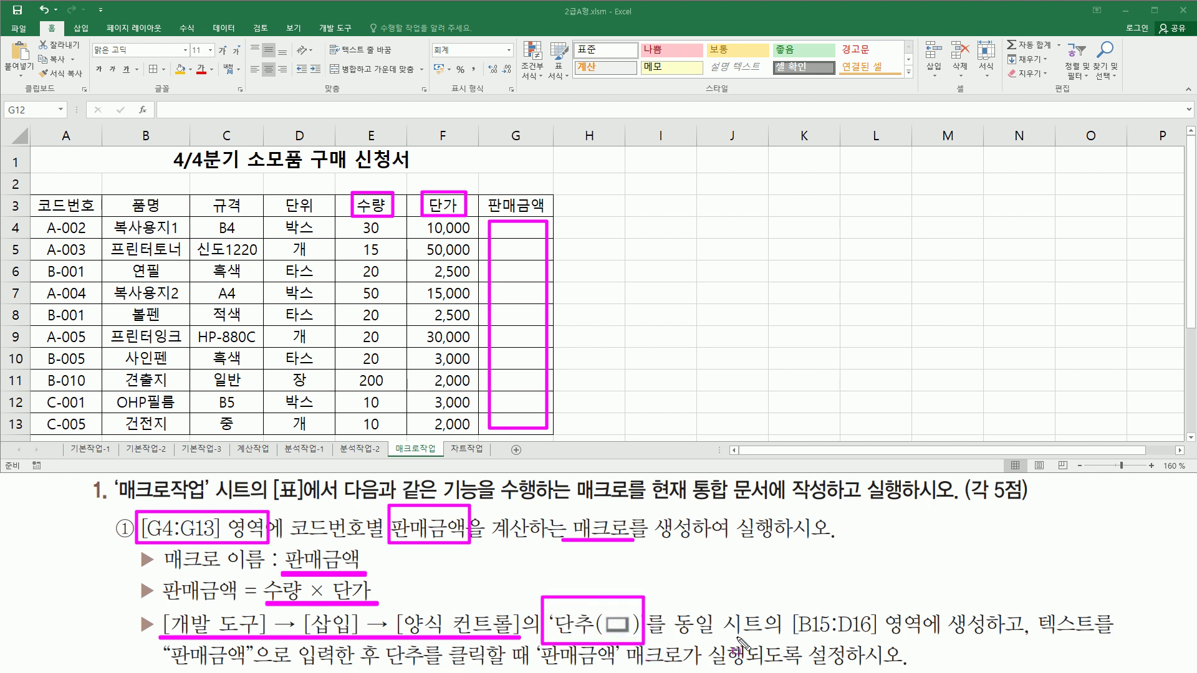
pyautogui.moveTo(786, 638)
pyautogui.mouseDown()
pyautogui.moveTo(1001, 642)
pyautogui.moveTo(992, 617)
pyautogui.mouseUp()
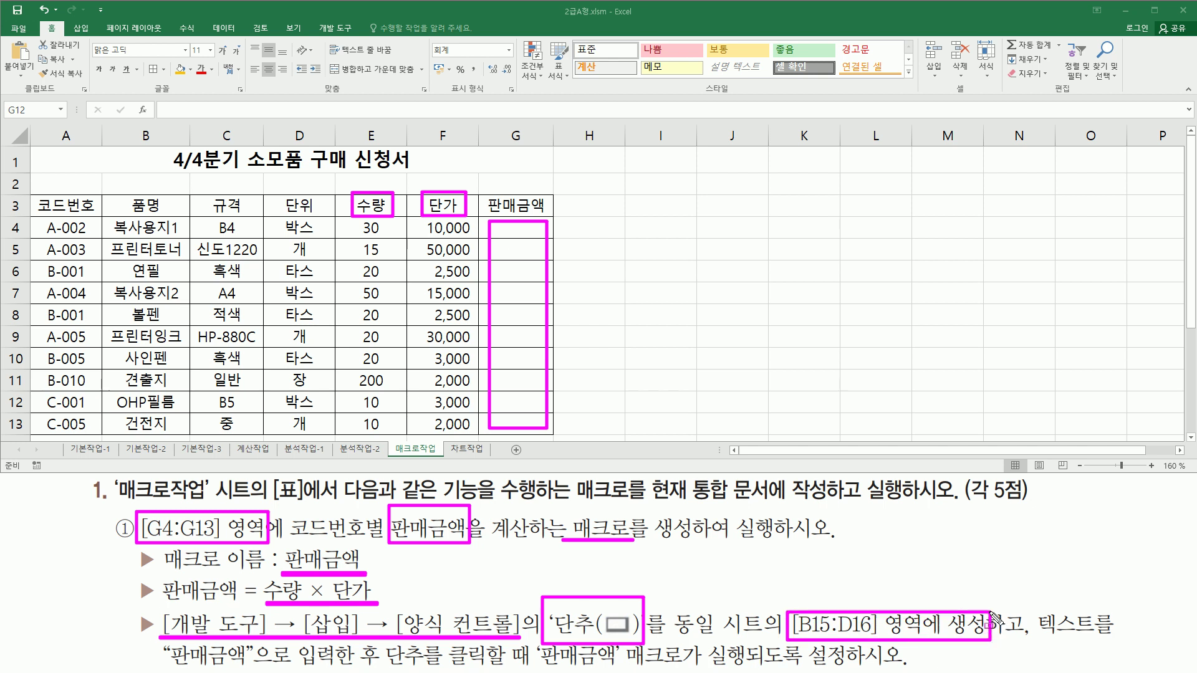
pyautogui.press('Escape')
# Select the range B15:D16 below the purchase request table.
pyautogui.scroll(-3, 249, 329)
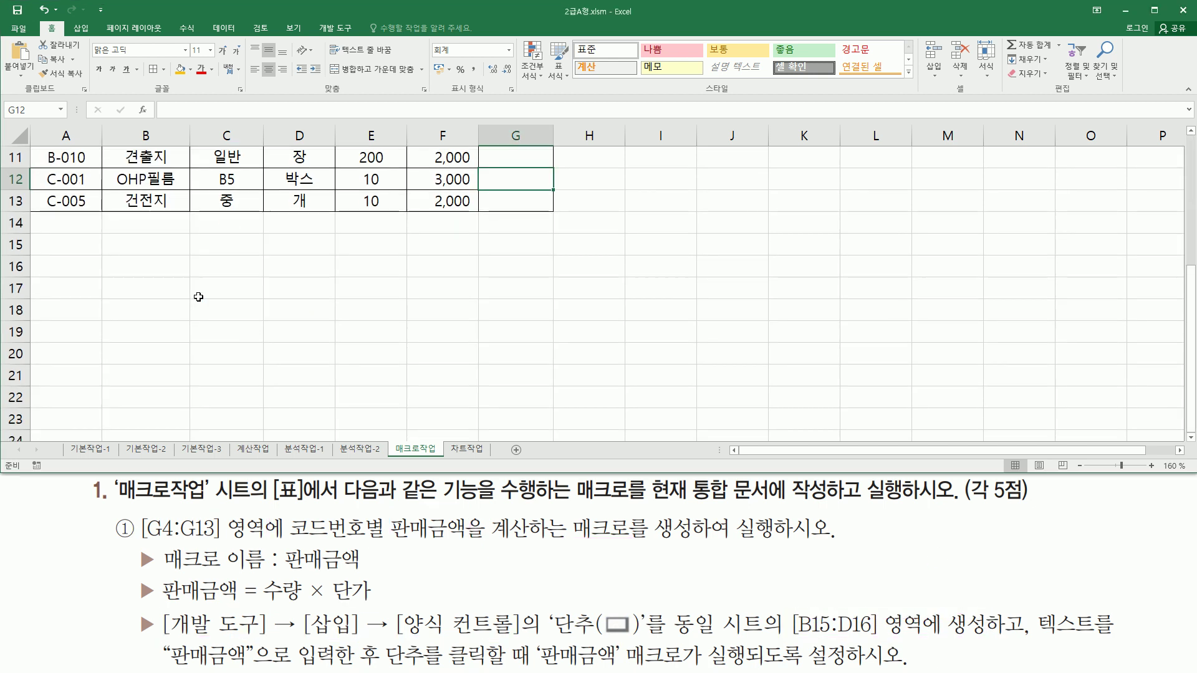
pyautogui.click(127, 250)
pyautogui.moveTo(126, 250); pyautogui.dragTo(268, 267)
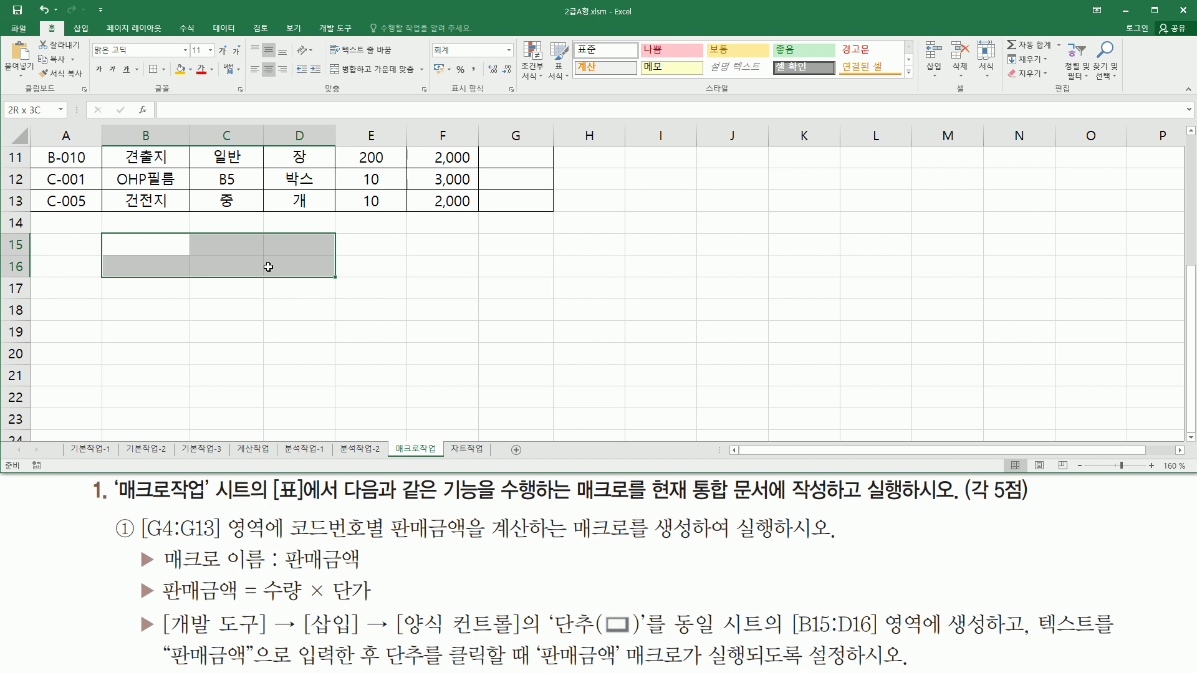
pyautogui.moveTo(268, 267); pyautogui.dragTo(268, 267)
pyautogui.moveTo(161, 640)
pyautogui.mouseDown()
pyautogui.moveTo(274, 670)
pyautogui.moveTo(872, 667)
pyautogui.mouseUp()
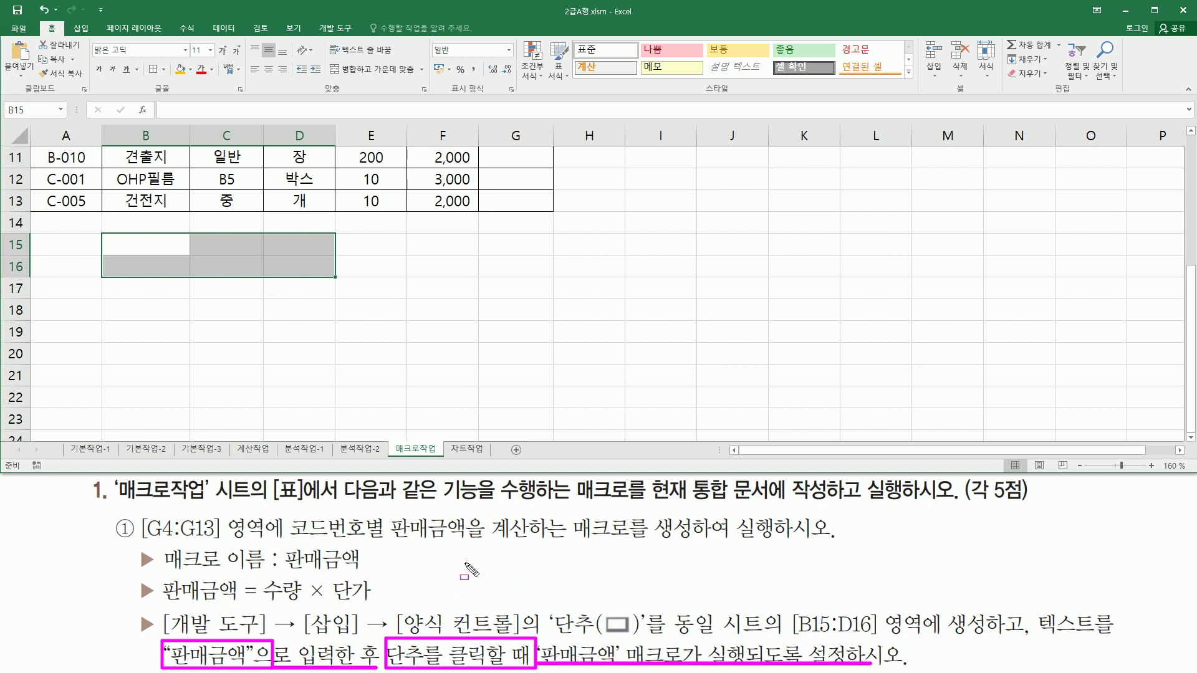
pyautogui.press('e')
pyautogui.moveTo(545, 607); pyautogui.dragTo(650, 638)
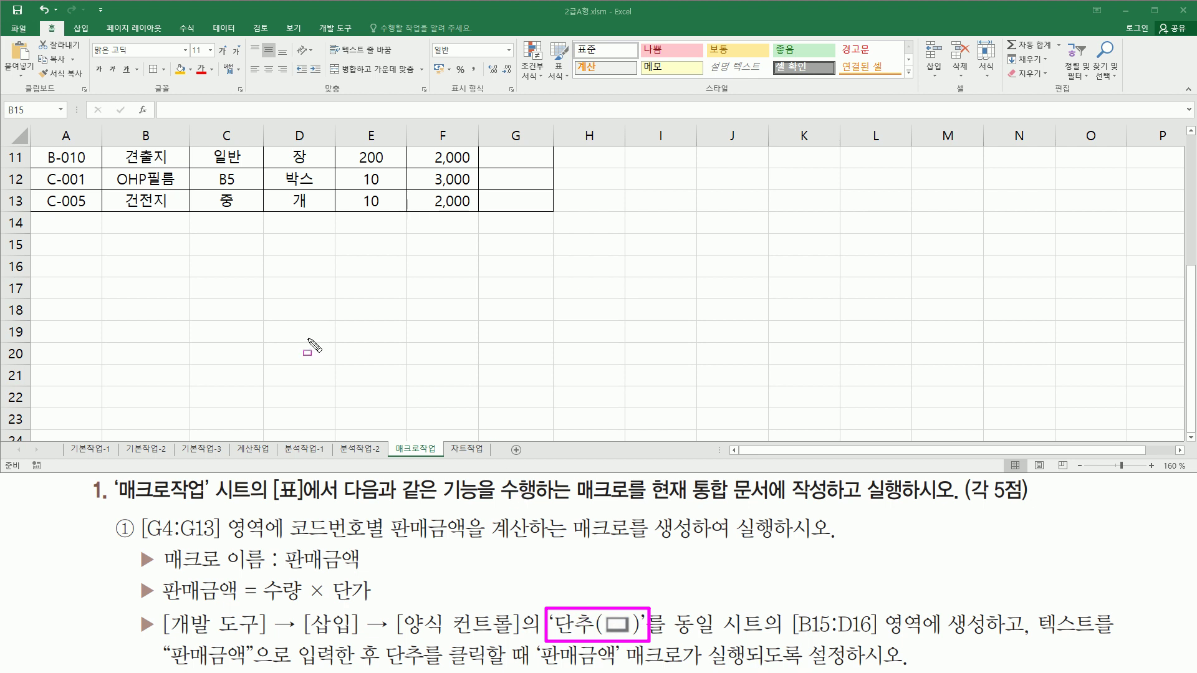
pyautogui.moveTo(308, 13); pyautogui.dragTo(360, 40)
pyautogui.press('Escape')
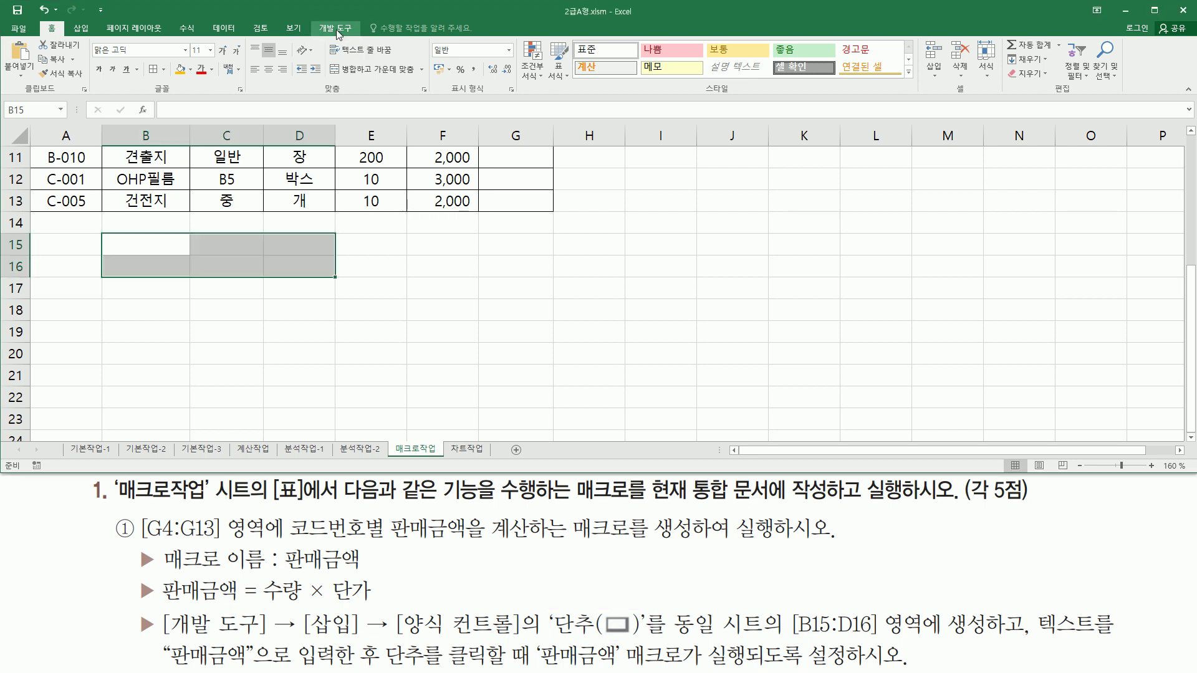
# Insert a form-control button that exactly covers cells B15:D16 below the table.
pyautogui.click(336, 28)
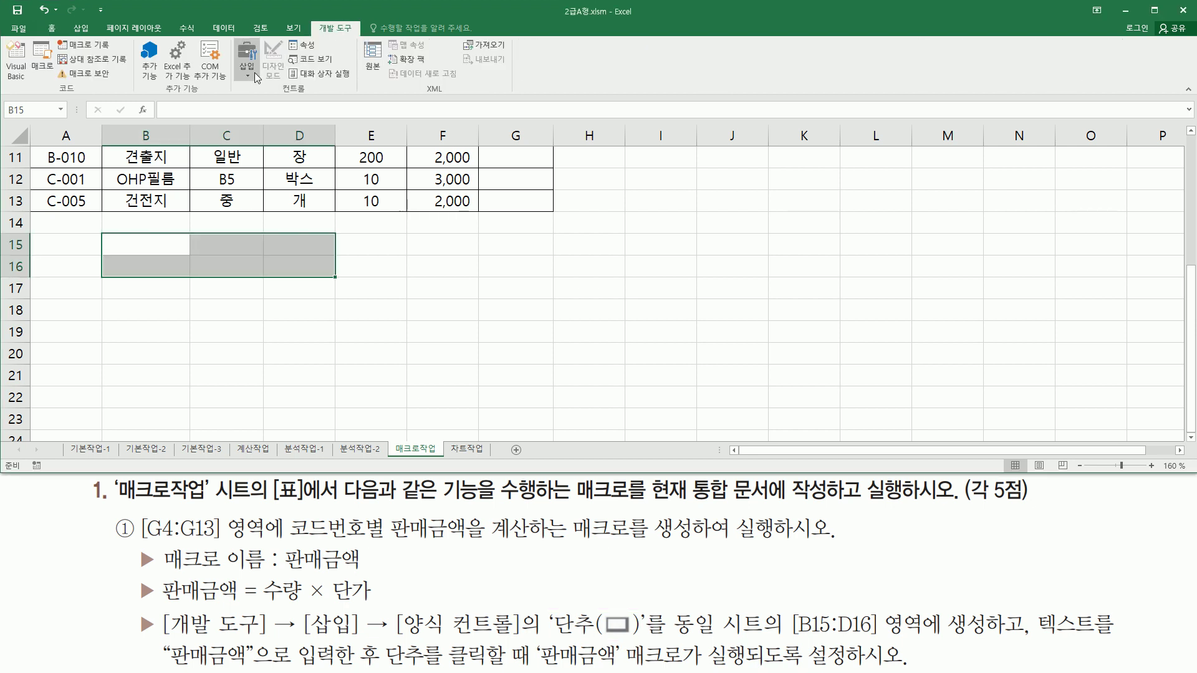
pyautogui.click(226, 332)
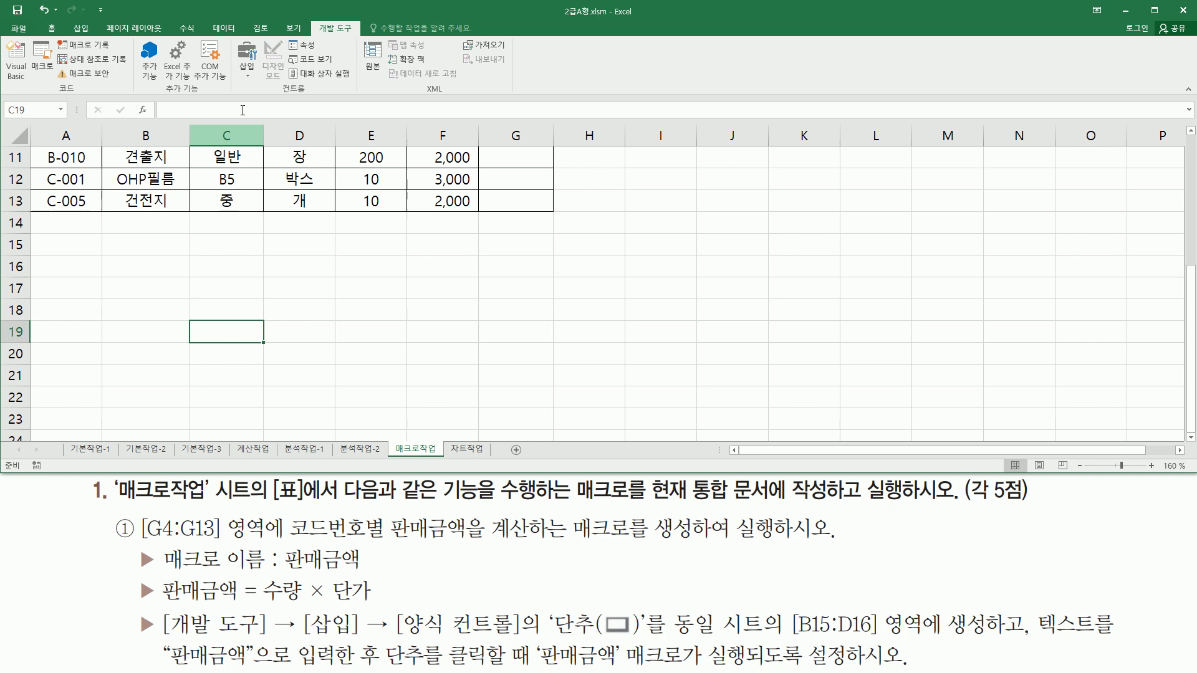
pyautogui.click(246, 72)
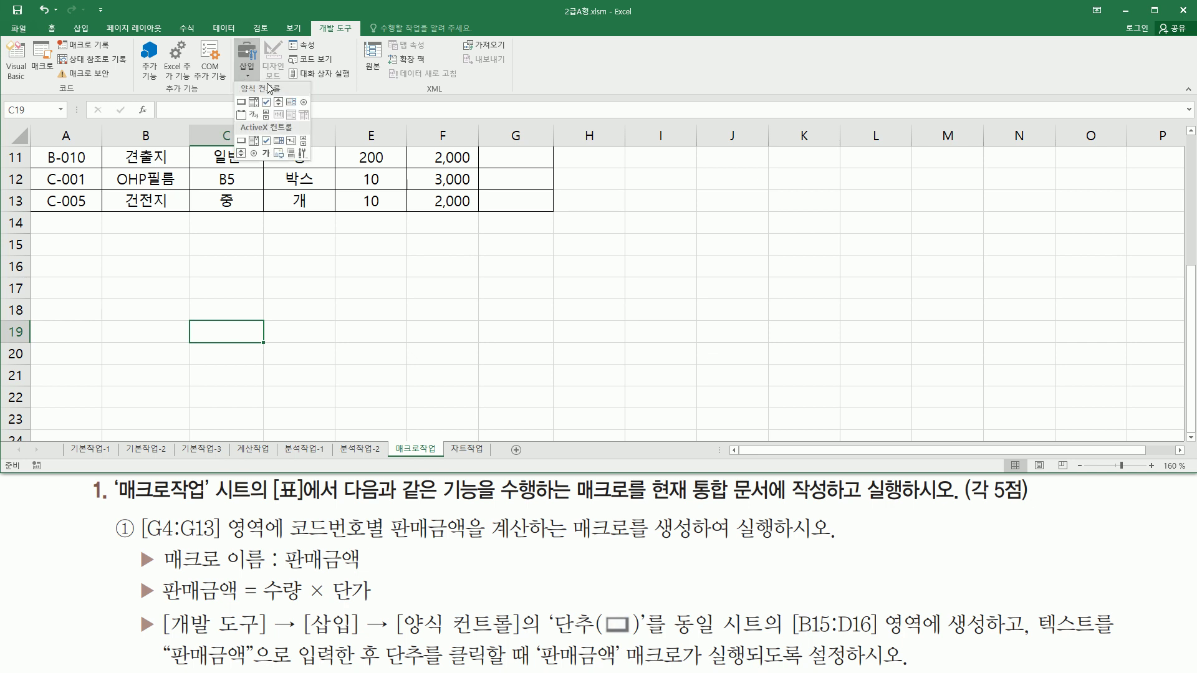
pyautogui.click(242, 102)
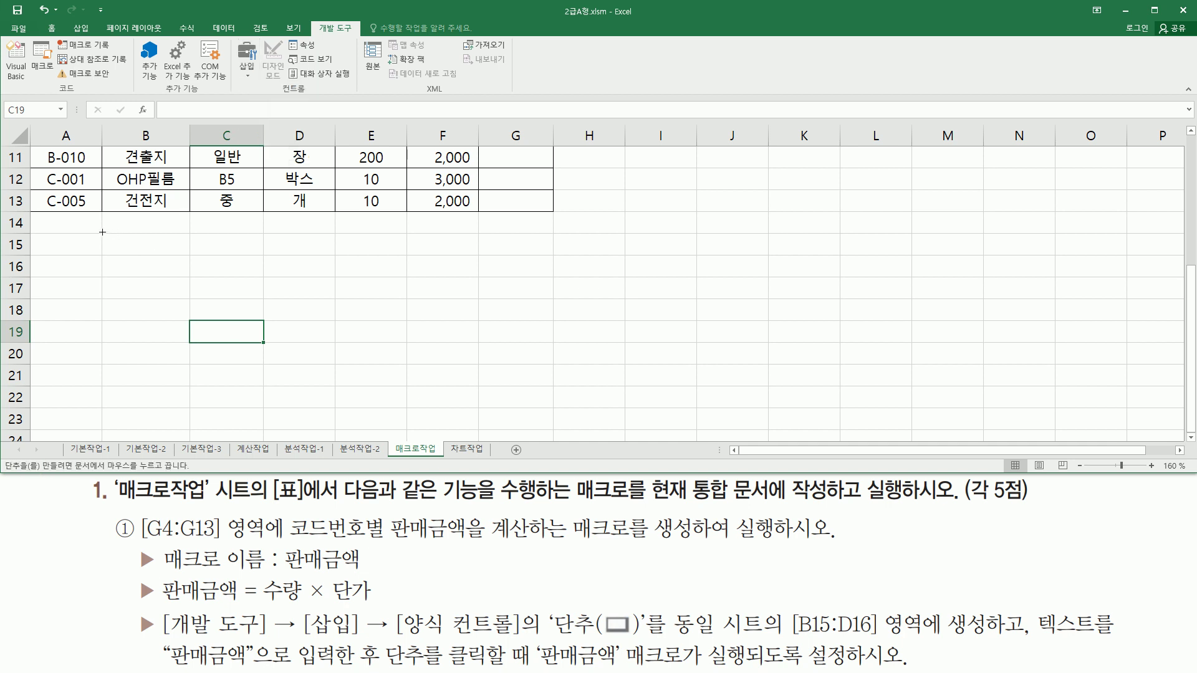
pyautogui.moveTo(102, 232); pyautogui.dragTo(314, 278)
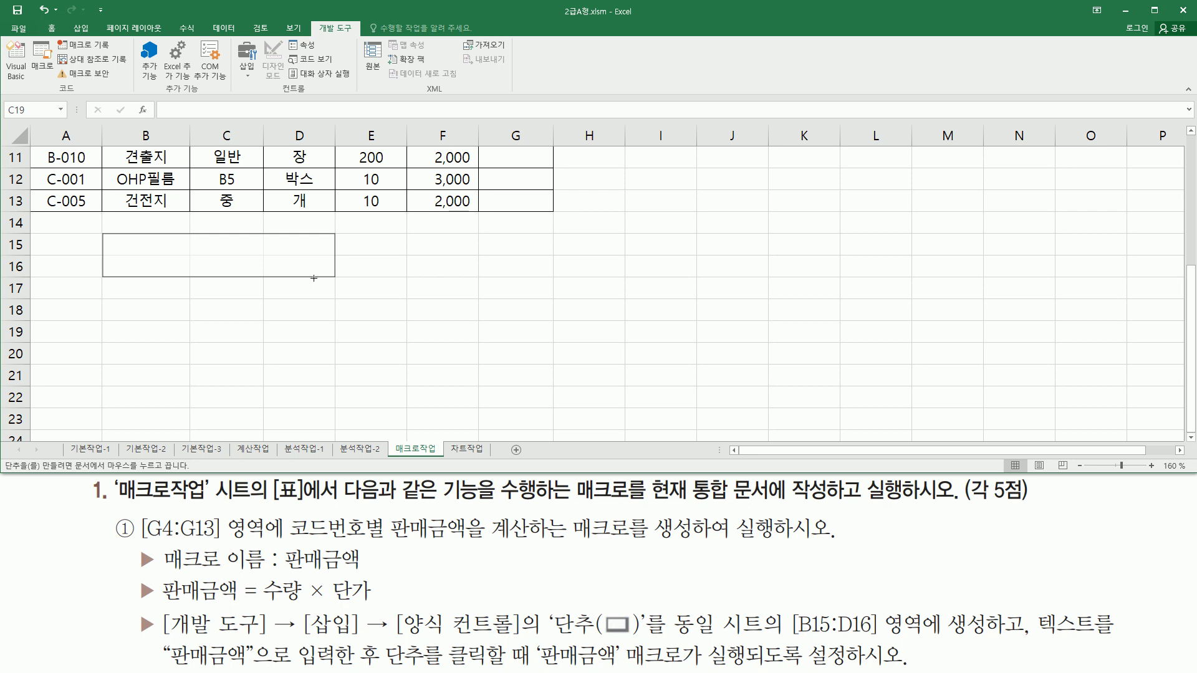
pyautogui.moveTo(313, 278); pyautogui.dragTo(314, 277)
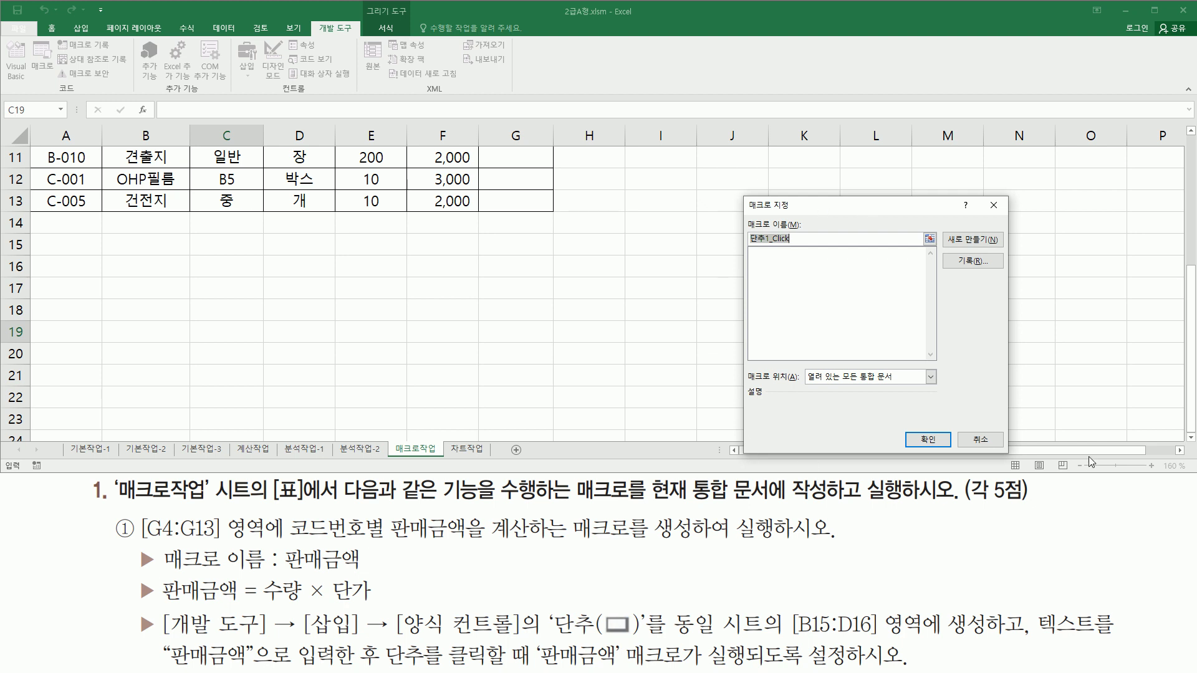
pyautogui.hotkey('ctrl', '2')
pyautogui.moveTo(543, 606); pyautogui.dragTo(661, 640)
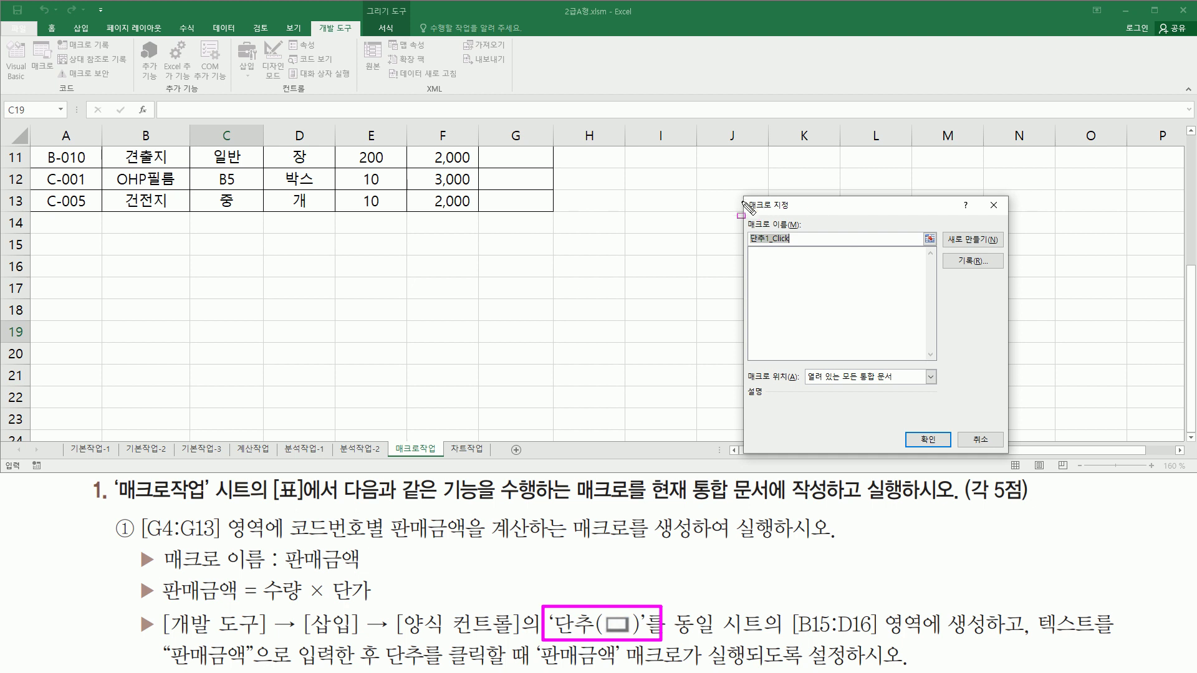
pyautogui.moveTo(745, 191)
pyautogui.mouseDown()
pyautogui.moveTo(751, 352)
pyautogui.moveTo(1003, 442)
pyautogui.moveTo(1010, 455)
pyautogui.mouseUp()
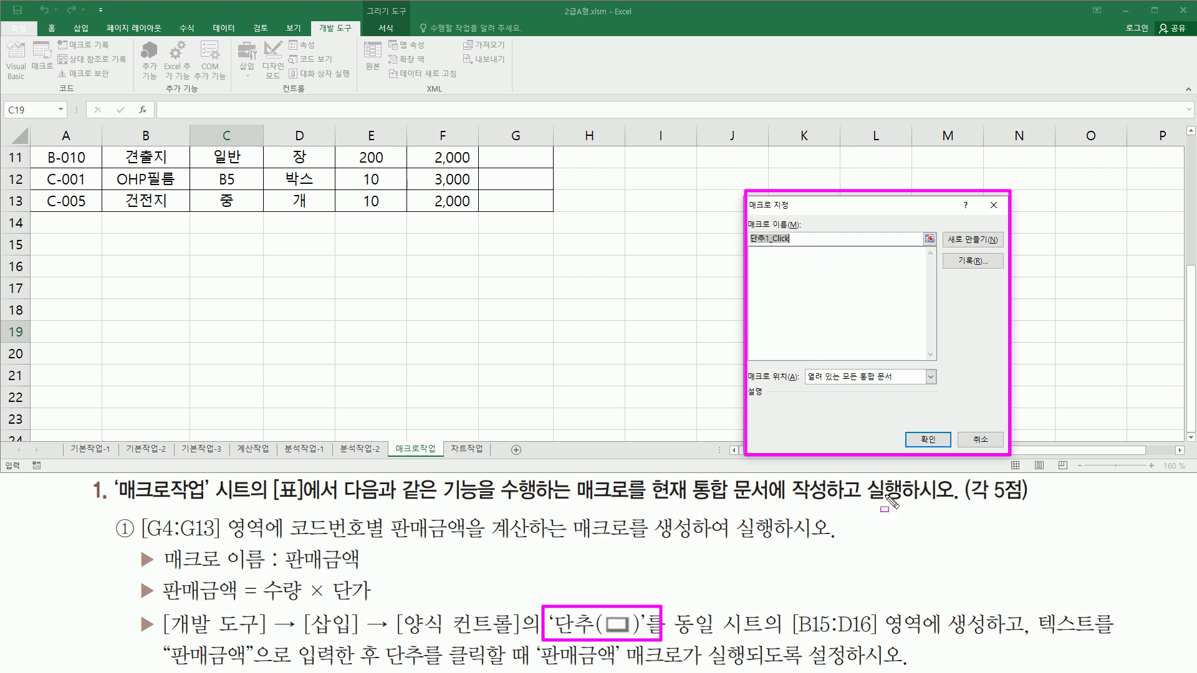
pyautogui.moveTo(165, 570); pyautogui.dragTo(370, 573)
pyautogui.press('Escape')
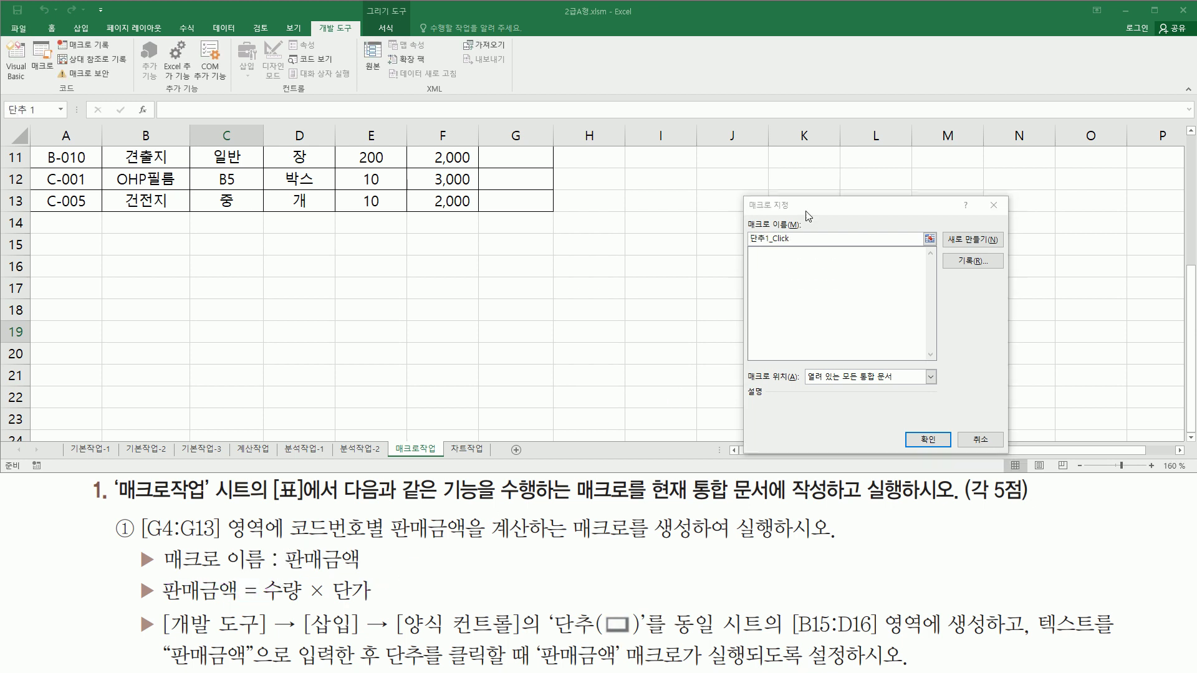
# Name the button's macro 판매금액 and open the settings for recording it.
pyautogui.write('파')
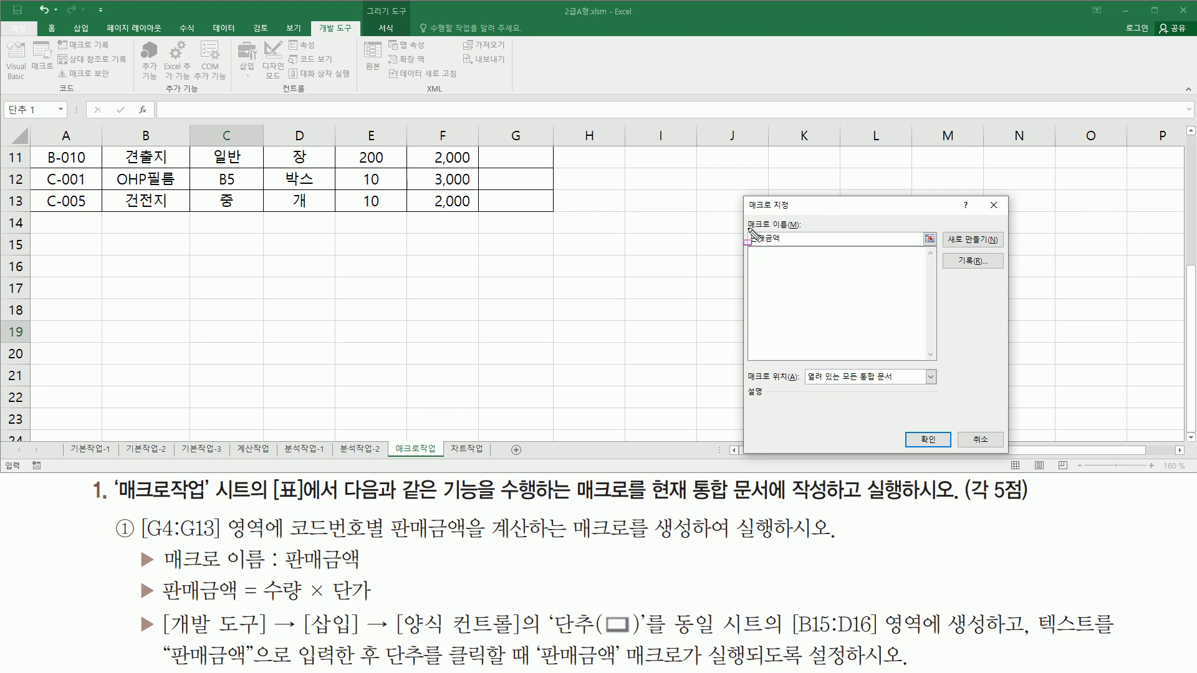
pyautogui.moveTo(744, 213); pyautogui.dragTo(809, 254)
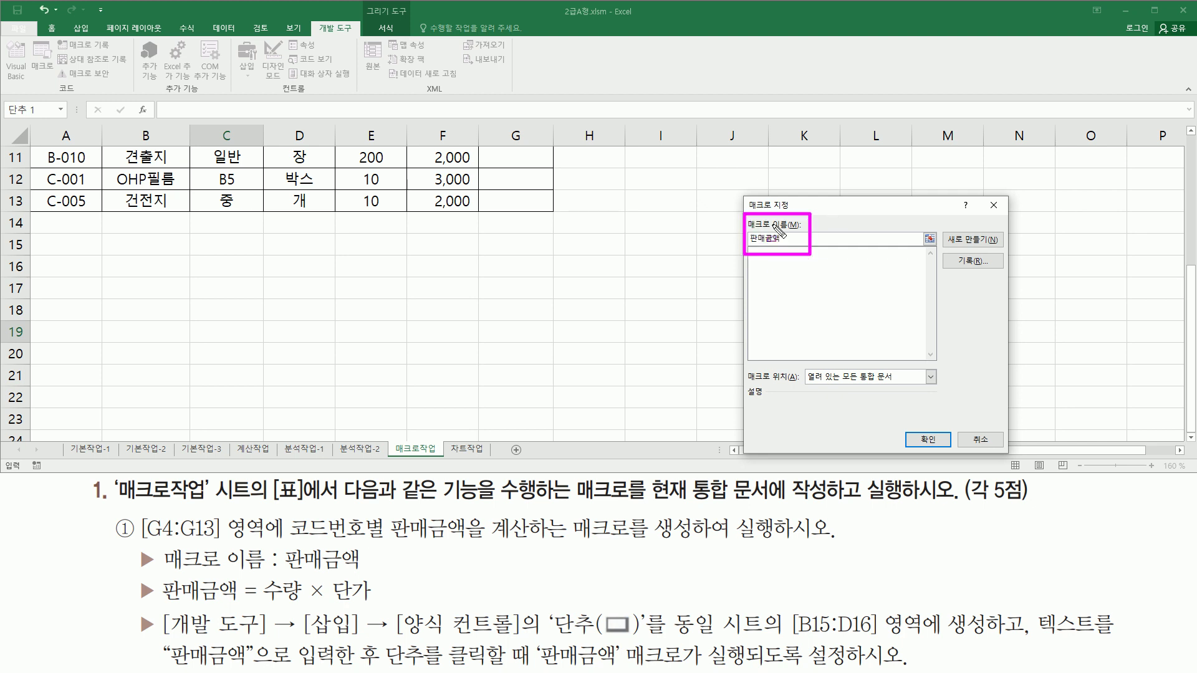
pyautogui.click(952, 250)
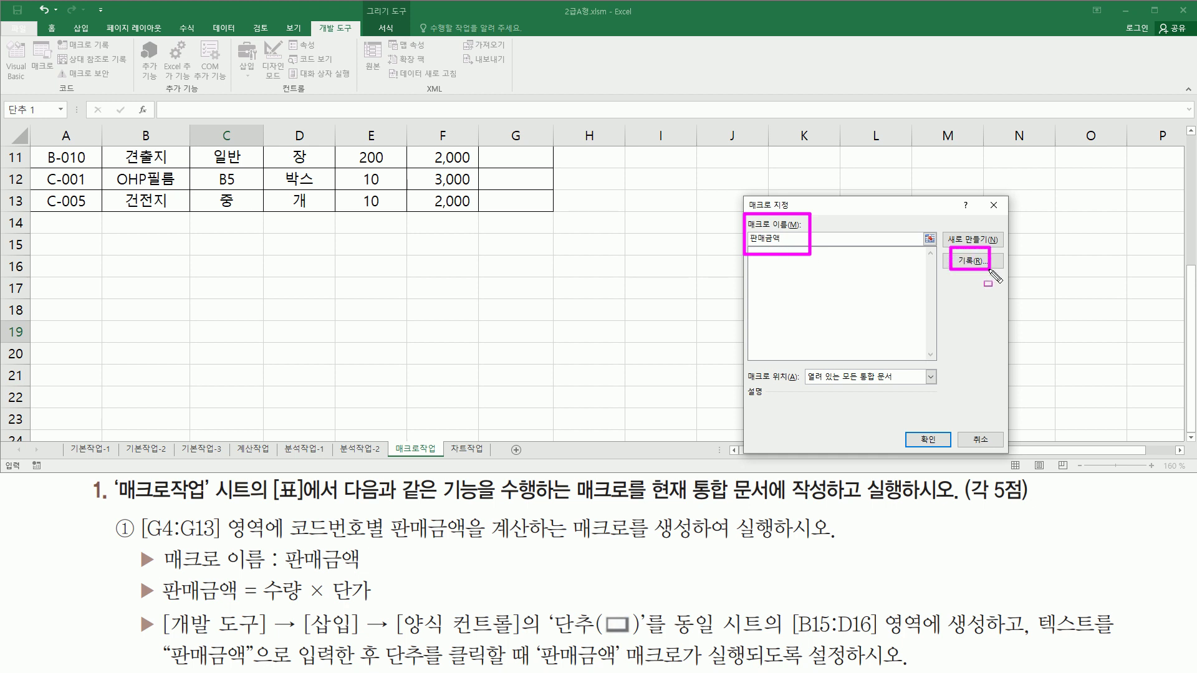
pyautogui.click(976, 262)
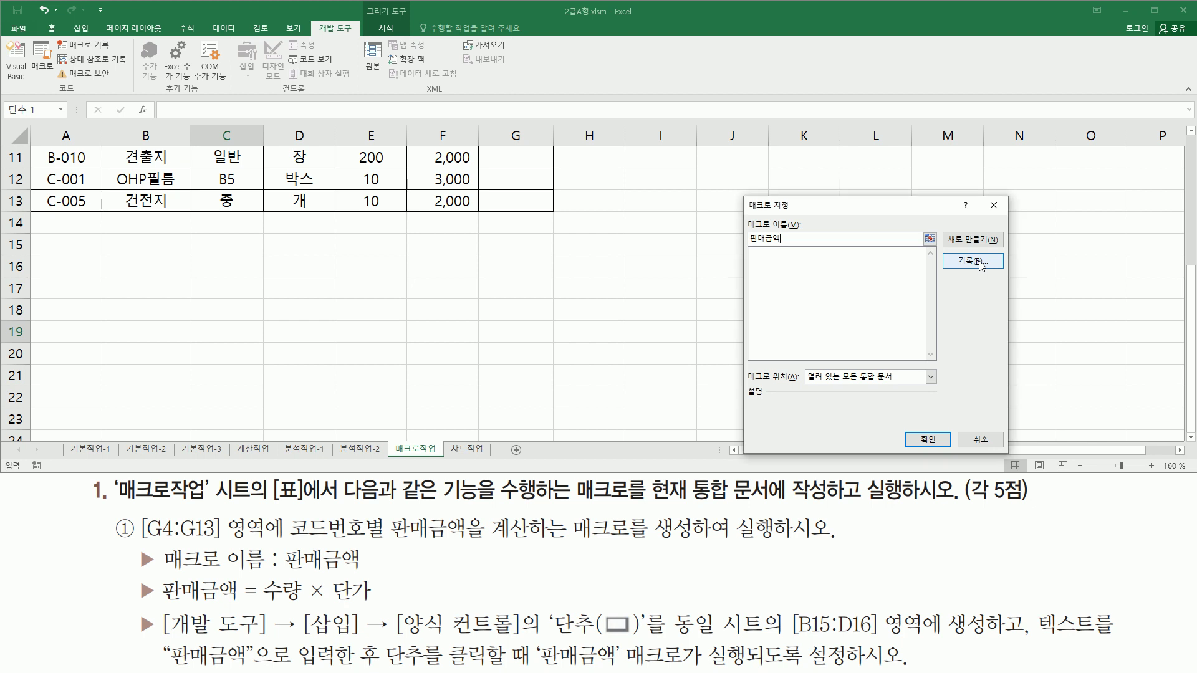
pyautogui.click(979, 261)
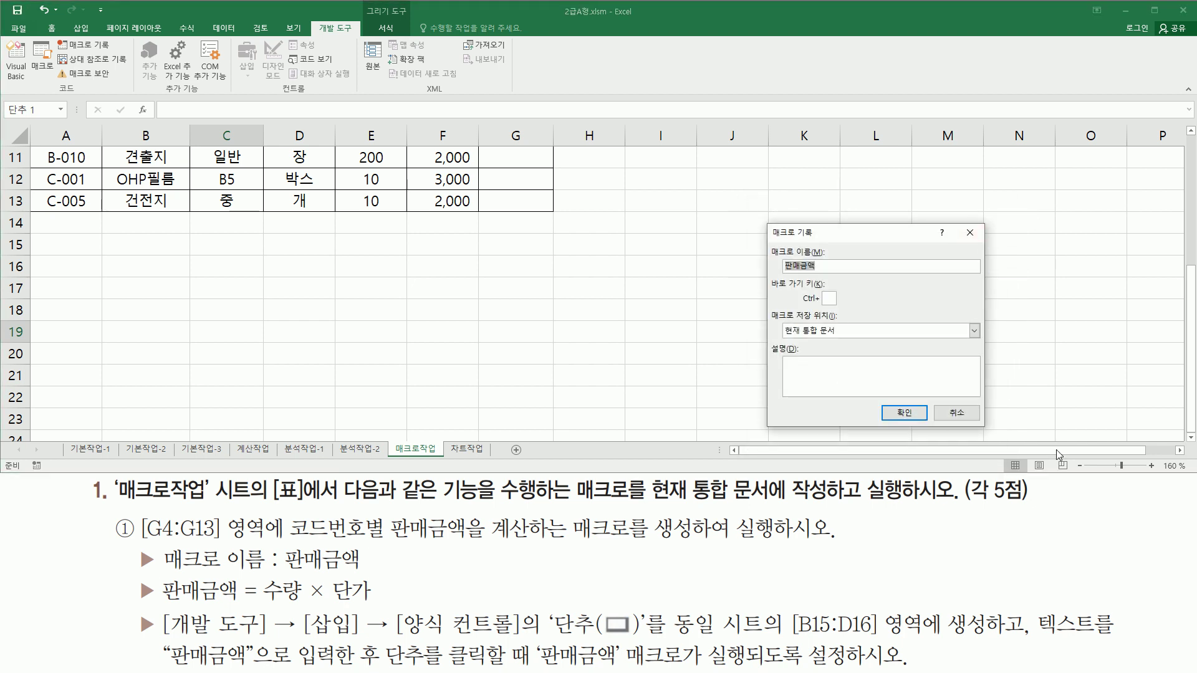
pyautogui.moveTo(766, 241)
pyautogui.mouseDown()
pyautogui.moveTo(773, 255)
pyautogui.moveTo(834, 276)
pyautogui.mouseUp()
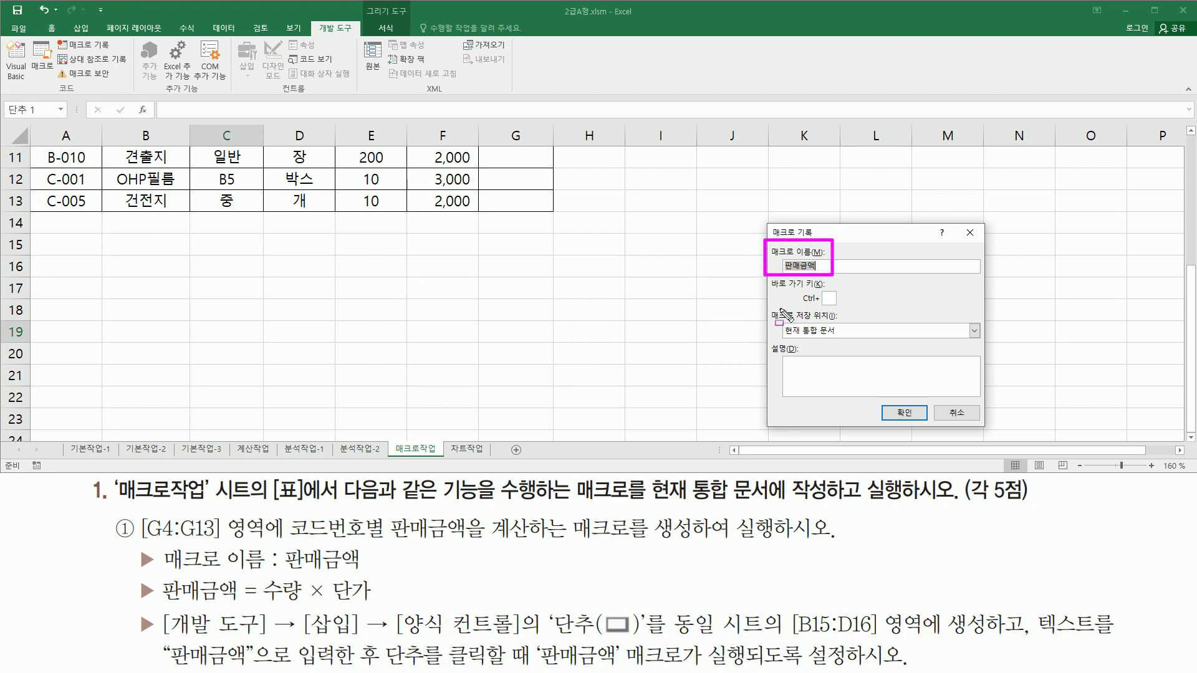
# Start recording the 판매금액 macro, stored in the current workbook (현재 통합 문서).
pyautogui.moveTo(768, 304); pyautogui.dragTo(855, 343)
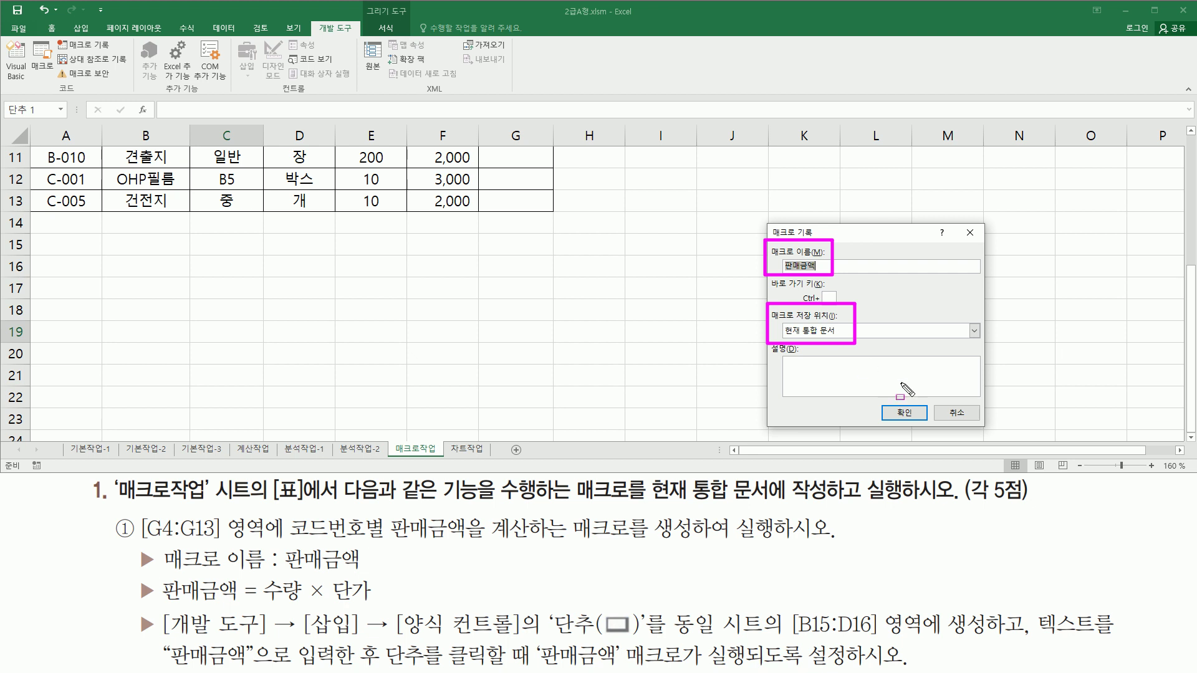
pyautogui.moveTo(883, 397); pyautogui.dragTo(927, 427)
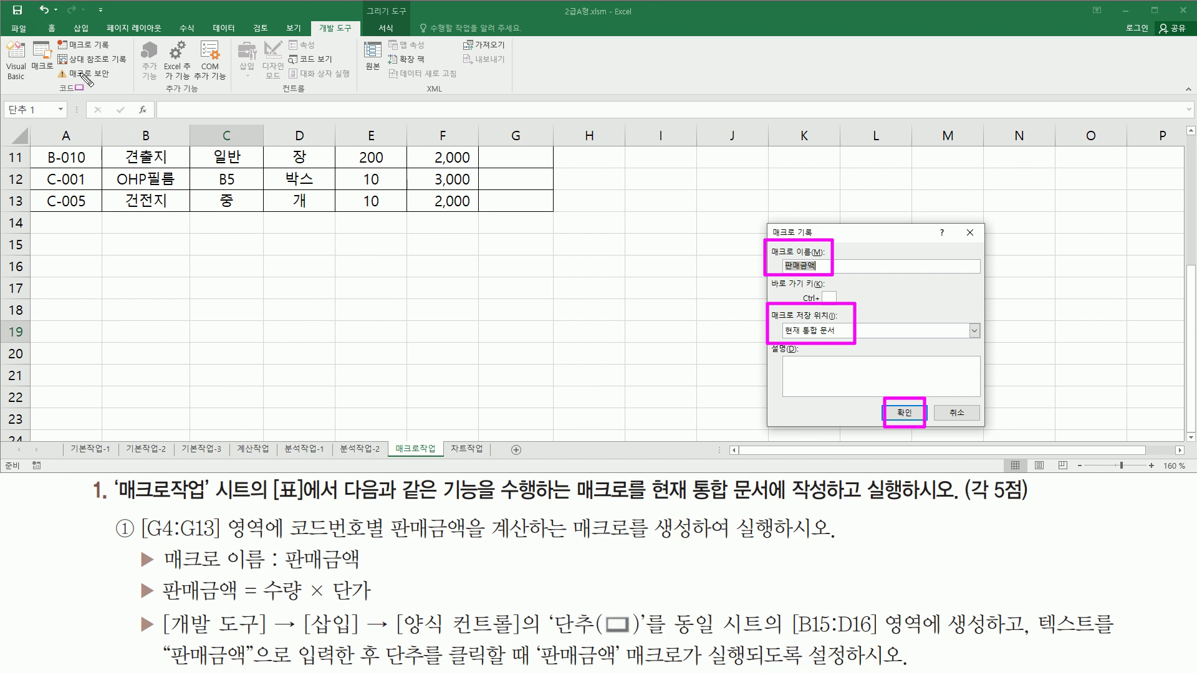
pyautogui.moveTo(56, 55); pyautogui.dragTo(115, 40)
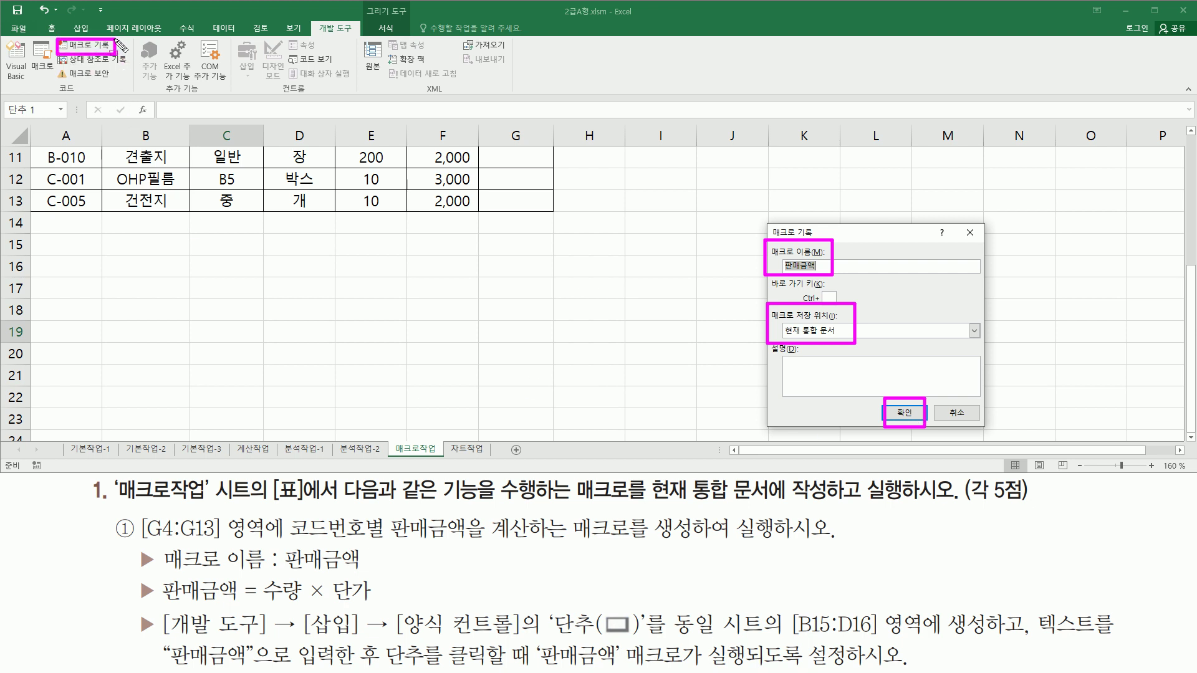
pyautogui.moveTo(22, 455); pyautogui.dragTo(50, 475)
pyautogui.click(903, 412)
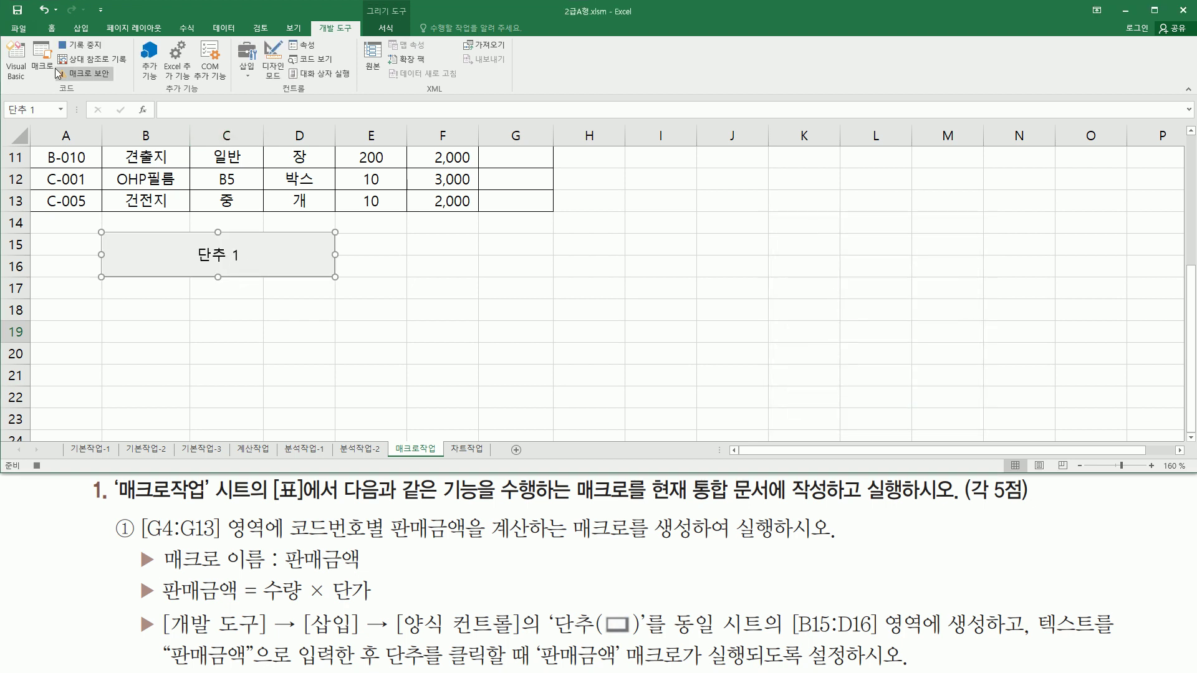
pyautogui.moveTo(53, 35); pyautogui.dragTo(114, 55)
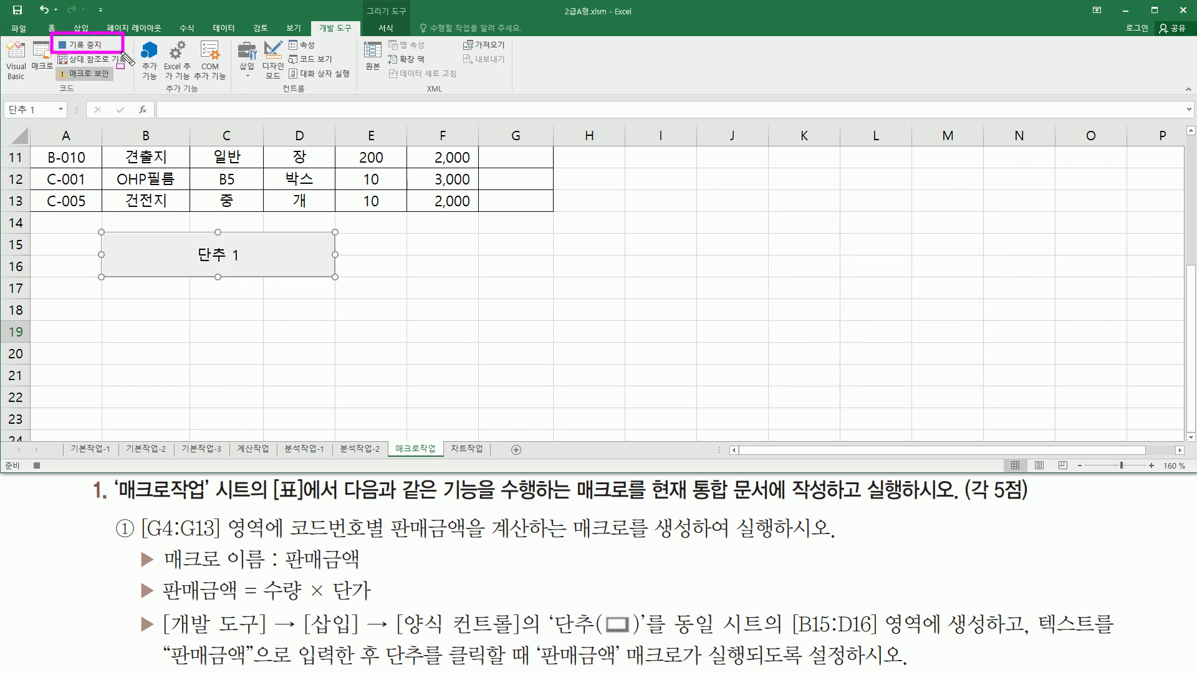
pyautogui.moveTo(25, 459); pyautogui.dragTo(49, 476)
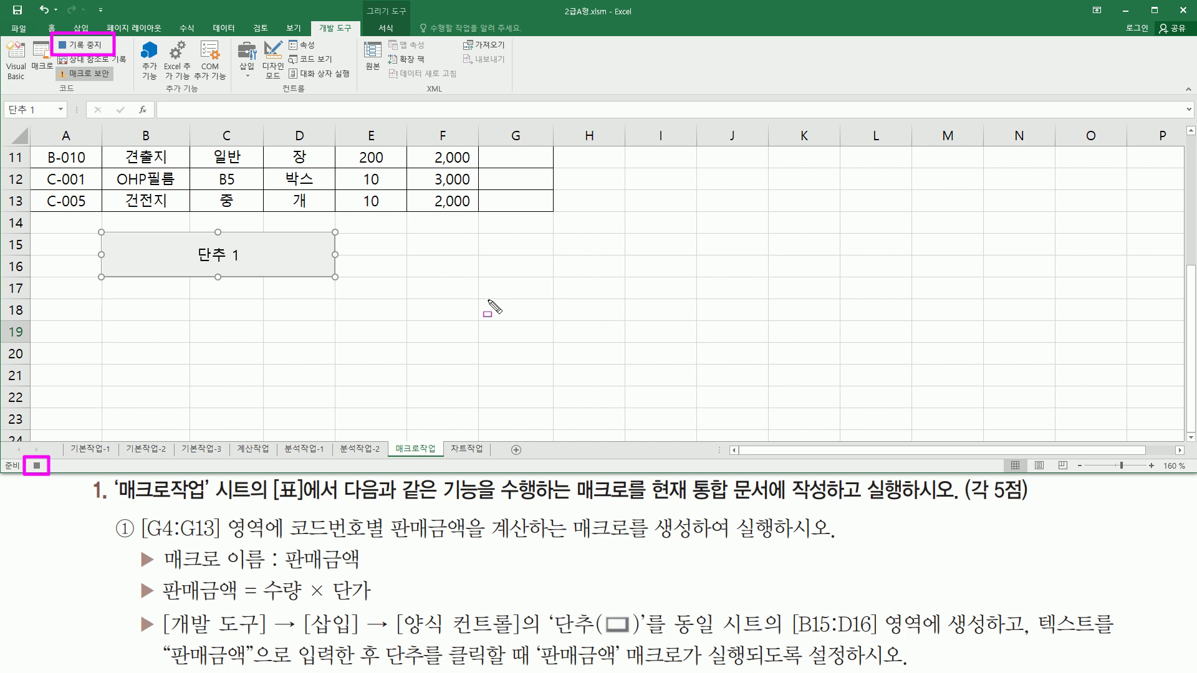
pyautogui.press('Escape')
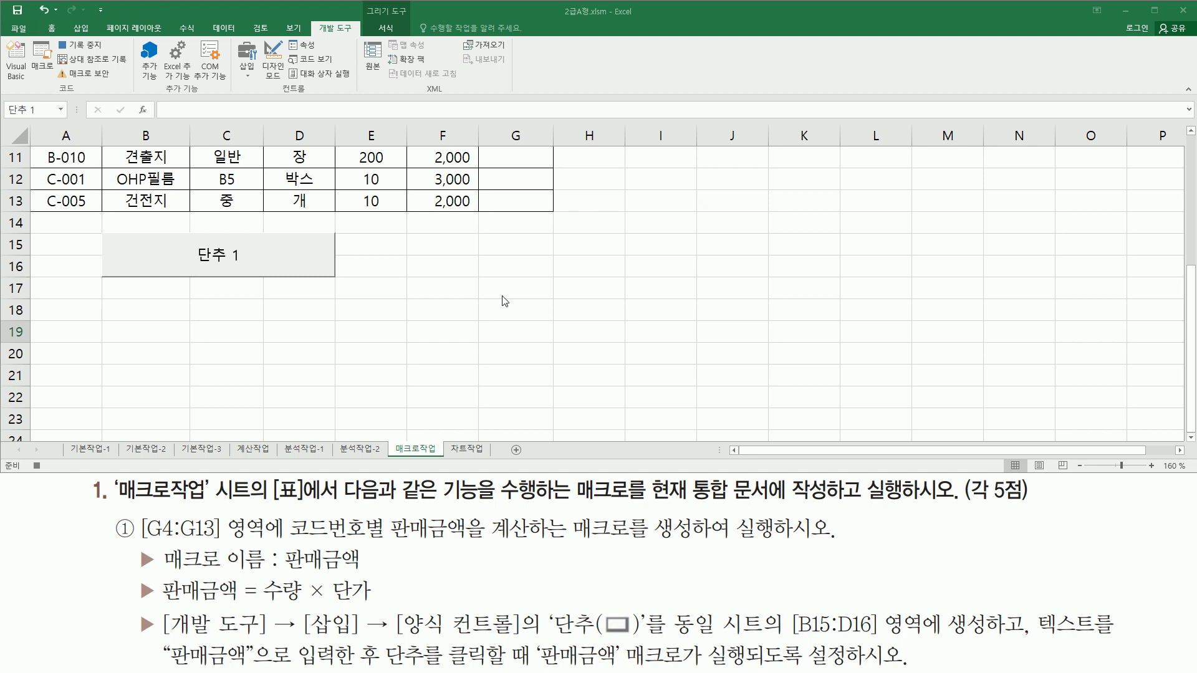
# Enter the formula =E4*F4 in cell G4 to multiply quantity by unit price.
pyautogui.scroll(3, 500, 299)
pyautogui.click(514, 221)
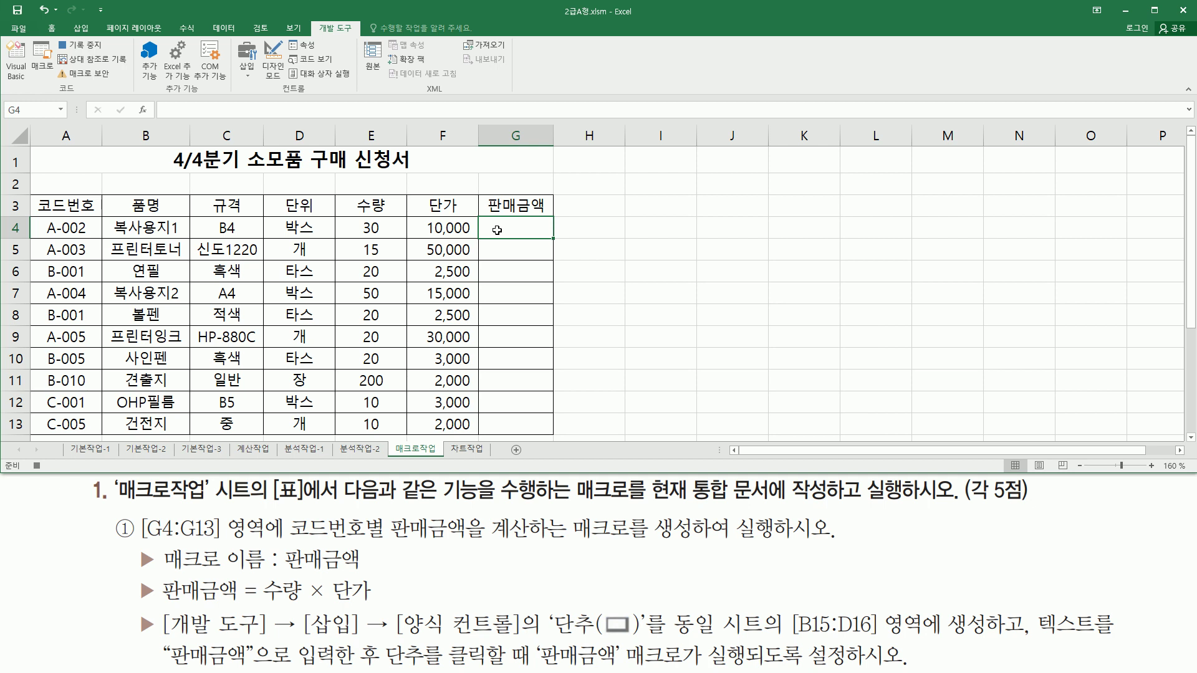
pyautogui.write('=')
pyautogui.click(355, 226)
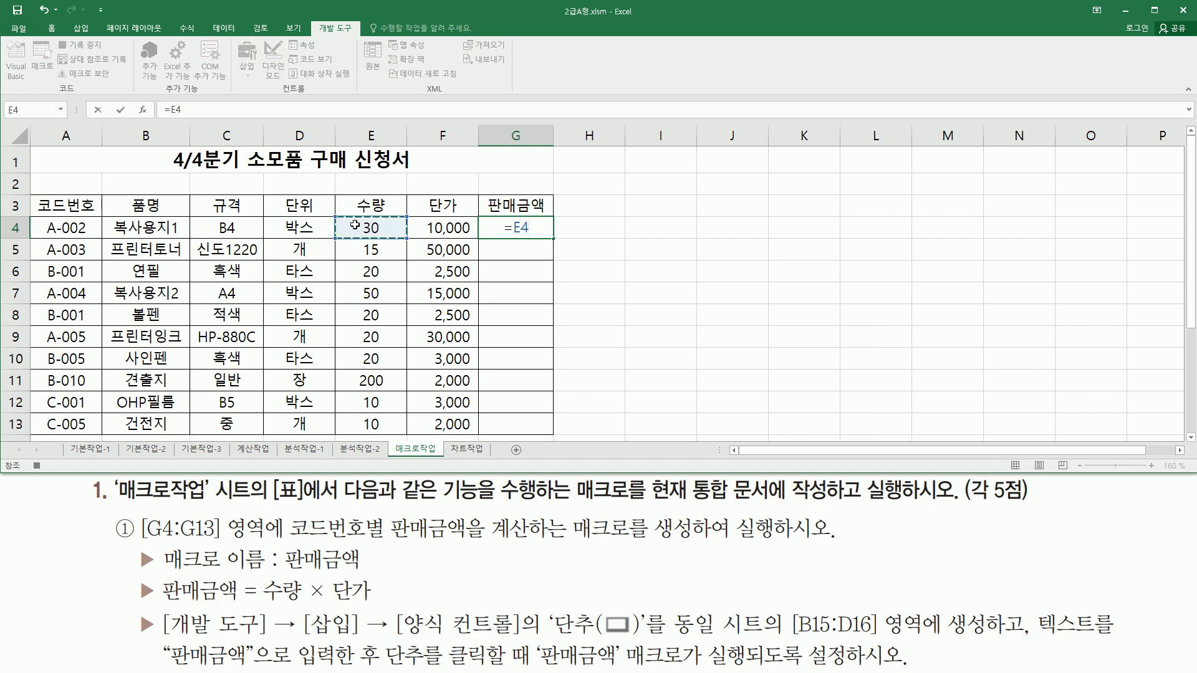
pyautogui.write('*')
pyautogui.click(424, 227)
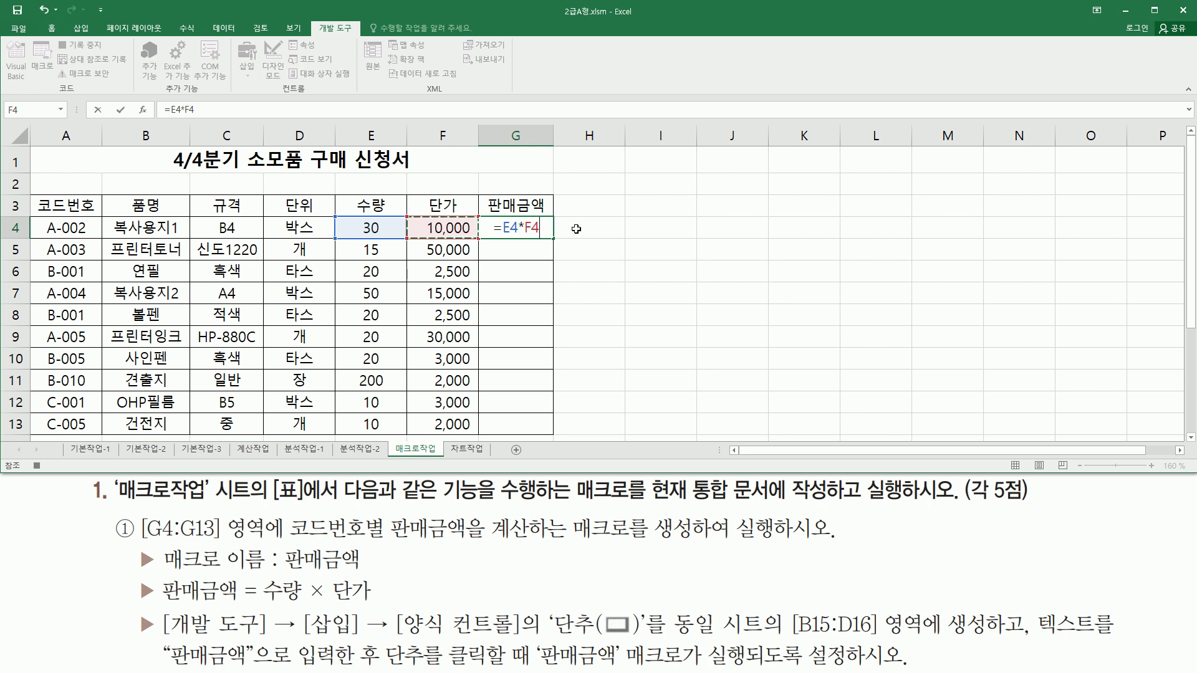
pyautogui.press('Return')
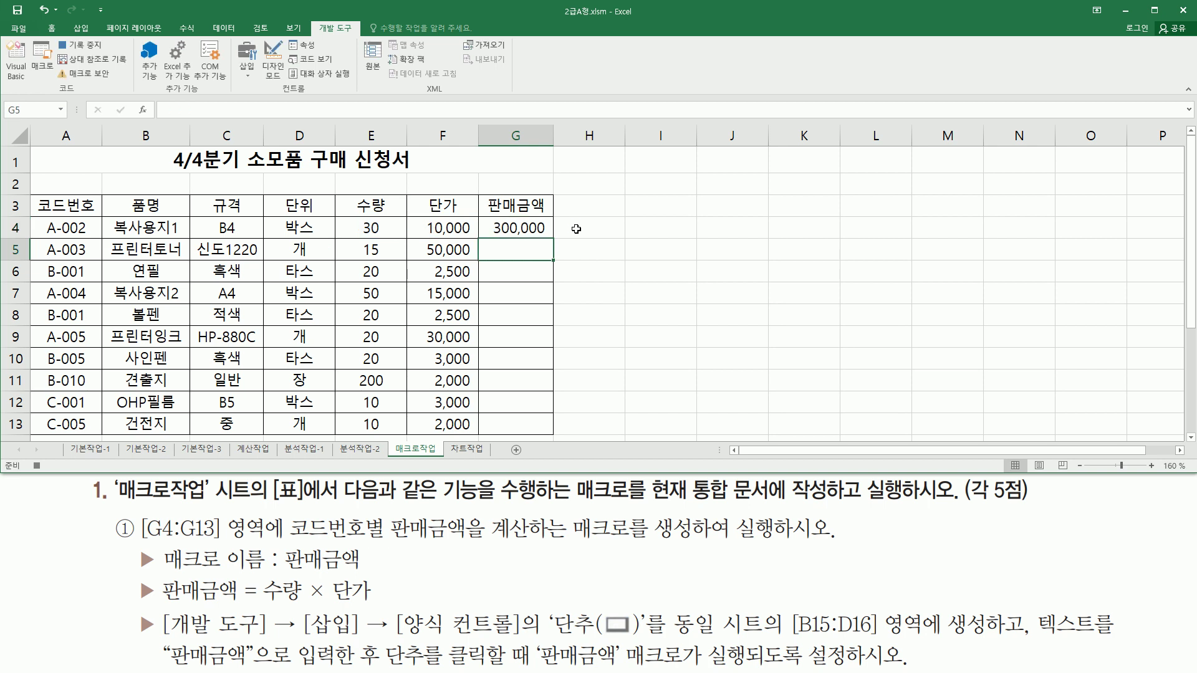
# Fill the G4 formula down through G13, deselect the range and stop recording the macro.
pyautogui.click(526, 228)
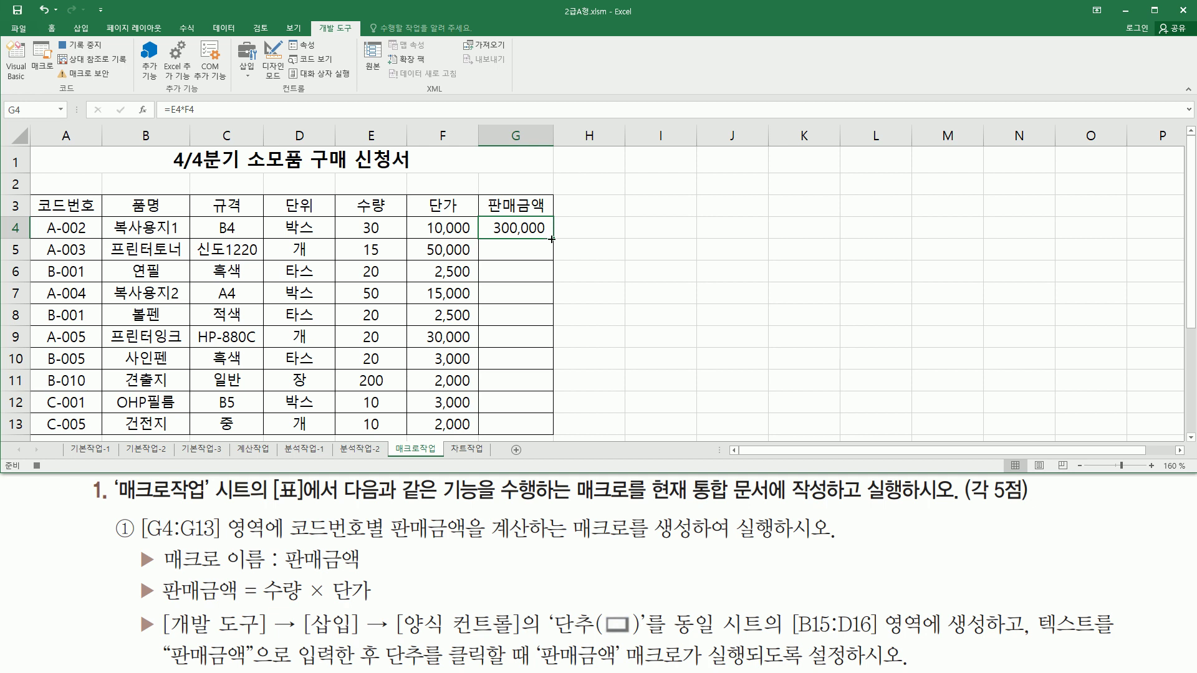
pyautogui.moveTo(551, 239); pyautogui.dragTo(549, 339)
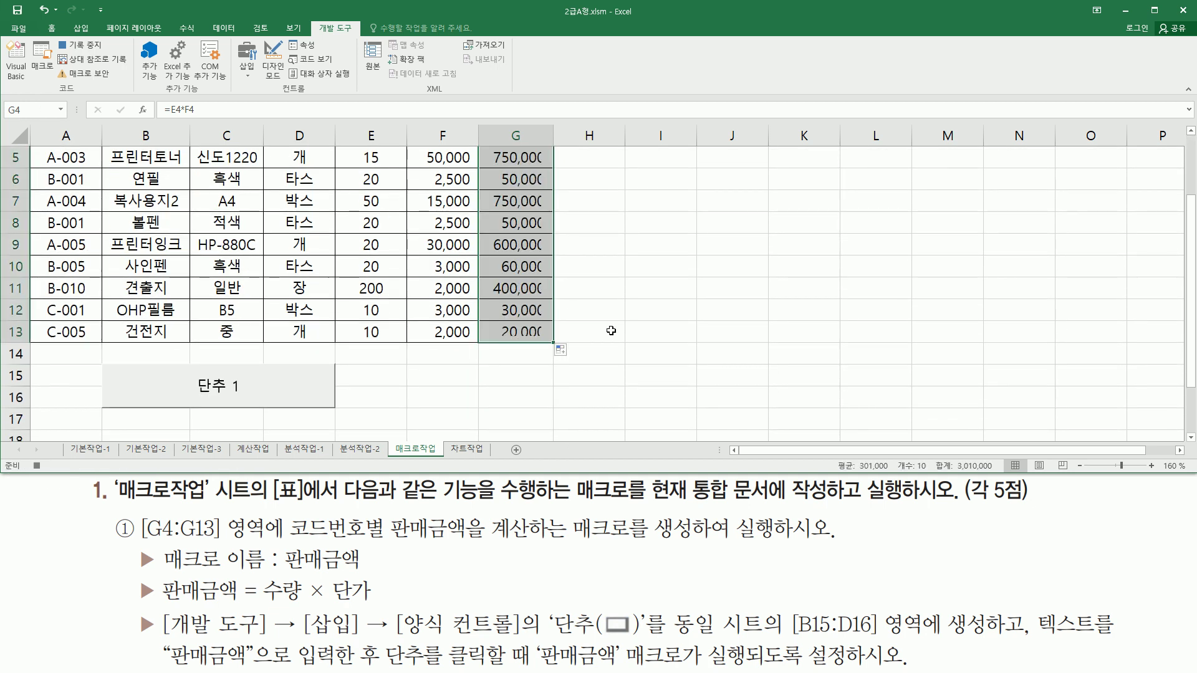
pyautogui.scroll(2, 614, 349)
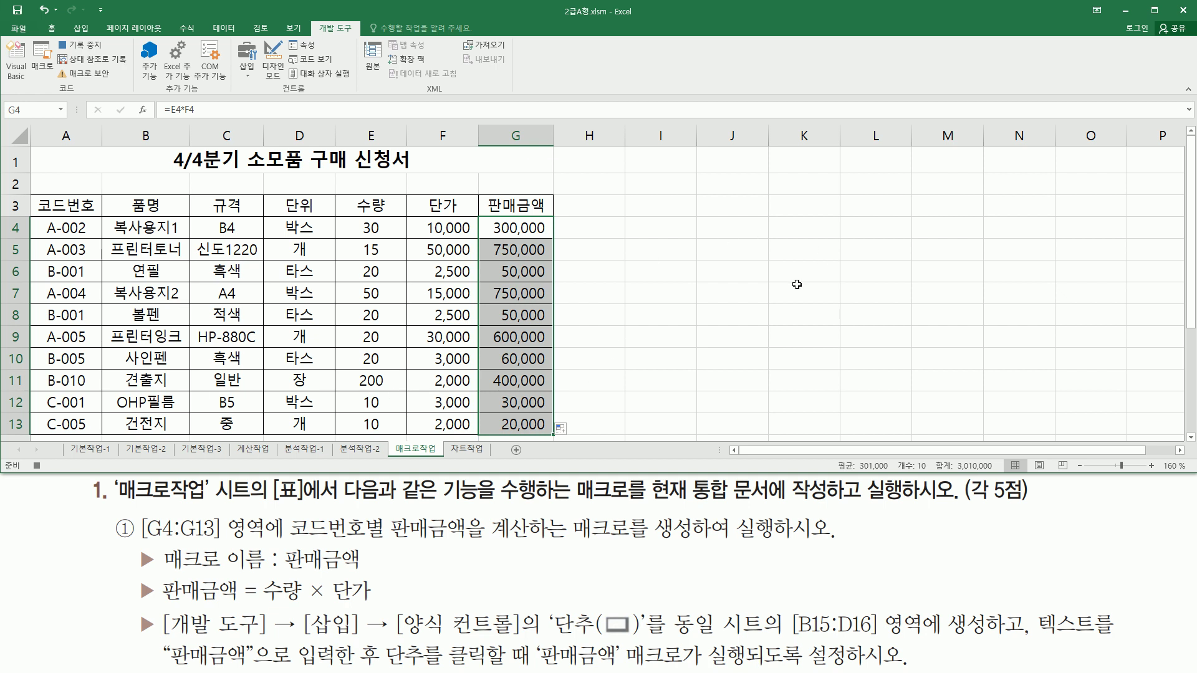
pyautogui.click(929, 204)
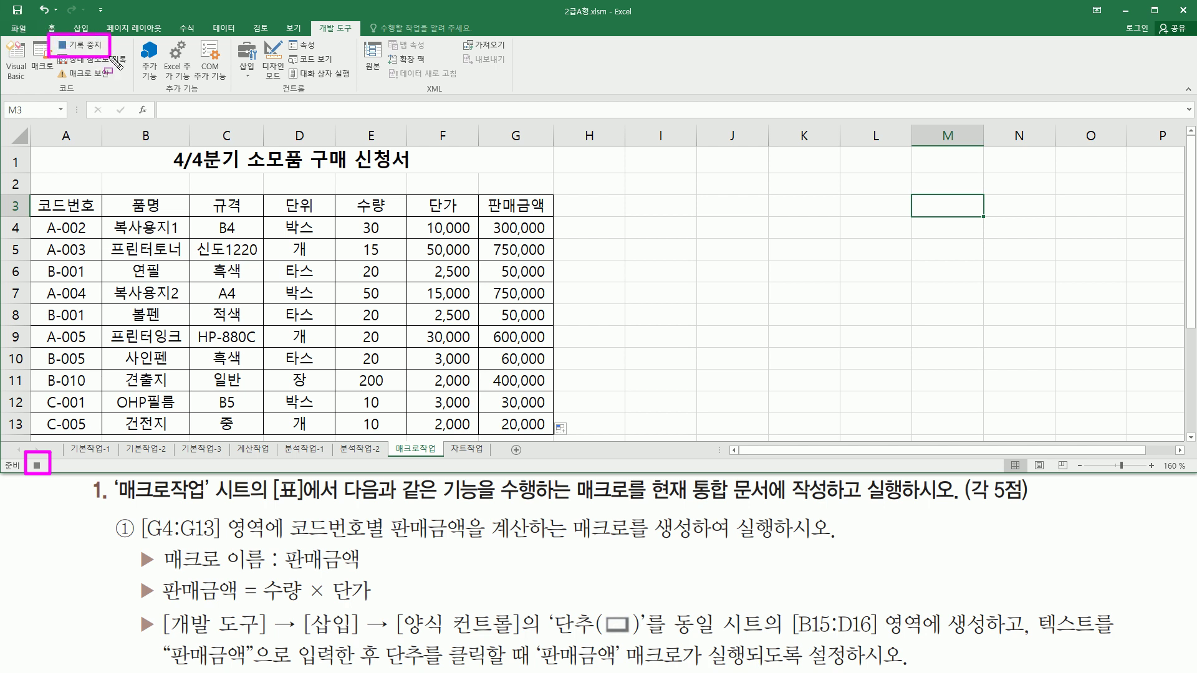
pyautogui.click(86, 50)
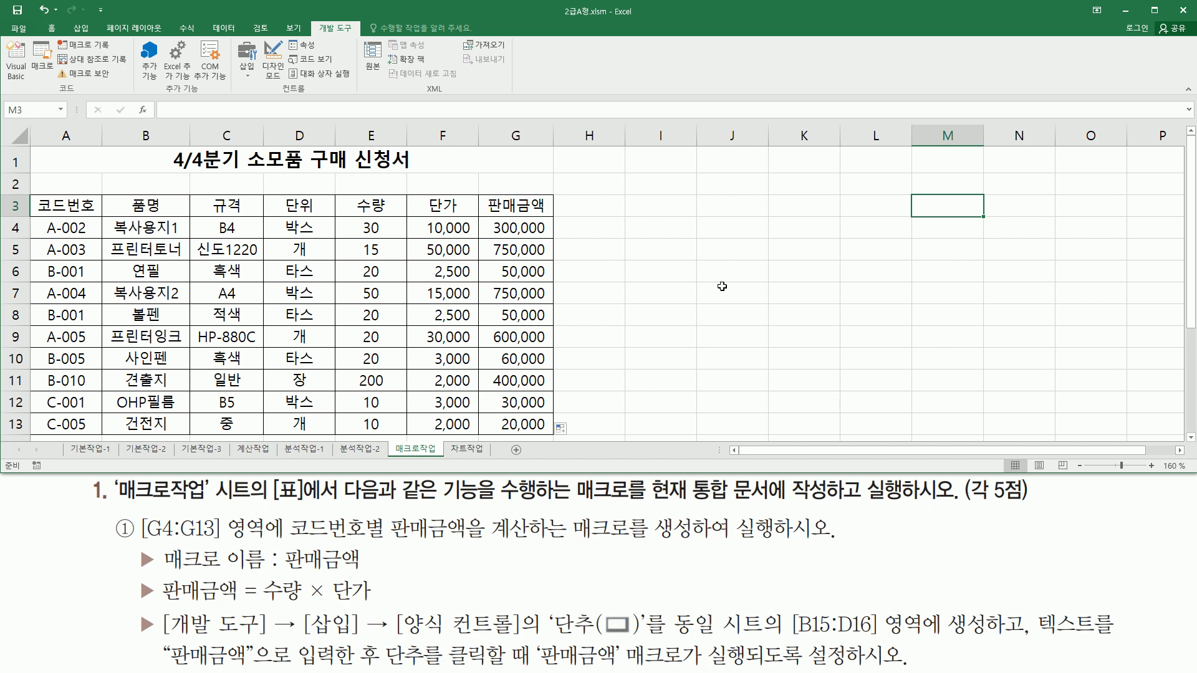
# Replace the text on the form button over B15:D16 with 판매금액 and leave text editing.
pyautogui.scroll(-3, 722, 286)
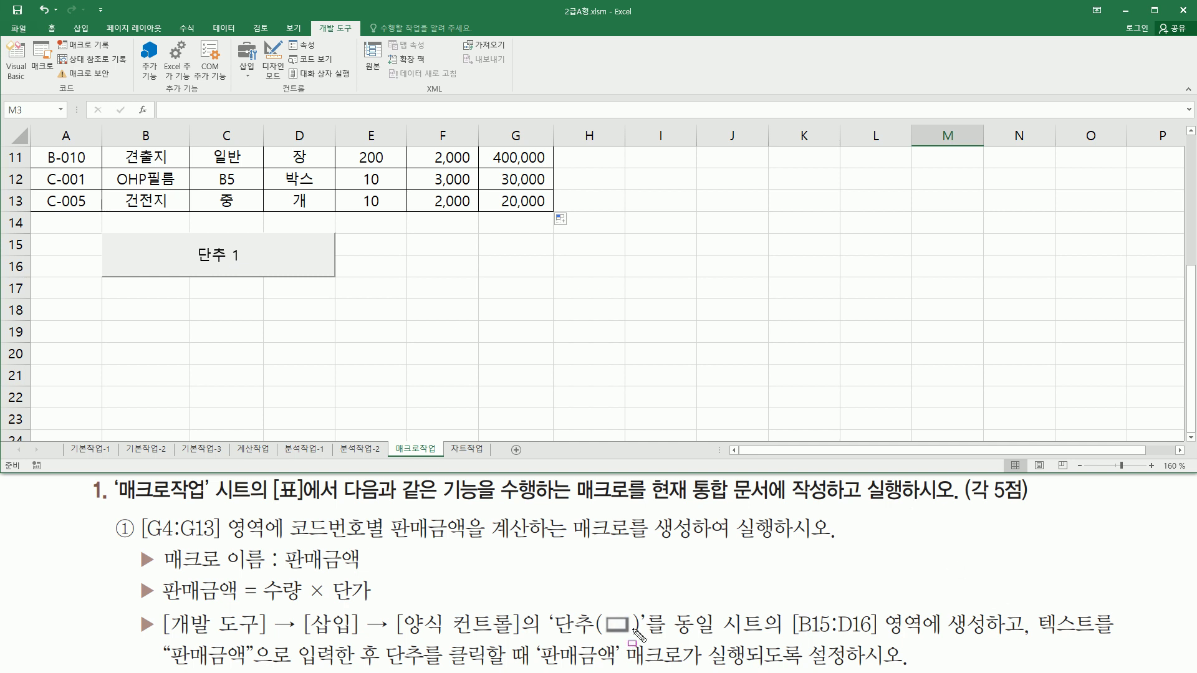
pyautogui.moveTo(157, 634)
pyautogui.mouseDown()
pyautogui.moveTo(198, 665)
pyautogui.moveTo(339, 668)
pyautogui.mouseUp()
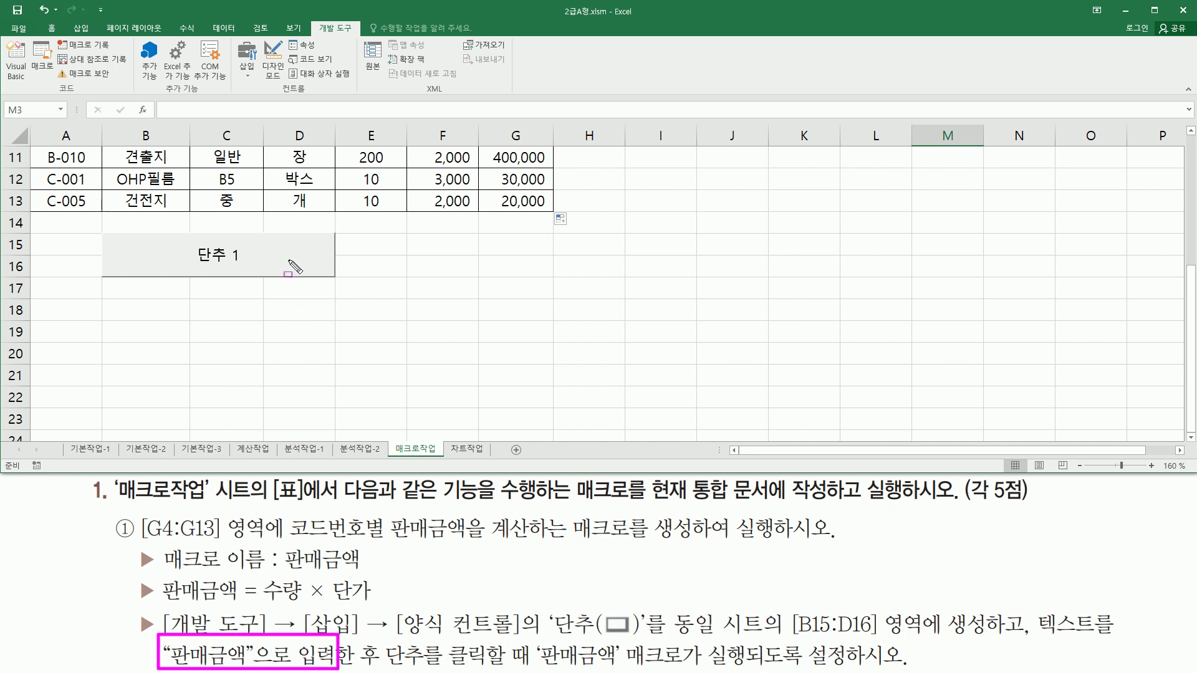
pyautogui.press('Escape')
pyautogui.rightClick(272, 244)
pyautogui.rightClick(274, 248)
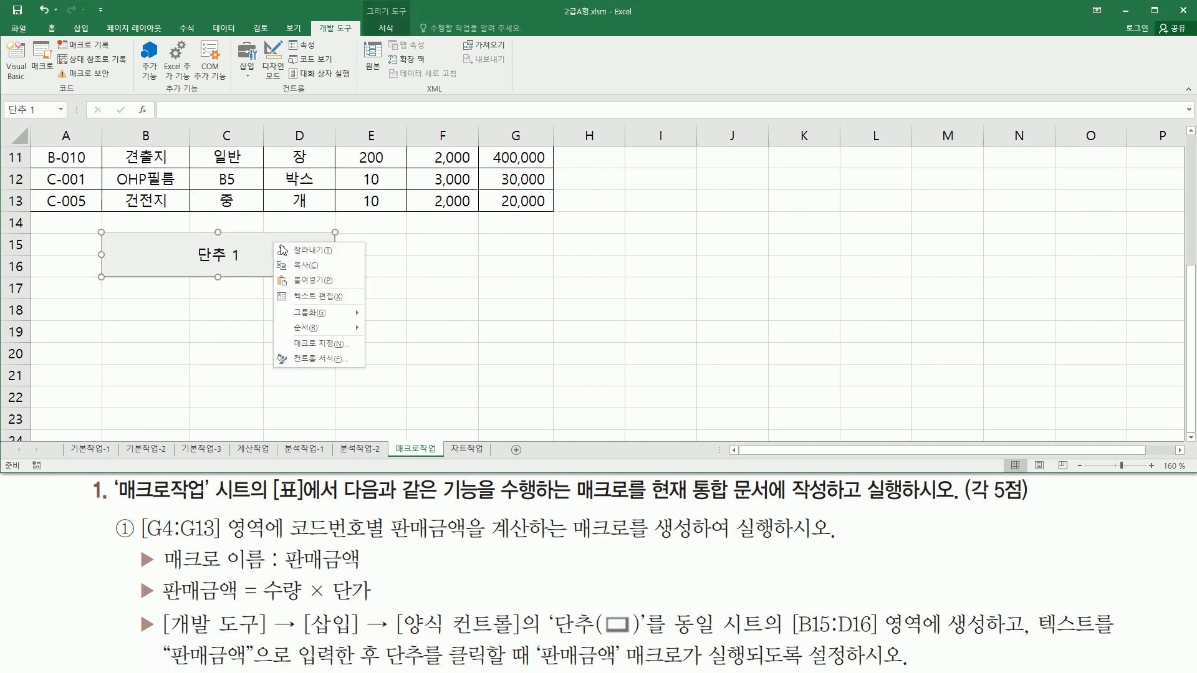
pyautogui.click(315, 294)
pyautogui.press('Delete')
pyautogui.press('Delete')
pyautogui.press('Delete')
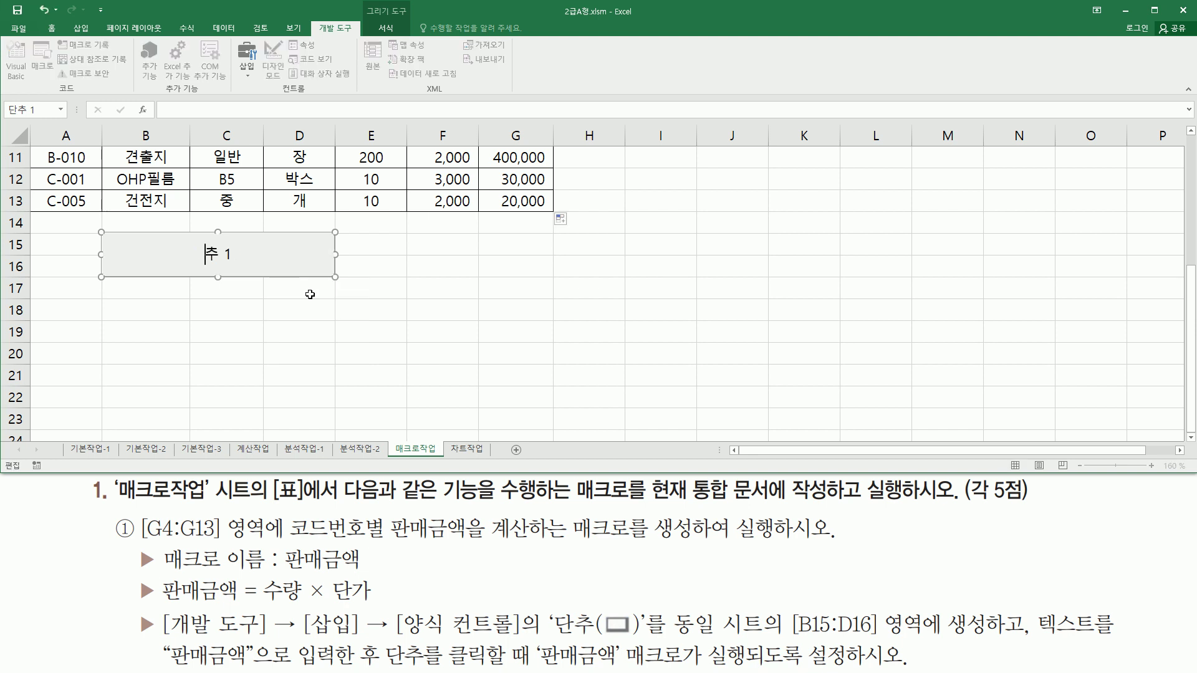
pyautogui.write('판매금ㅇ')
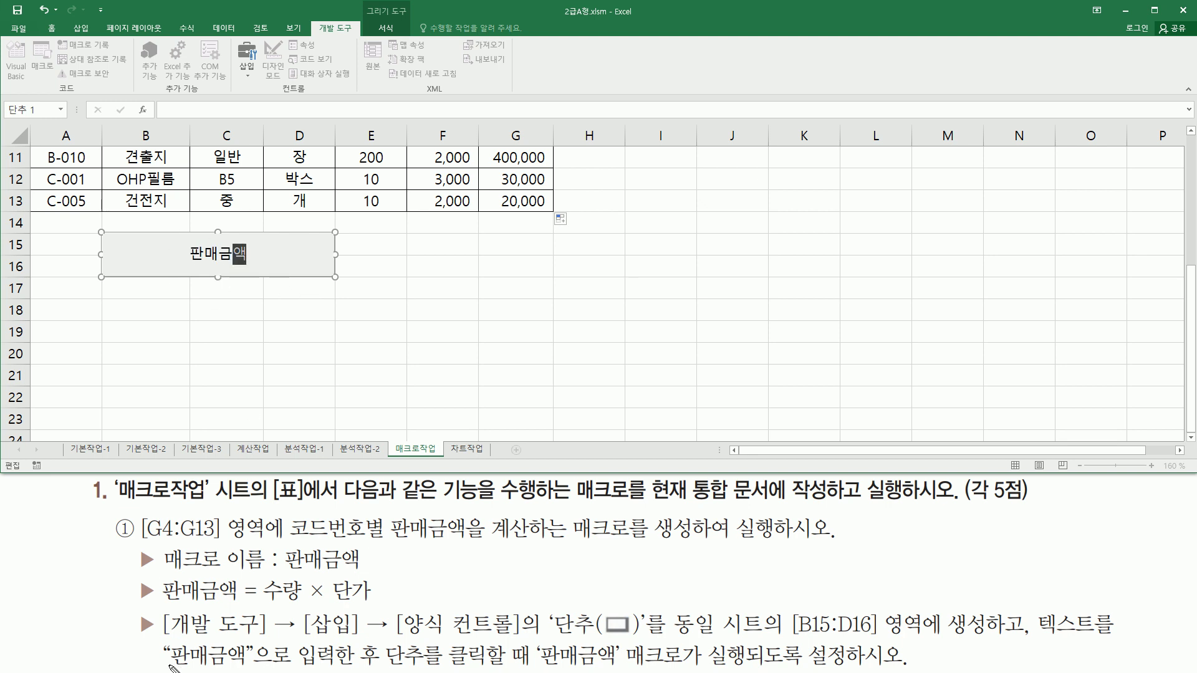
pyautogui.moveTo(168, 668); pyautogui.dragTo(228, 670)
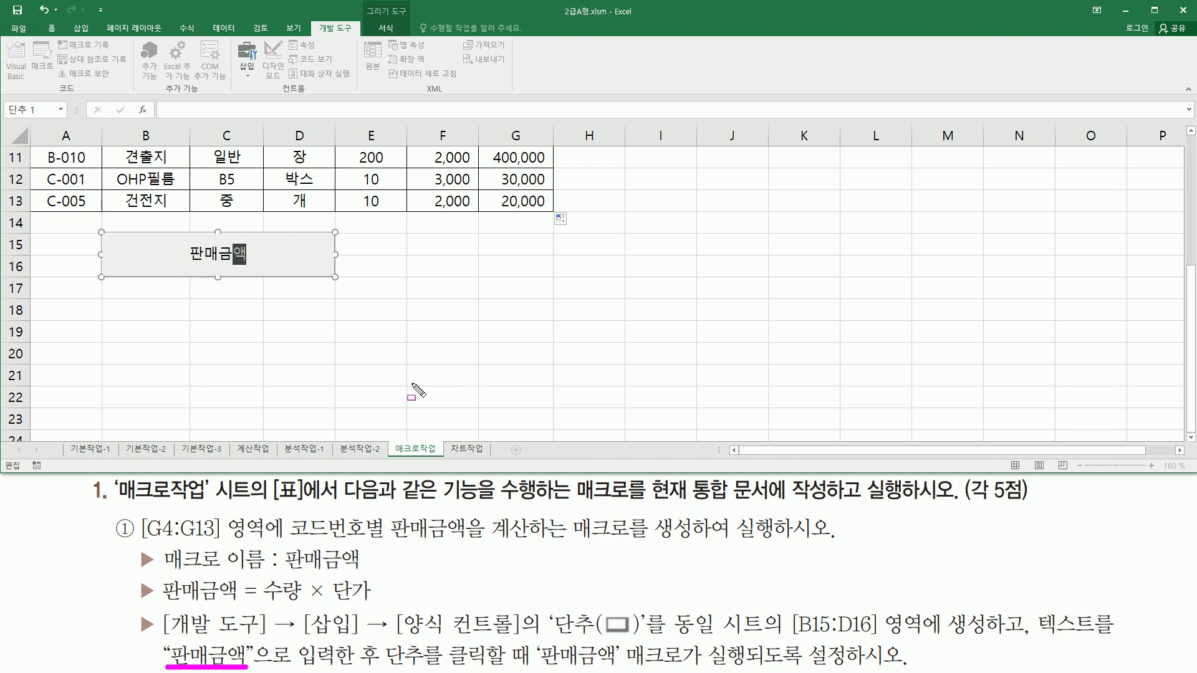
pyautogui.press('Escape')
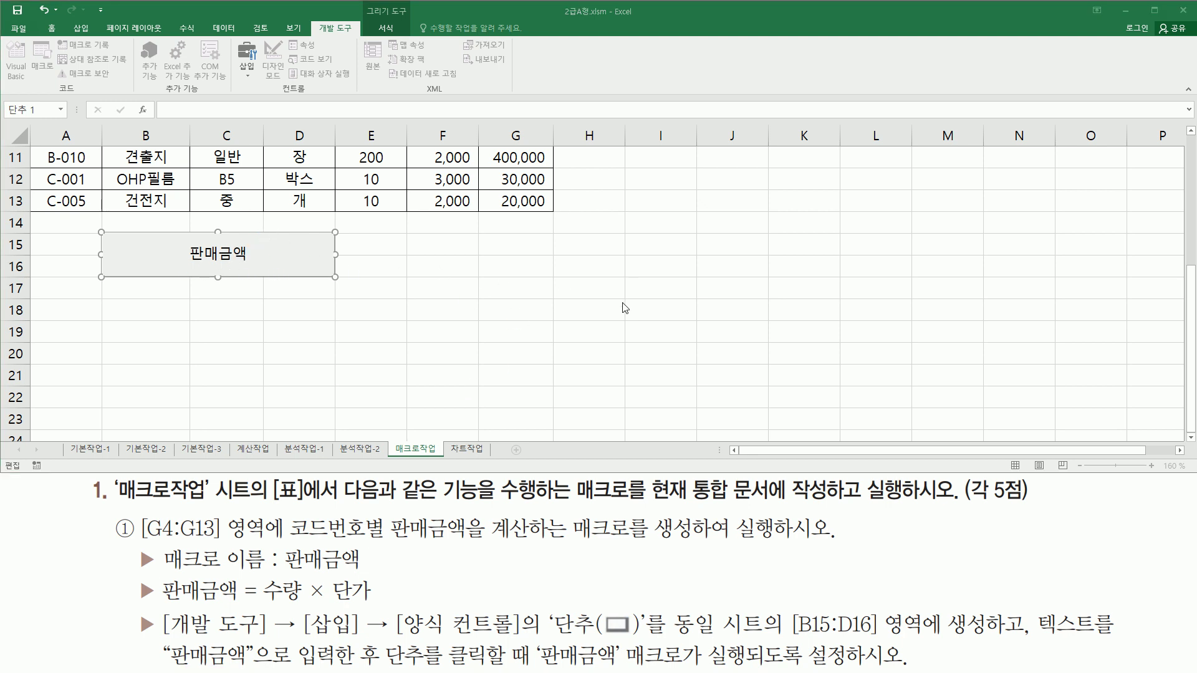
pyautogui.hotkey('ctrl', 'z')
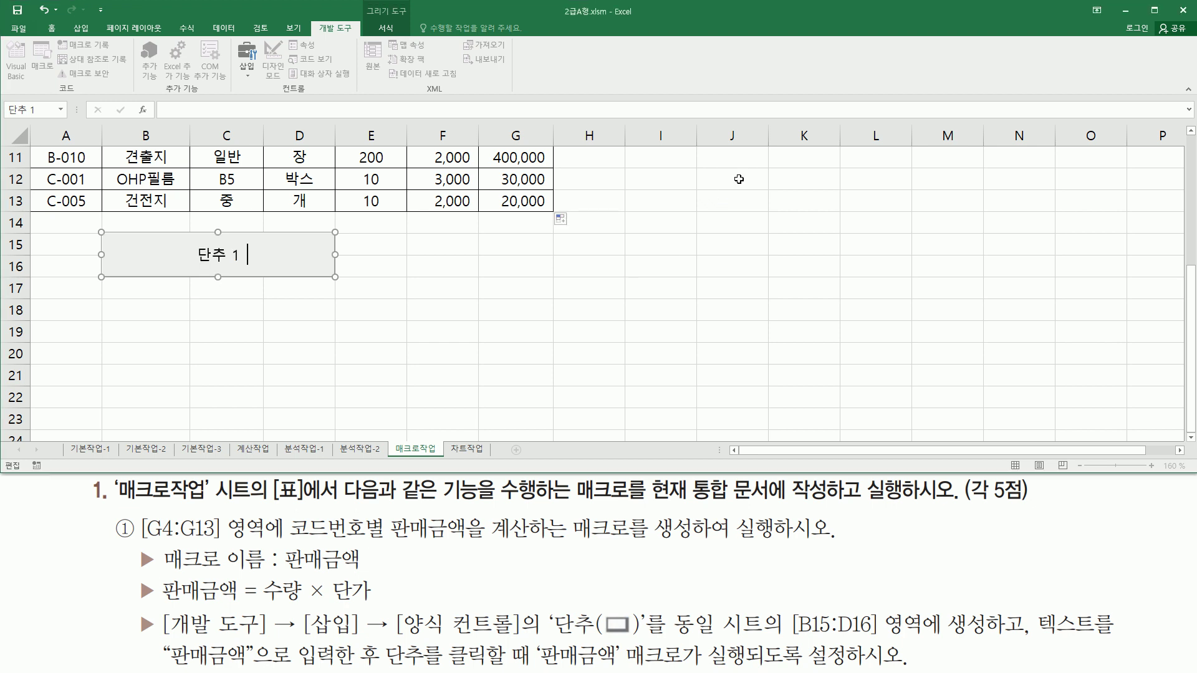
pyautogui.click(737, 180)
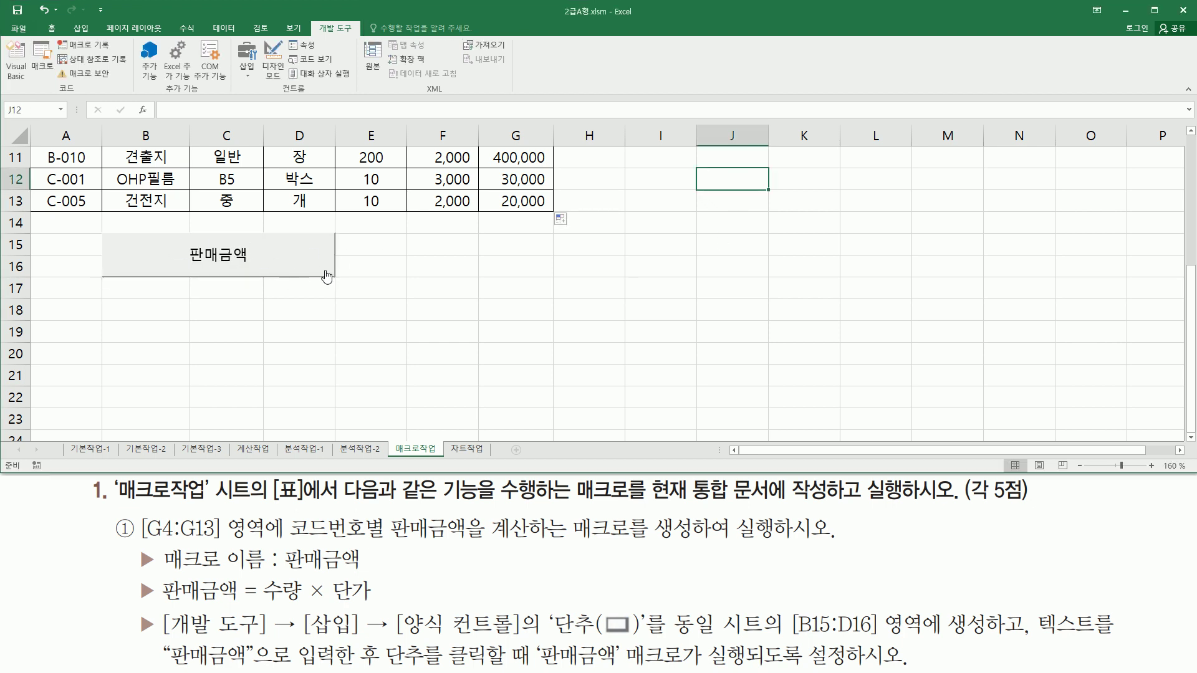
pyautogui.scroll(4, 708, 255)
pyautogui.scroll(-4, 709, 255)
pyautogui.scroll(4, 709, 255)
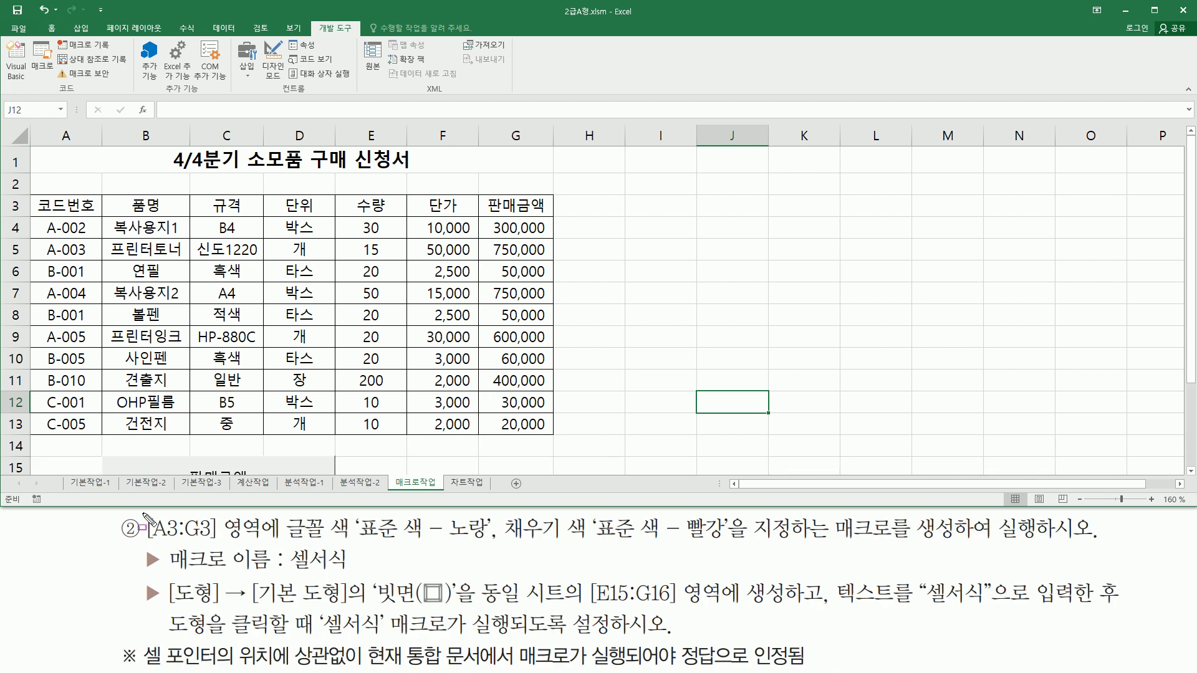
pyautogui.moveTo(142, 513)
pyautogui.mouseDown()
pyautogui.moveTo(206, 546)
pyautogui.moveTo(264, 547)
pyautogui.mouseUp()
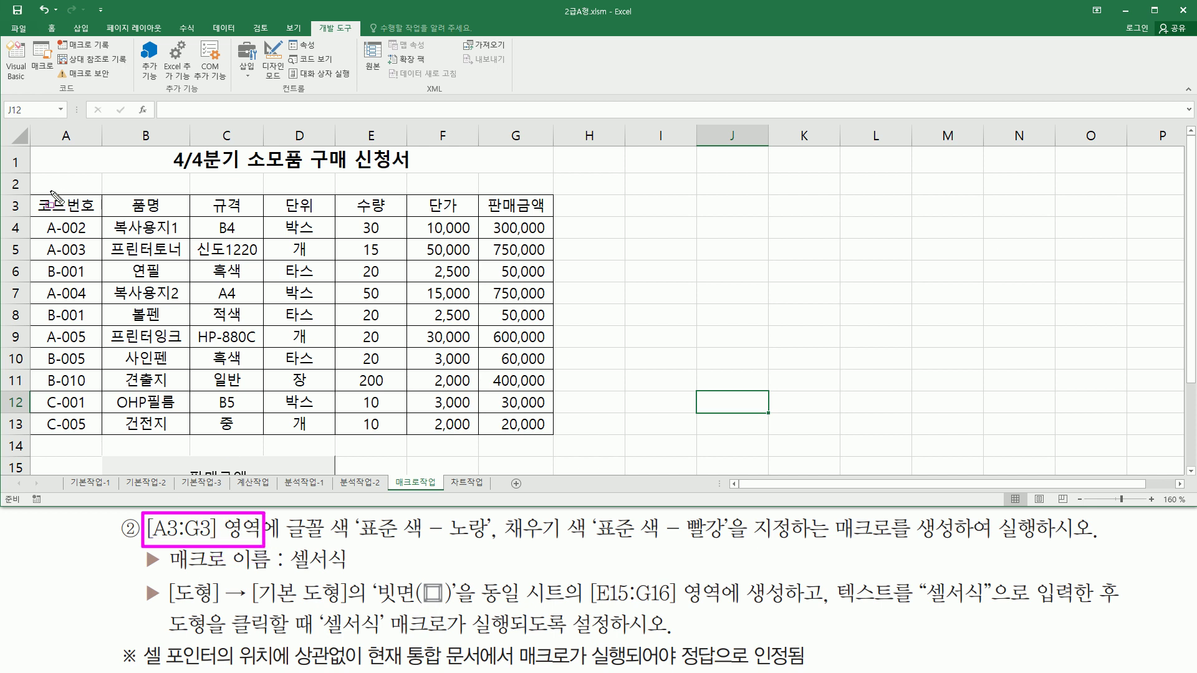
pyautogui.moveTo(39, 194)
pyautogui.mouseDown()
pyautogui.moveTo(95, 216)
pyautogui.moveTo(552, 220)
pyautogui.mouseUp()
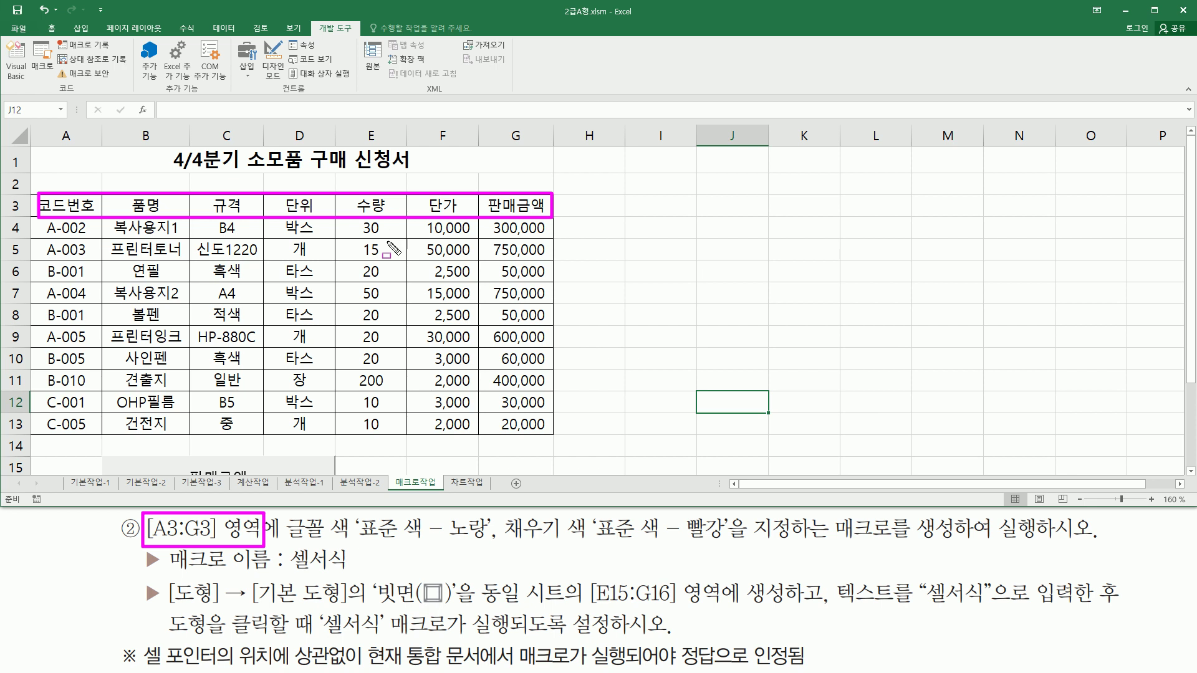
pyautogui.moveTo(290, 546)
pyautogui.mouseDown()
pyautogui.moveTo(483, 556)
pyautogui.moveTo(491, 516)
pyautogui.moveTo(621, 548)
pyautogui.moveTo(727, 547)
pyautogui.mouseUp()
pyautogui.moveTo(838, 541); pyautogui.dragTo(1039, 541)
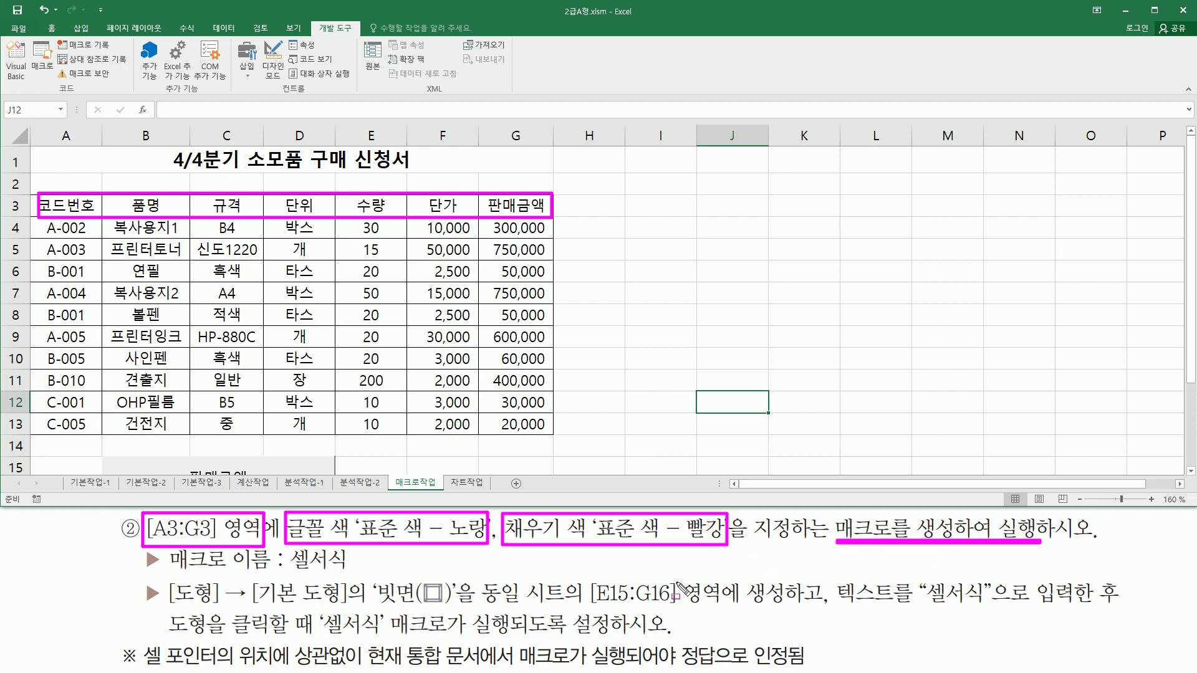
pyautogui.moveTo(288, 571); pyautogui.dragTo(346, 571)
pyautogui.moveTo(164, 576)
pyautogui.mouseDown()
pyautogui.moveTo(212, 602)
pyautogui.moveTo(357, 614)
pyautogui.moveTo(454, 606)
pyautogui.mouseUp()
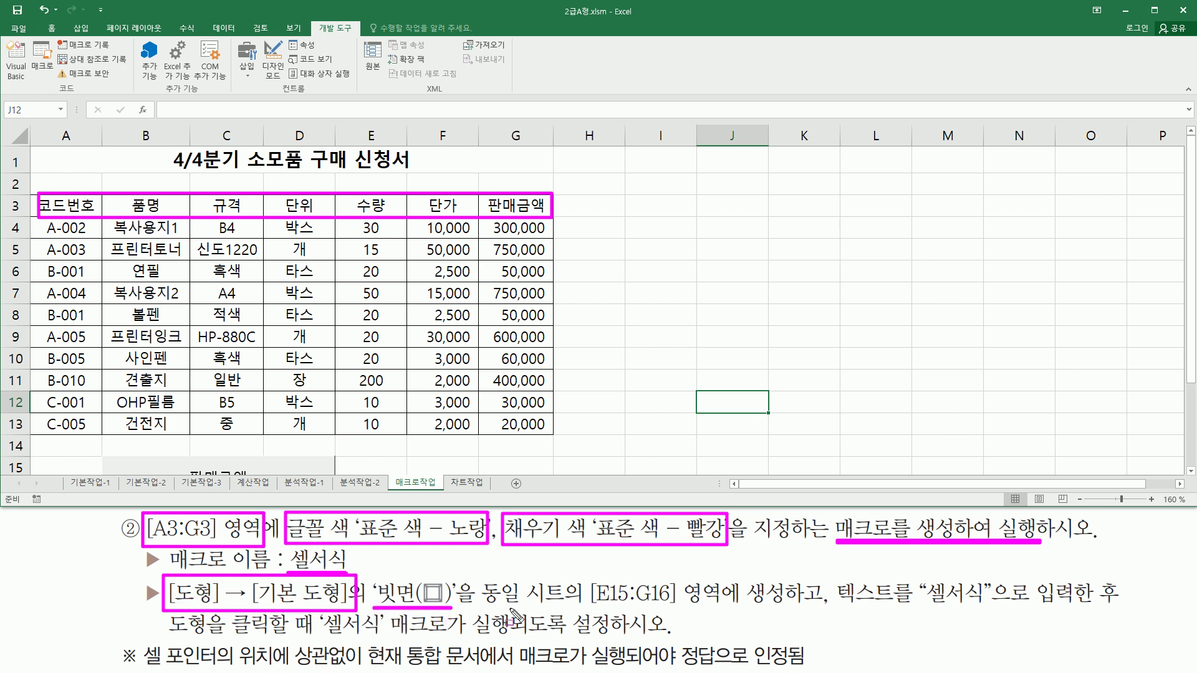
pyautogui.moveTo(589, 578); pyautogui.dragTo(785, 620)
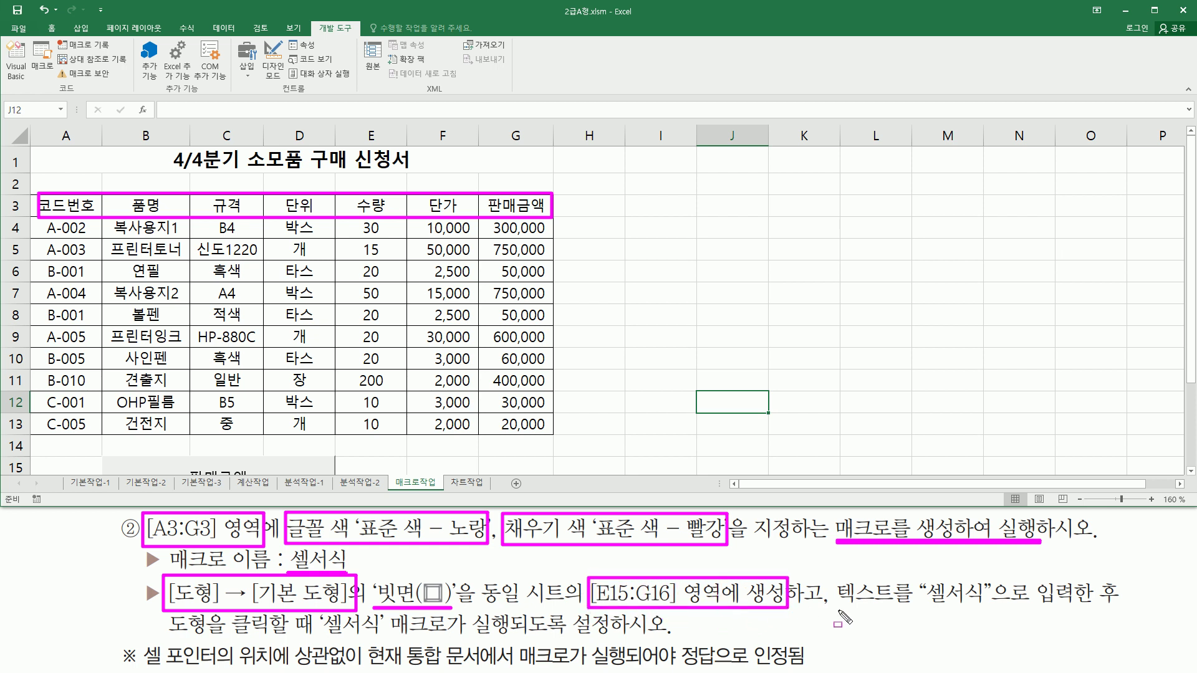
pyautogui.moveTo(916, 606); pyautogui.dragTo(1074, 606)
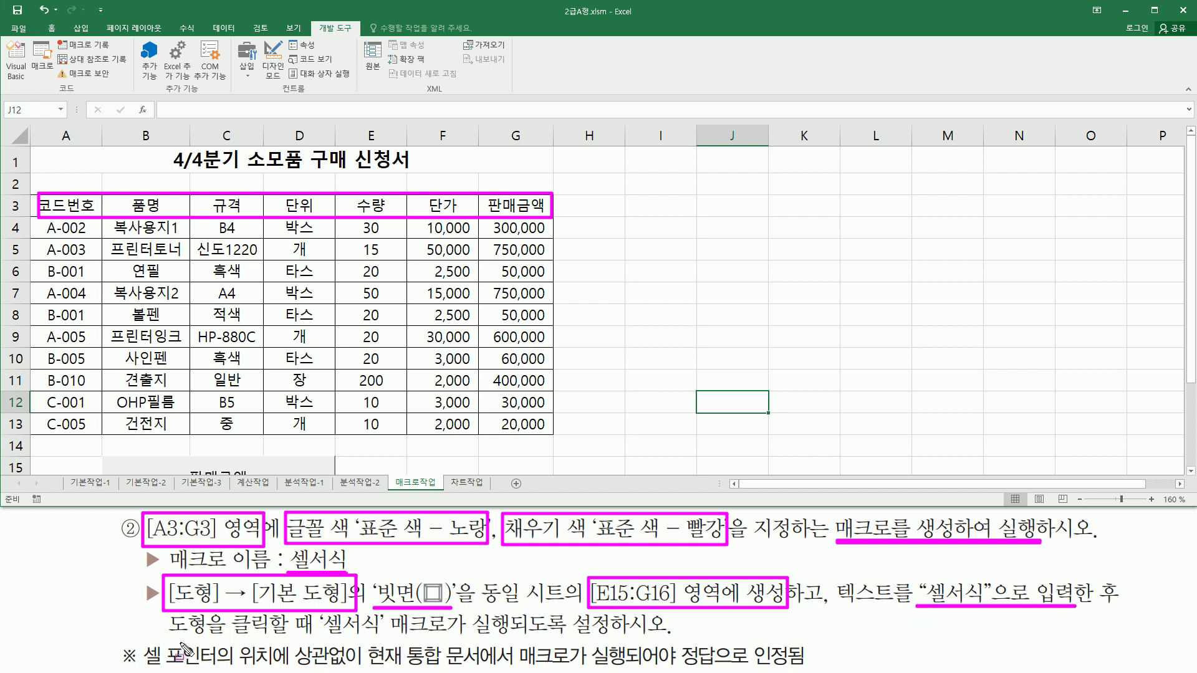
pyautogui.moveTo(320, 639); pyautogui.dragTo(615, 639)
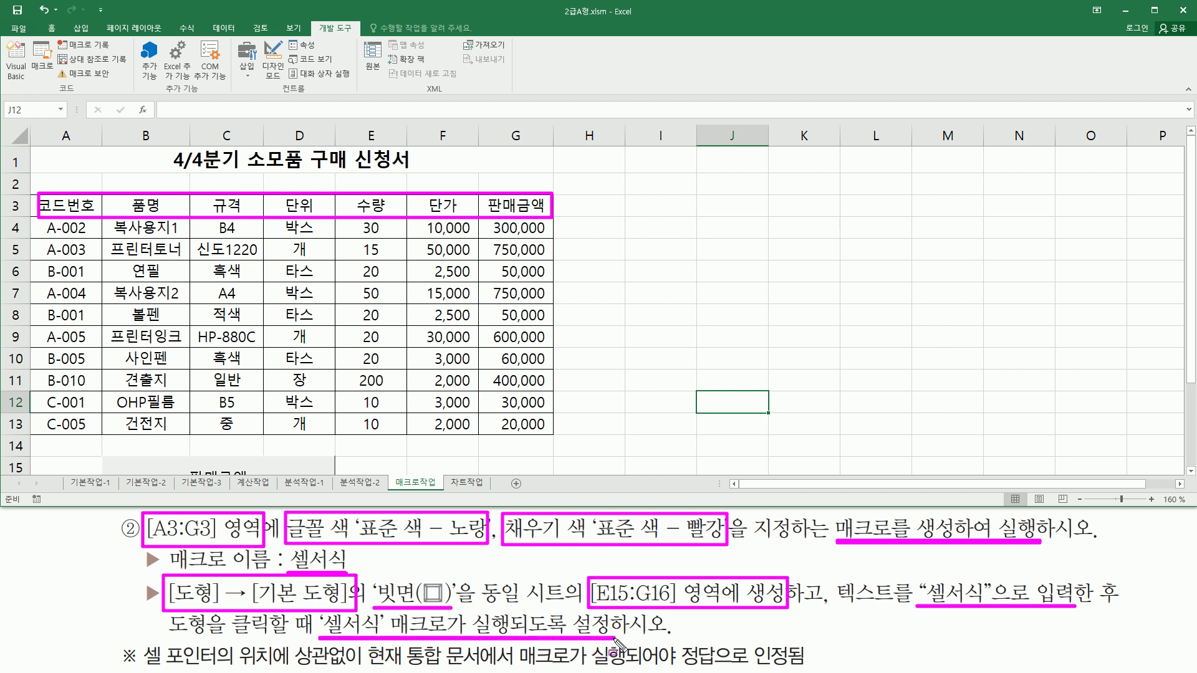
pyautogui.press('Escape')
pyautogui.scroll(-3, 418, 270)
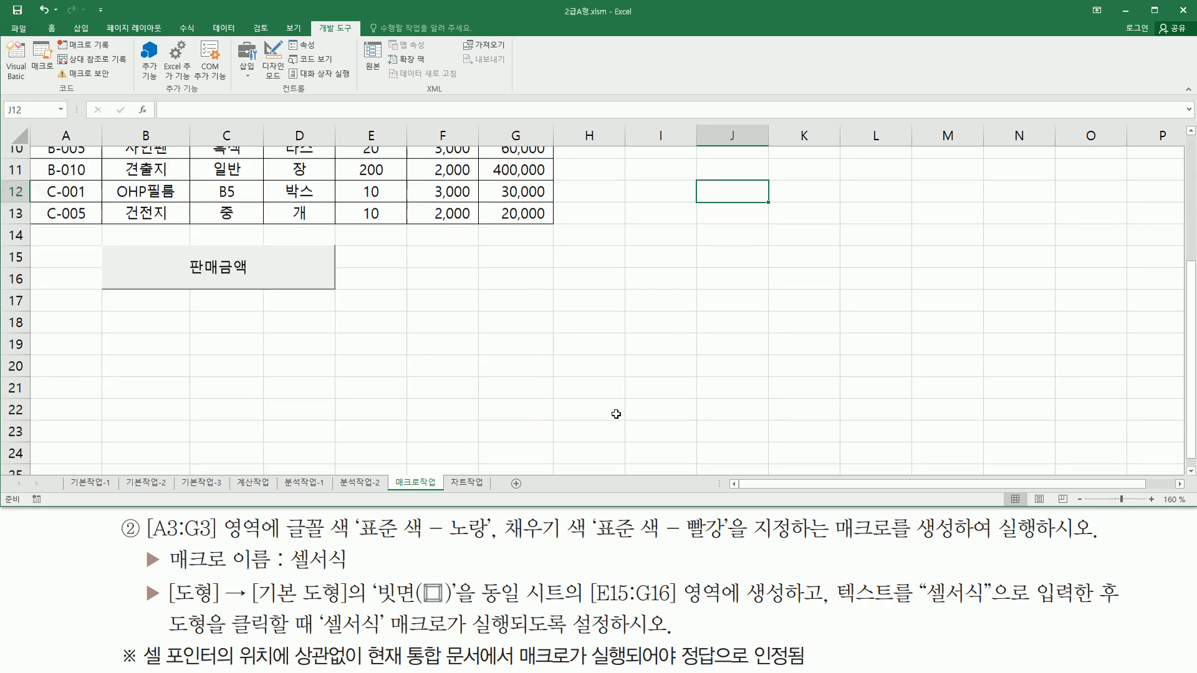
pyautogui.hotkey('ctrl', 'alt', 'd')
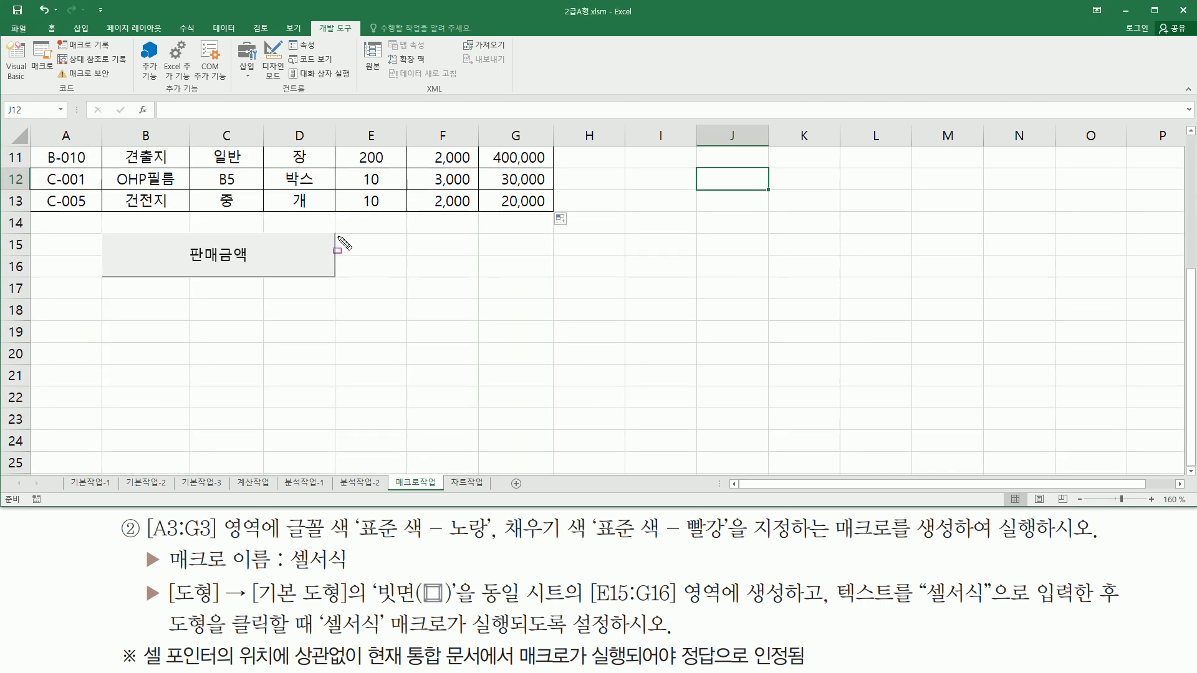
# Draw a 빗면 (bevel) basic shape covering cells E15:G16.
pyautogui.moveTo(338, 235)
pyautogui.mouseDown()
pyautogui.moveTo(367, 261)
pyautogui.moveTo(554, 276)
pyautogui.mouseUp()
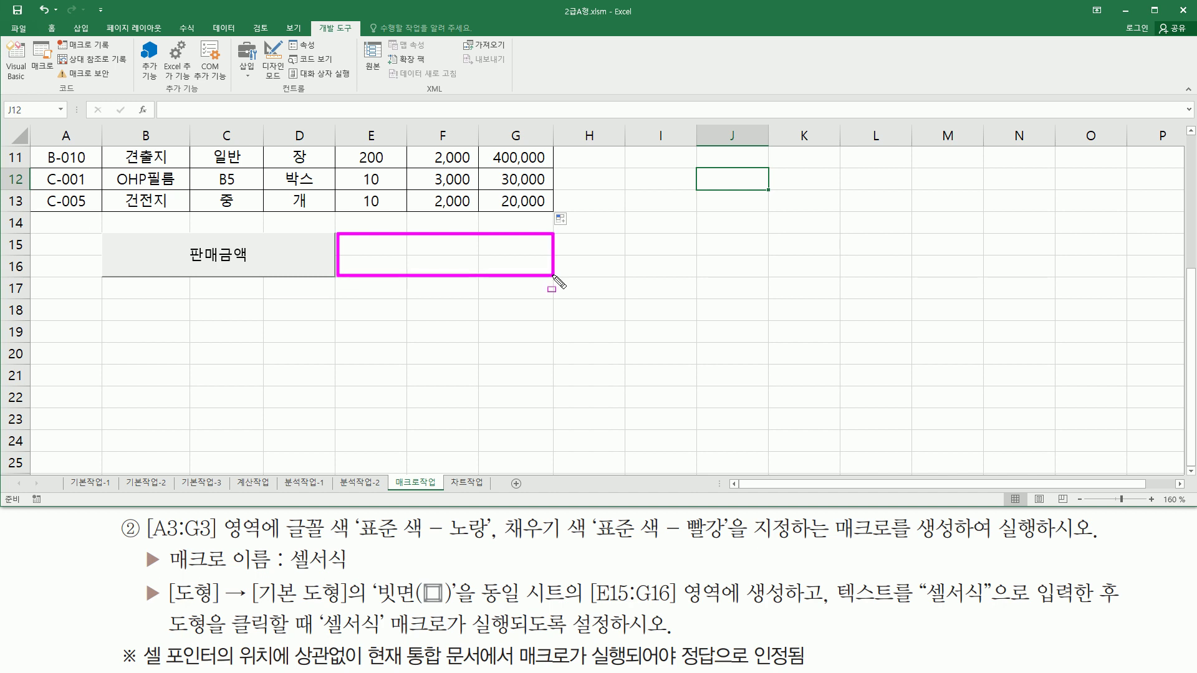
pyautogui.moveTo(376, 572); pyautogui.dragTo(457, 611)
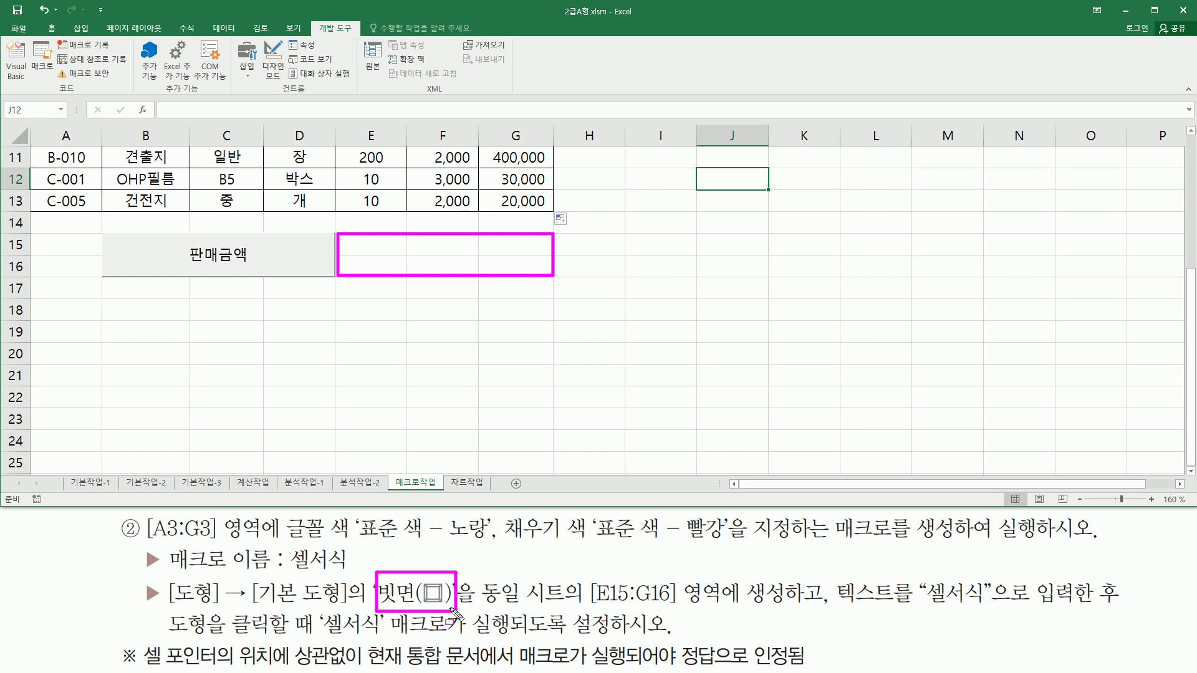
pyautogui.click(84, 28)
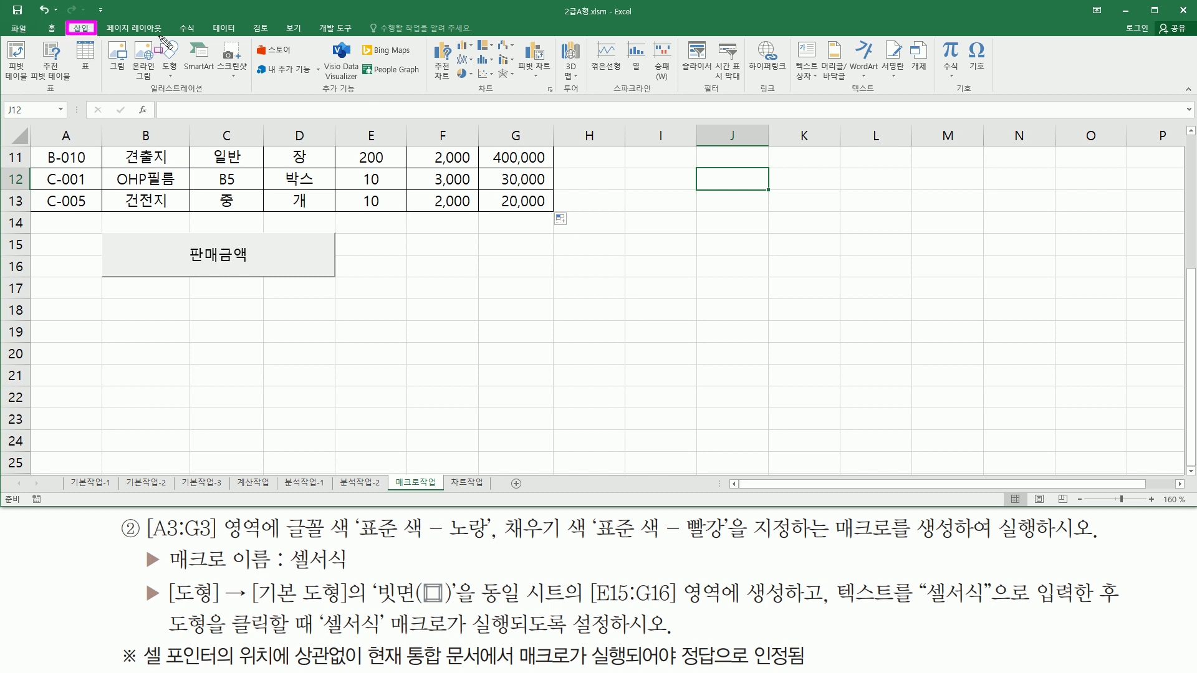
pyautogui.click(169, 59)
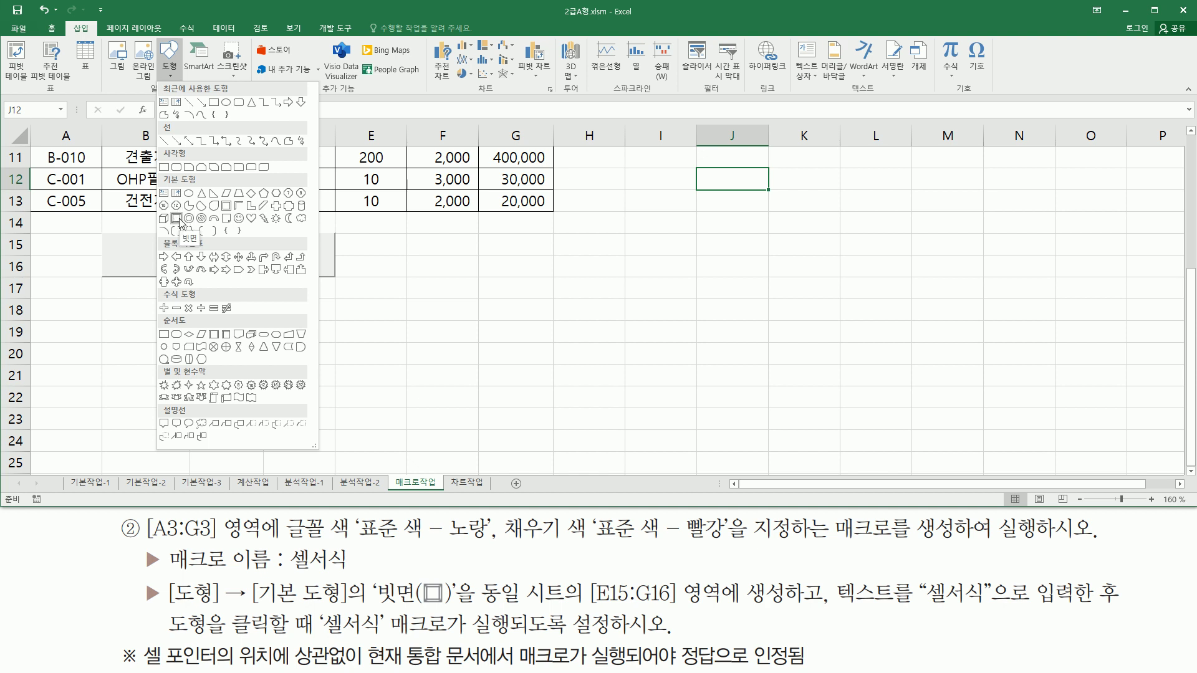
pyautogui.click(179, 217)
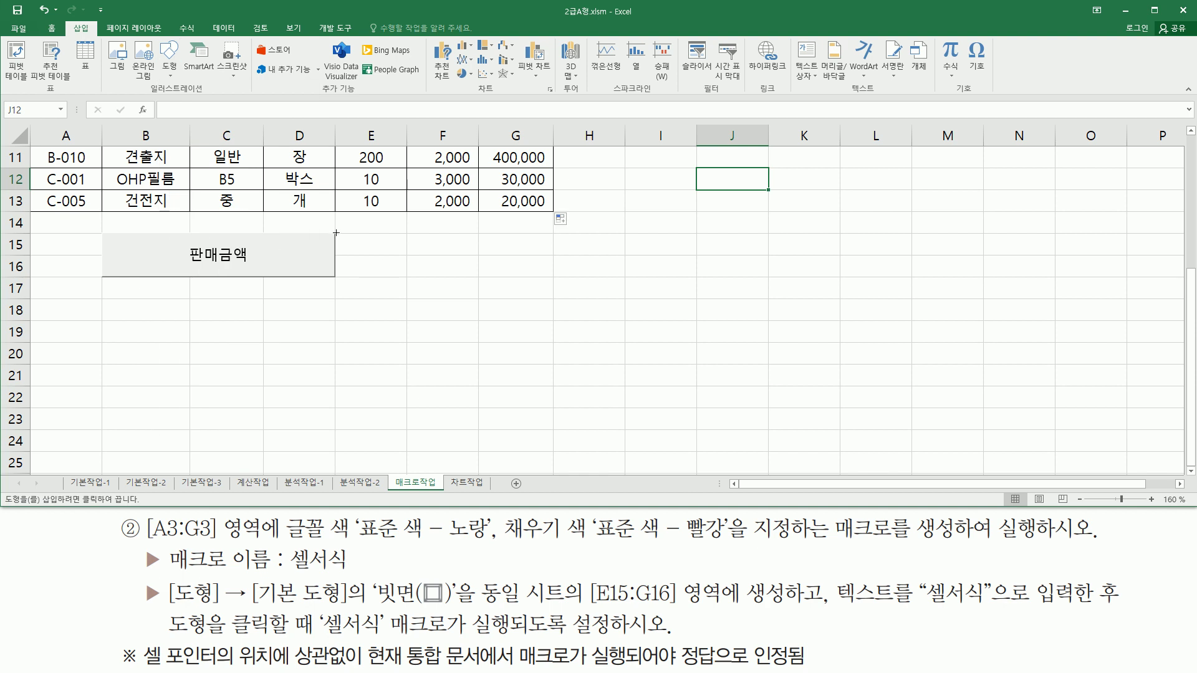
pyautogui.moveTo(334, 234); pyautogui.dragTo(335, 235)
pyautogui.moveTo(339, 238)
pyautogui.mouseDown()
pyautogui.moveTo(373, 266)
pyautogui.moveTo(553, 276)
pyautogui.mouseUp()
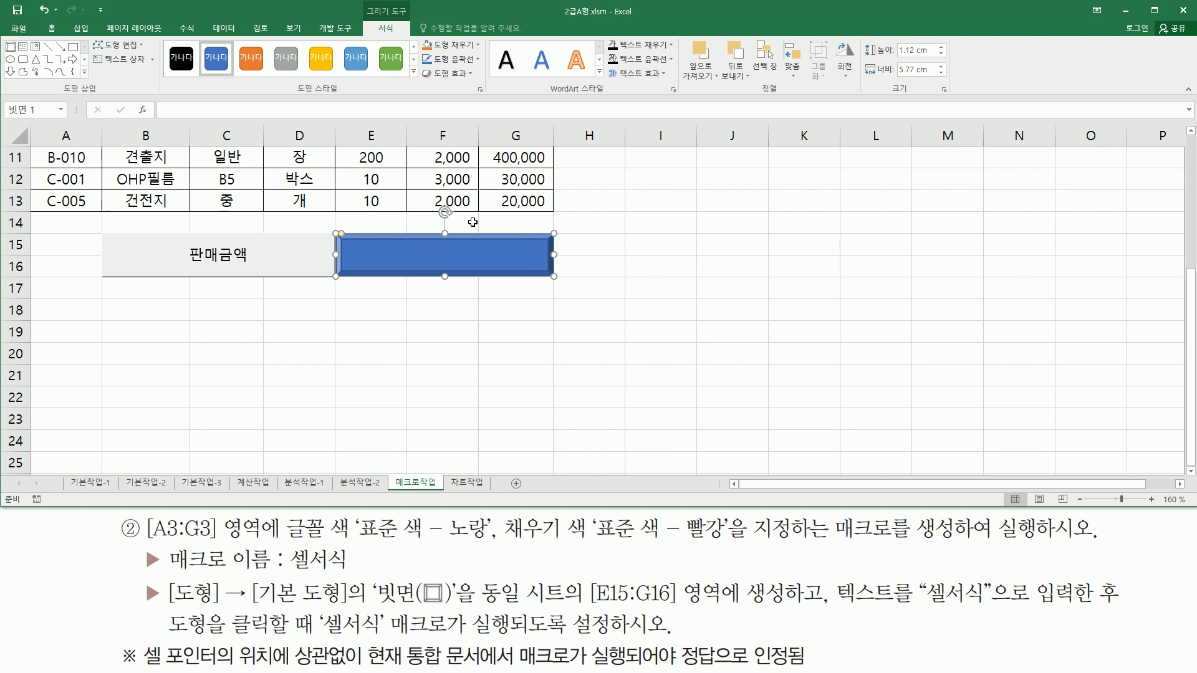
# Open macro assignment for the bevel shape over E15:G16 and enter 셀서식 as the macro name.
pyautogui.rightClick(497, 244)
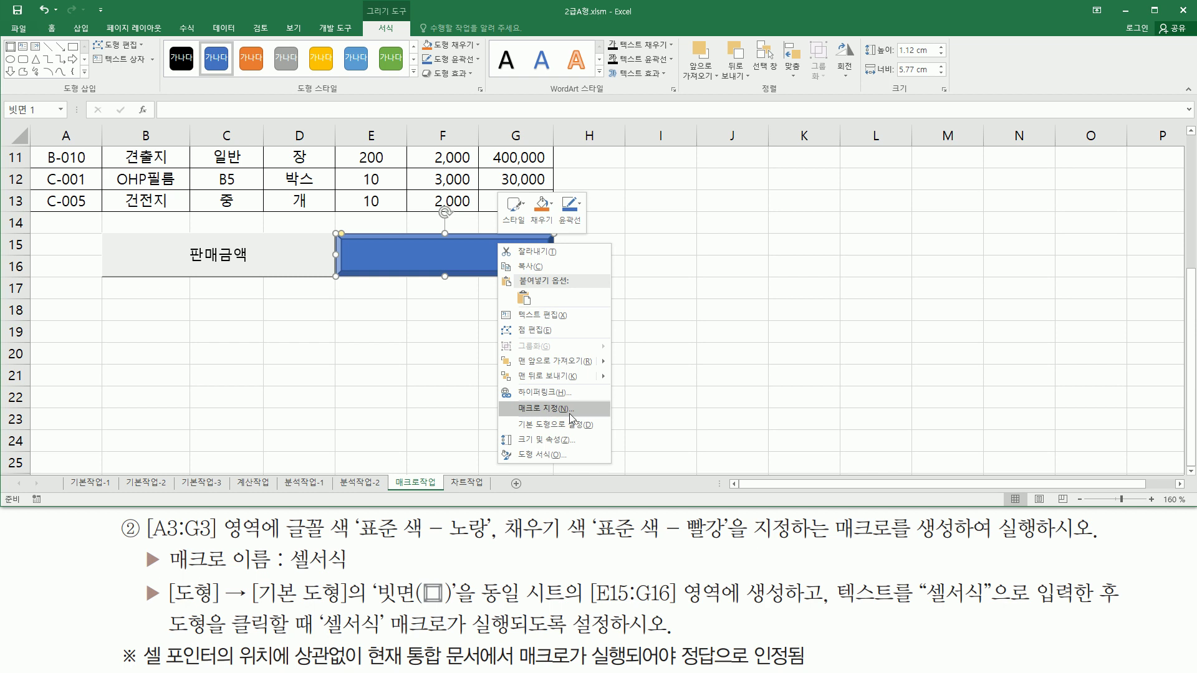
pyautogui.click(539, 408)
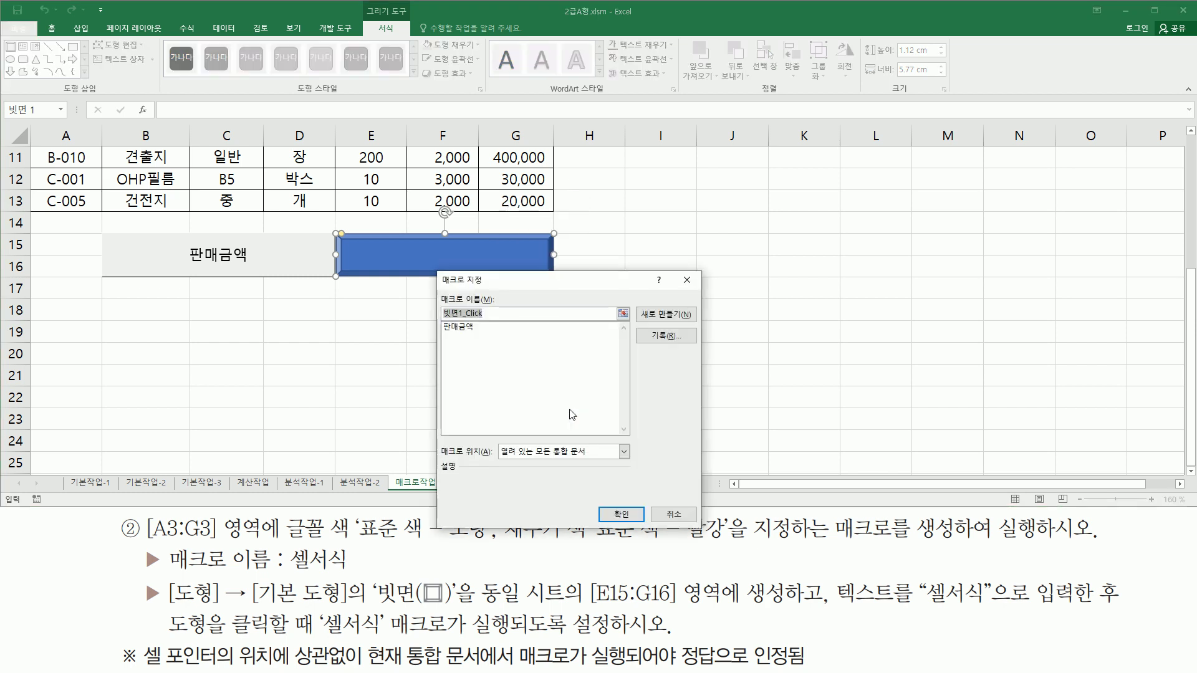
pyautogui.moveTo(512, 280); pyautogui.dragTo(659, 178)
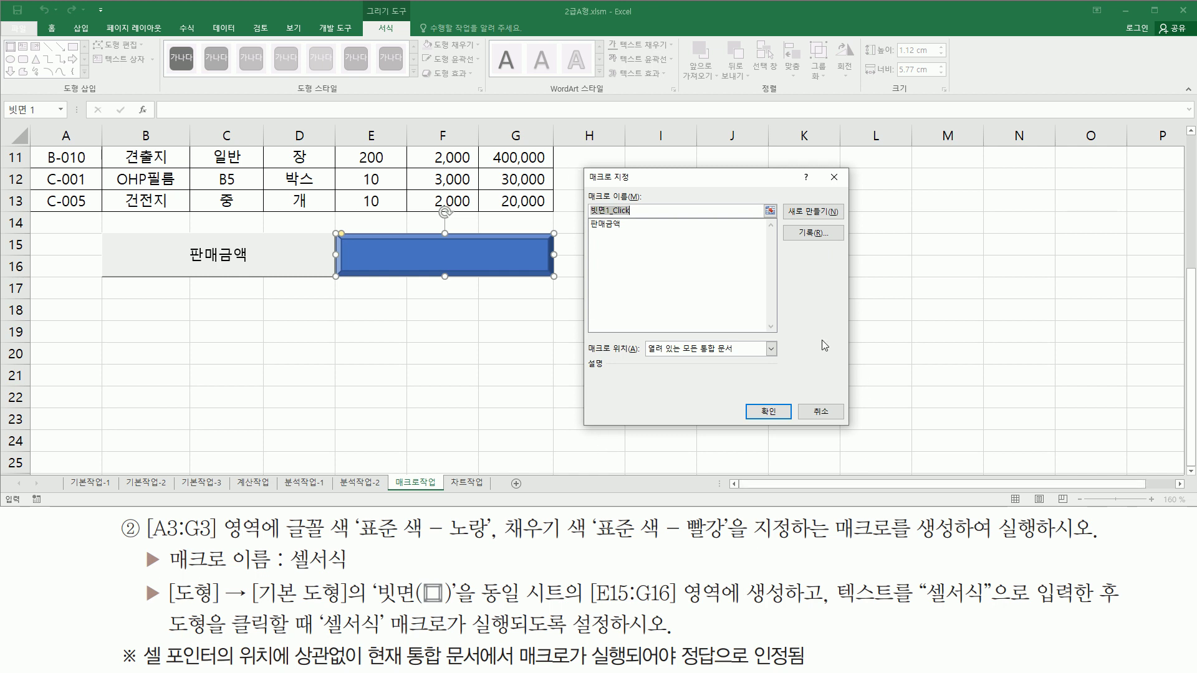
pyautogui.moveTo(580, 186); pyautogui.dragTo(651, 220)
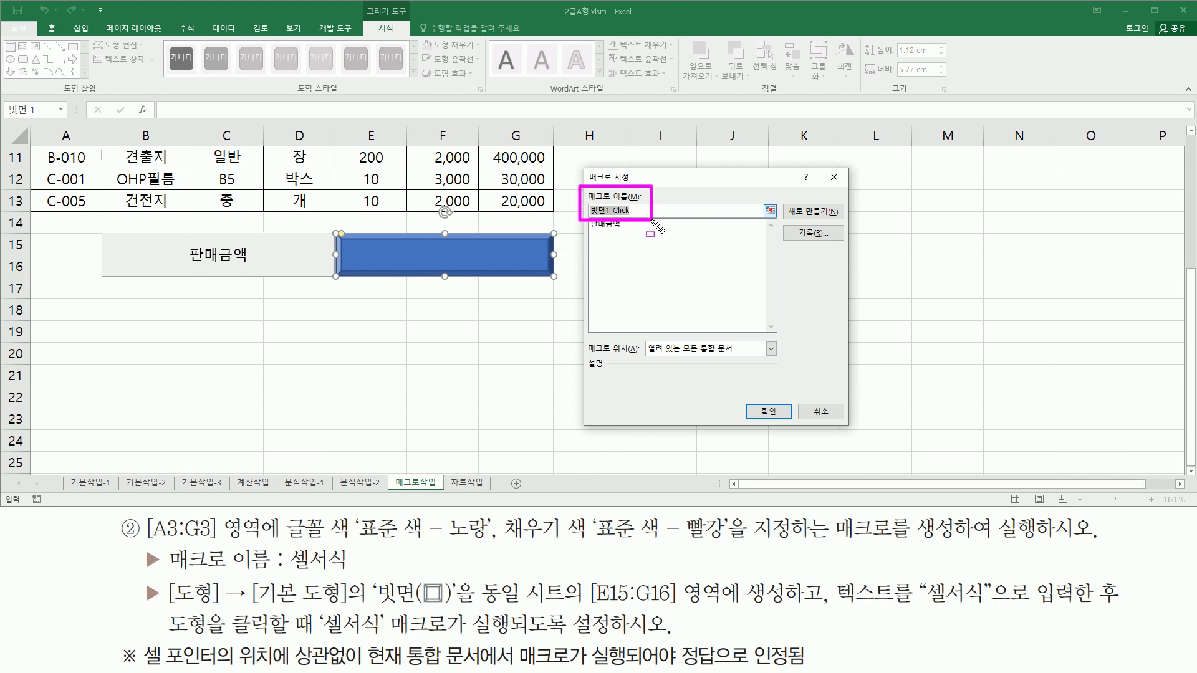
pyautogui.moveTo(170, 569); pyautogui.dragTo(345, 570)
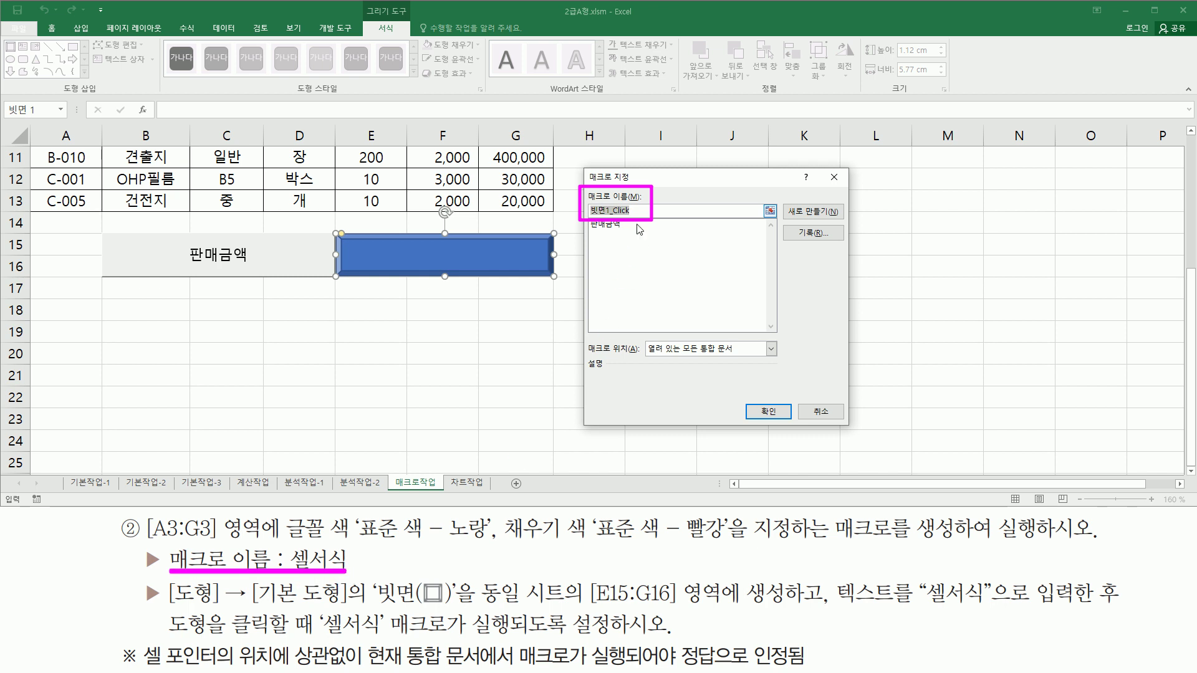
pyautogui.press('Escape')
pyautogui.write('셀서식')
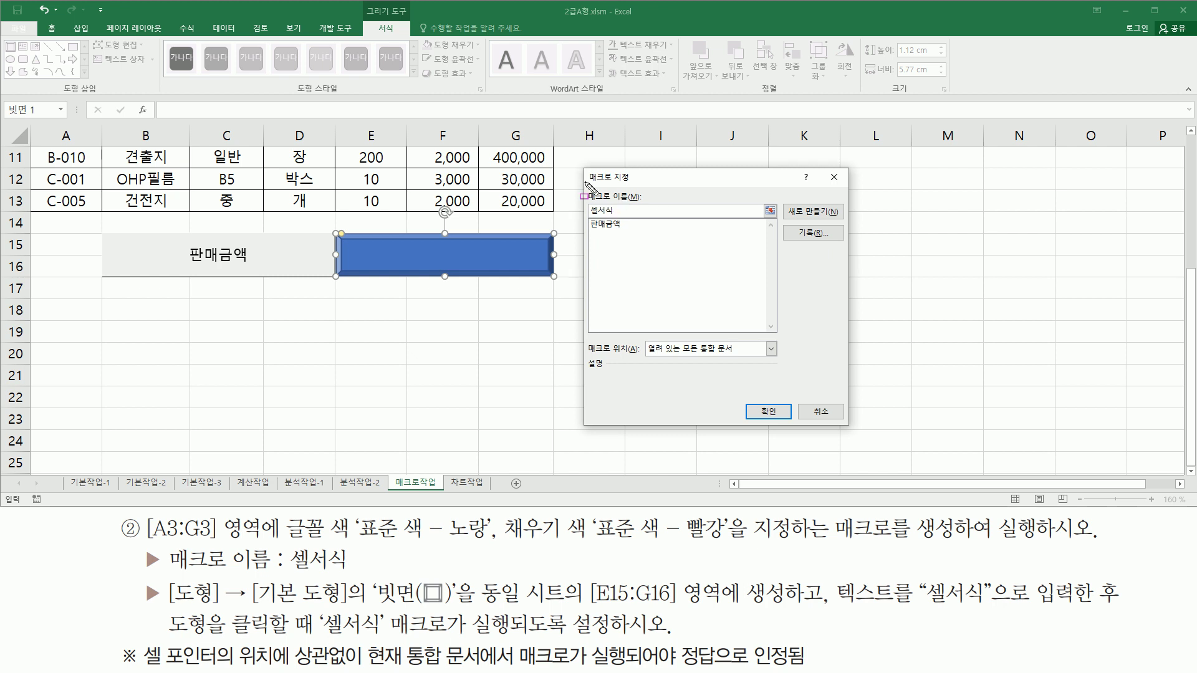
pyautogui.moveTo(583, 185); pyautogui.dragTo(646, 217)
pyautogui.moveTo(789, 221); pyautogui.dragTo(836, 244)
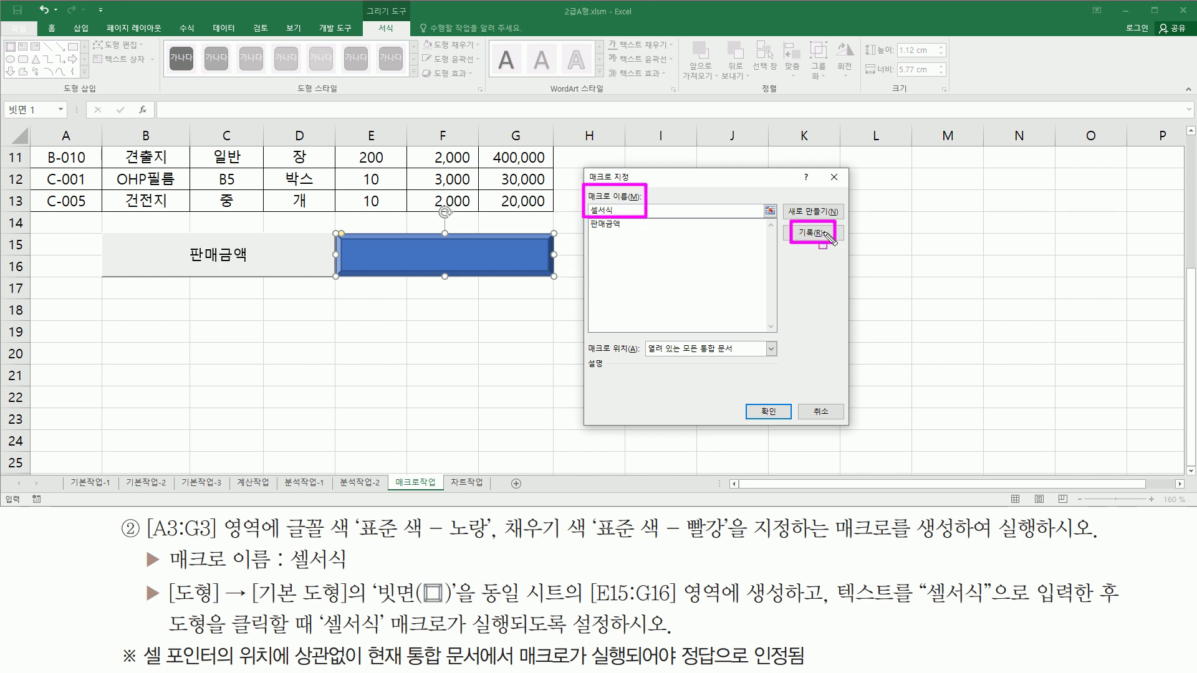
pyautogui.press('Escape')
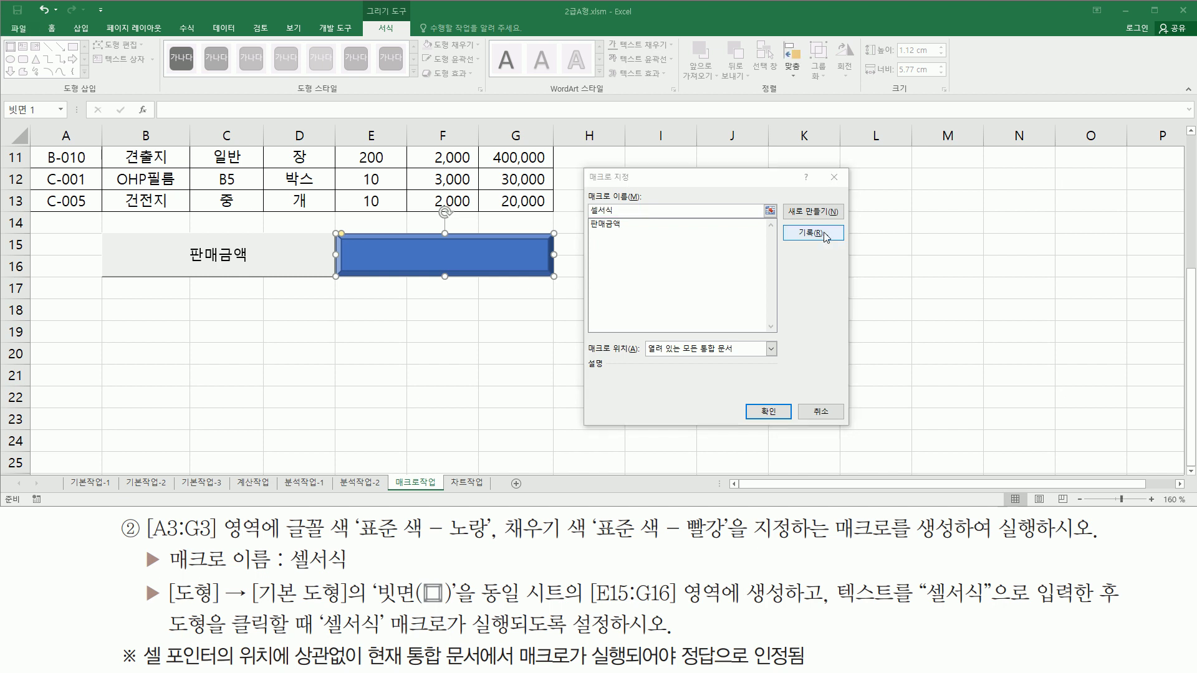
# Start recording the 셀서식 macro, stored in the current workbook (현재 통합 문서).
pyautogui.click(824, 235)
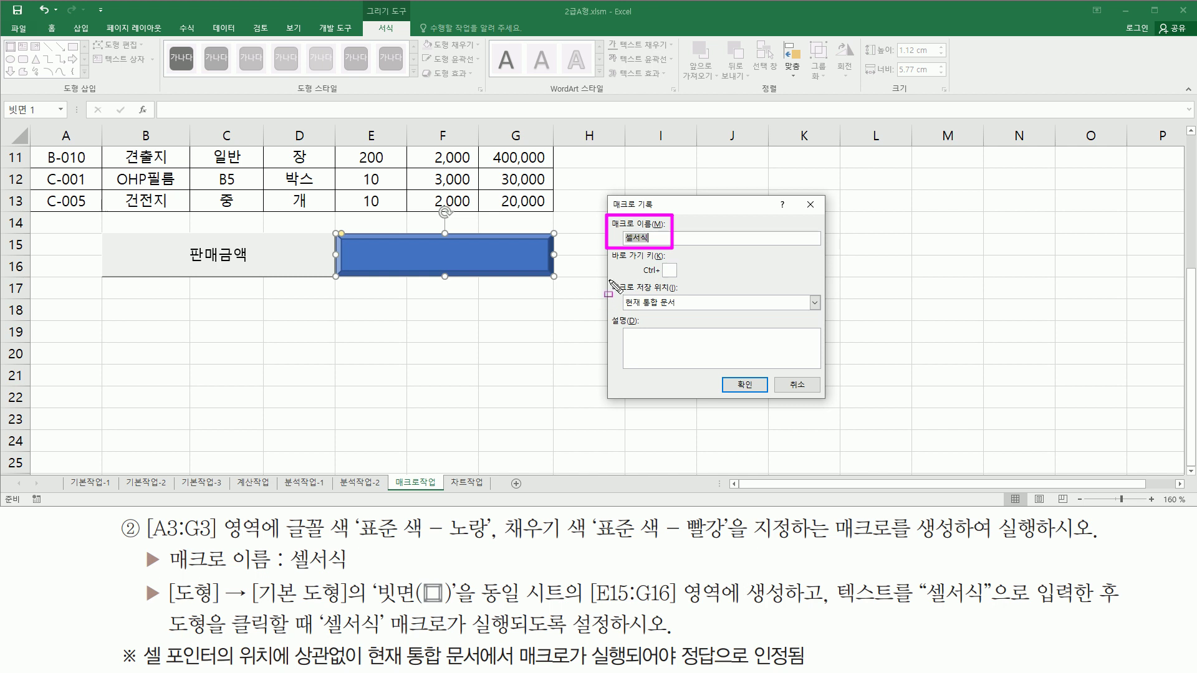
pyautogui.moveTo(608, 281)
pyautogui.mouseDown()
pyautogui.moveTo(620, 298)
pyautogui.moveTo(689, 317)
pyautogui.mouseUp()
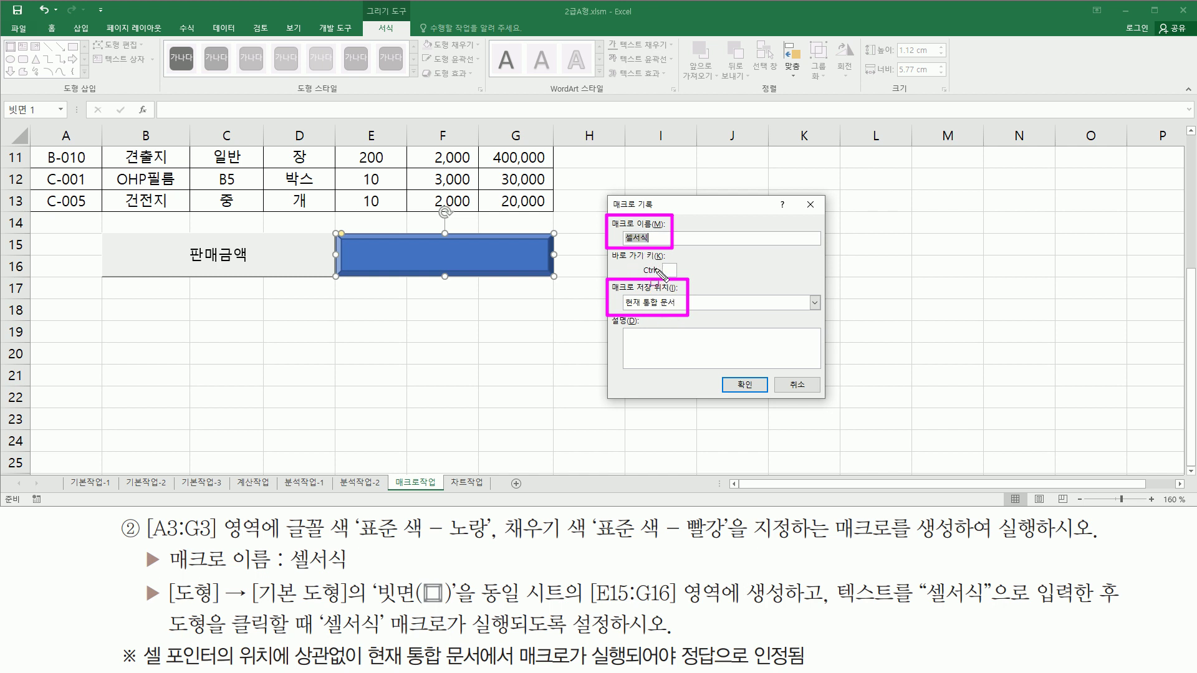
pyautogui.moveTo(727, 374); pyautogui.dragTo(767, 399)
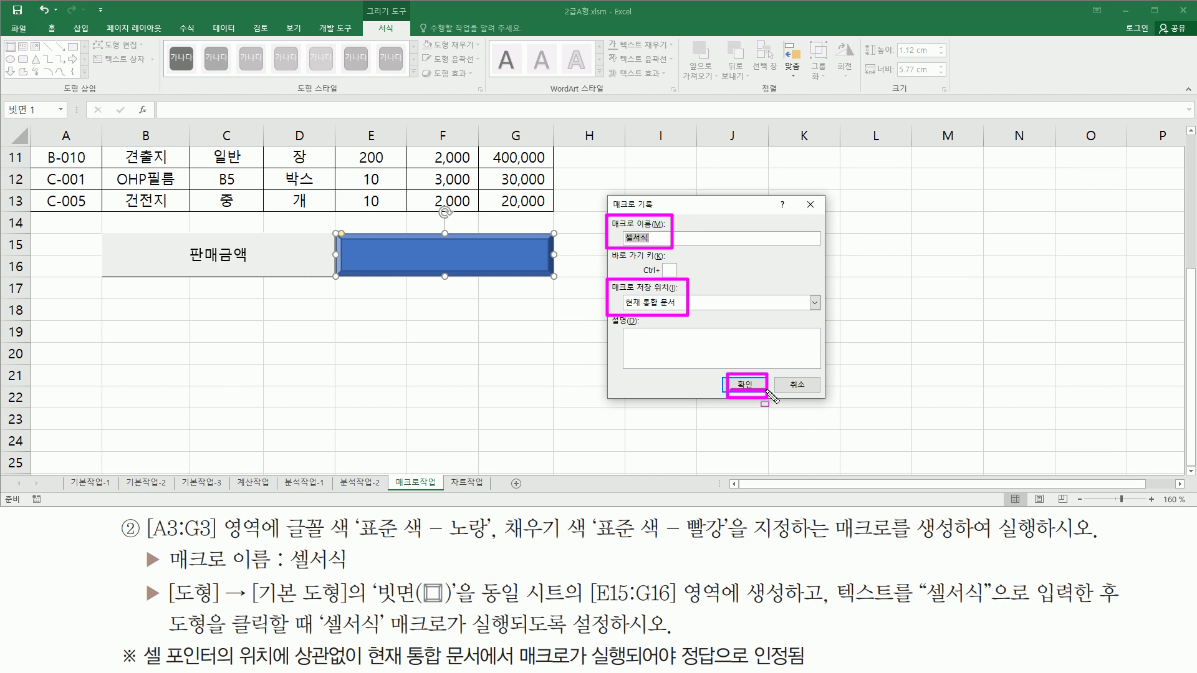
pyautogui.click(749, 383)
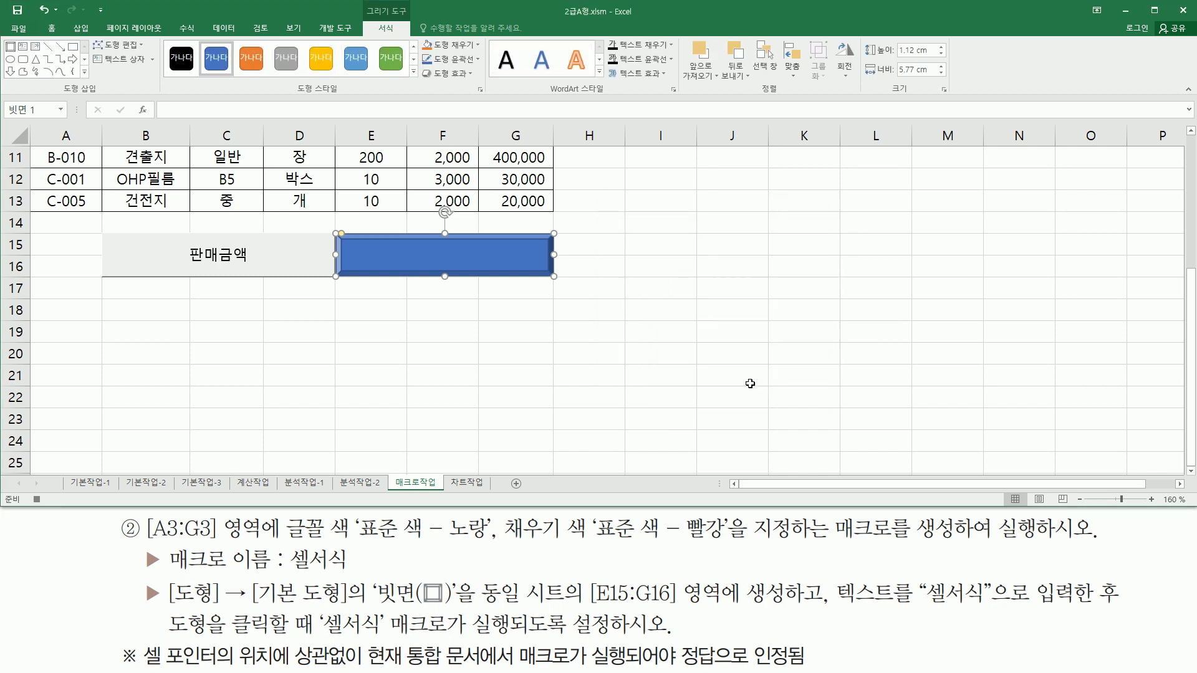
pyautogui.moveTo(25, 491); pyautogui.dragTo(53, 510)
pyautogui.press('Escape')
# Set the header cells A3:G3 to the standard yellow font color and the standard red fill color.
pyautogui.scroll(4, 218, 309)
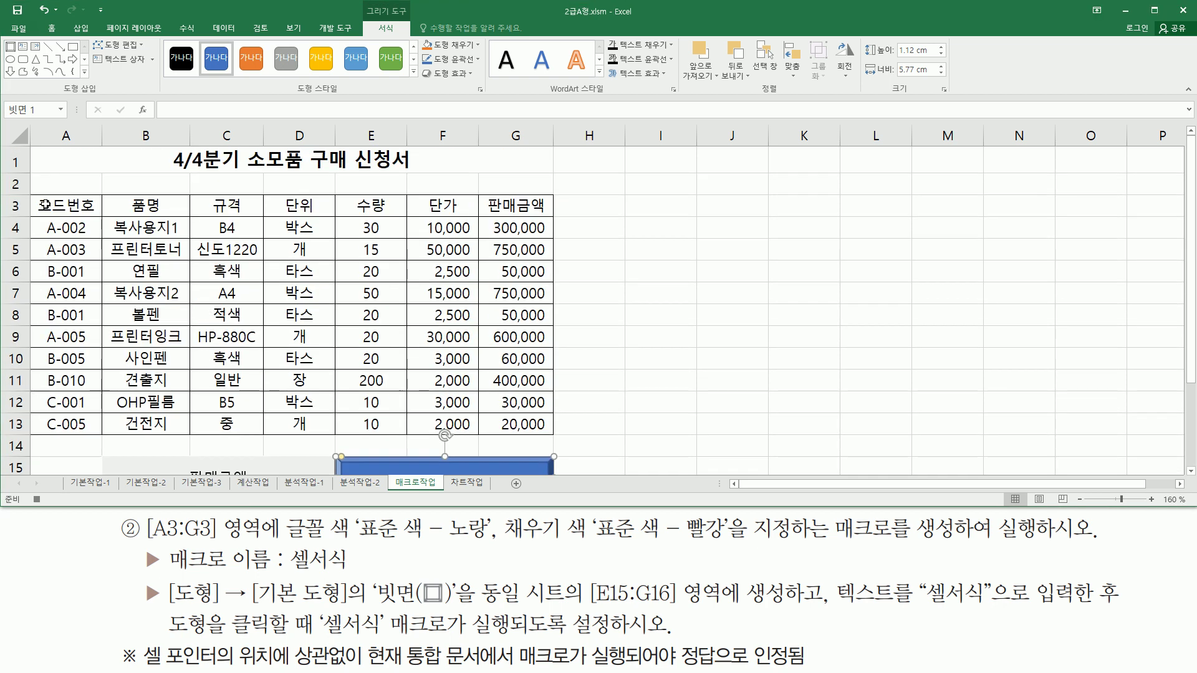
pyautogui.click(46, 204)
pyautogui.moveTo(58, 206); pyautogui.dragTo(495, 204)
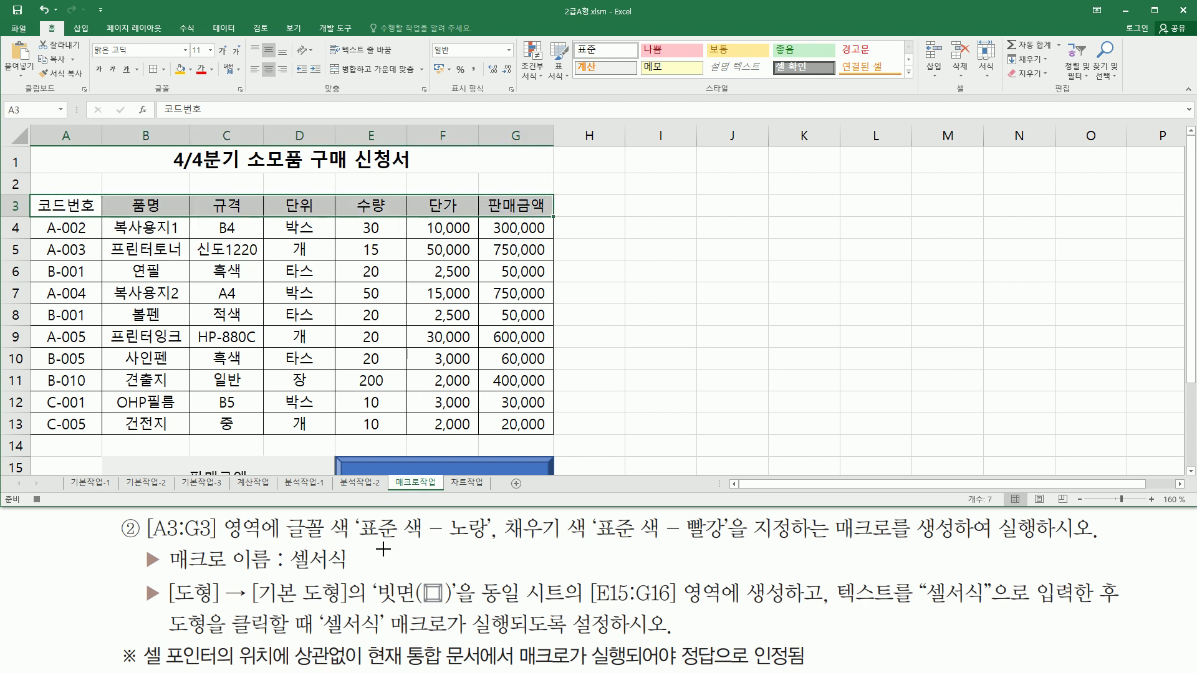
pyautogui.moveTo(287, 542); pyautogui.dragTo(337, 542)
pyautogui.moveTo(506, 543); pyautogui.dragTo(589, 544)
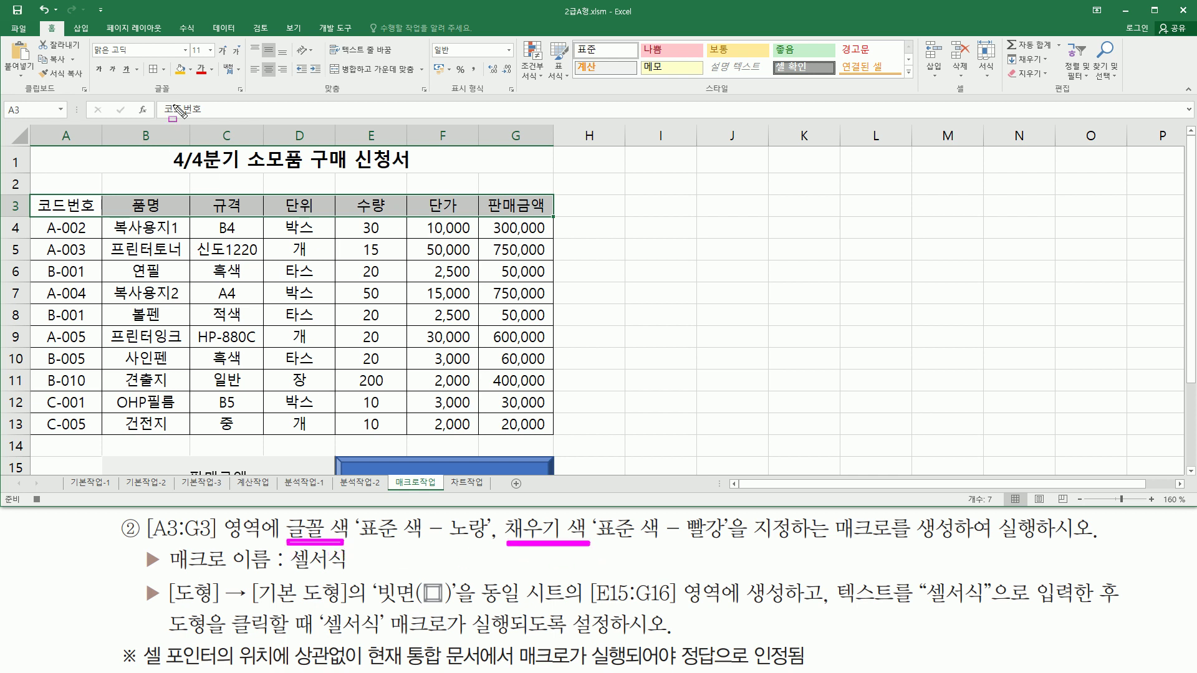
pyautogui.moveTo(169, 54); pyautogui.dragTo(215, 85)
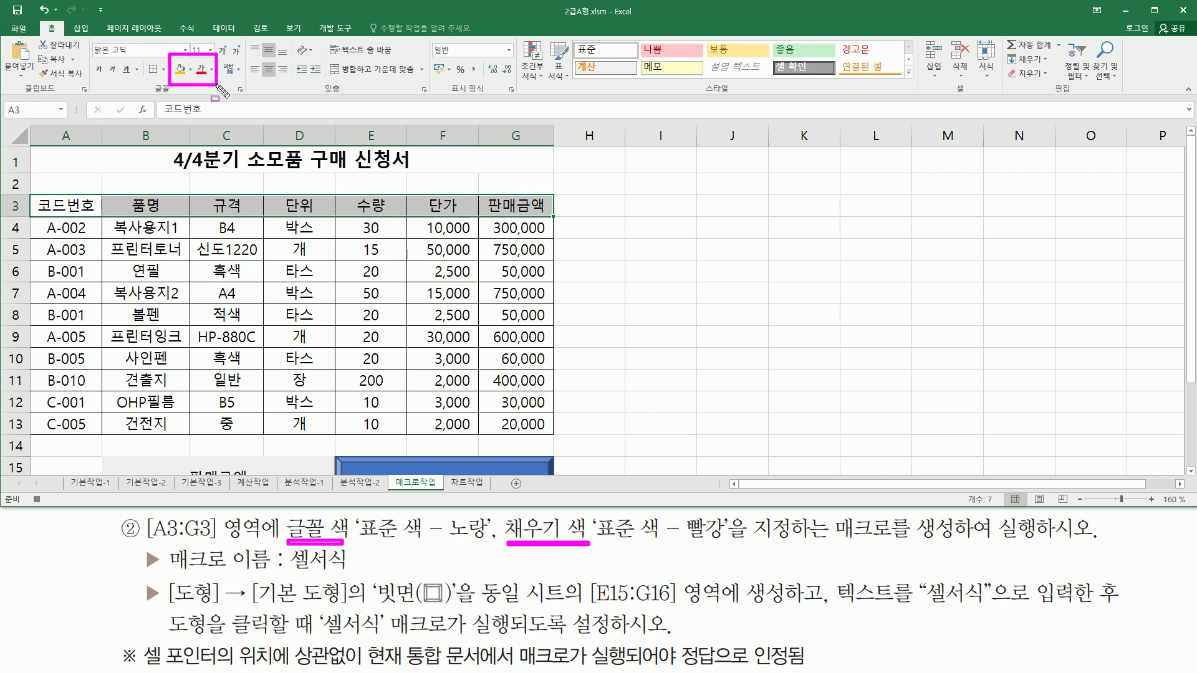
pyautogui.press('Escape')
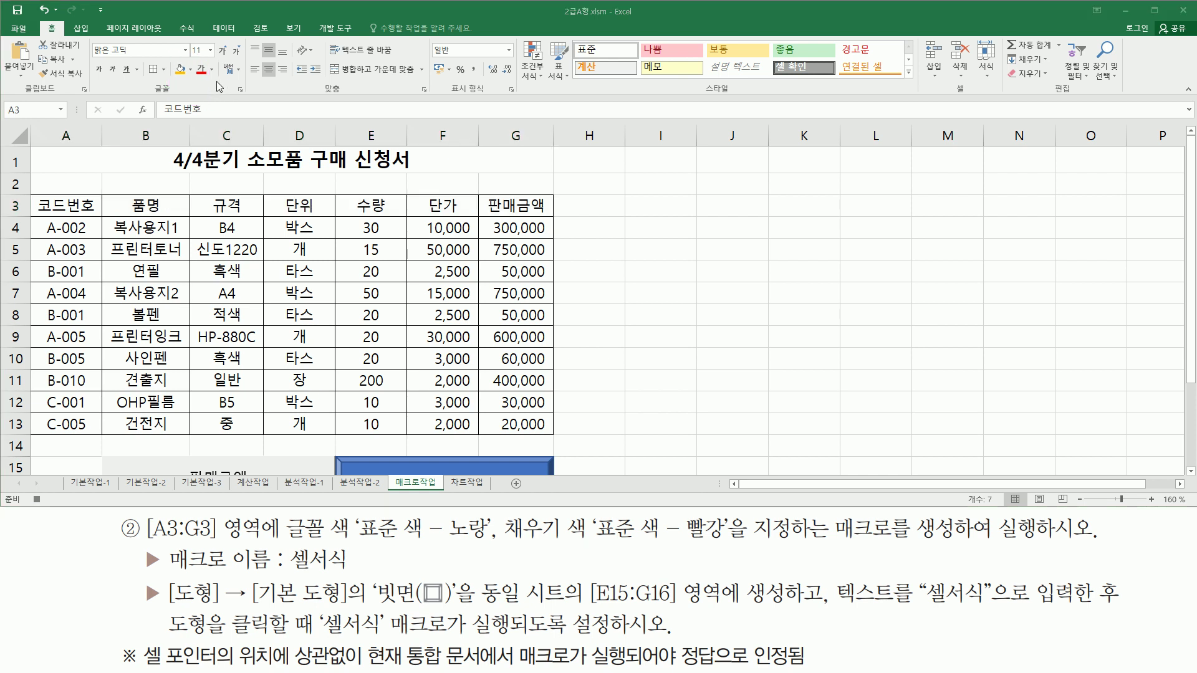
pyautogui.click(214, 72)
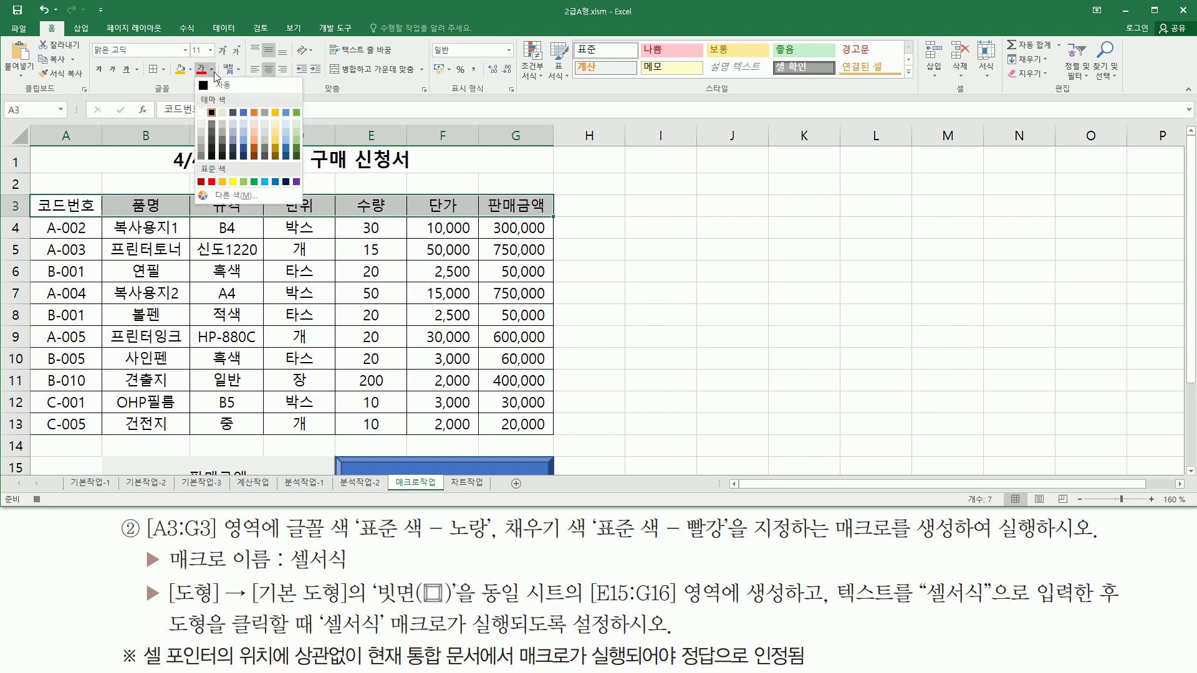
pyautogui.click(233, 182)
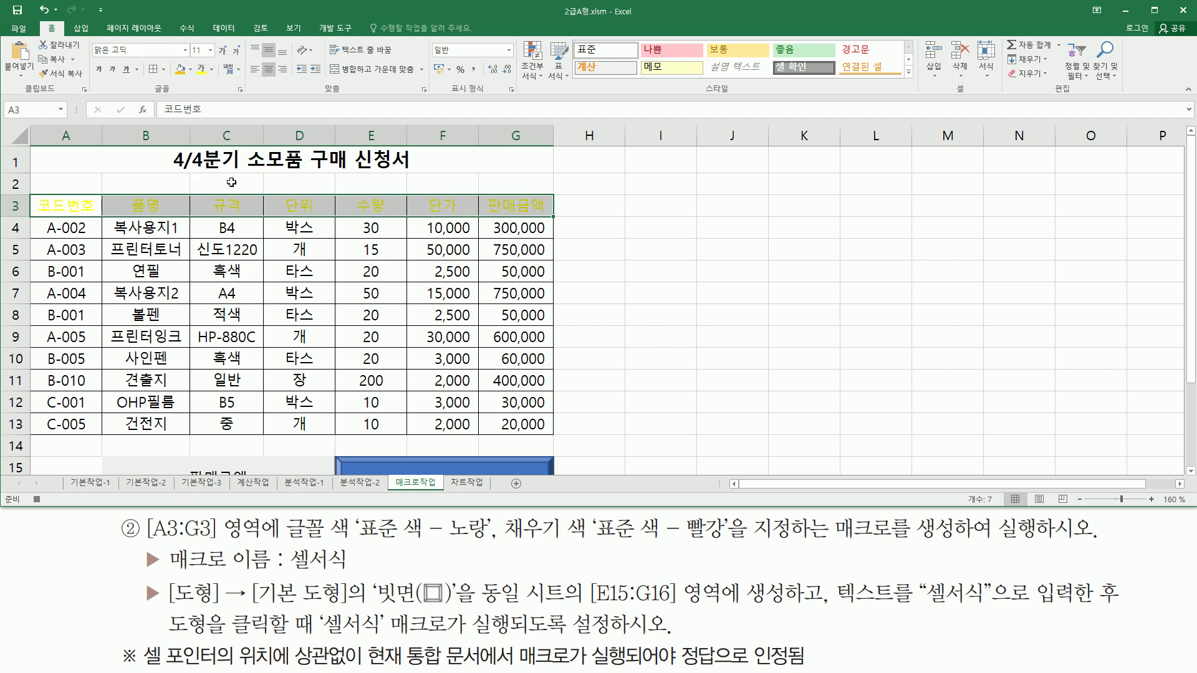
pyautogui.click(189, 73)
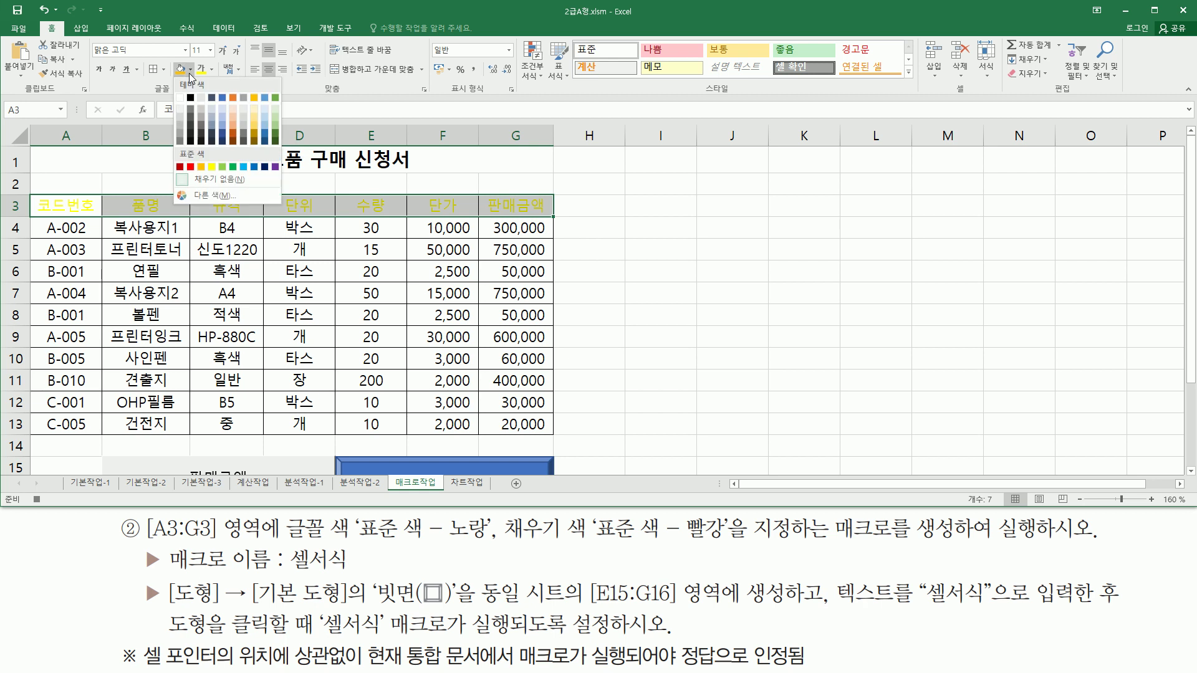
pyautogui.click(191, 167)
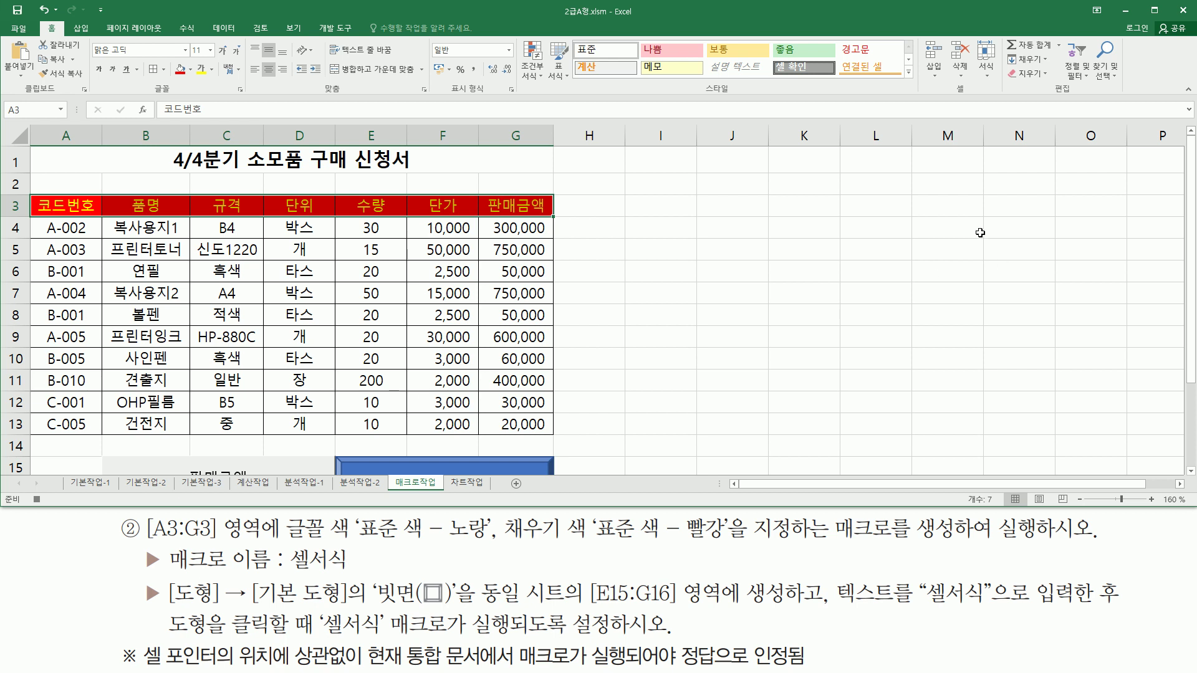
# Deselect the header range and stop recording the 셀서식 macro.
pyautogui.click(942, 215)
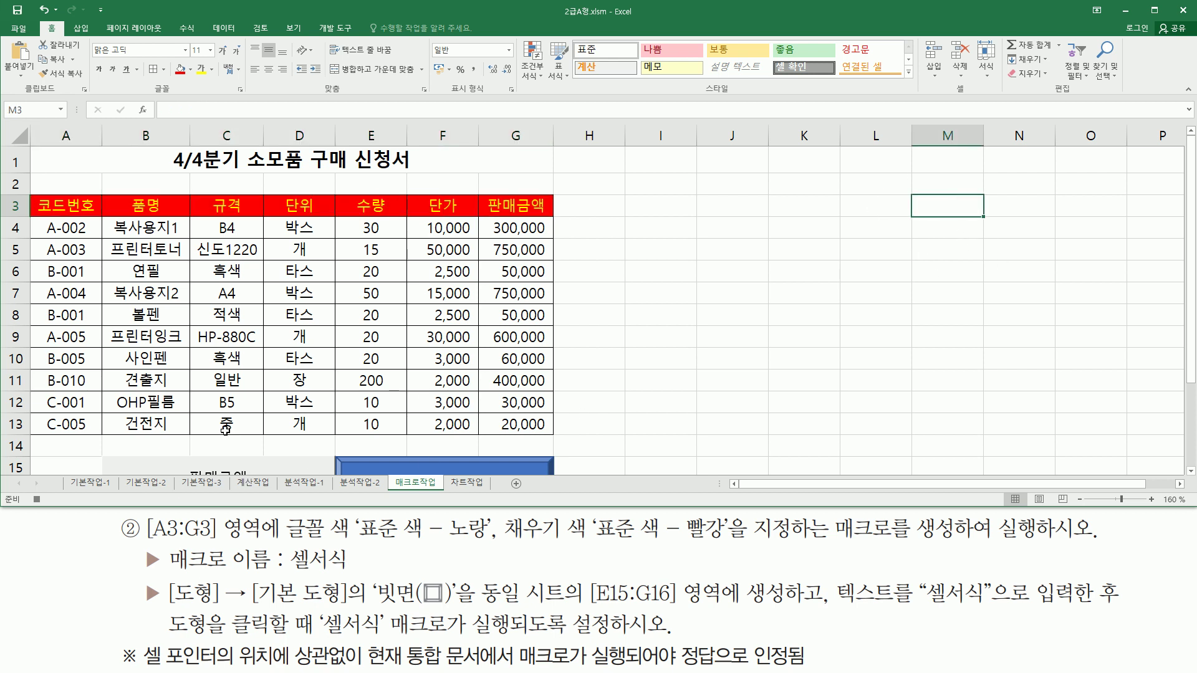
pyautogui.click(36, 499)
pyautogui.click(37, 500)
pyautogui.click(740, 335)
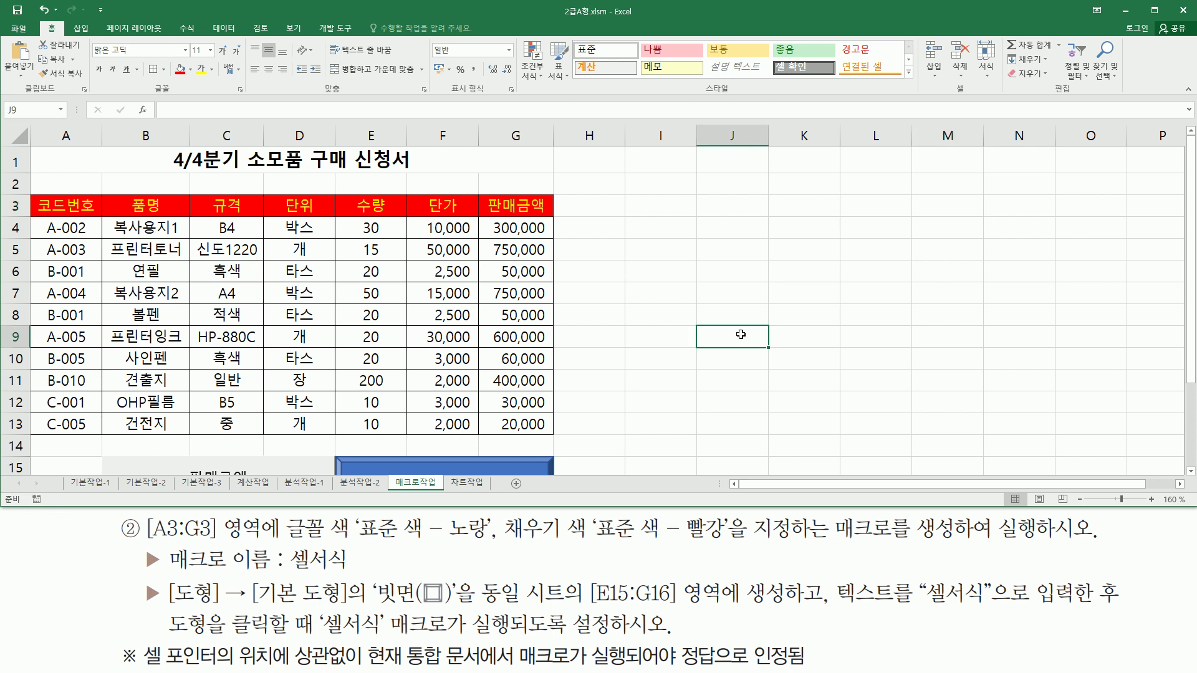
# Add the text 셀서식 to the bevel shape over E15:G16 and leave text editing.
pyautogui.scroll(-3, 741, 335)
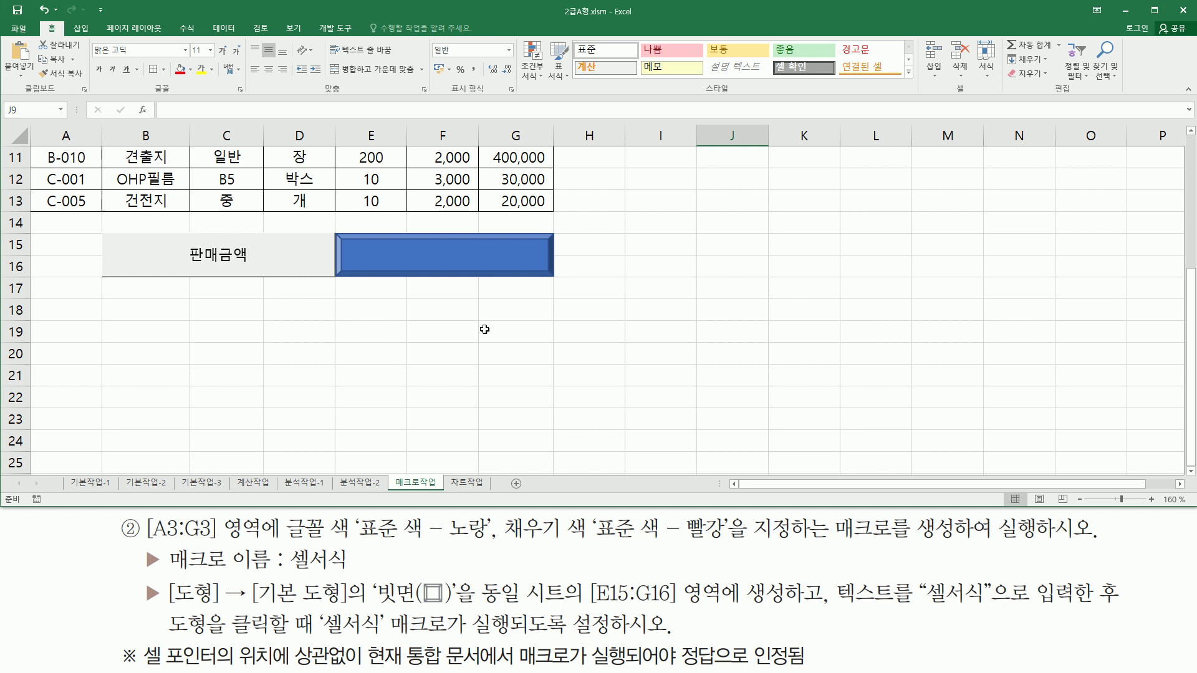
pyautogui.moveTo(332, 222)
pyautogui.mouseDown()
pyautogui.moveTo(489, 312)
pyautogui.moveTo(561, 309)
pyautogui.moveTo(559, 297)
pyautogui.mouseUp()
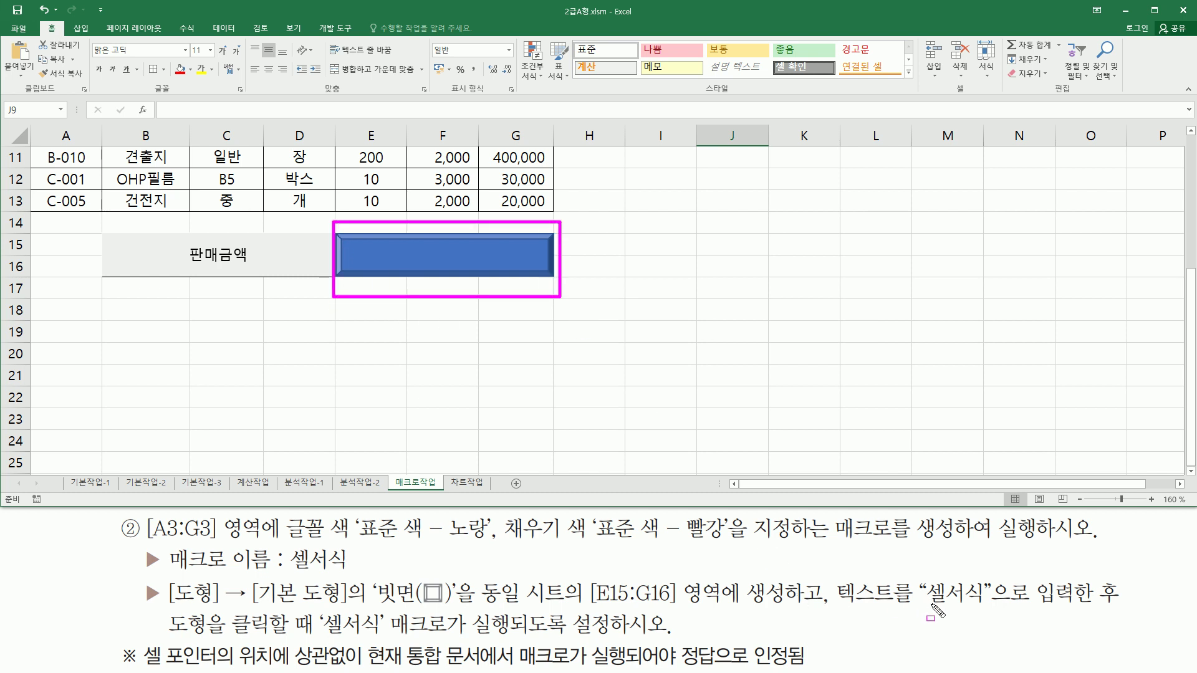
pyautogui.moveTo(916, 608)
pyautogui.mouseDown()
pyautogui.moveTo(1100, 614)
pyautogui.moveTo(1080, 578)
pyautogui.mouseUp()
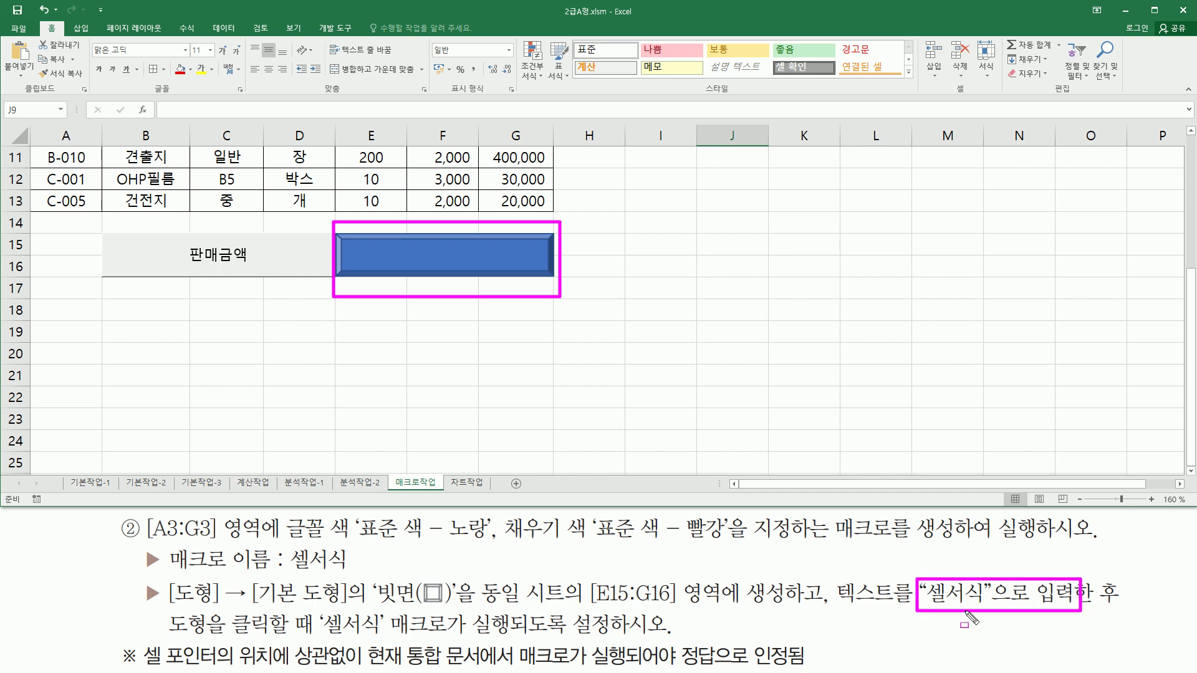
pyautogui.press('Escape')
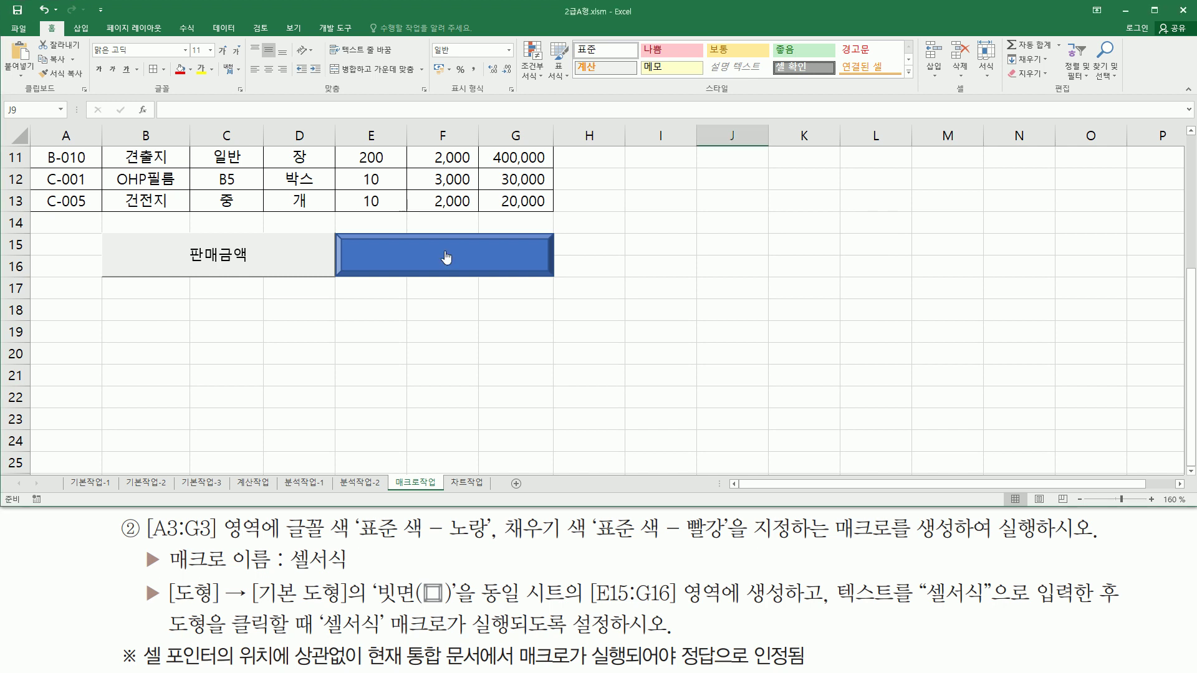
pyautogui.rightClick(445, 252)
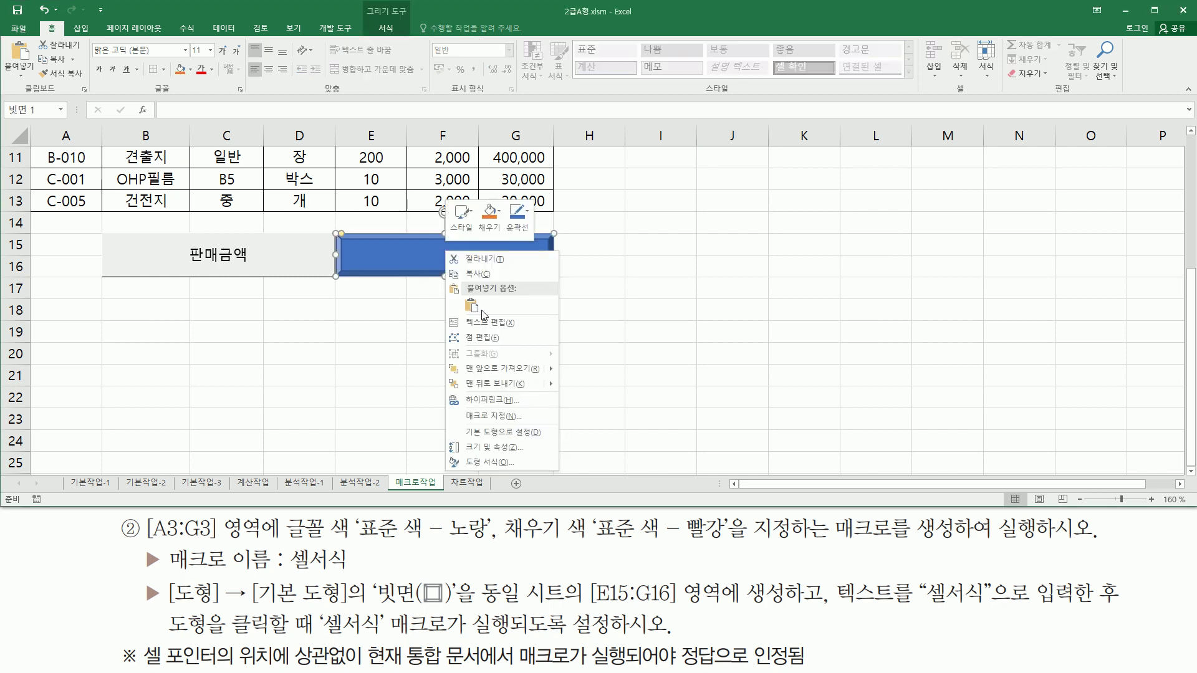
pyautogui.click(483, 323)
pyautogui.write('ㅅ')
pyautogui.write('서식')
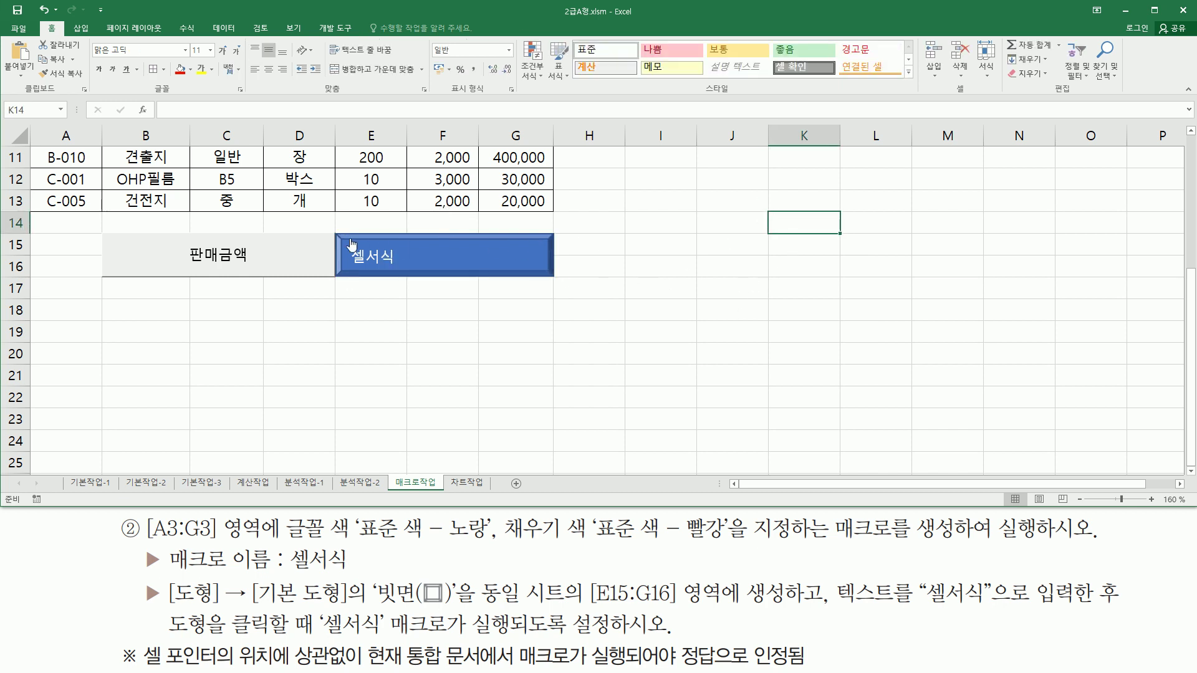
pyautogui.scroll(4, 760, 358)
pyautogui.click(1189, 471)
pyautogui.click(792, 347)
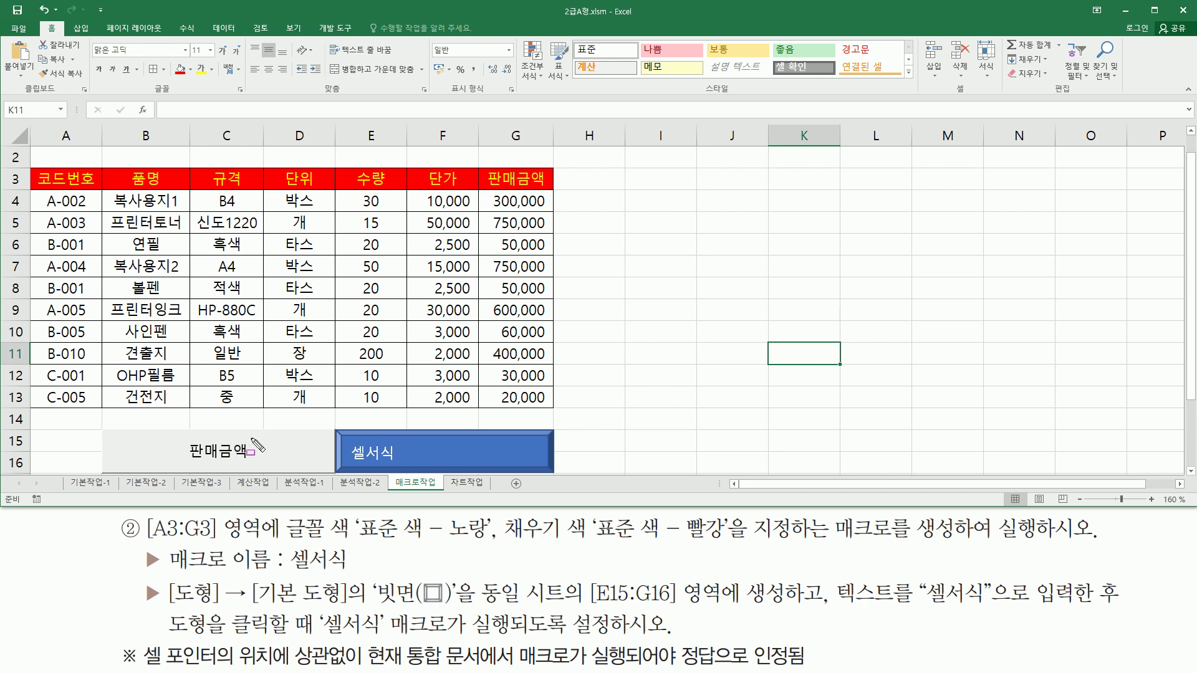
pyautogui.moveTo(138, 636)
pyautogui.mouseDown()
pyautogui.moveTo(222, 667)
pyautogui.moveTo(376, 668)
pyautogui.moveTo(516, 636)
pyautogui.moveTo(676, 671)
pyautogui.moveTo(818, 671)
pyautogui.mouseUp()
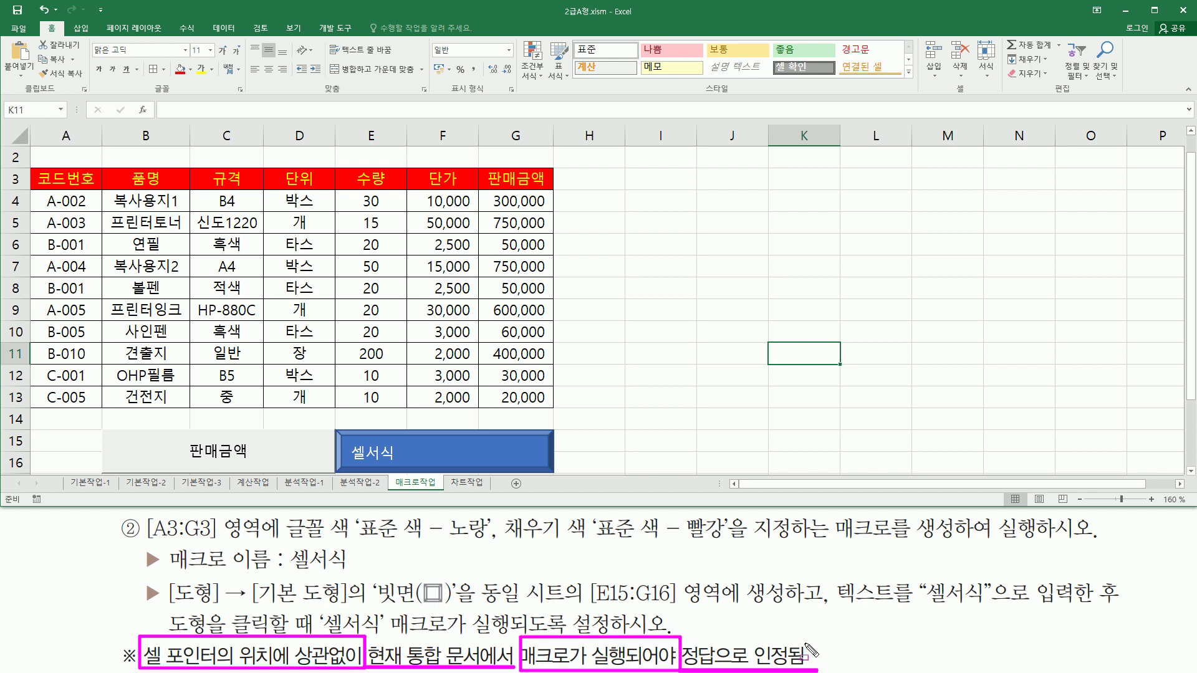
pyautogui.press('Escape')
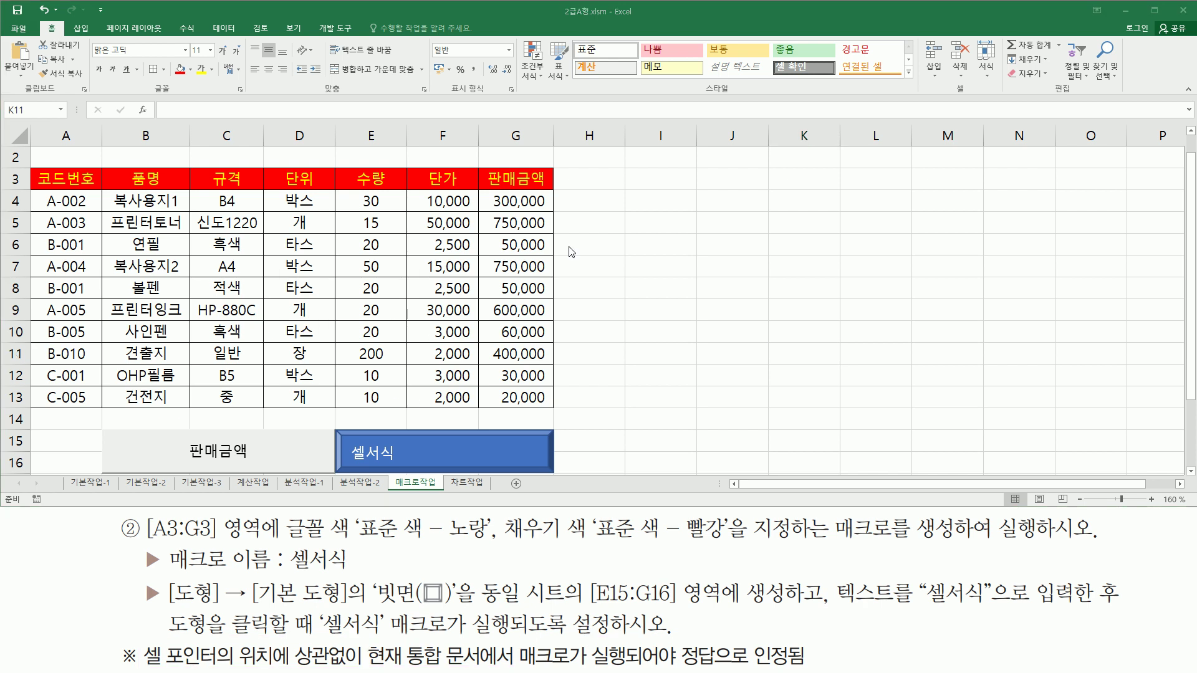
# Clear the 판매금액 formulas from G4:G13 and deselect the range.
pyautogui.moveTo(483, 195)
pyautogui.mouseDown()
pyautogui.moveTo(502, 212)
pyautogui.moveTo(552, 418)
pyautogui.mouseUp()
pyautogui.press('Escape')
pyautogui.moveTo(524, 200); pyautogui.dragTo(539, 409)
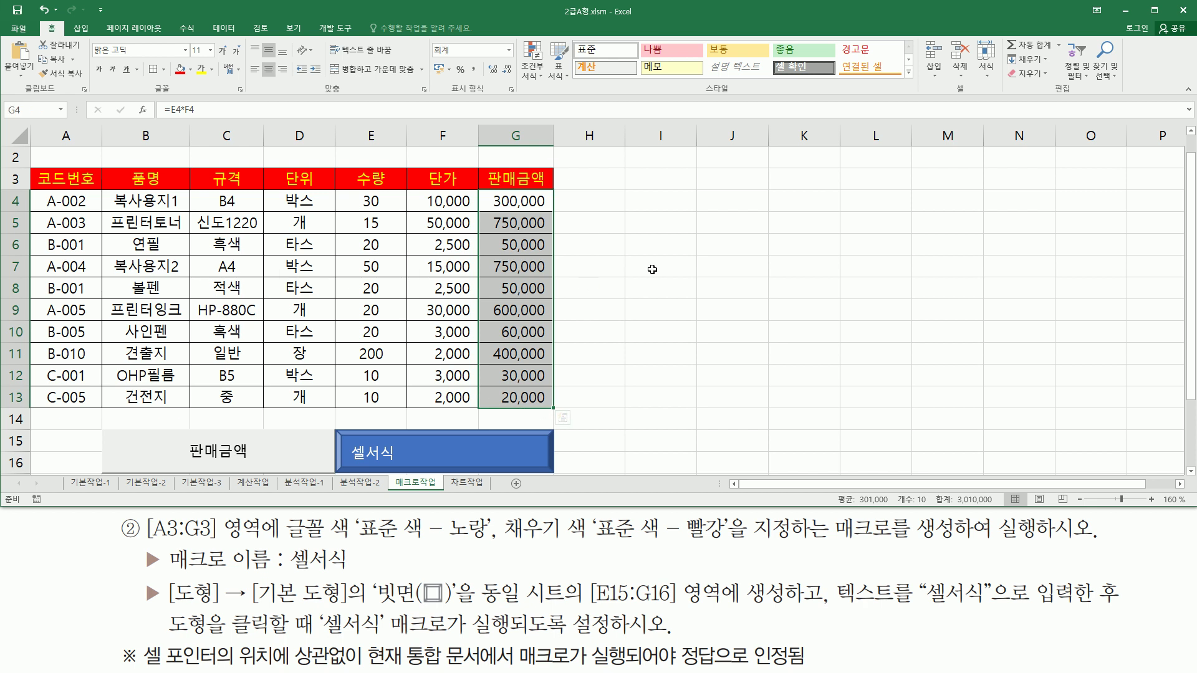
pyautogui.press('Delete')
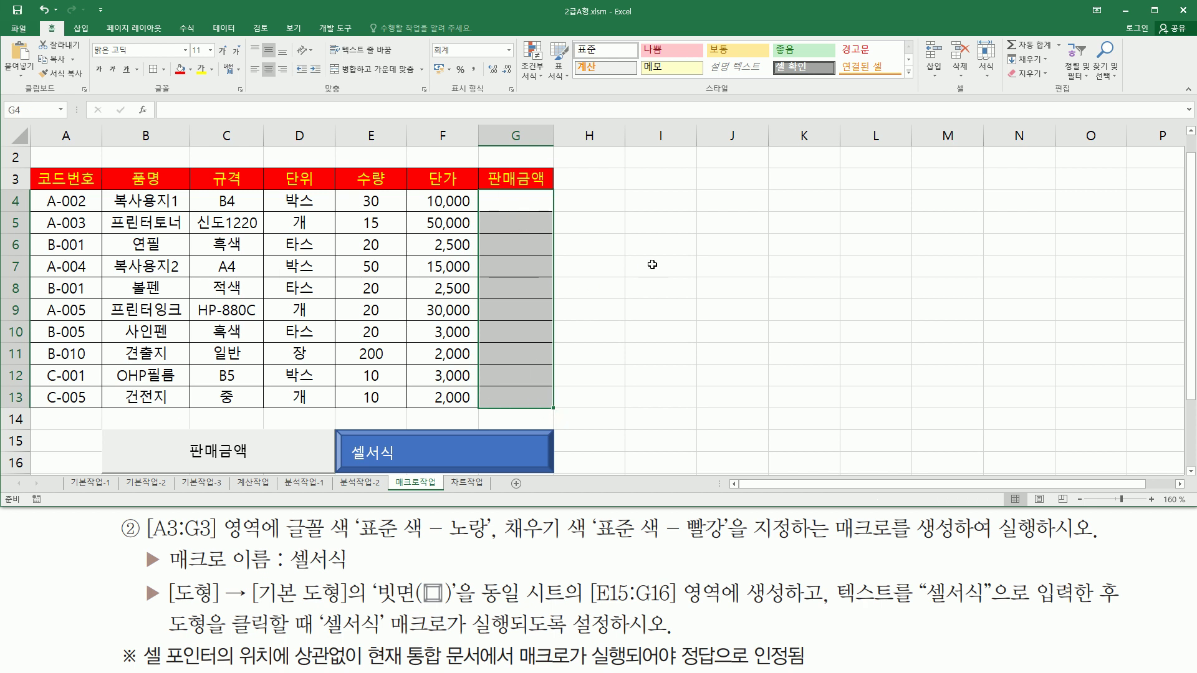
pyautogui.click(651, 262)
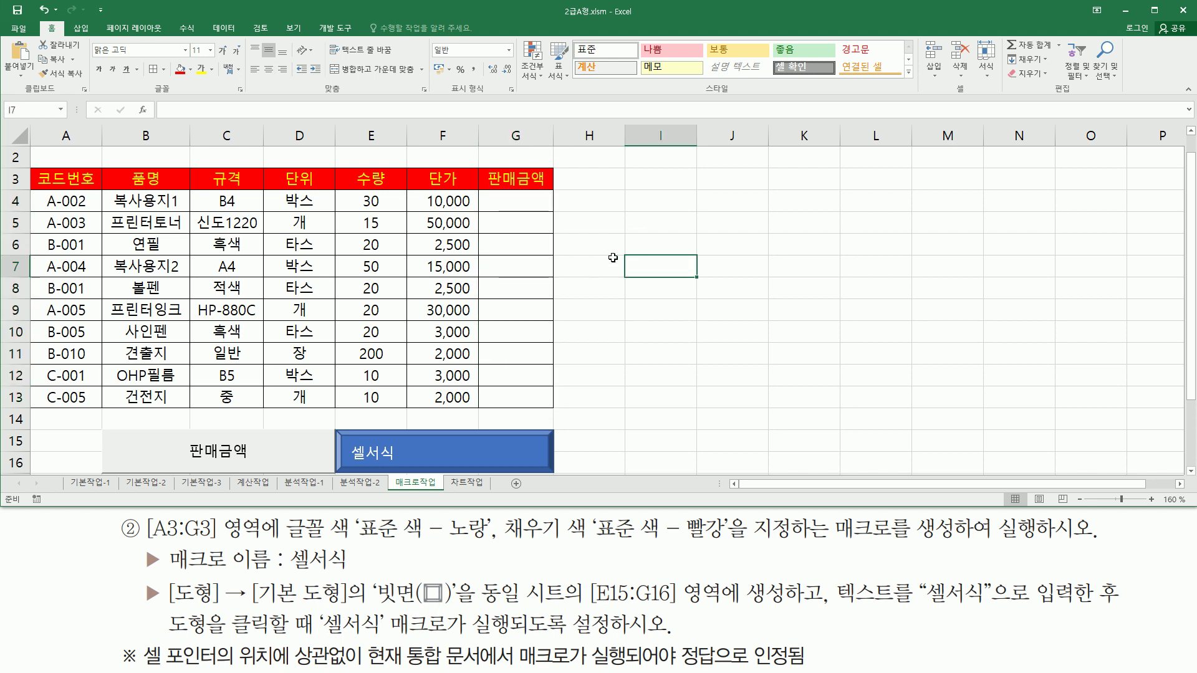
# Reset the header cells A3:G3 to the automatic font color and a white fill, and deselect them.
pyautogui.click(60, 178)
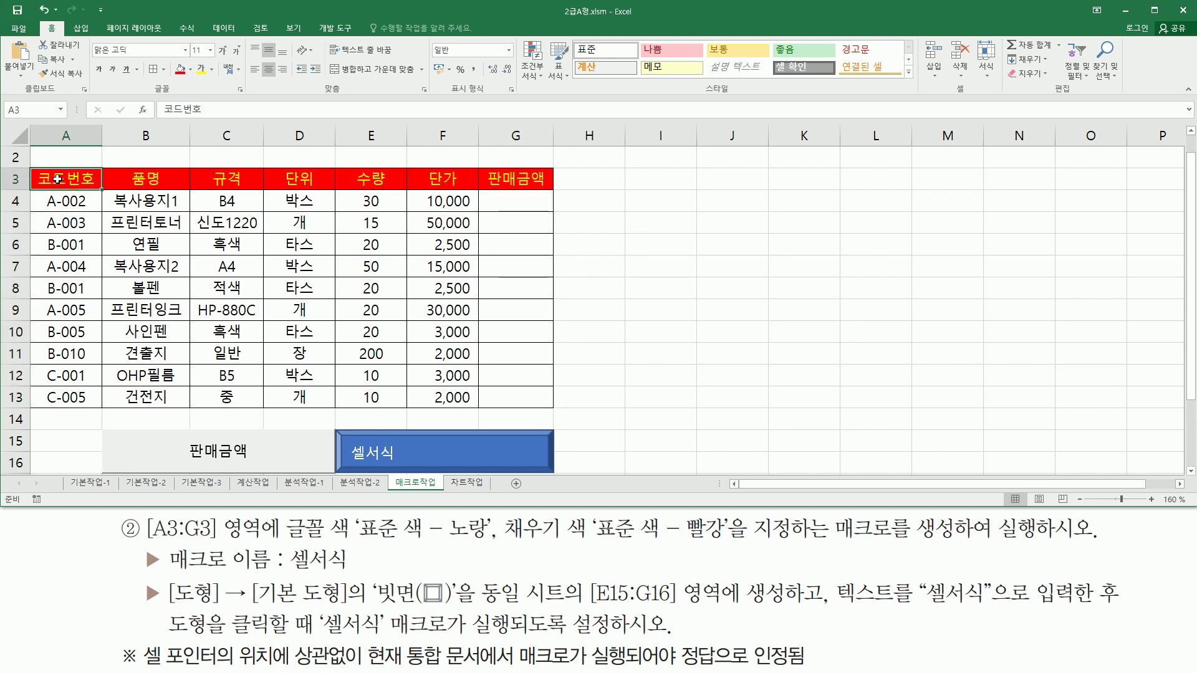
pyautogui.moveTo(57, 179); pyautogui.dragTo(518, 179)
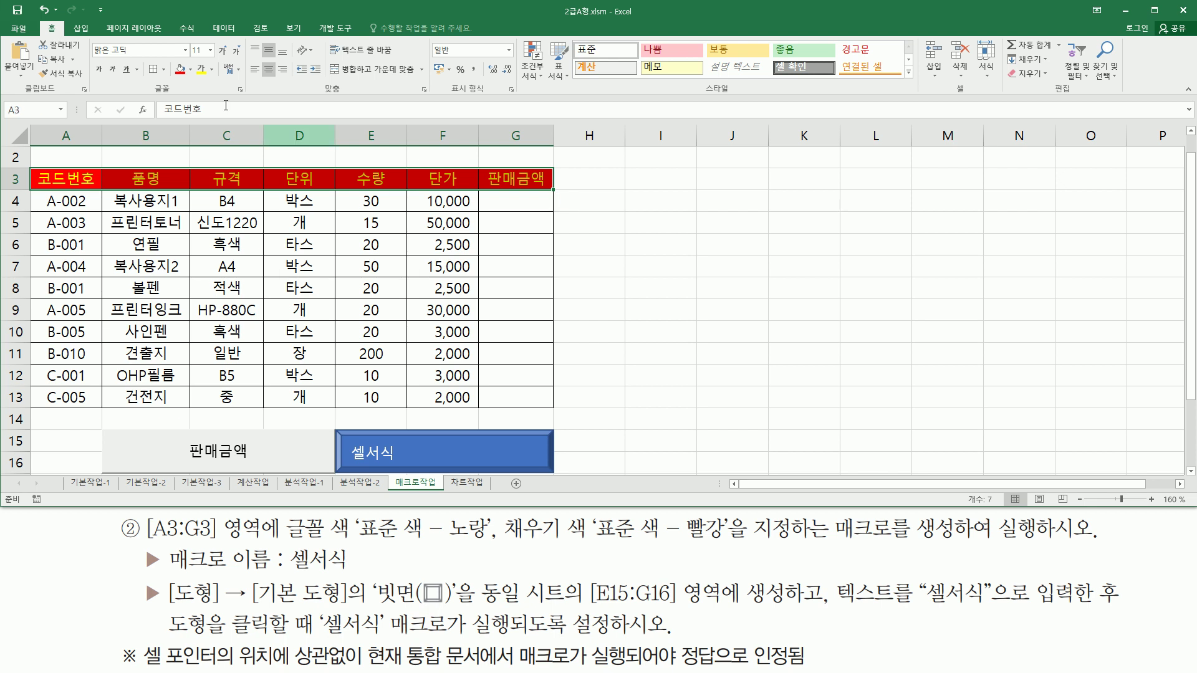
pyautogui.click(212, 71)
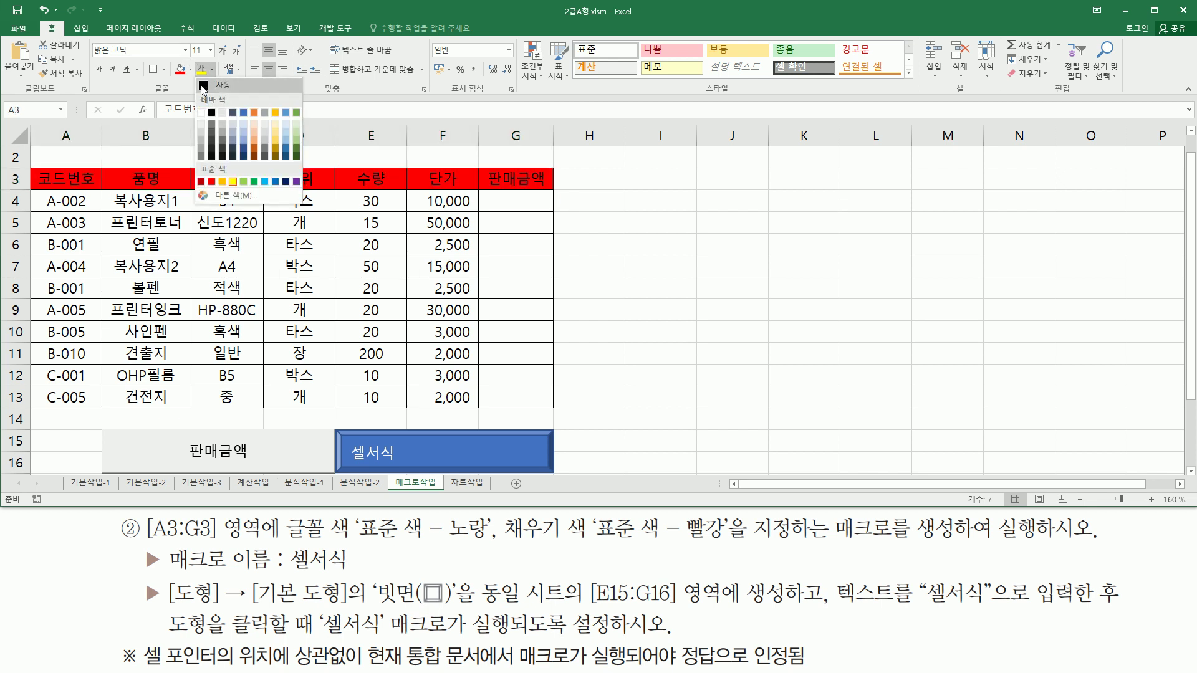
pyautogui.click(203, 87)
pyautogui.click(190, 69)
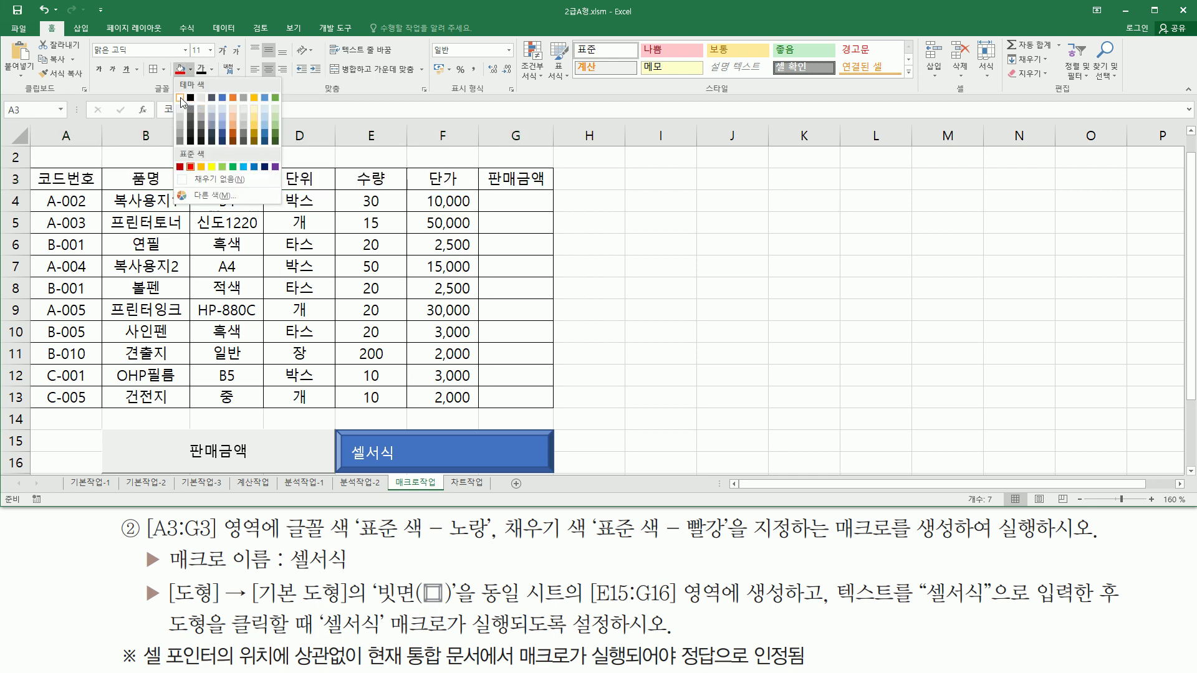
pyautogui.click(181, 99)
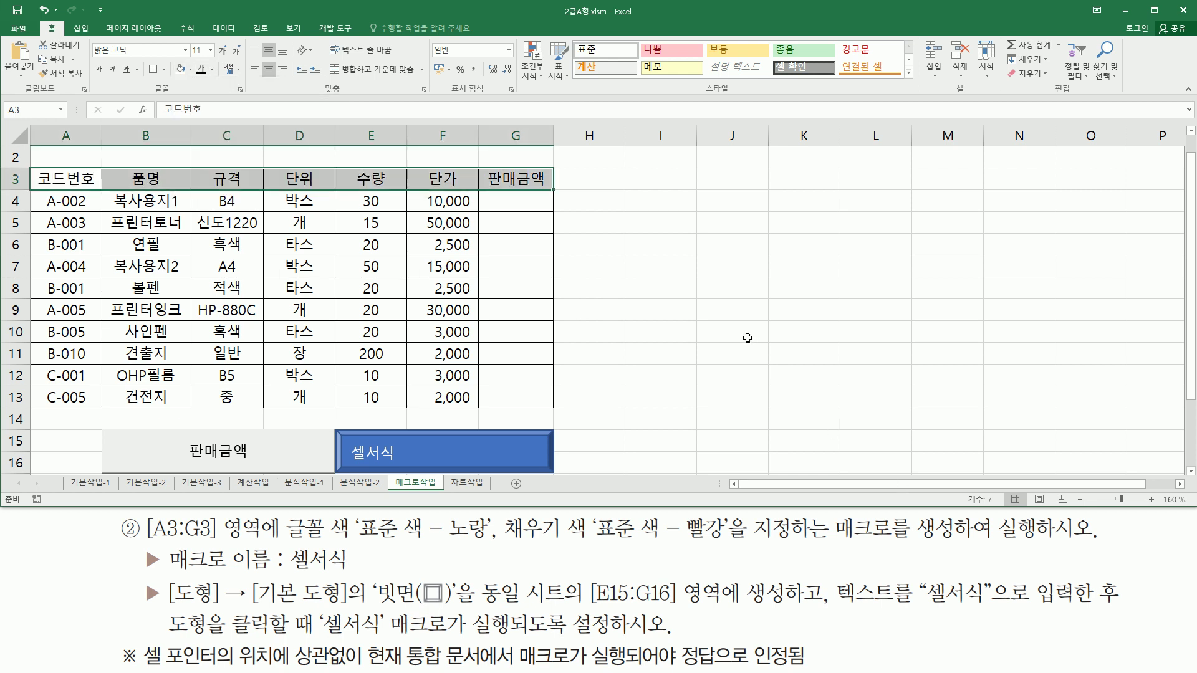
pyautogui.click(725, 324)
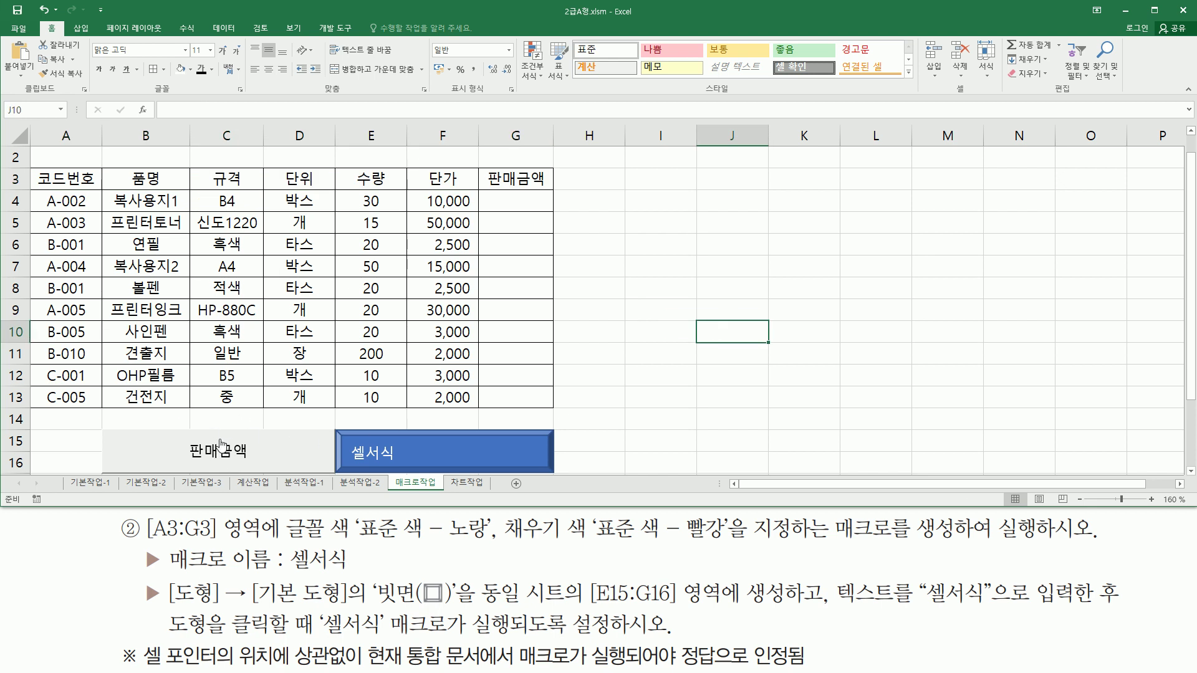
# Run the 판매금액 macro from its form button with cell A13 active.
pyautogui.click(345, 263)
pyautogui.click(370, 244)
pyautogui.click(725, 223)
pyautogui.click(804, 309)
pyautogui.click(588, 354)
pyautogui.click(215, 348)
pyautogui.click(54, 380)
pyautogui.click(54, 398)
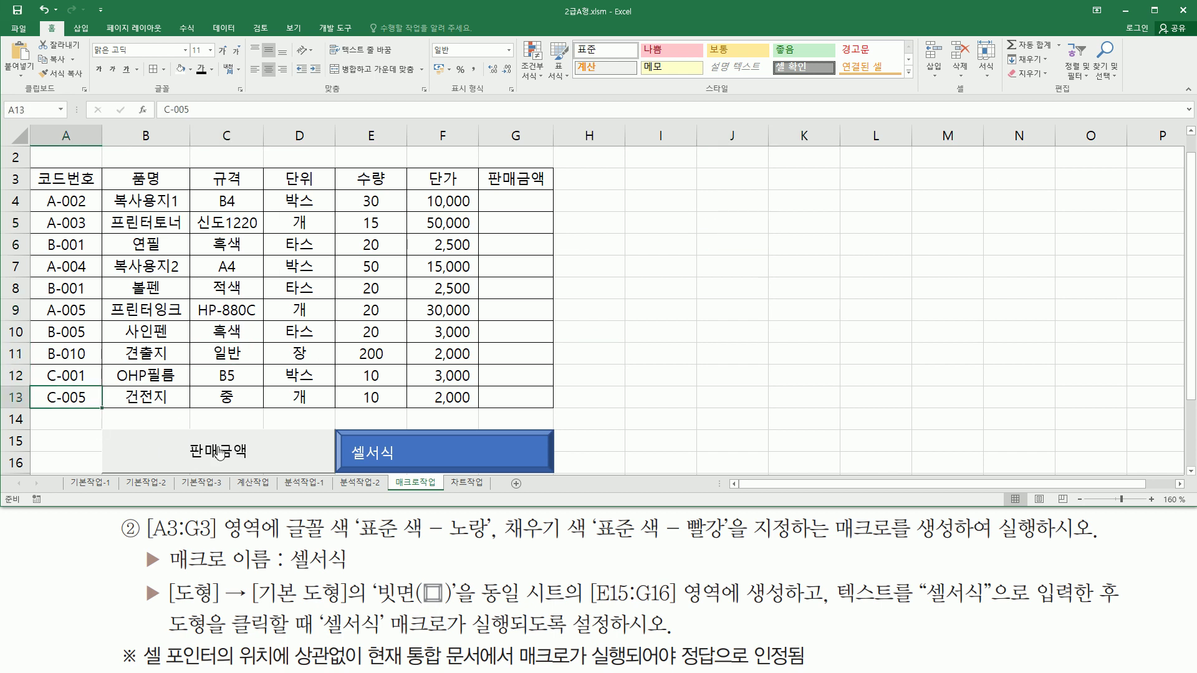
pyautogui.click(218, 452)
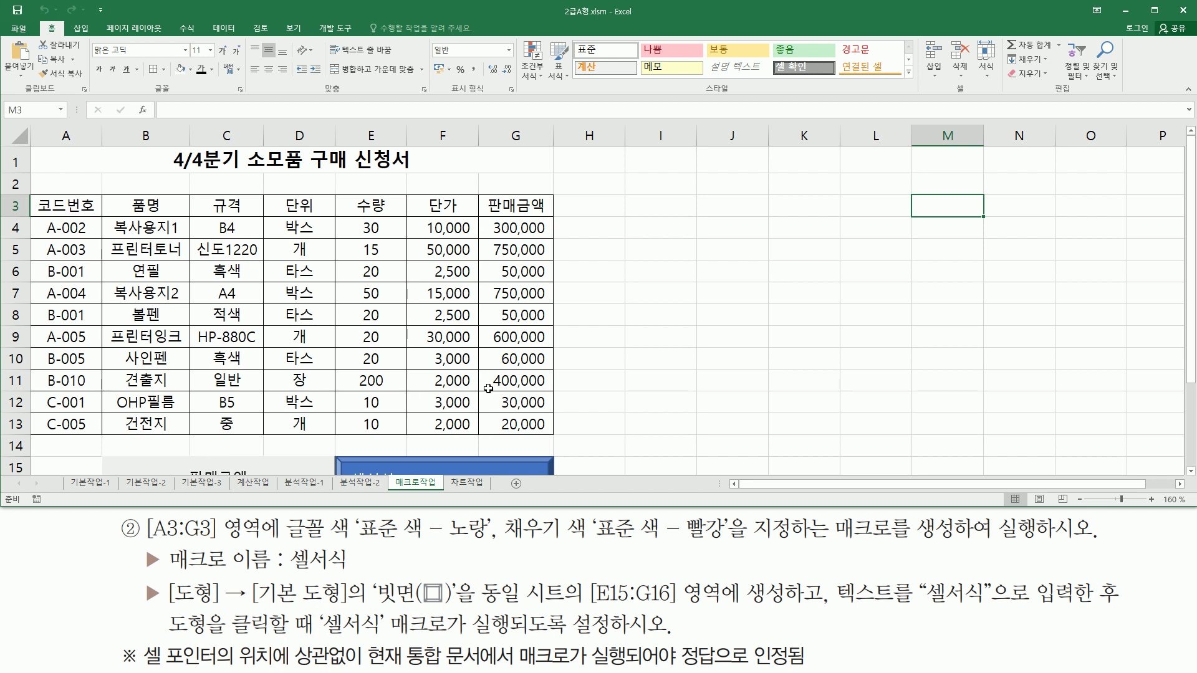
# Run the 셀서식 macro from its bevel shape with cell E20 active.
pyautogui.click(224, 321)
pyautogui.click(399, 311)
pyautogui.click(459, 379)
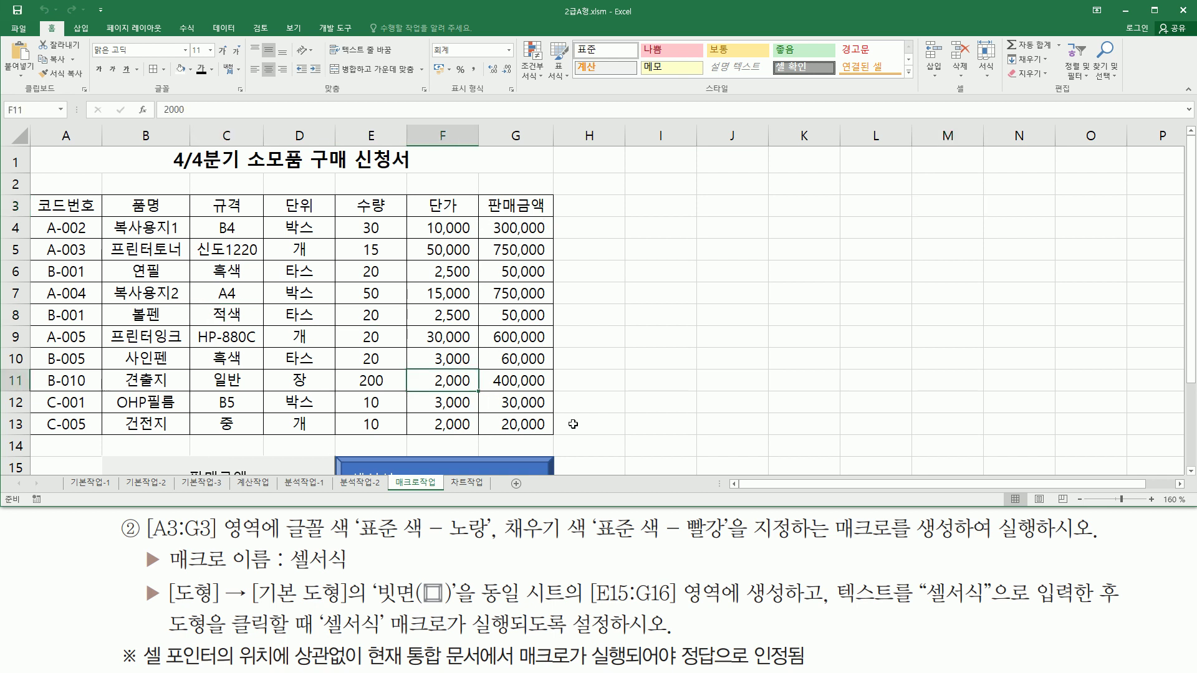
pyautogui.click(567, 422)
pyautogui.scroll(-3, 670, 320)
pyautogui.click(399, 352)
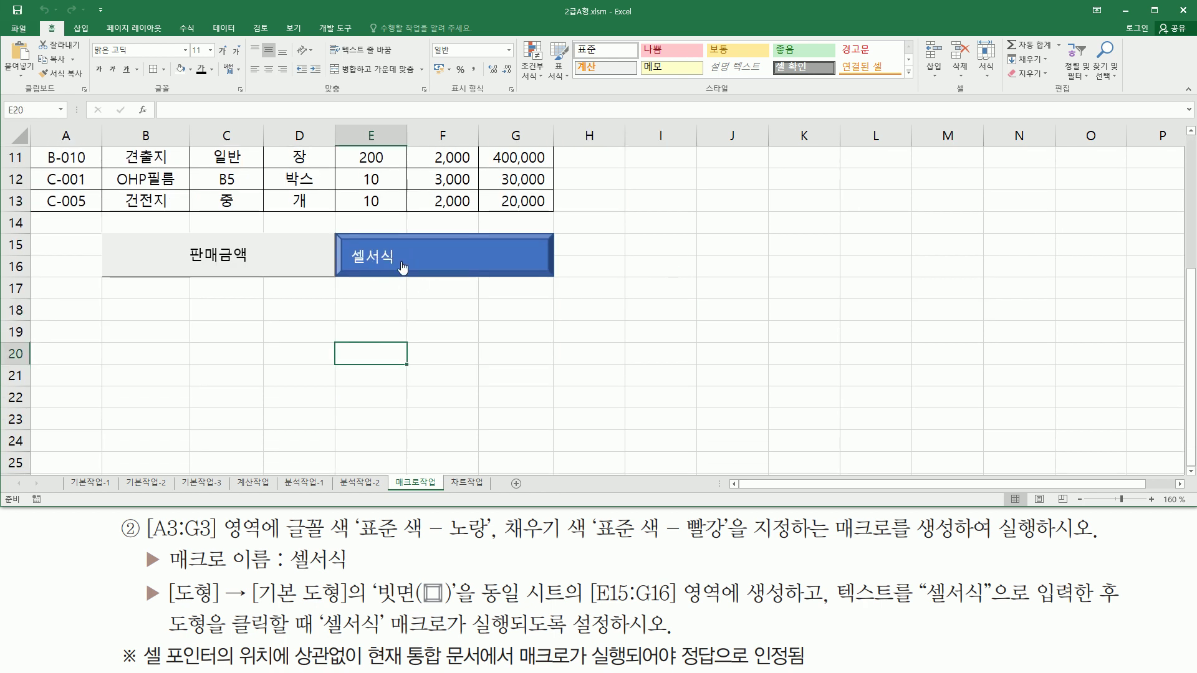
pyautogui.click(396, 257)
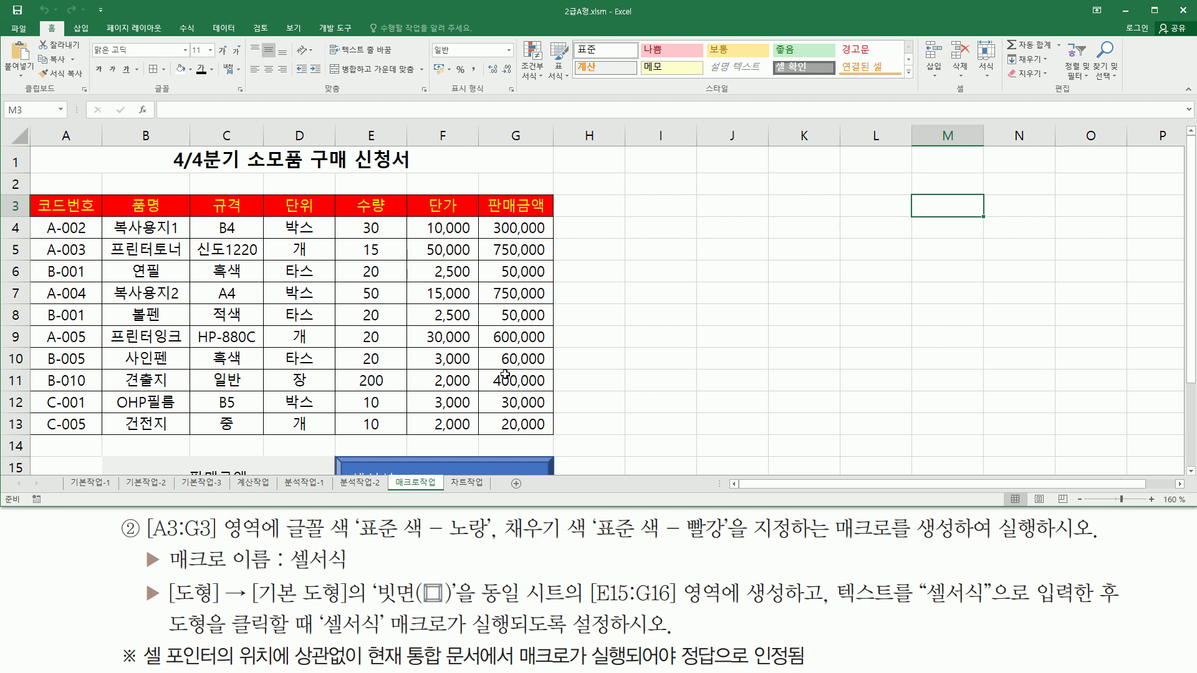
pyautogui.moveTo(30, 182)
pyautogui.mouseDown()
pyautogui.moveTo(48, 210)
pyautogui.moveTo(557, 226)
pyautogui.mouseUp()
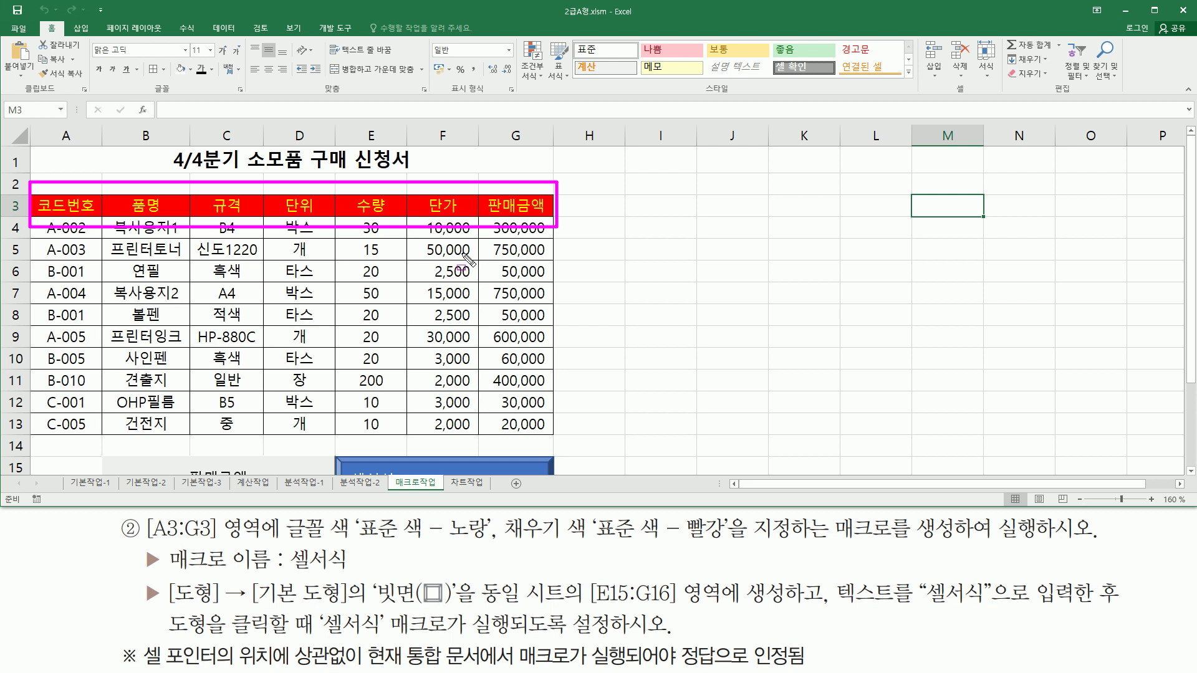
pyautogui.click(764, 299)
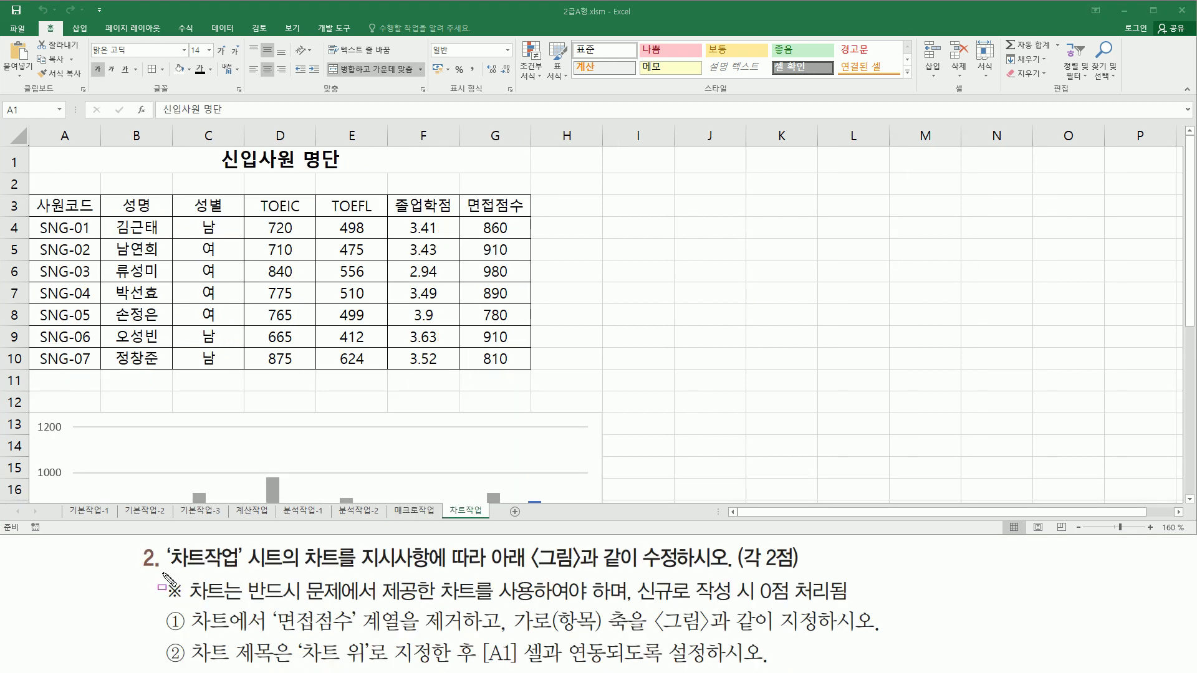
pyautogui.moveTo(164, 540)
pyautogui.mouseDown()
pyautogui.moveTo(230, 583)
pyautogui.moveTo(257, 585)
pyautogui.moveTo(256, 571)
pyautogui.moveTo(742, 575)
pyautogui.moveTo(730, 574)
pyautogui.mouseUp()
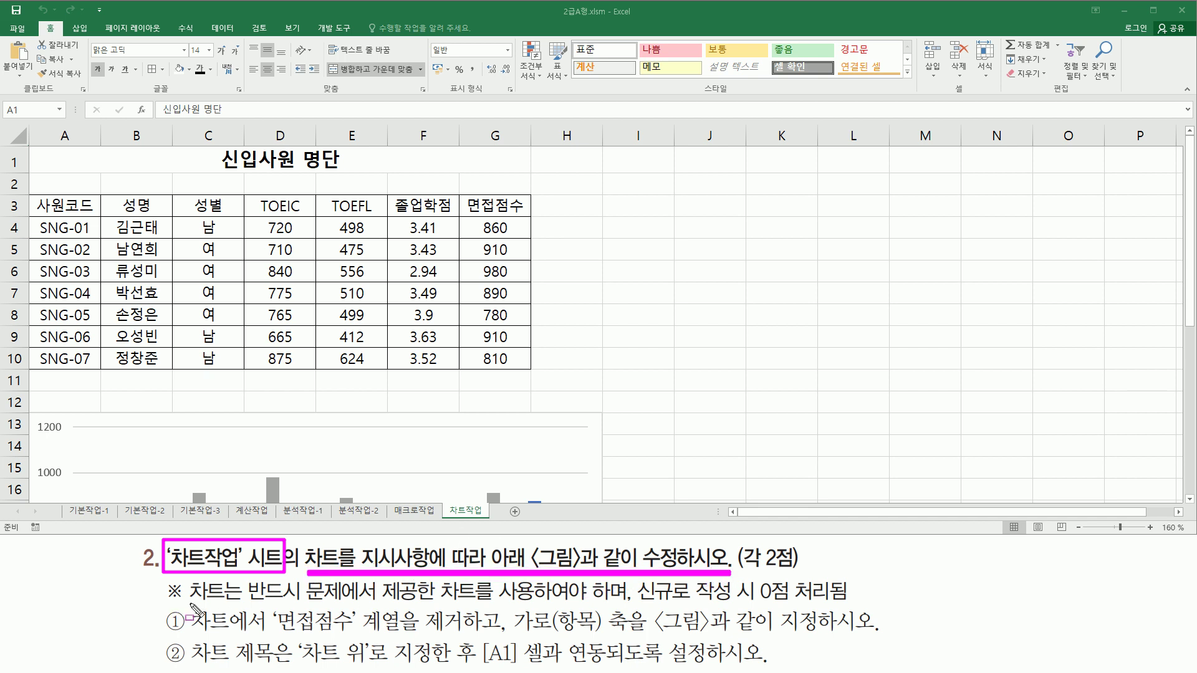
pyautogui.moveTo(188, 603); pyautogui.dragTo(533, 611)
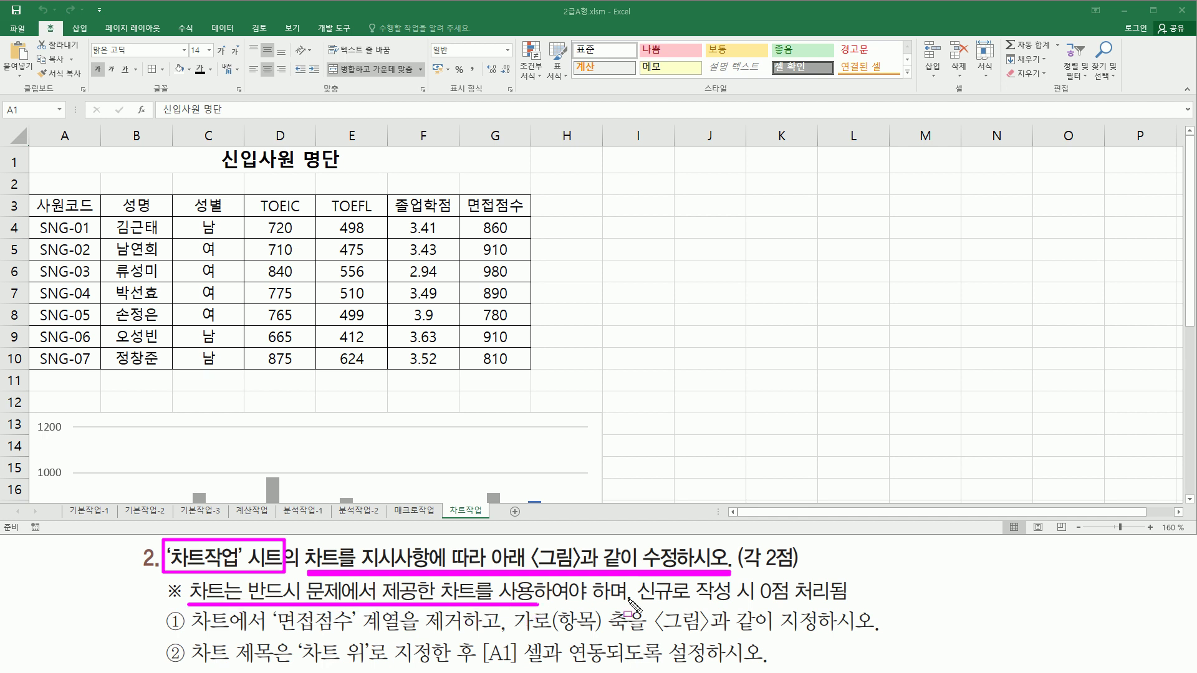
pyautogui.moveTo(637, 605); pyautogui.dragTo(861, 614)
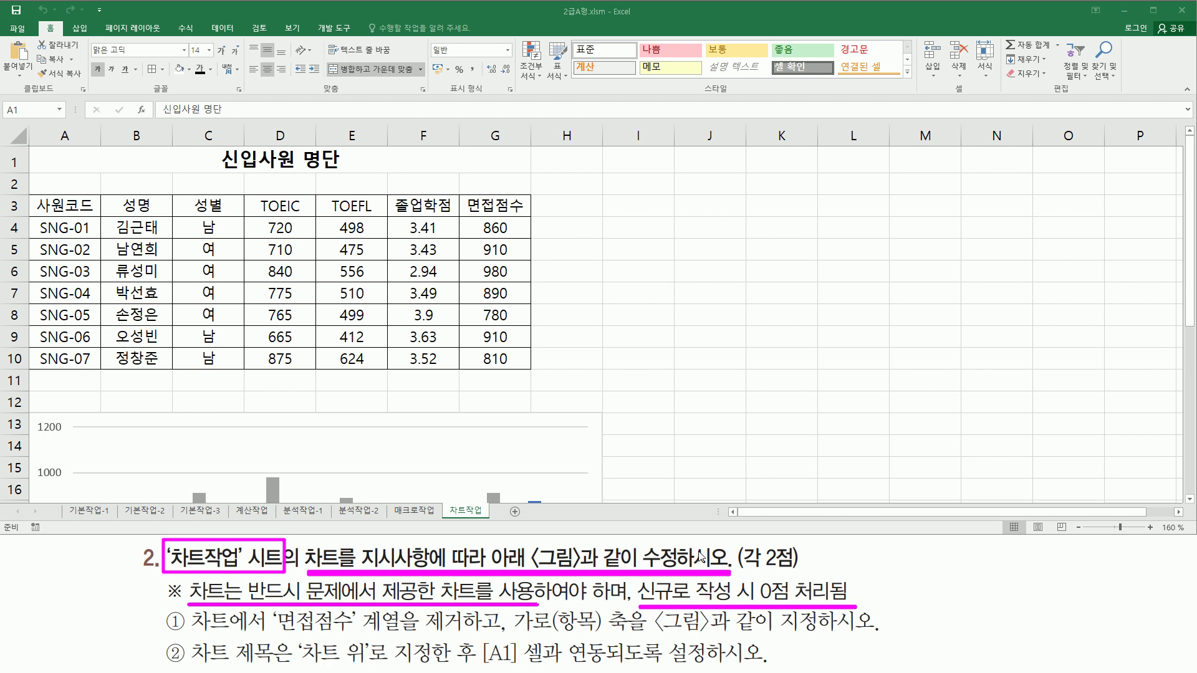
pyautogui.press('Escape')
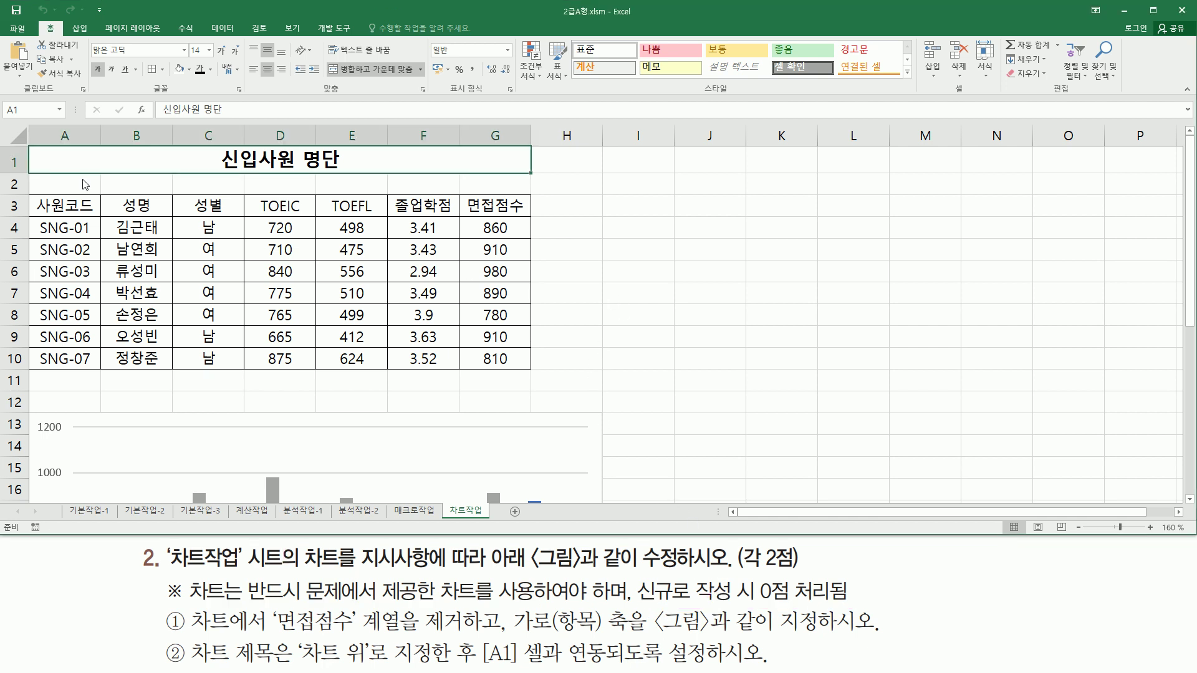
pyautogui.moveTo(29, 142)
pyautogui.mouseDown()
pyautogui.moveTo(380, 369)
pyautogui.moveTo(530, 377)
pyautogui.mouseUp()
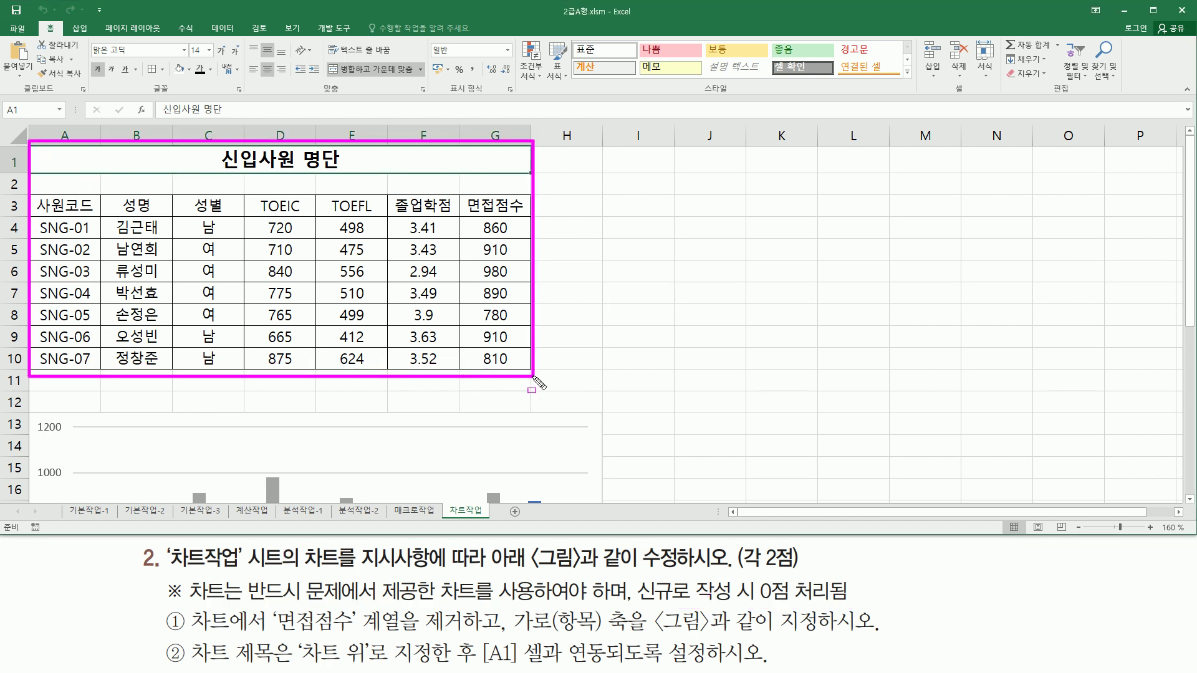
pyautogui.press('Escape')
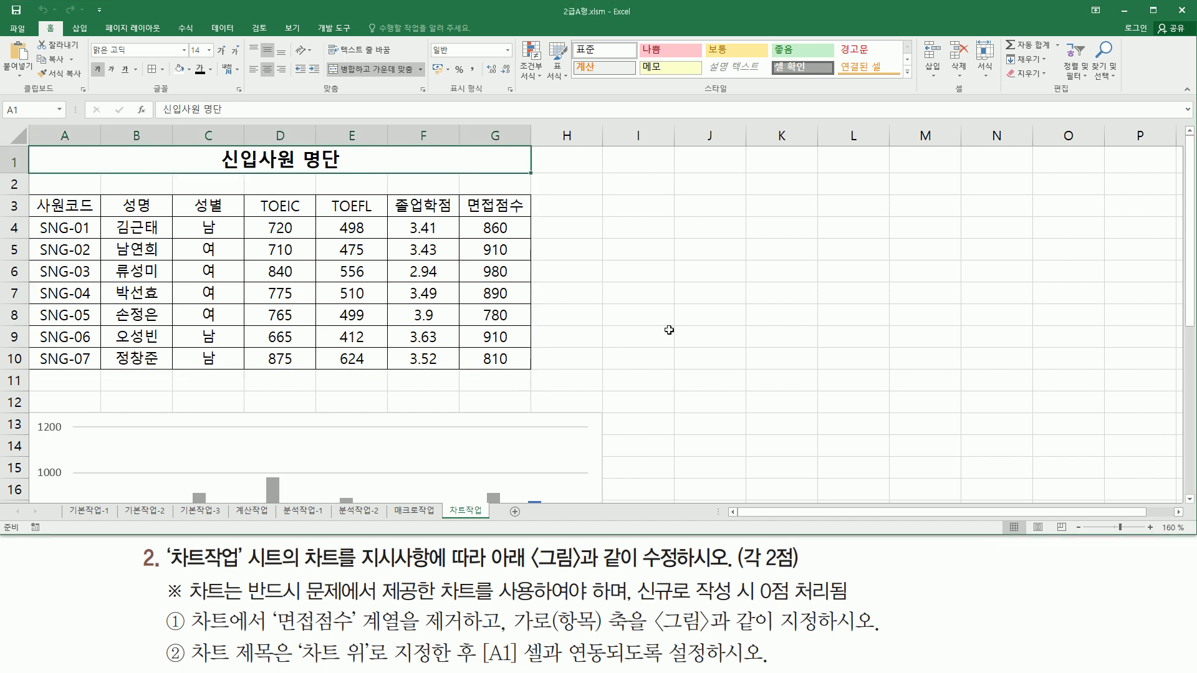
# Delete the 면접점수 series from the existing column chart on the 차트작업 sheet.
pyautogui.scroll(-3, 748, 352)
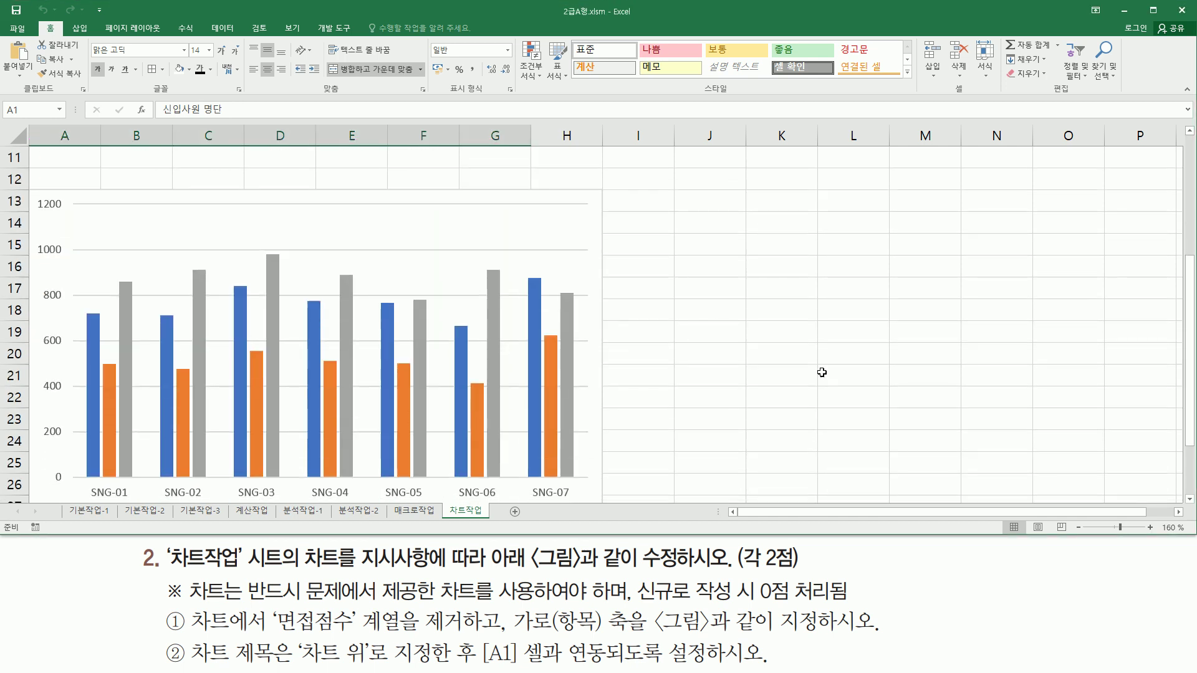
pyautogui.click(1189, 499)
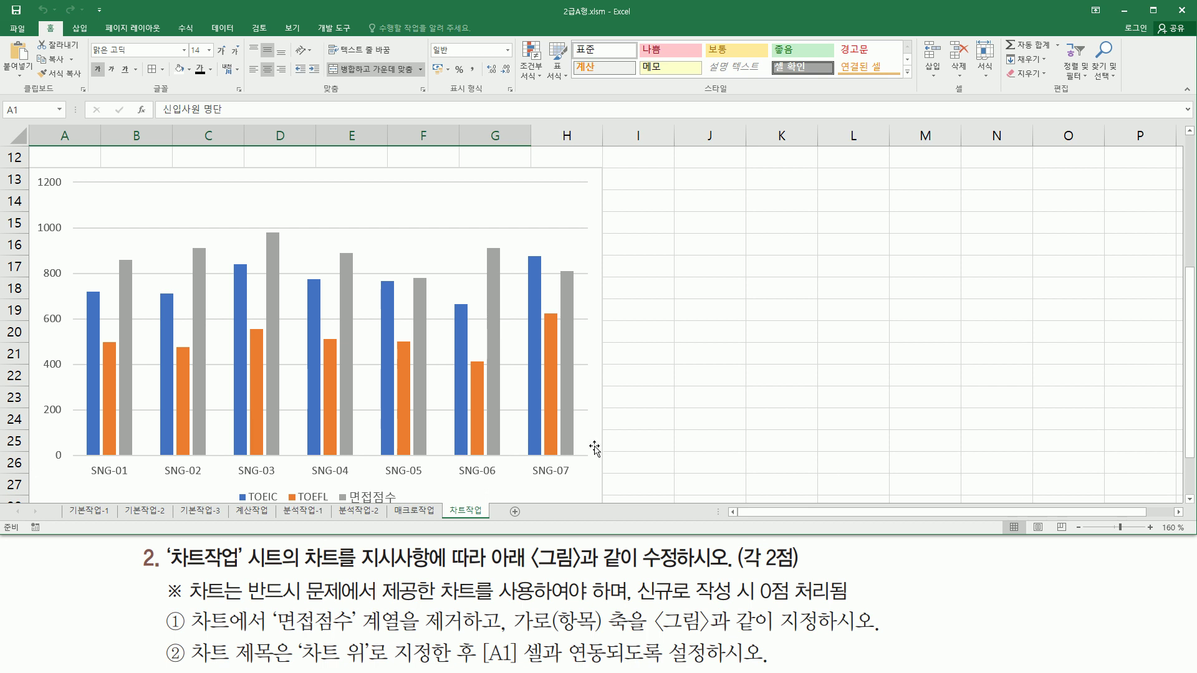
pyautogui.moveTo(235, 339)
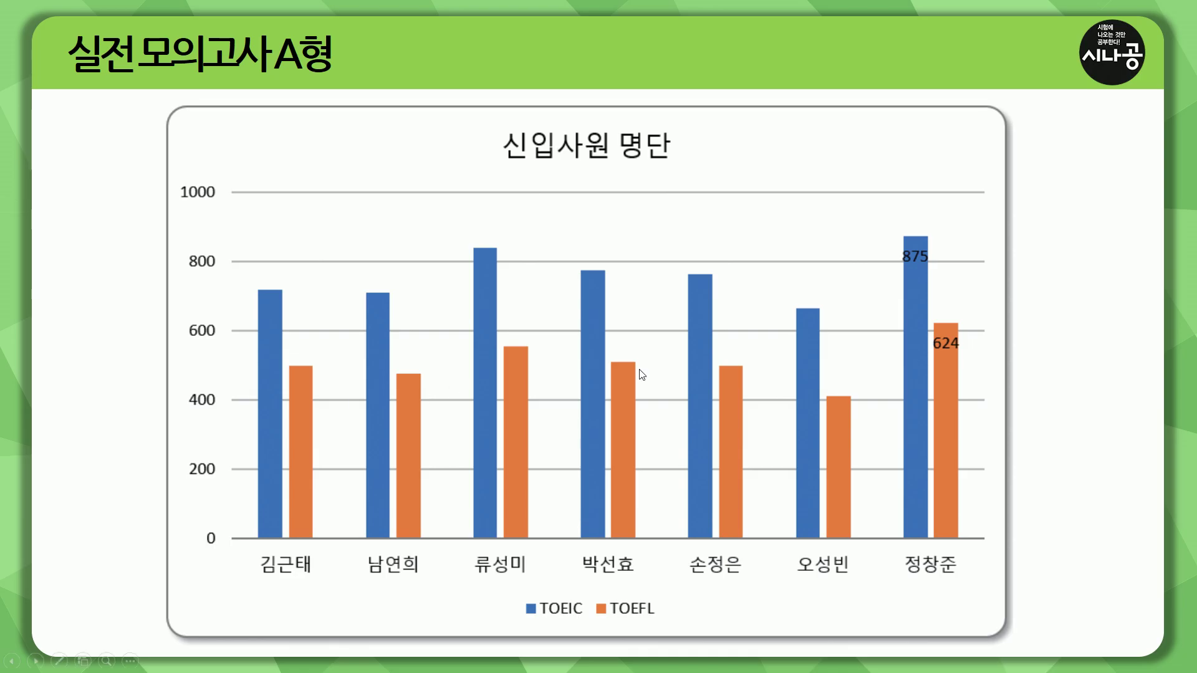
pyautogui.moveTo(496, 122)
pyautogui.mouseDown()
pyautogui.moveTo(545, 167)
pyautogui.moveTo(700, 177)
pyautogui.moveTo(684, 175)
pyautogui.mouseUp()
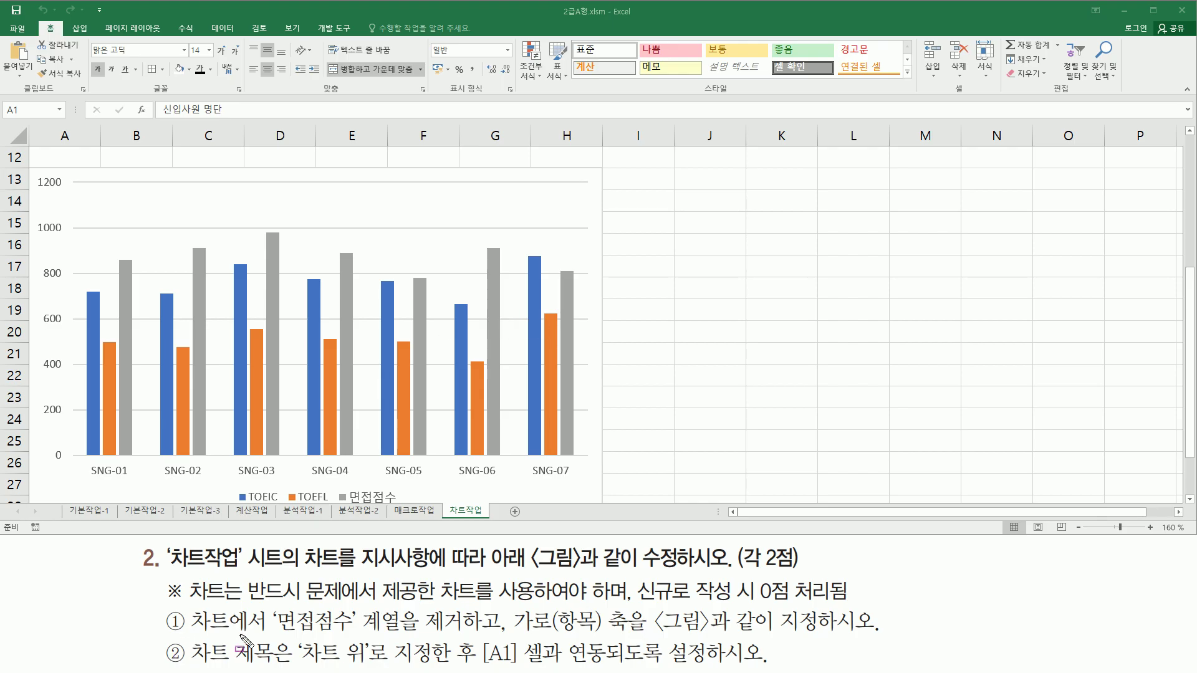
pyautogui.moveTo(275, 606)
pyautogui.mouseDown()
pyautogui.moveTo(372, 644)
pyautogui.moveTo(486, 636)
pyautogui.mouseUp()
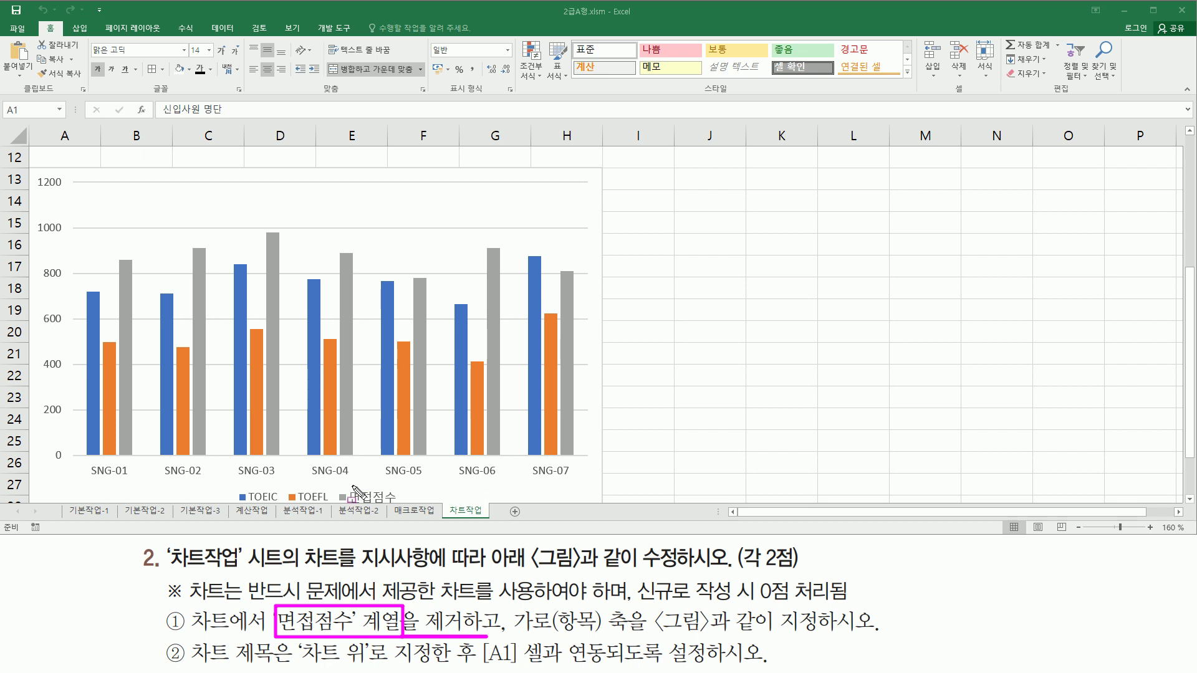
pyautogui.moveTo(340, 483); pyautogui.dragTo(400, 506)
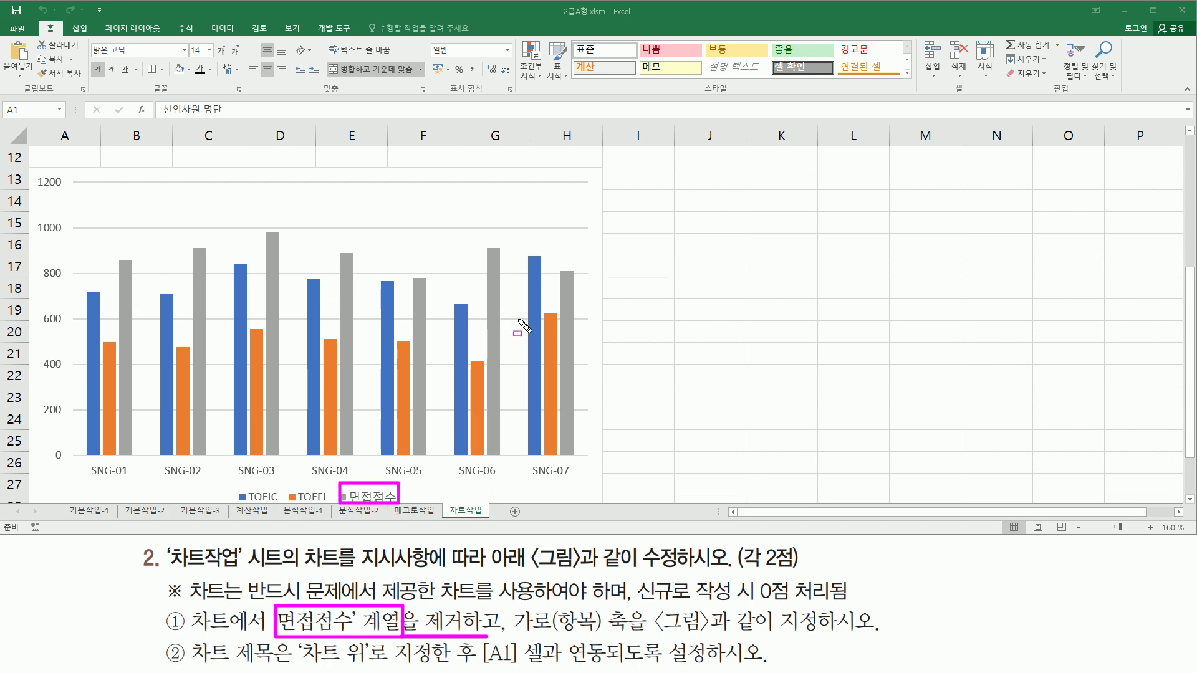
pyautogui.press('Escape')
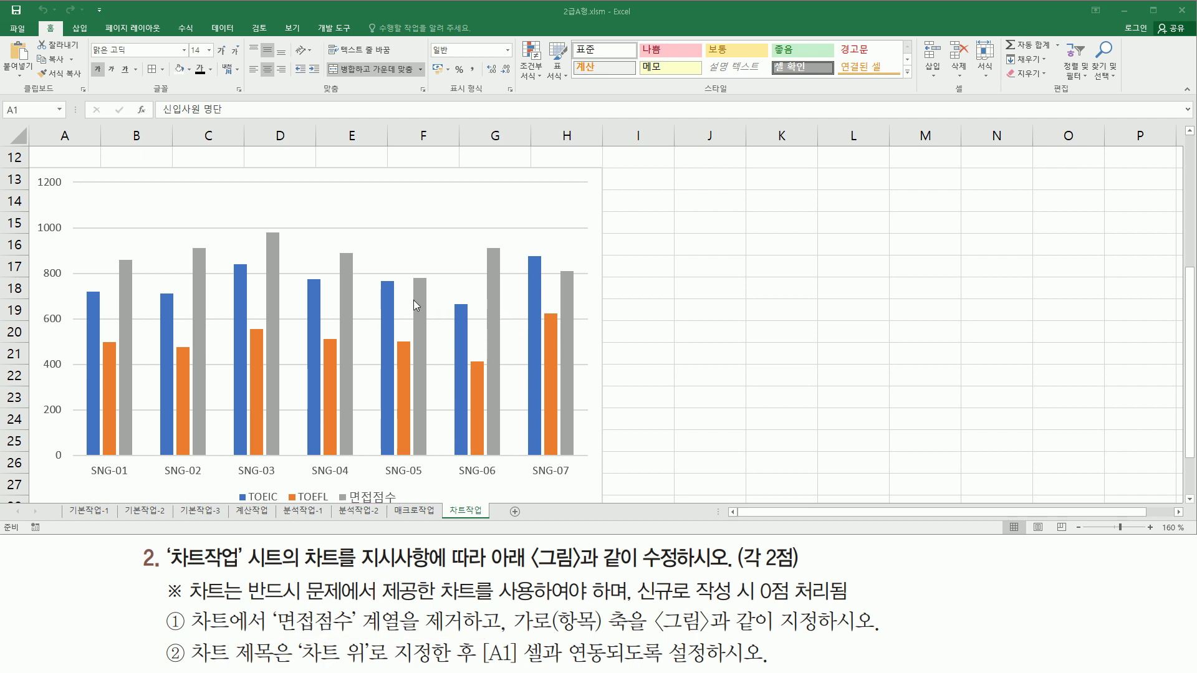
pyautogui.click(345, 268)
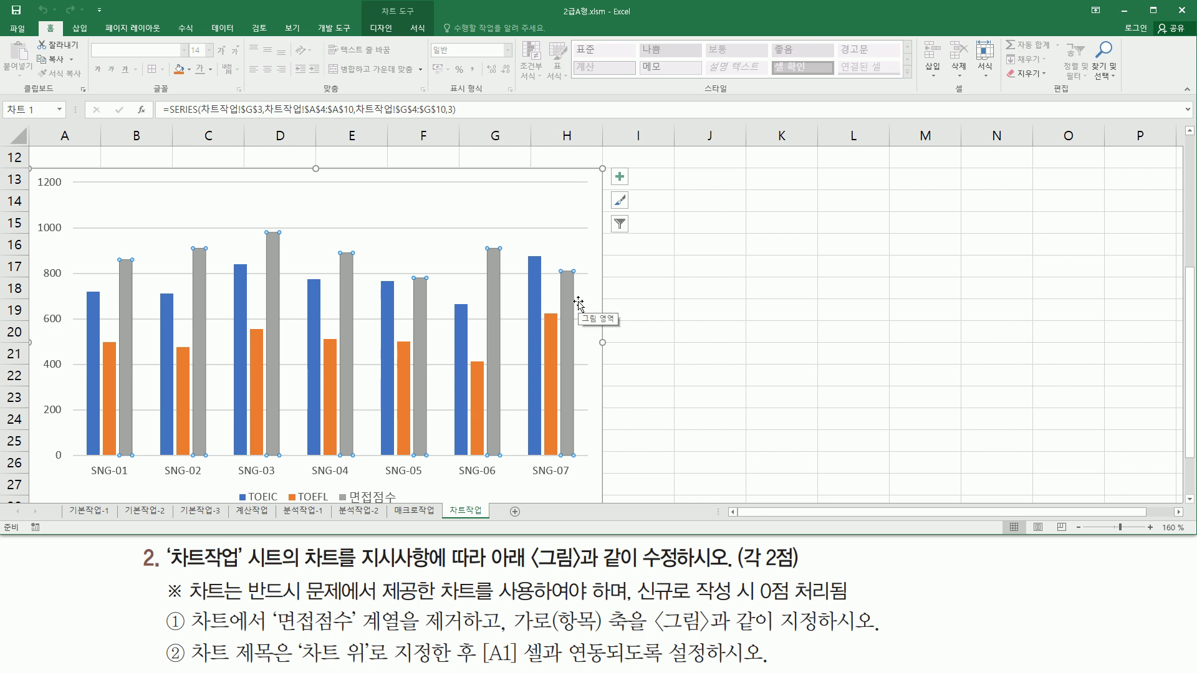
pyautogui.press('Delete')
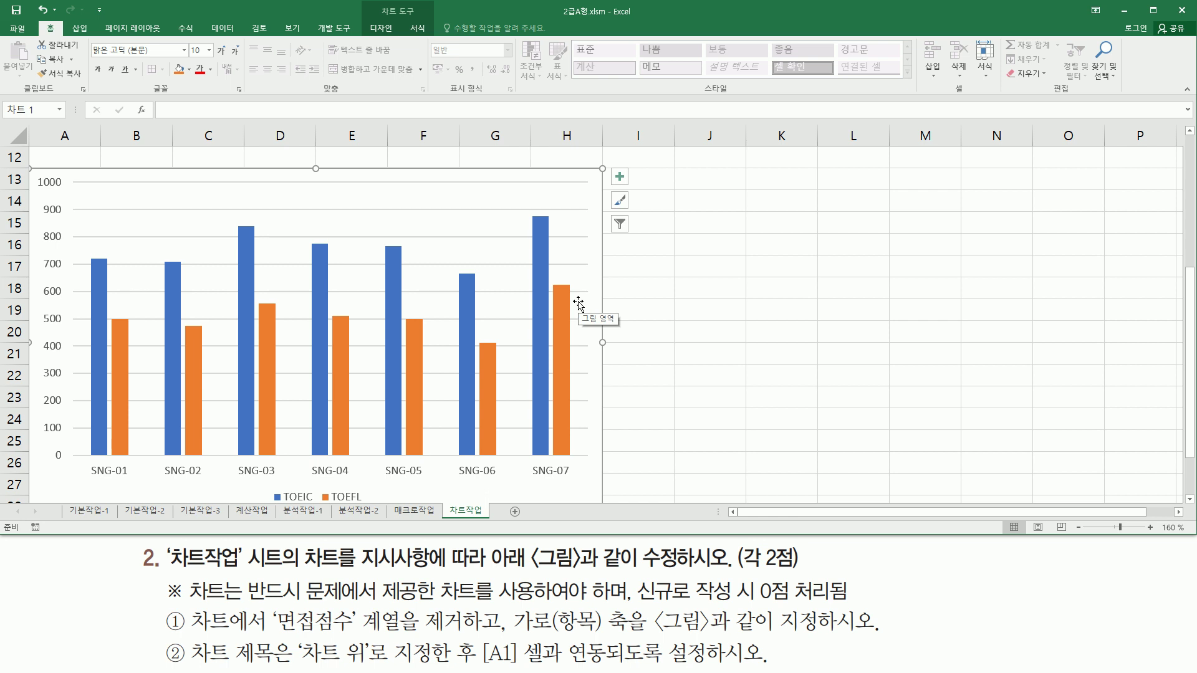
pyautogui.moveTo(515, 605)
pyautogui.mouseDown()
pyautogui.moveTo(649, 640)
pyautogui.moveTo(837, 639)
pyautogui.mouseUp()
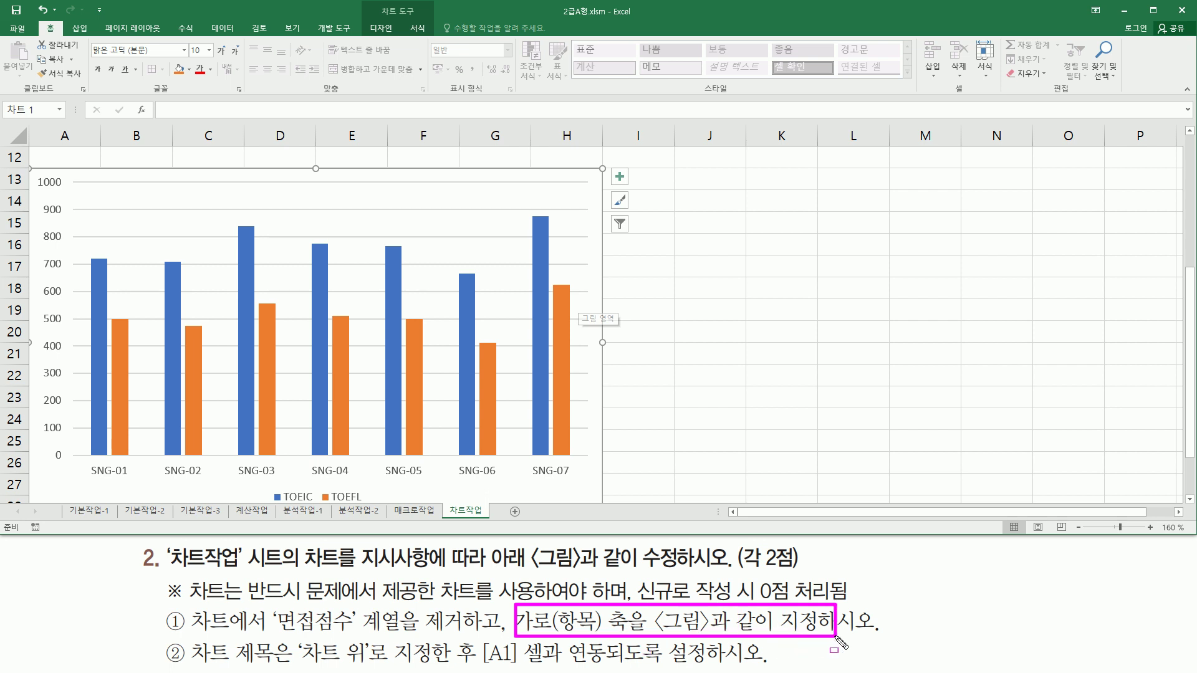
# Compare the chart's horizontal axis labels and their source cells in the 사원코드 column with the axis labels in the target picture.
pyautogui.press('Escape')
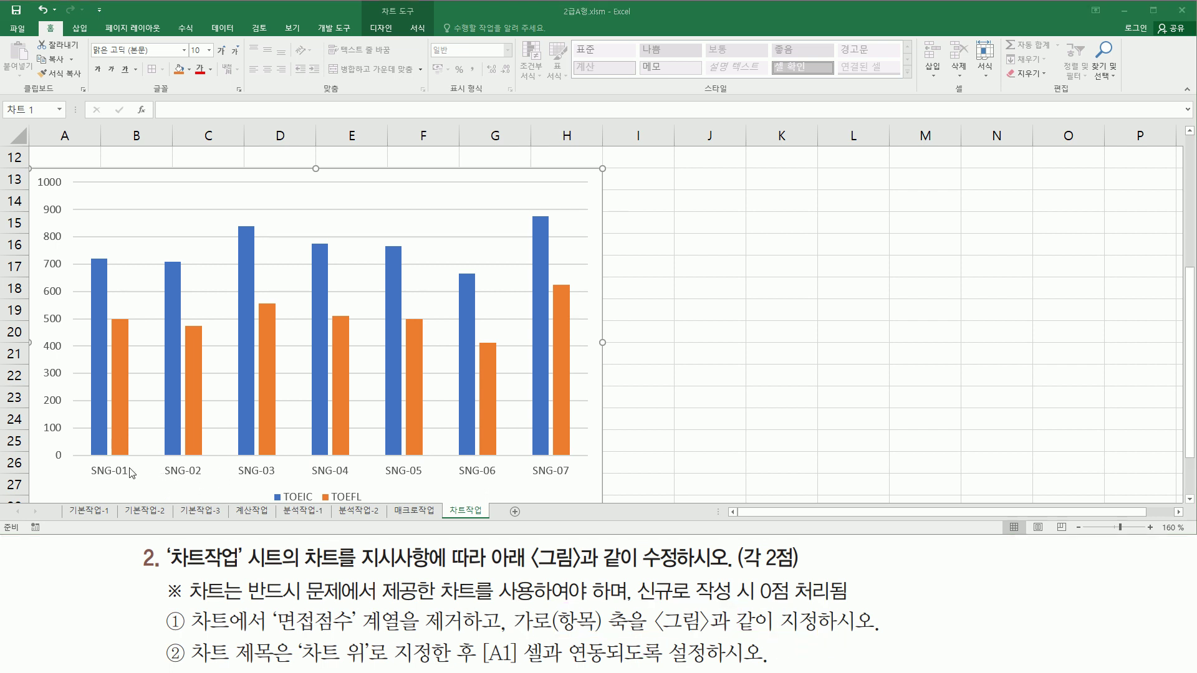
pyautogui.hotkey('ctrl', '2')
pyautogui.moveTo(83, 460)
pyautogui.mouseDown()
pyautogui.moveTo(149, 479)
pyautogui.moveTo(582, 484)
pyautogui.mouseUp()
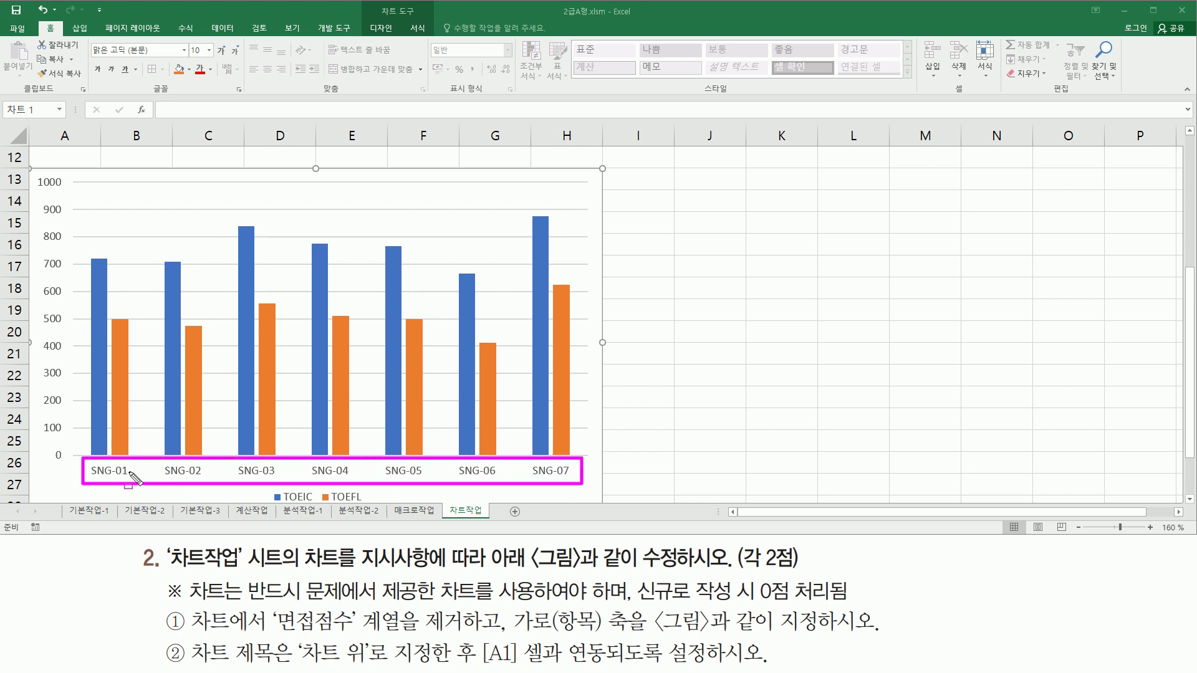
pyautogui.press('Escape')
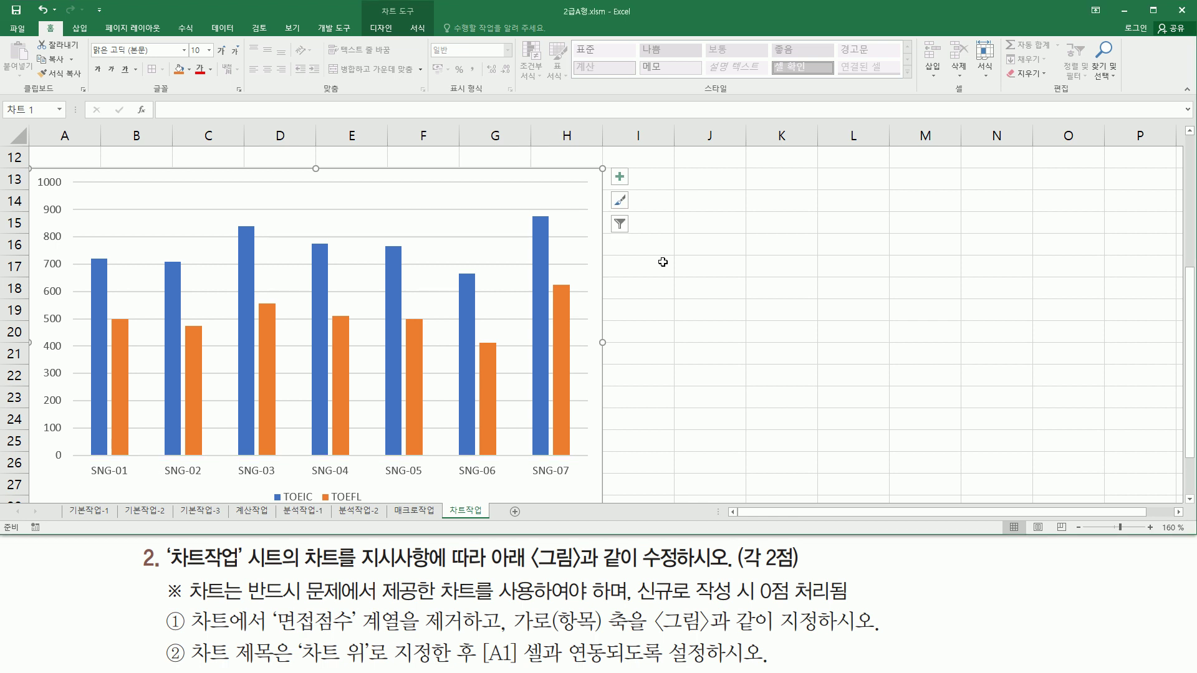
pyautogui.scroll(3, 662, 262)
pyautogui.scroll(1, 662, 262)
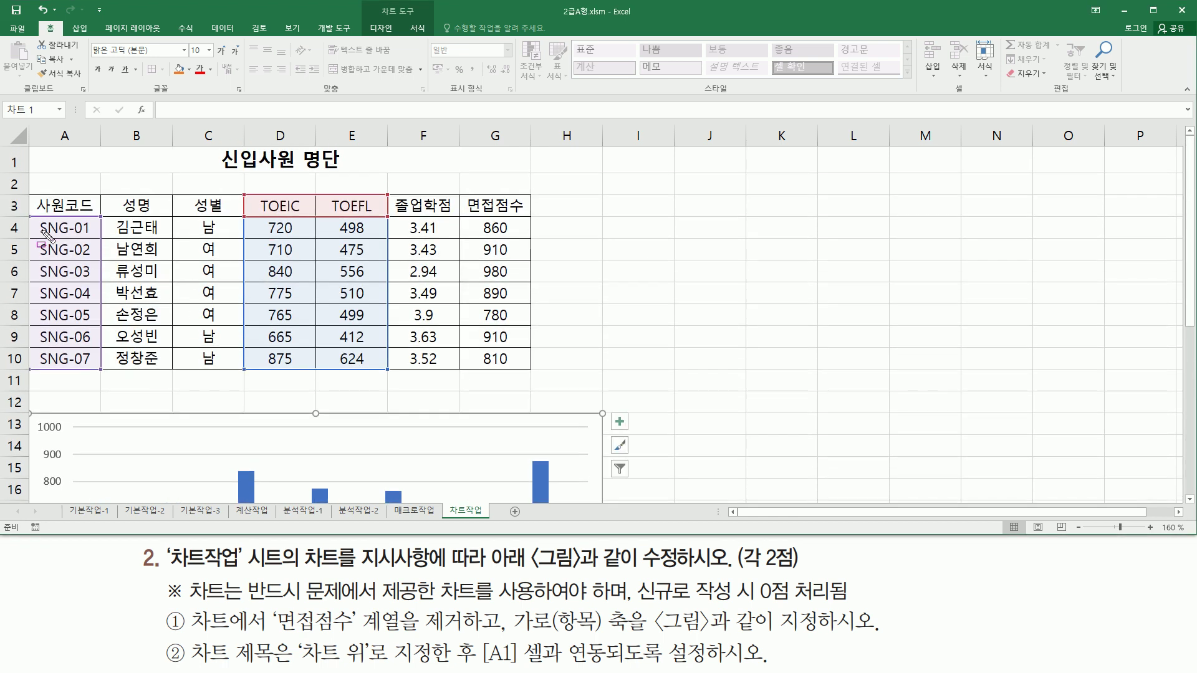
pyautogui.moveTo(36, 216)
pyautogui.mouseDown()
pyautogui.moveTo(75, 372)
pyautogui.moveTo(97, 373)
pyautogui.mouseUp()
pyautogui.press('Escape')
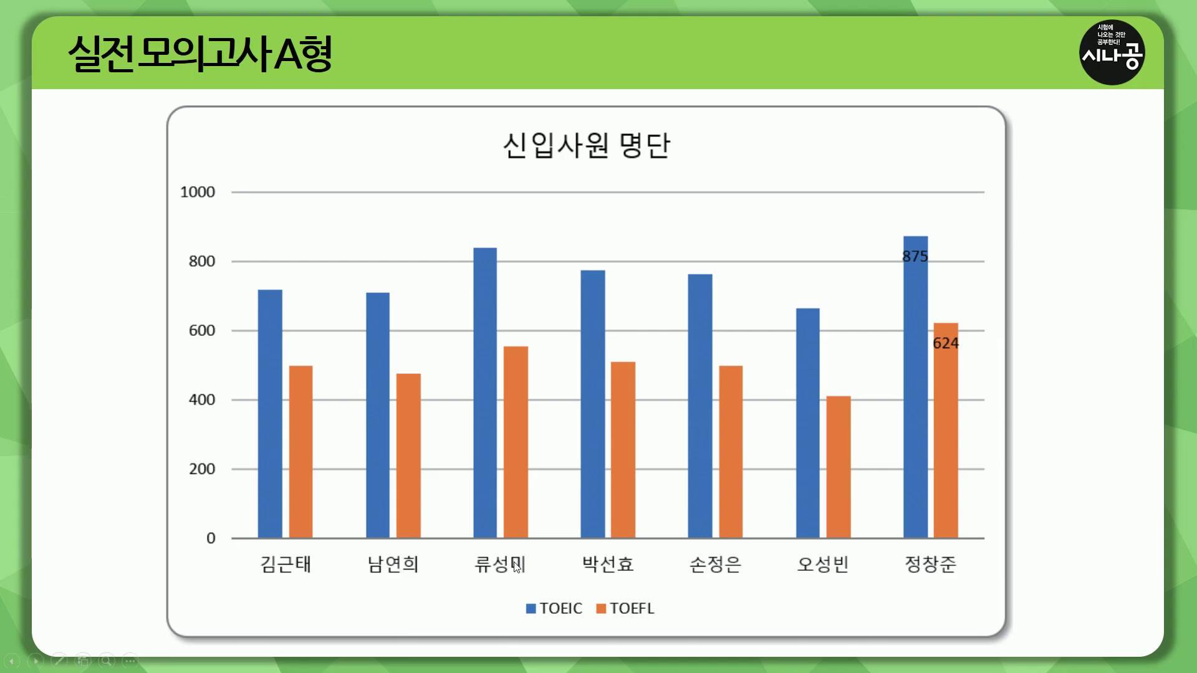
pyautogui.moveTo(249, 548)
pyautogui.mouseDown()
pyautogui.moveTo(841, 590)
pyautogui.moveTo(977, 584)
pyautogui.mouseUp()
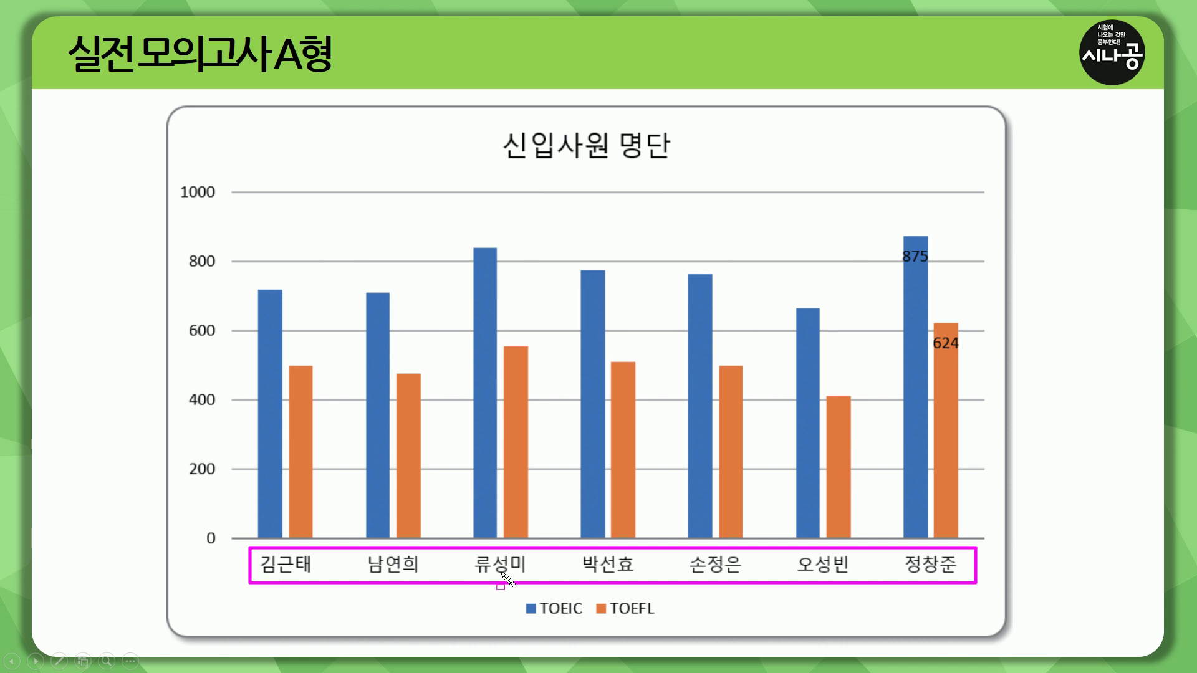
pyautogui.press('e')
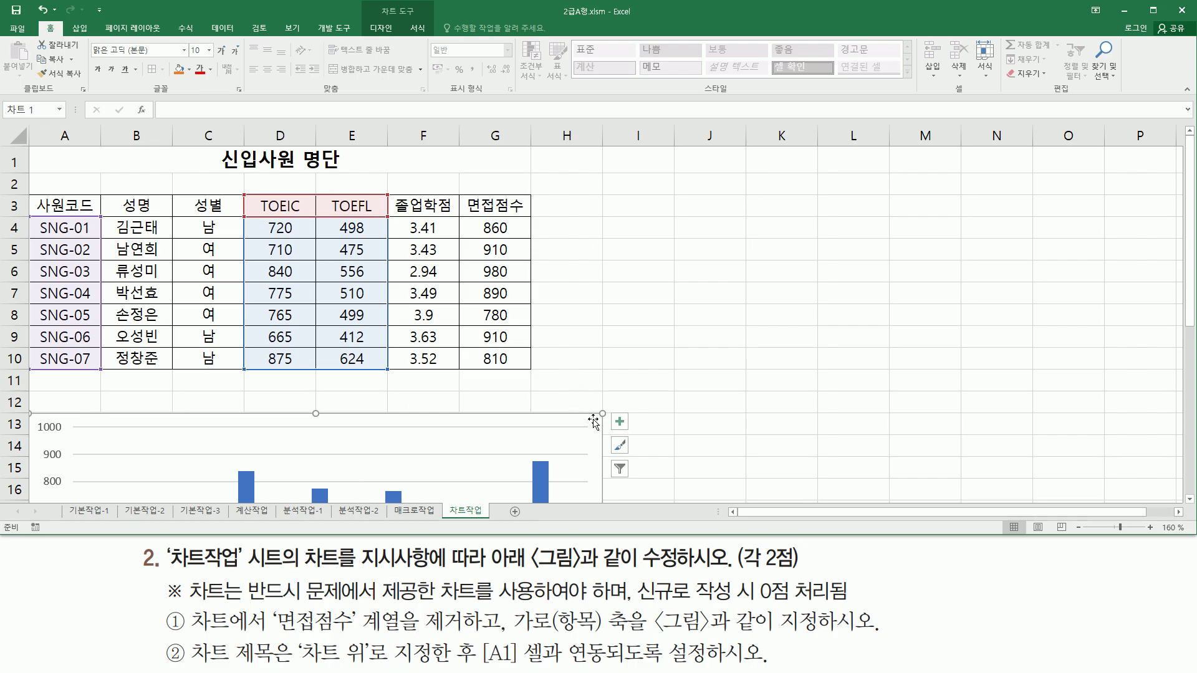
# Open the data source selection (데이터 원본 선택) for the column chart on the 차트작업 sheet.
pyautogui.rightClick(593, 419)
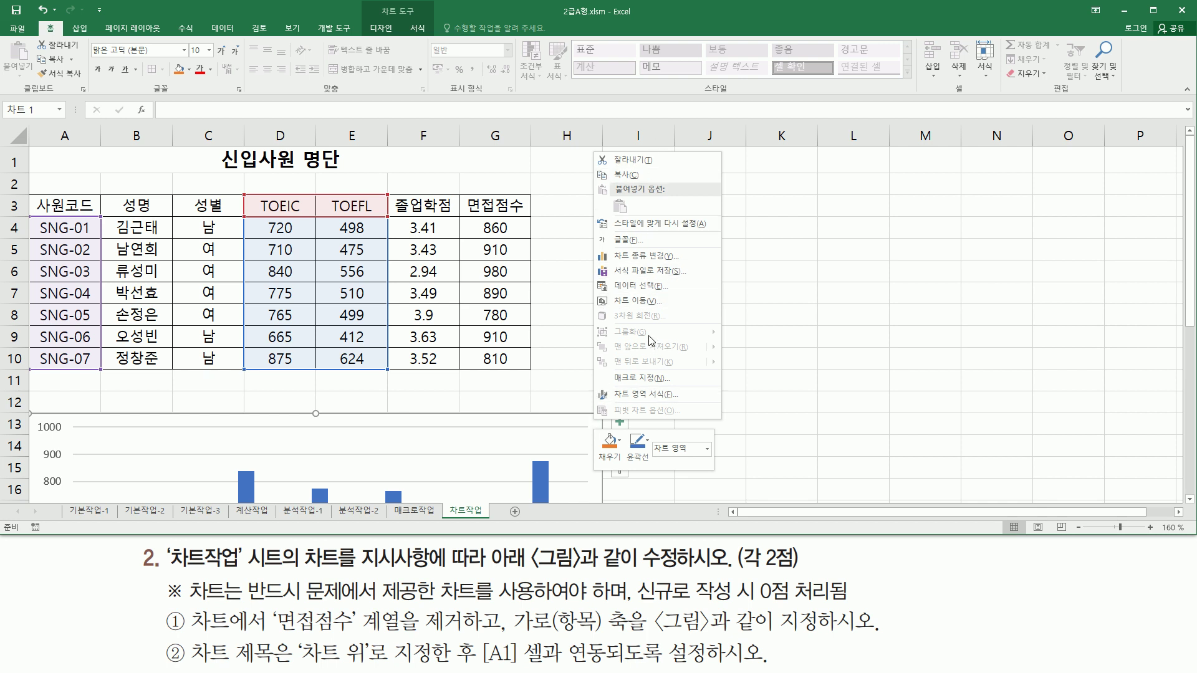
pyautogui.click(494, 417)
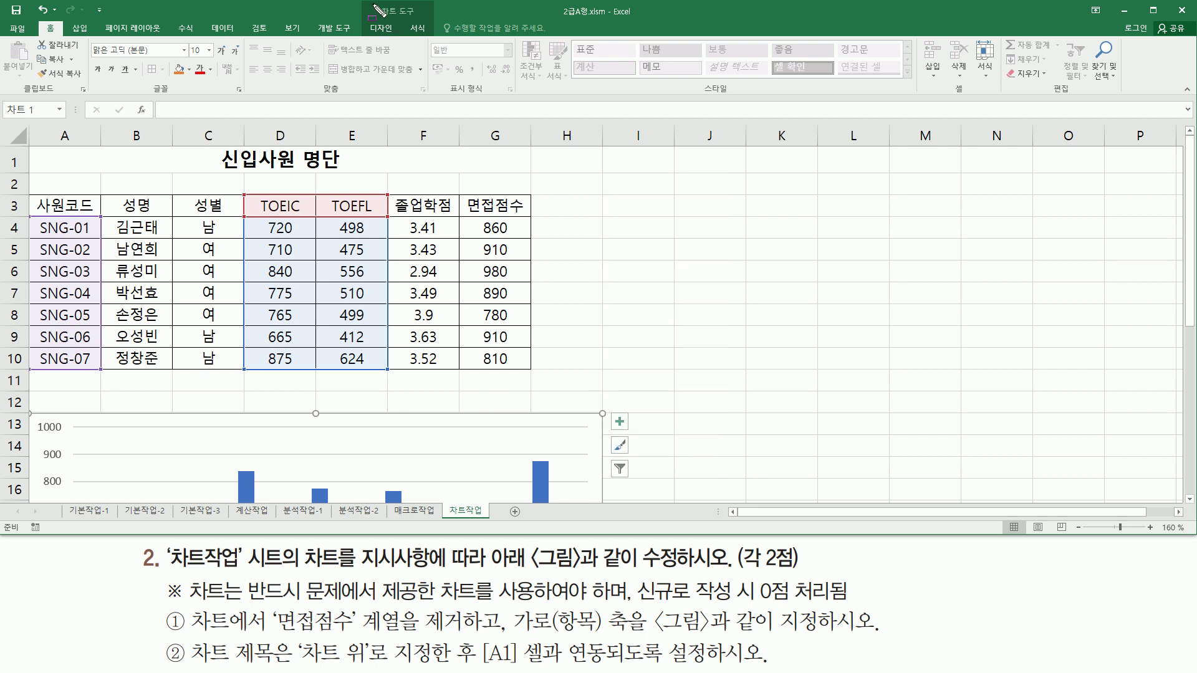
pyautogui.moveTo(377, 5)
pyautogui.mouseDown()
pyautogui.moveTo(427, 17)
pyautogui.moveTo(400, 39)
pyautogui.mouseUp()
pyautogui.press('Escape')
pyautogui.click(381, 31)
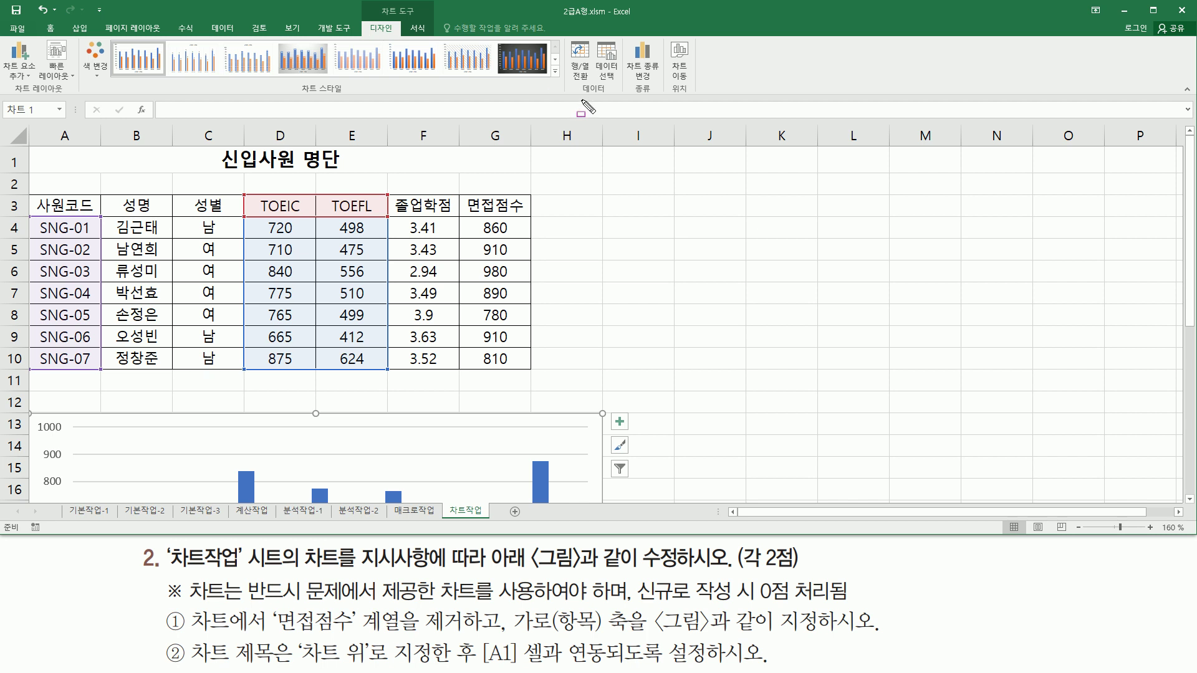
pyautogui.moveTo(576, 95); pyautogui.dragTo(602, 95)
pyautogui.moveTo(592, 36); pyautogui.dragTo(625, 81)
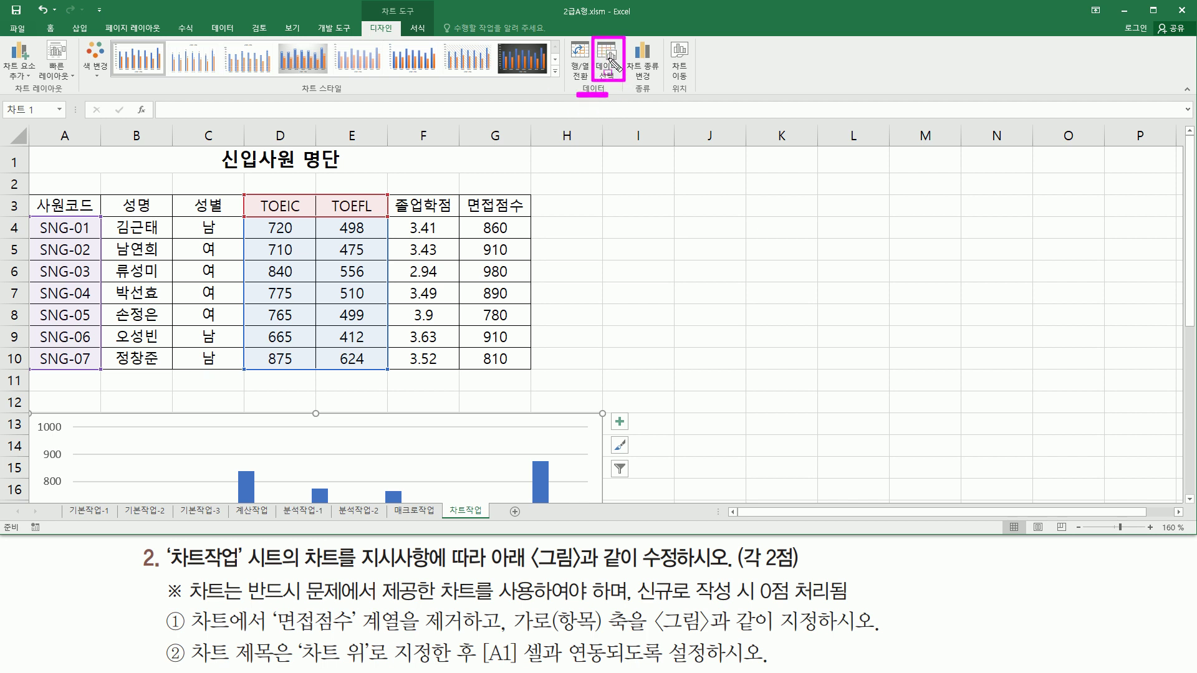
pyautogui.click(610, 63)
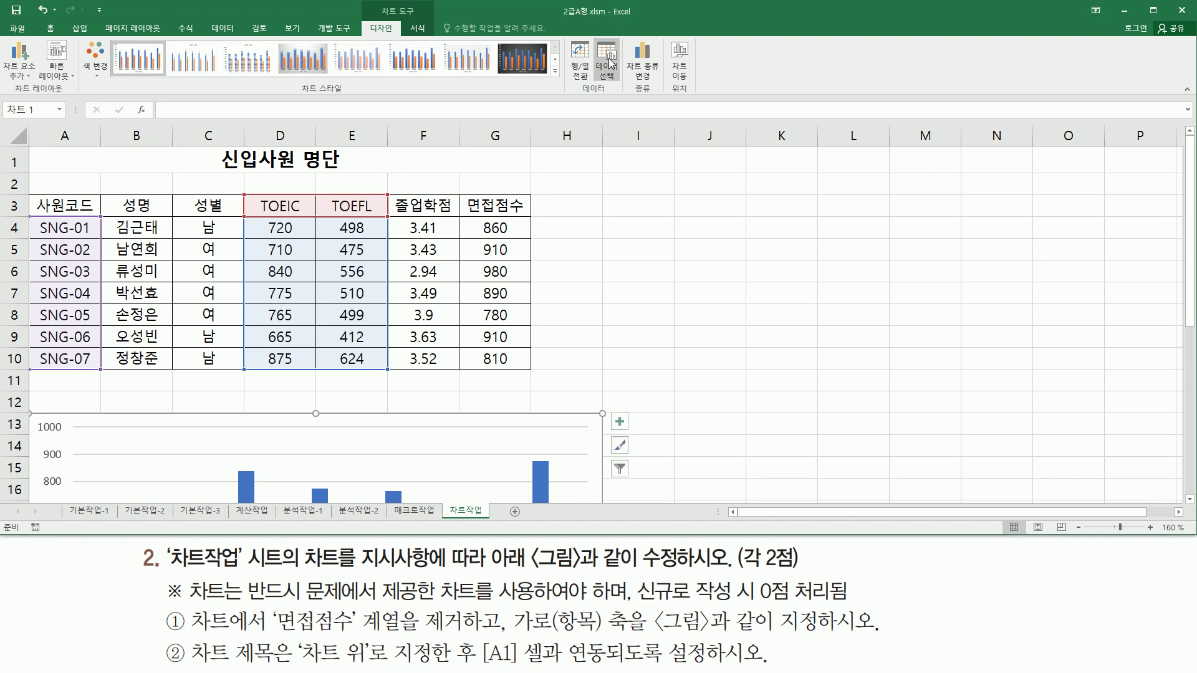
pyautogui.click(610, 63)
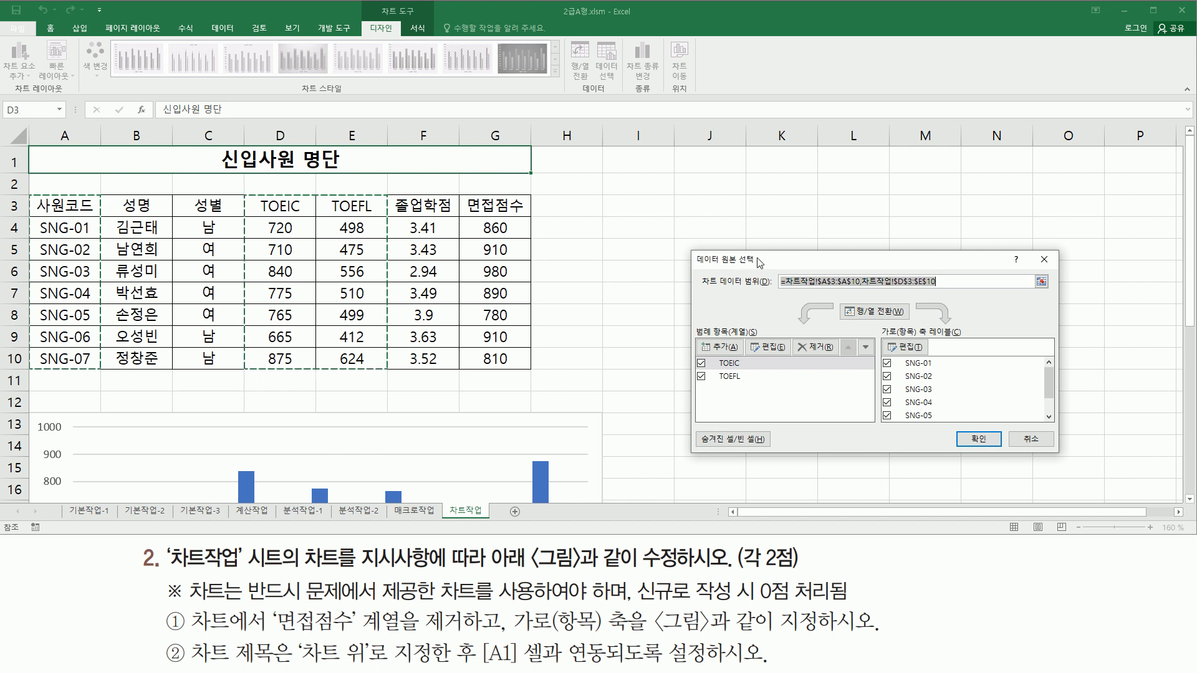
pyautogui.moveTo(875, 321)
pyautogui.mouseDown()
pyautogui.moveTo(900, 339)
pyautogui.moveTo(966, 342)
pyautogui.moveTo(942, 382)
pyautogui.moveTo(941, 424)
pyautogui.mouseUp()
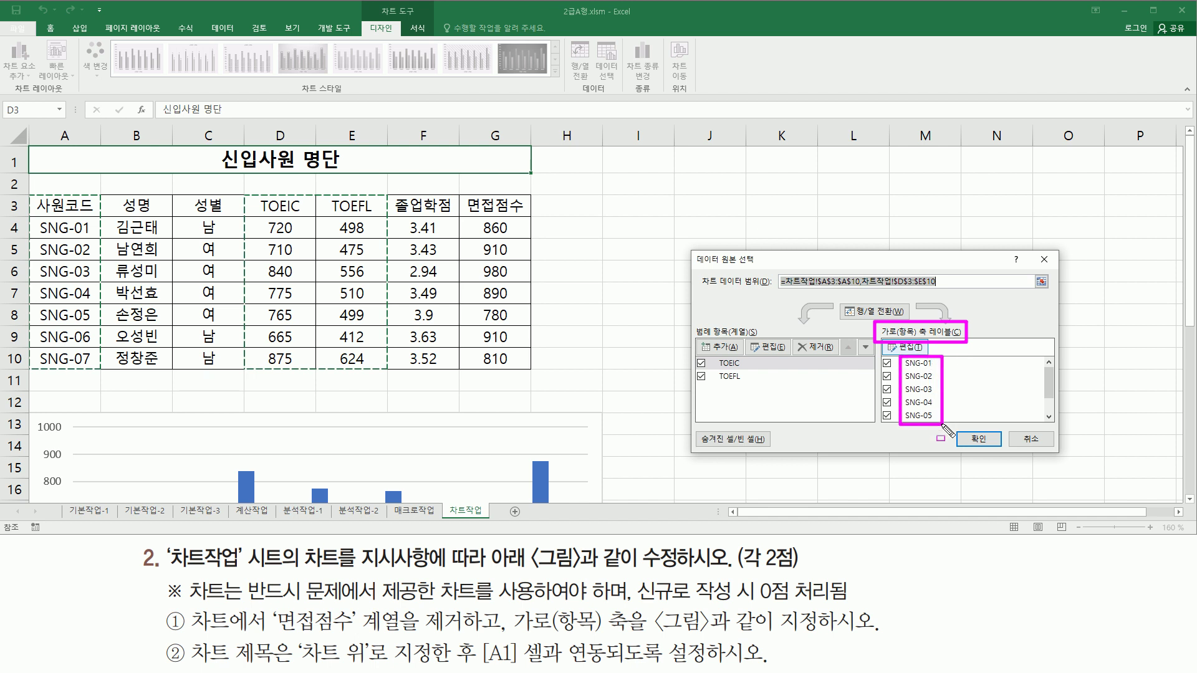
pyautogui.press('e')
pyautogui.moveTo(916, 337)
pyautogui.mouseDown()
pyautogui.moveTo(881, 360)
pyautogui.moveTo(888, 335)
pyautogui.moveTo(930, 359)
pyautogui.mouseUp()
pyautogui.press('Escape')
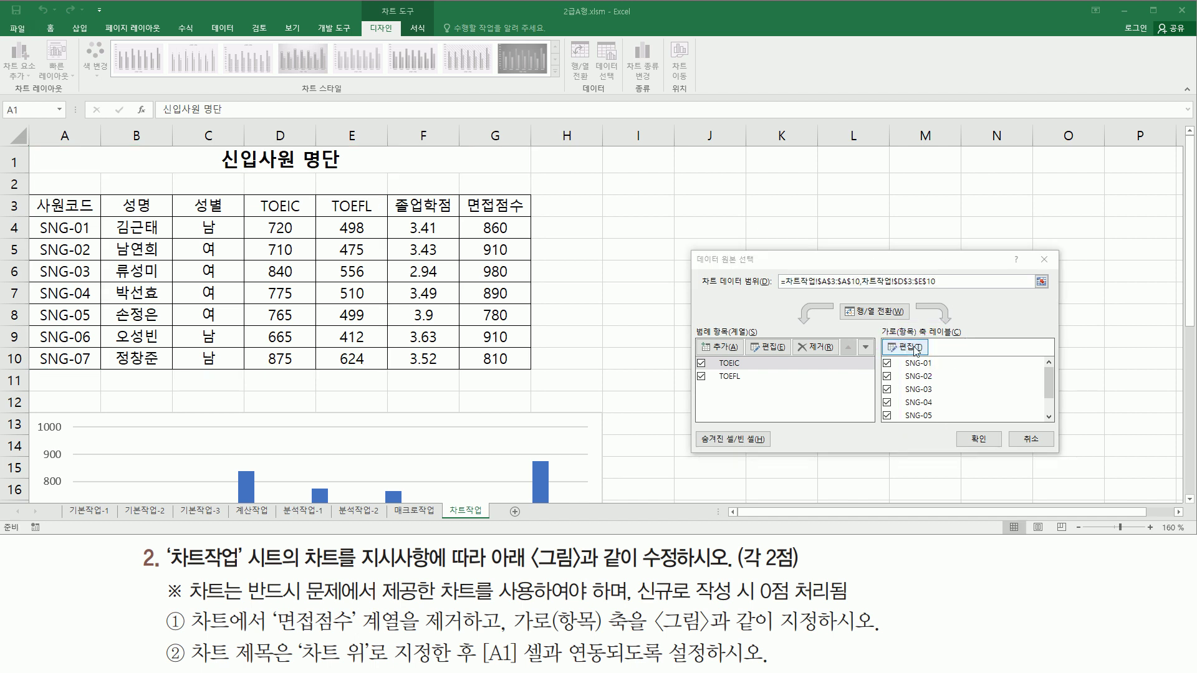
# Replace the horizontal axis label range with the 성명 cells B4:B10 of the 차트작업 sheet.
pyautogui.click(915, 348)
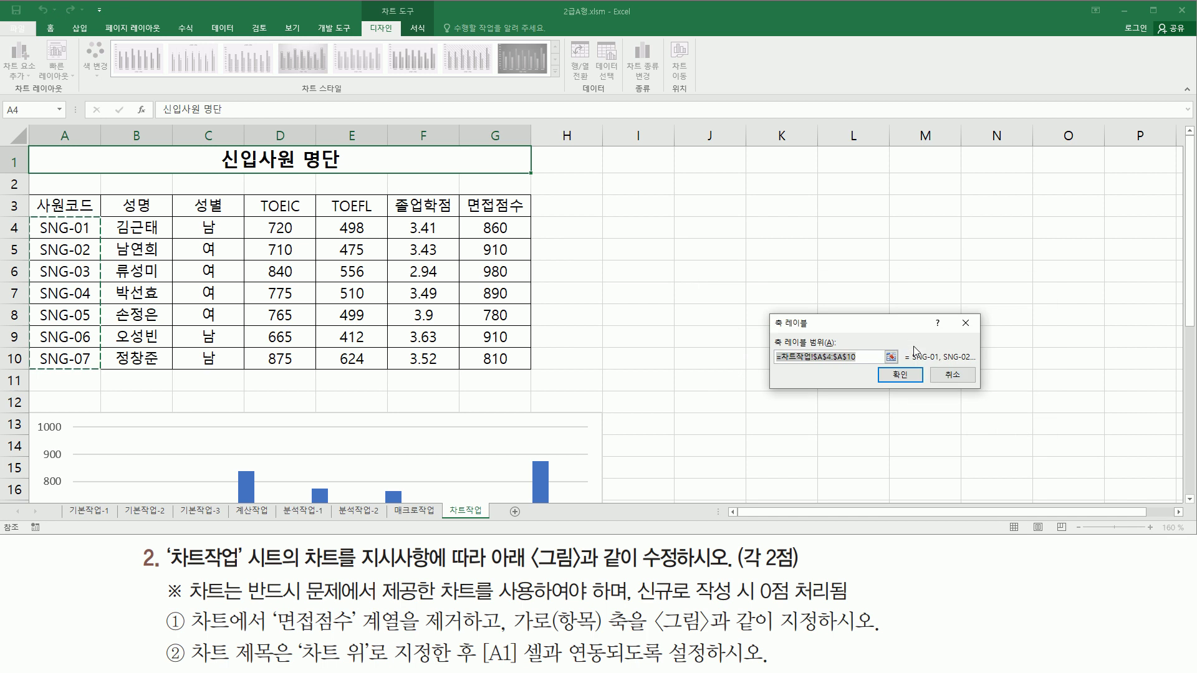
pyautogui.moveTo(766, 330)
pyautogui.mouseDown()
pyautogui.moveTo(875, 381)
pyautogui.moveTo(895, 369)
pyautogui.mouseUp()
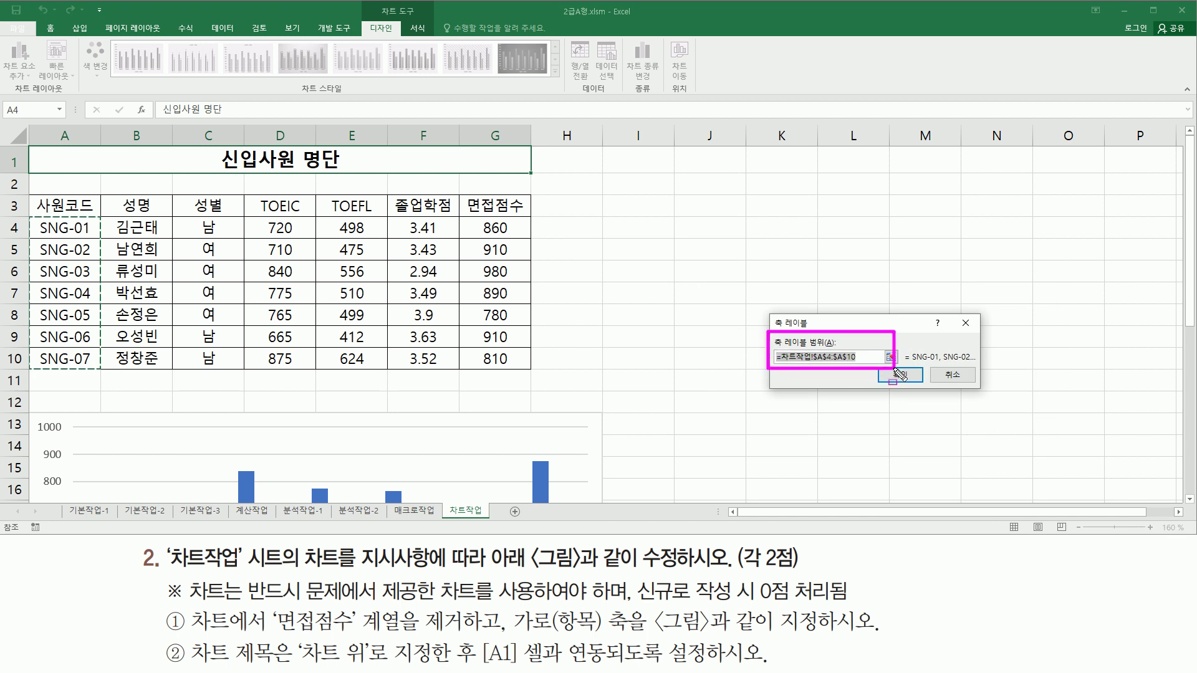
pyautogui.moveTo(37, 220); pyautogui.dragTo(97, 367)
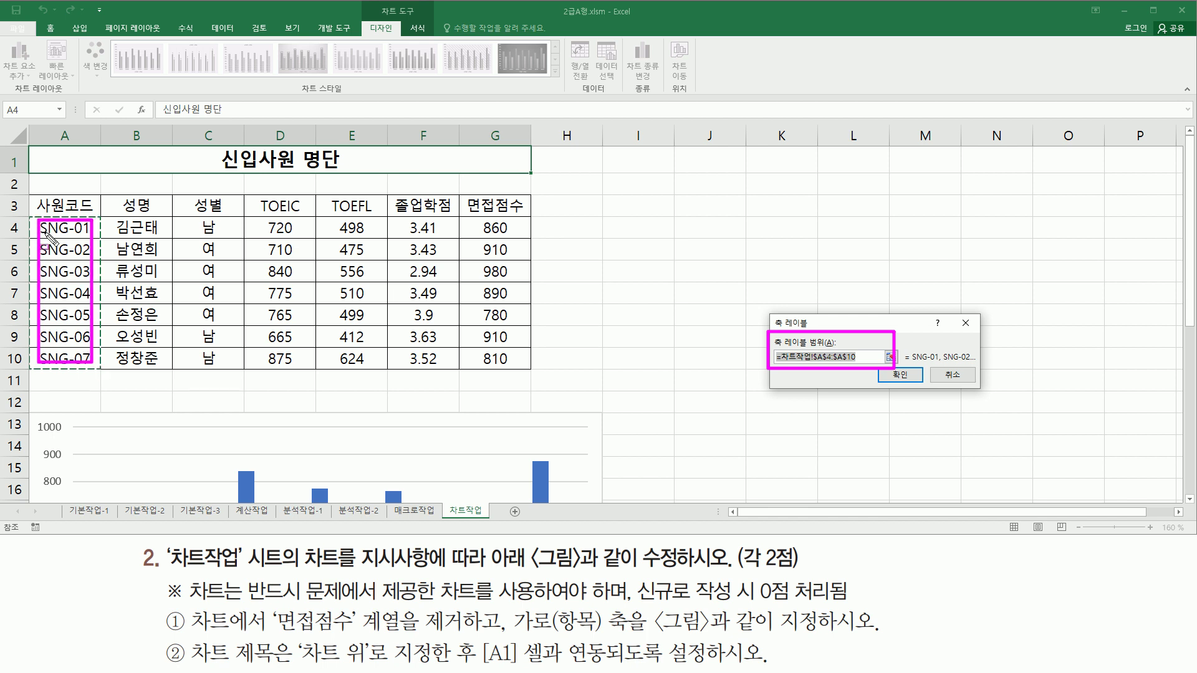
pyautogui.press('Escape')
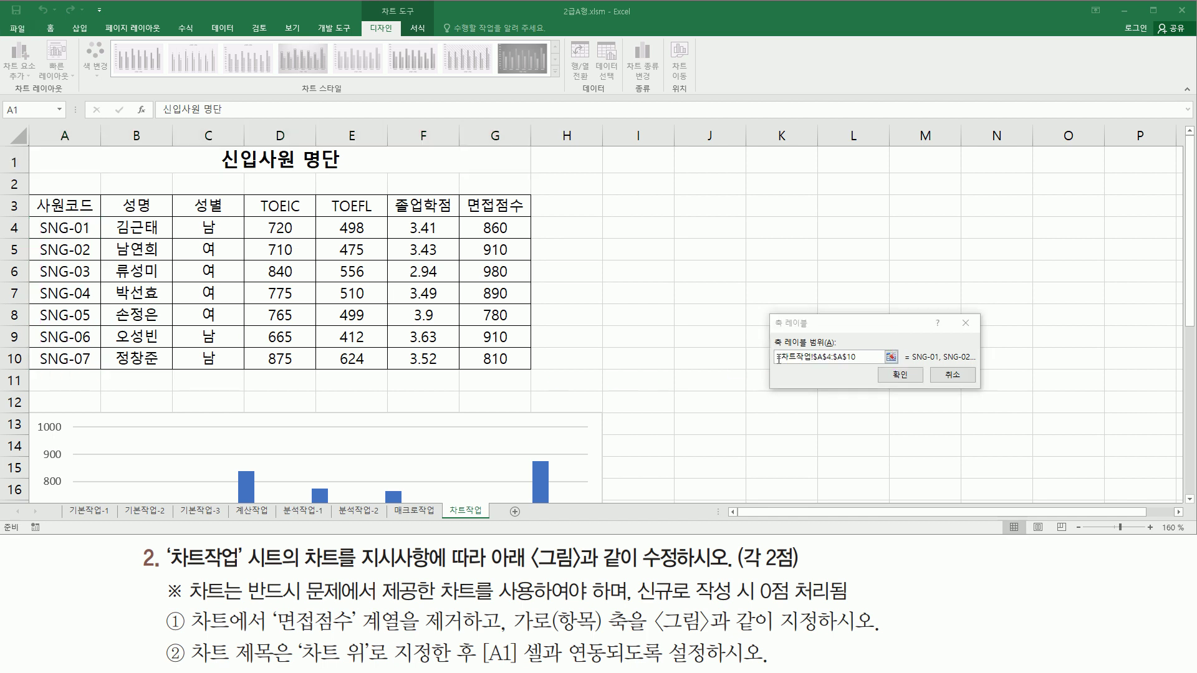
pyautogui.moveTo(864, 357); pyautogui.dragTo(675, 362)
pyautogui.press('BackSpace')
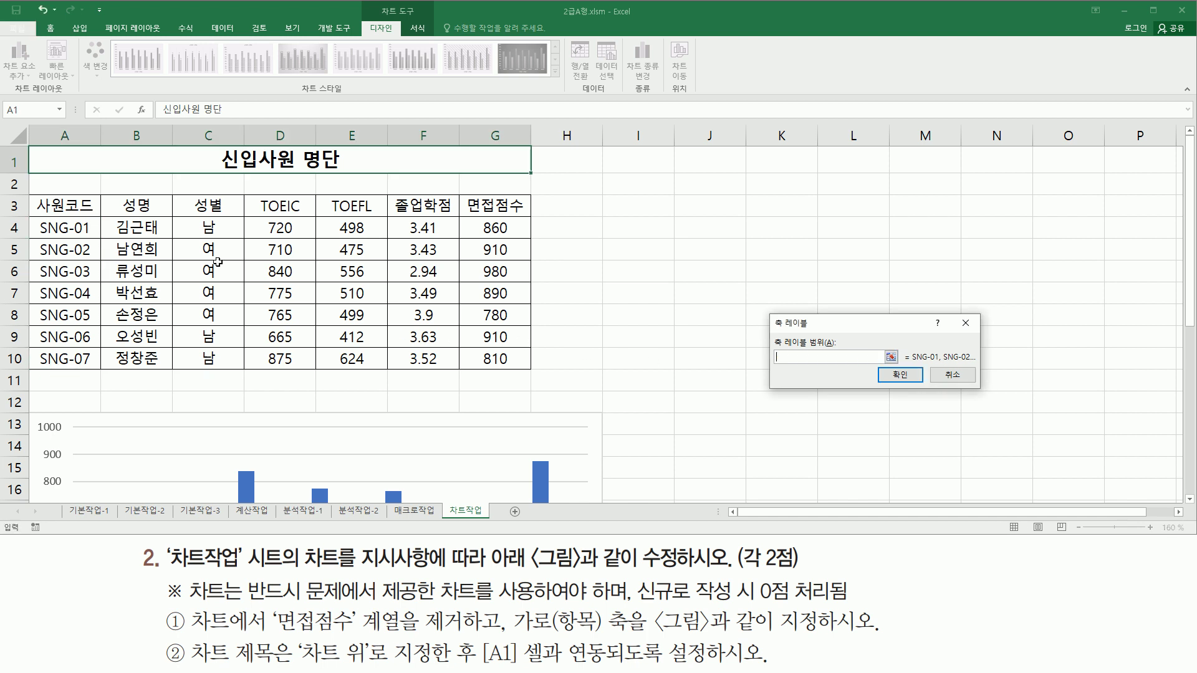
pyautogui.moveTo(136, 228); pyautogui.dragTo(147, 355)
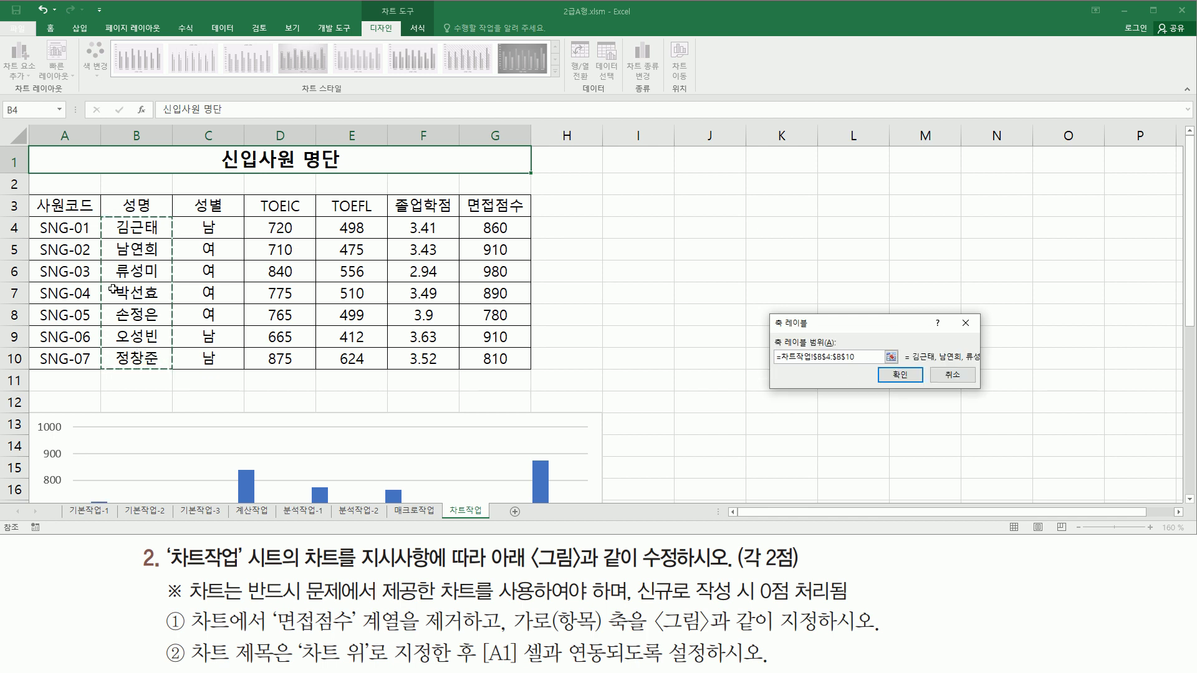
pyautogui.moveTo(773, 366); pyautogui.dragTo(865, 367)
pyautogui.moveTo(119, 226); pyautogui.dragTo(158, 360)
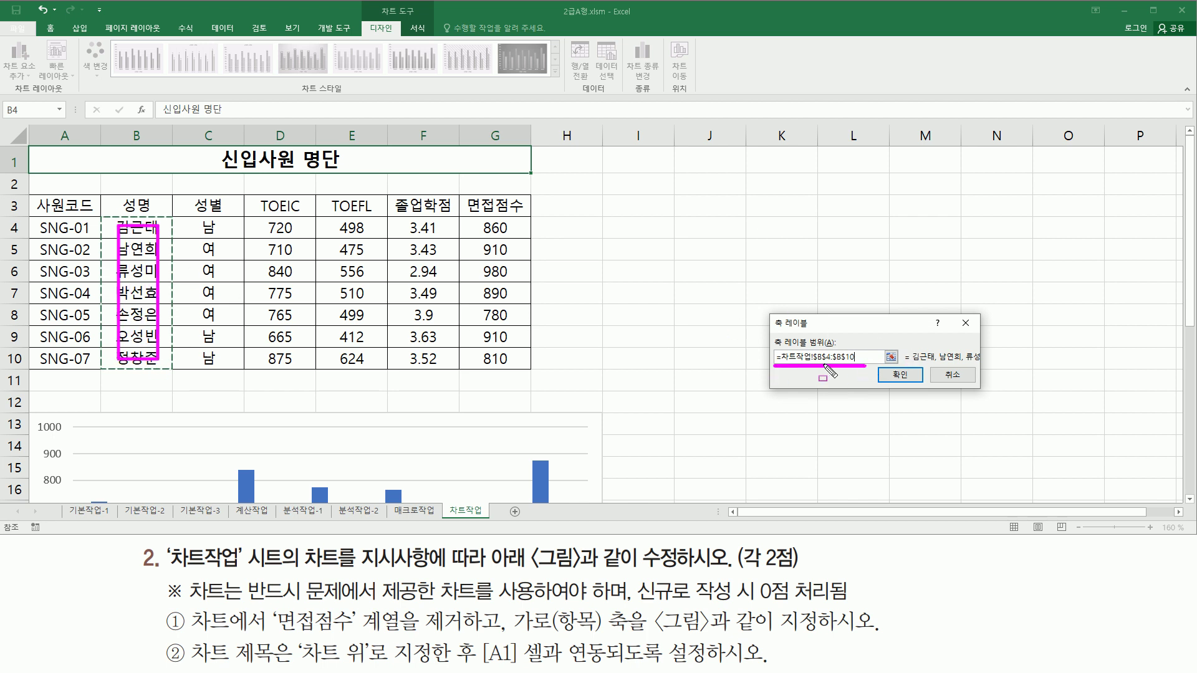
pyautogui.moveTo(886, 364); pyautogui.dragTo(921, 386)
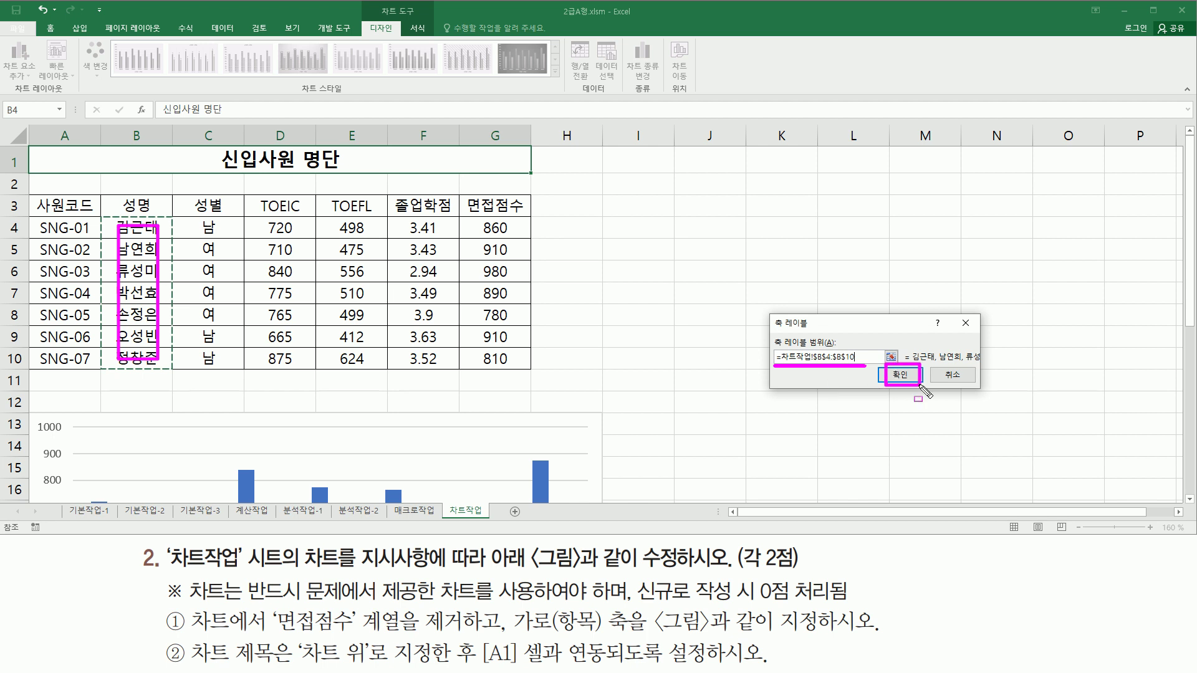
pyautogui.click(910, 377)
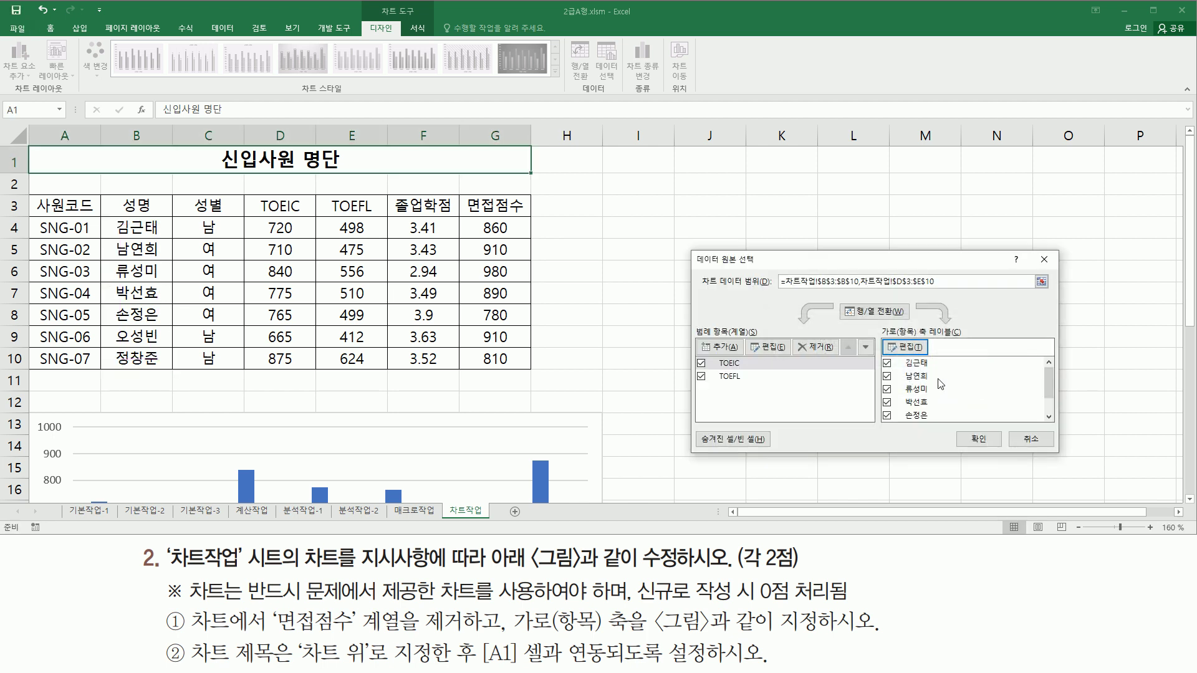
# Check the chart's legend series and horizontal axis labels in the data source settings against the first task instruction.
pyautogui.moveTo(892, 355); pyautogui.dragTo(933, 424)
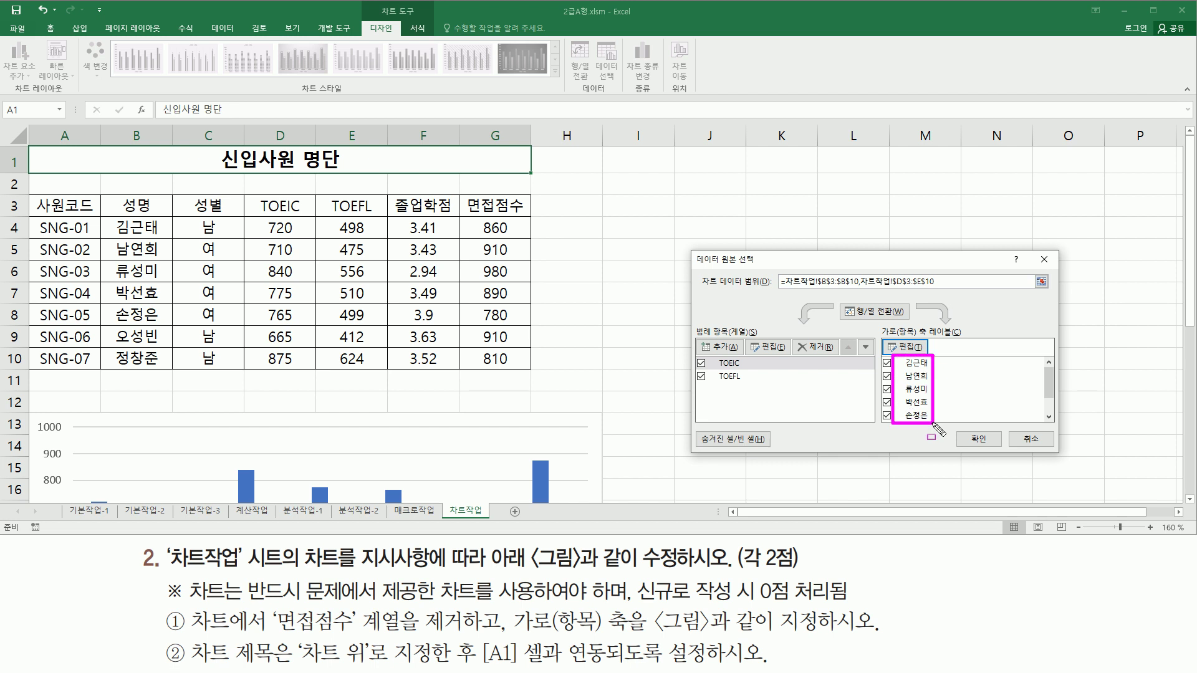
pyautogui.moveTo(877, 321); pyautogui.dragTo(962, 342)
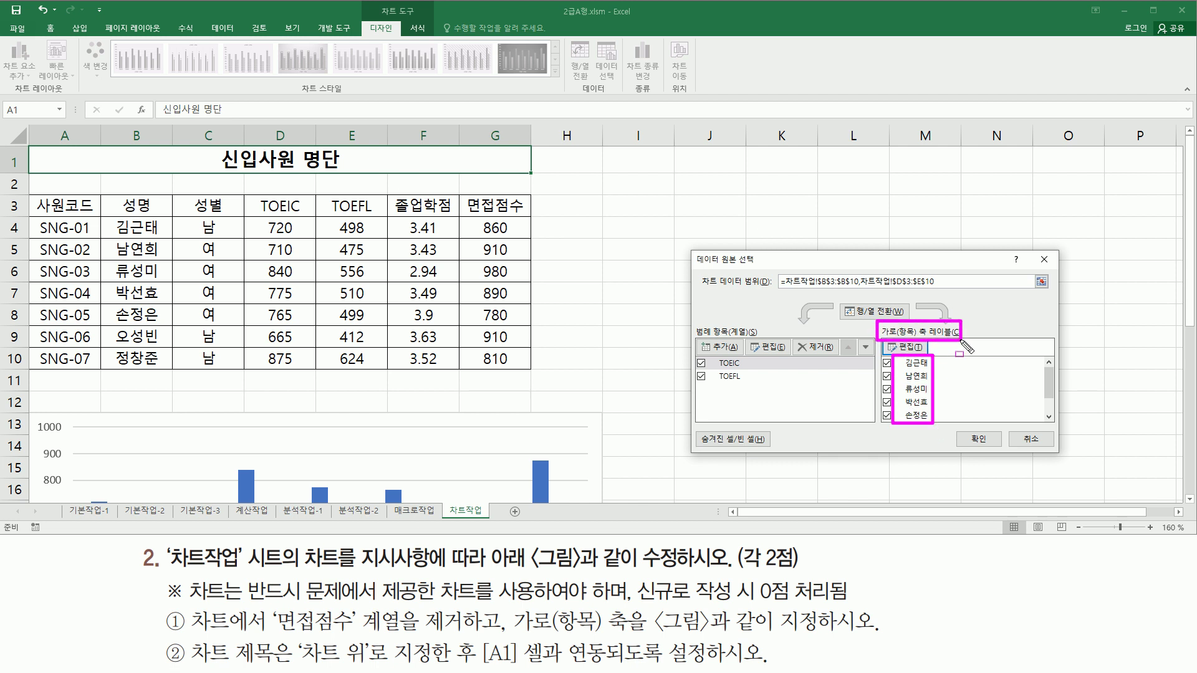
pyautogui.moveTo(272, 634); pyautogui.dragTo(351, 635)
pyautogui.moveTo(272, 612); pyautogui.dragTo(471, 635)
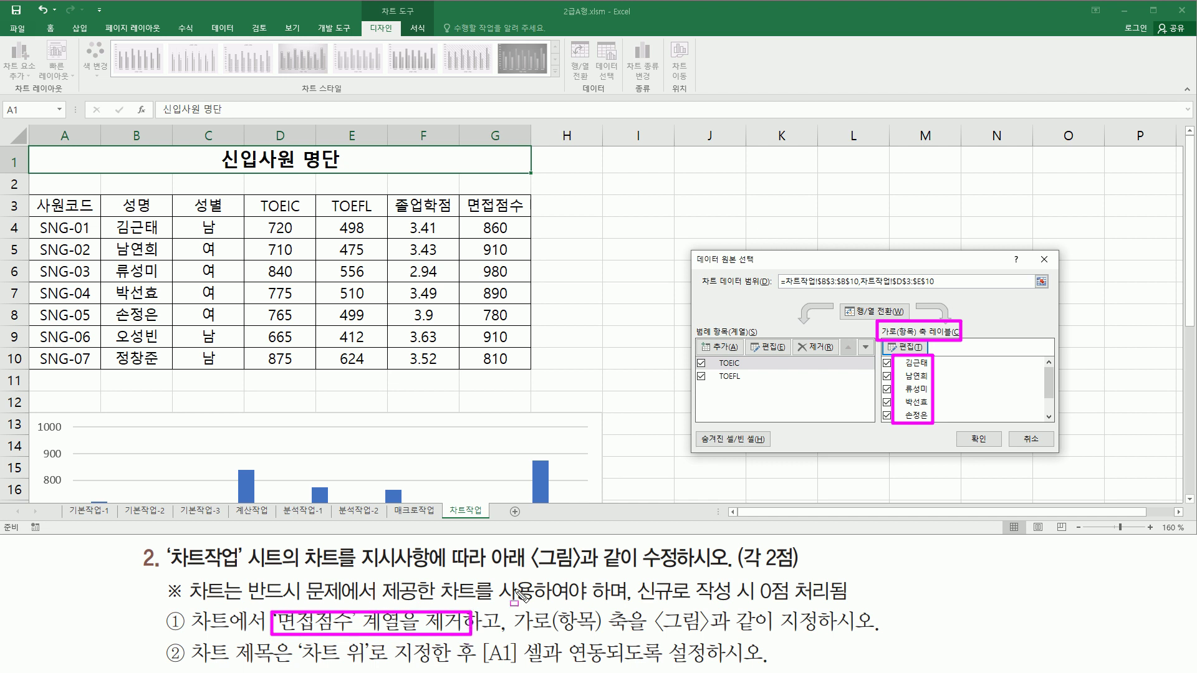
pyautogui.moveTo(689, 353); pyautogui.dragTo(780, 394)
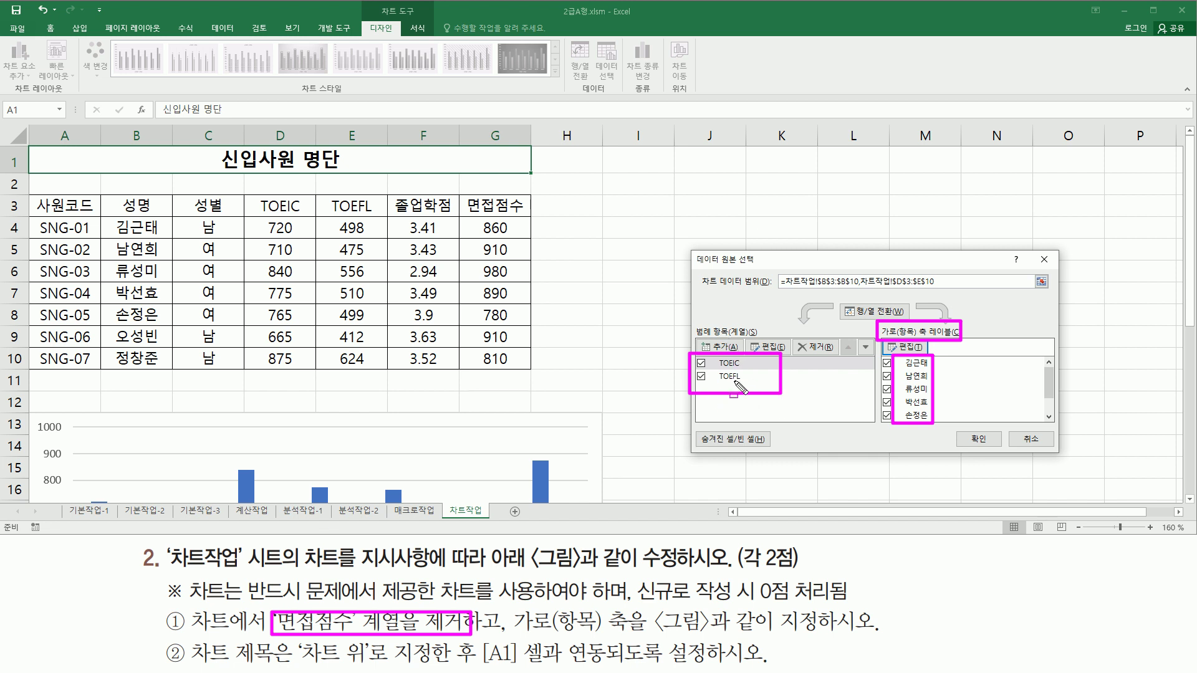
pyautogui.moveTo(716, 369); pyautogui.dragTo(741, 368)
pyautogui.click(745, 364)
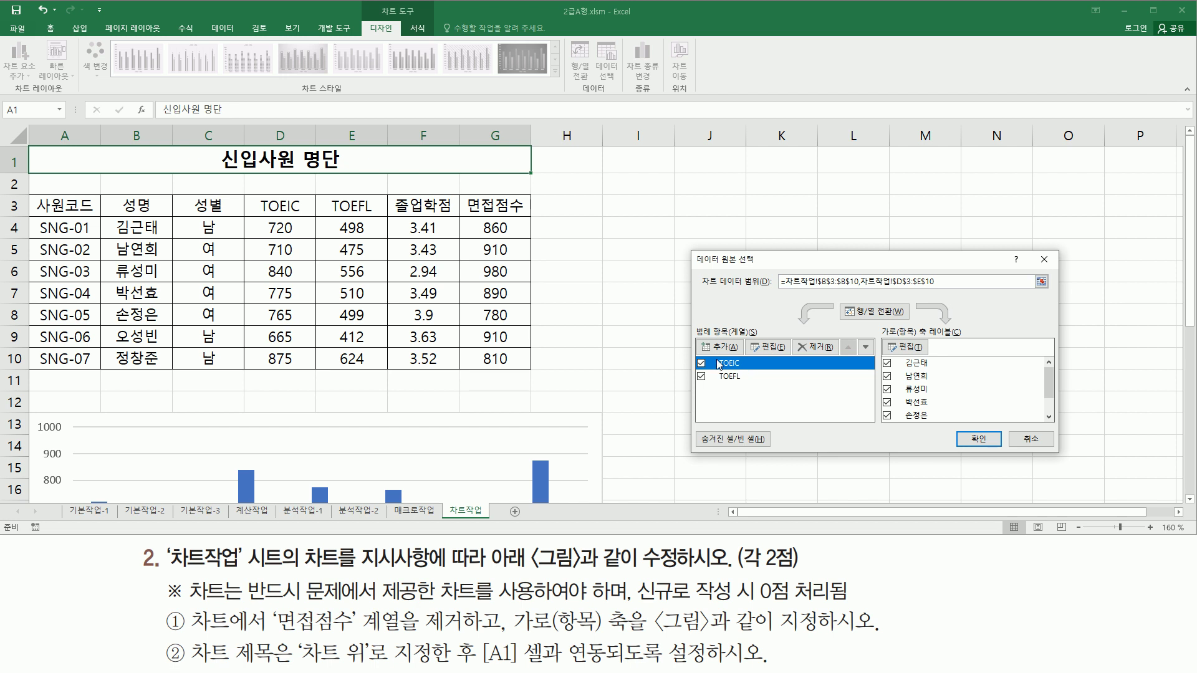
pyautogui.moveTo(713, 352); pyautogui.dragTo(750, 374)
pyautogui.moveTo(793, 335); pyautogui.dragTo(834, 359)
pyautogui.press('Escape')
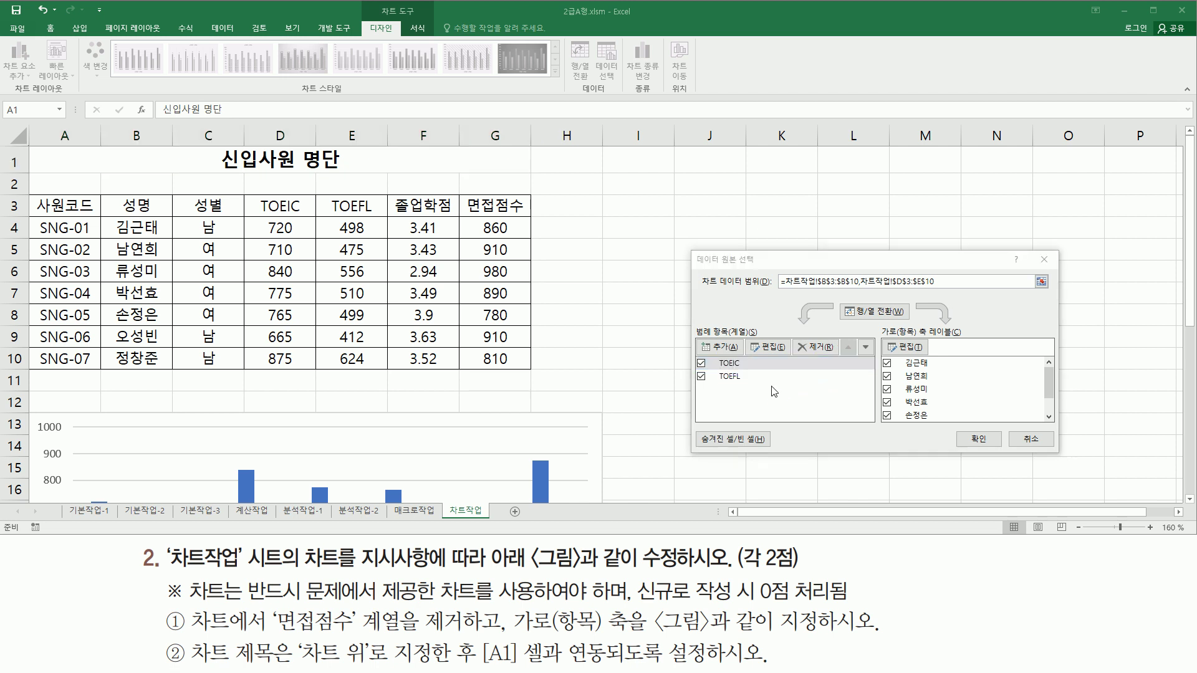
pyautogui.moveTo(274, 648); pyautogui.dragTo(470, 642)
pyautogui.moveTo(695, 384); pyautogui.dragTo(767, 394)
pyautogui.press('Escape')
pyautogui.click(778, 405)
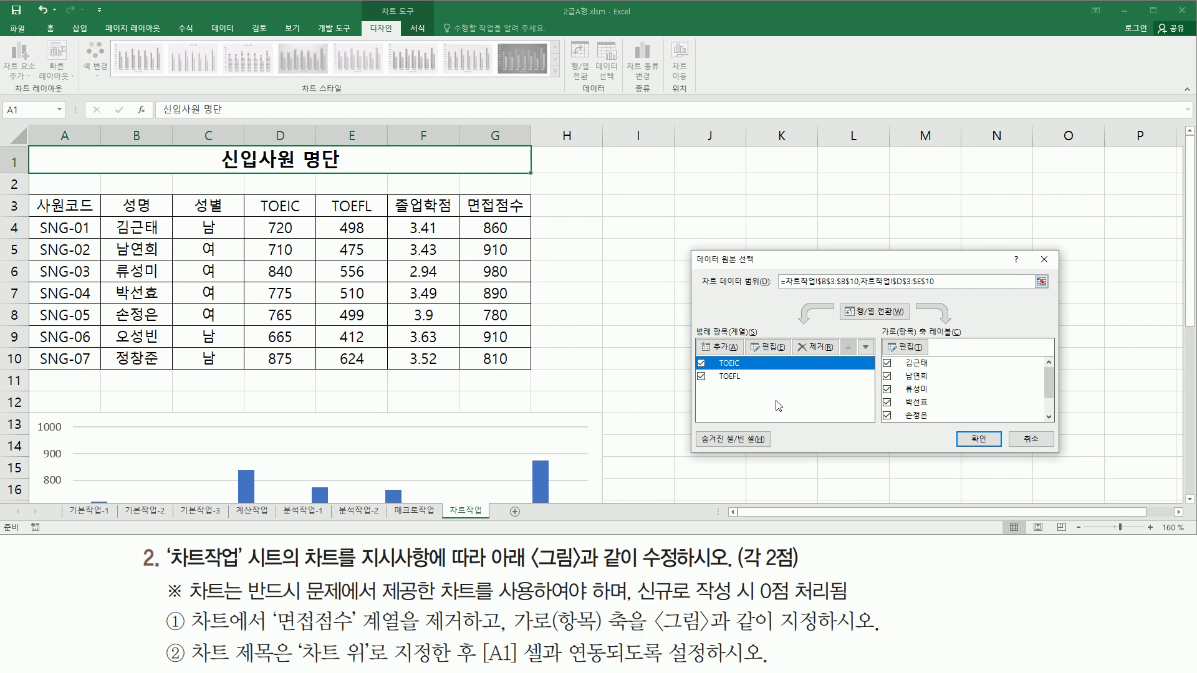
# Apply the data source changes to the column chart and check its horizontal axis labels.
pyautogui.click(977, 439)
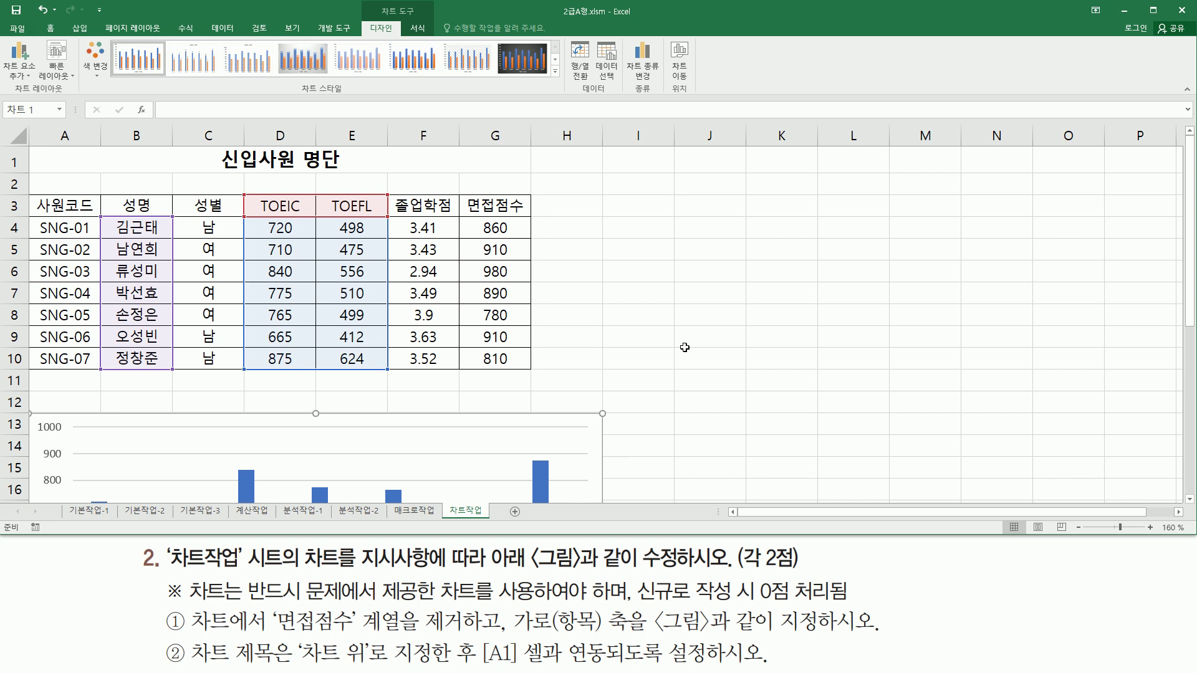
pyautogui.scroll(-3, 684, 347)
pyautogui.moveTo(83, 472); pyautogui.dragTo(587, 501)
pyautogui.click(1189, 499)
pyautogui.click(1189, 499)
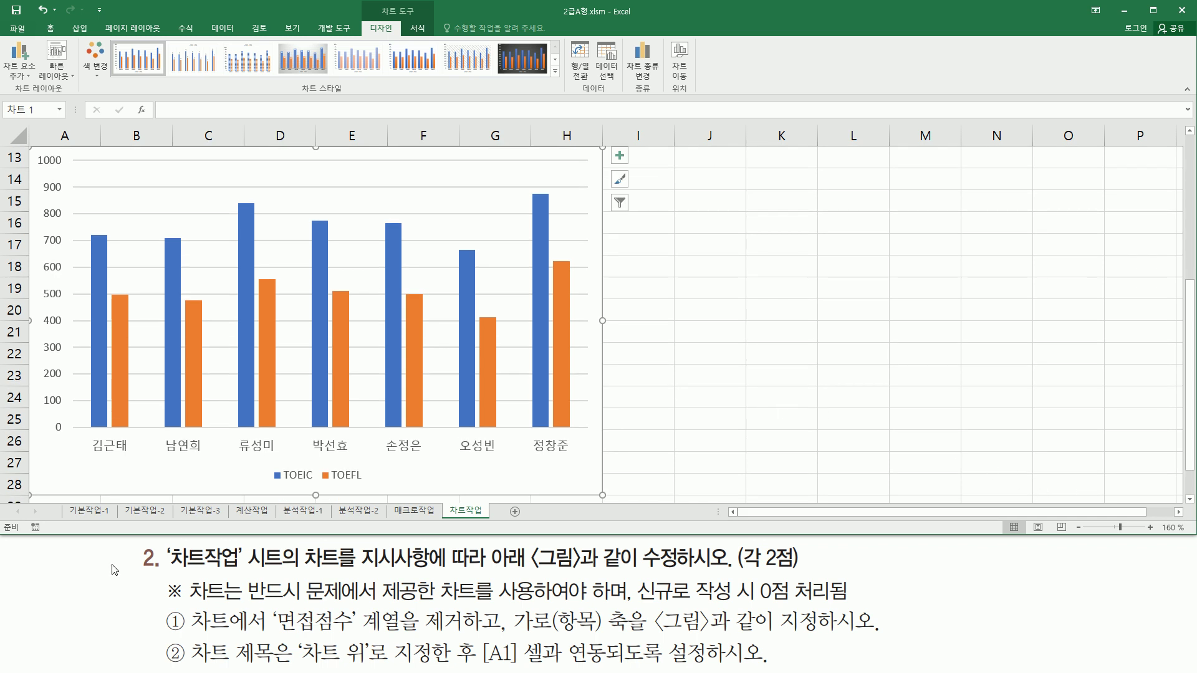
pyautogui.moveTo(186, 648); pyautogui.dragTo(303, 672)
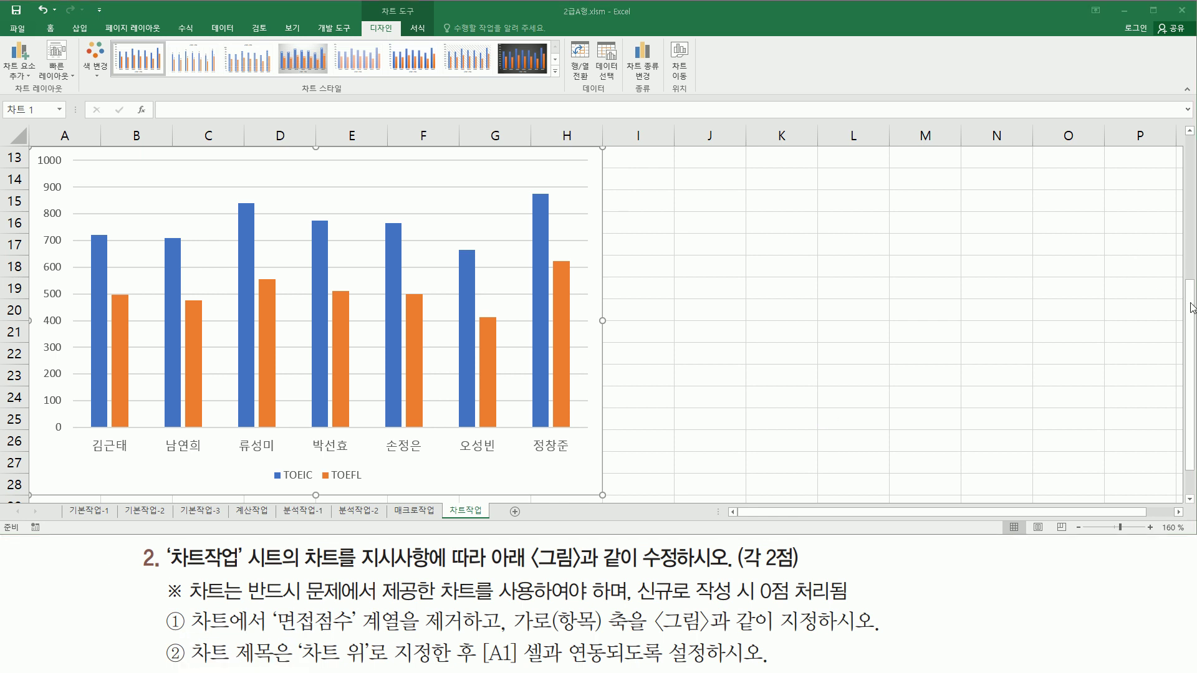
pyautogui.moveTo(1190, 308); pyautogui.dragTo(1191, 292)
pyautogui.moveTo(219, 187)
pyautogui.mouseDown()
pyautogui.moveTo(334, 217)
pyautogui.moveTo(435, 215)
pyautogui.mouseUp()
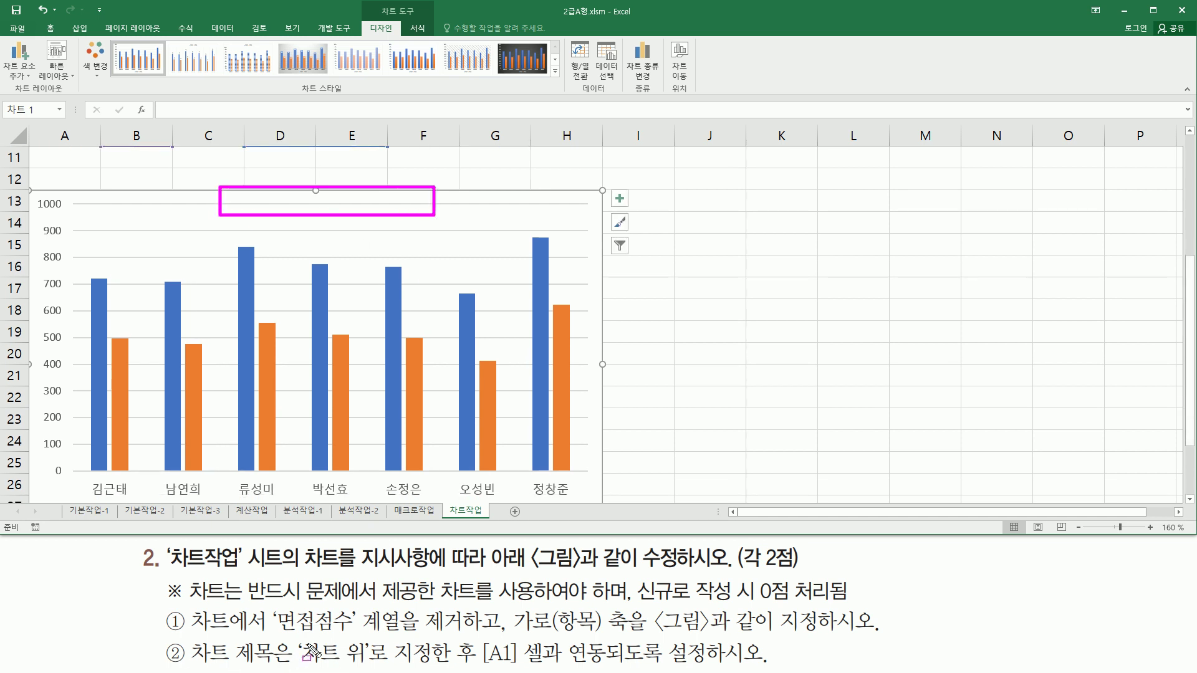
# Add a chart title to the column chart on the 차트작업 sheet, positioned 차트 위 (above the chart).
pyautogui.moveTo(297, 651)
pyautogui.mouseDown()
pyautogui.moveTo(428, 668)
pyautogui.moveTo(584, 665)
pyautogui.mouseUp()
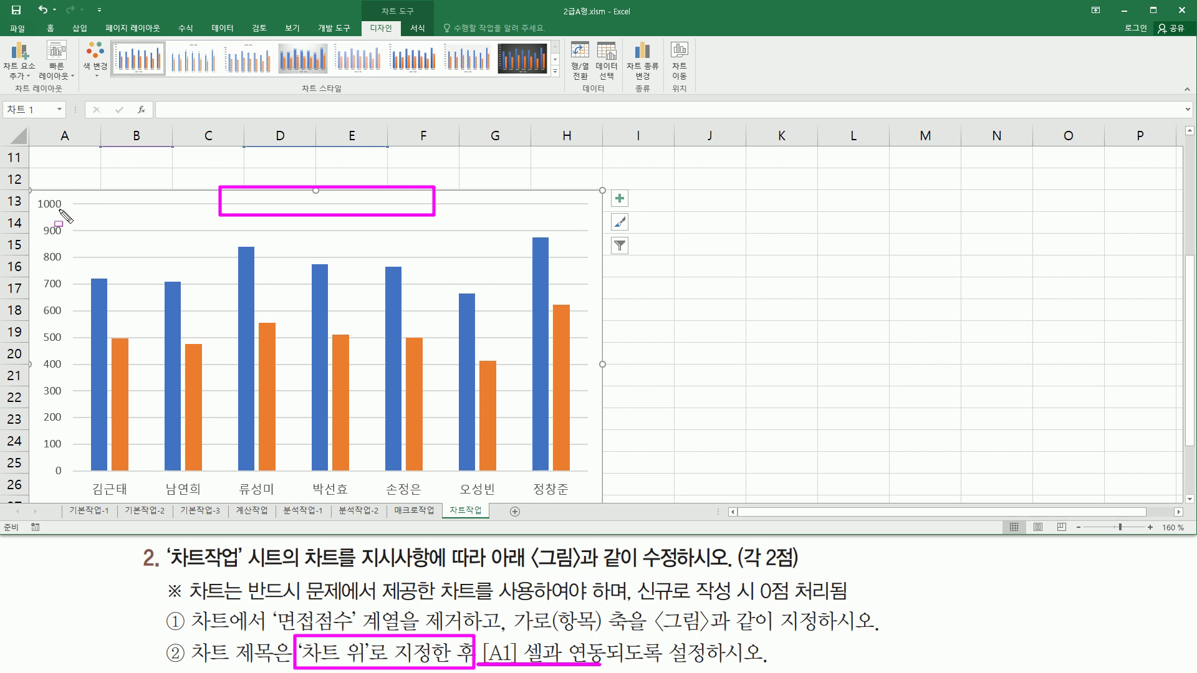
pyautogui.press('Escape')
pyautogui.click(582, 199)
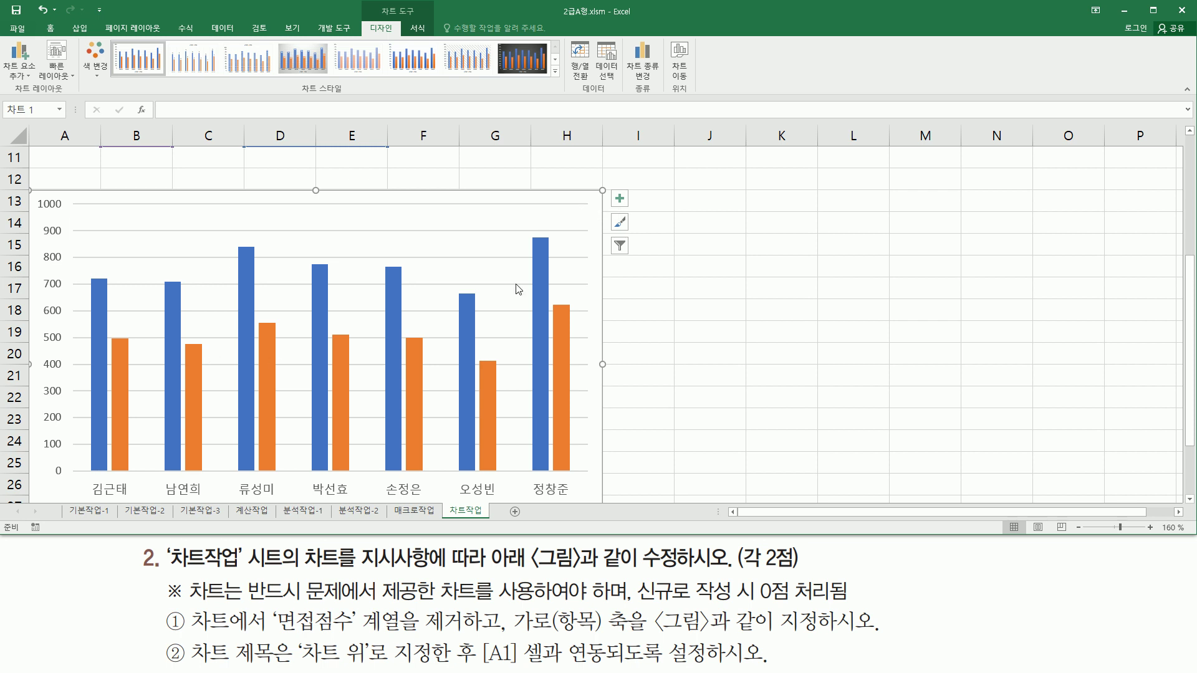
pyautogui.hotkey('ctrl', '2')
pyautogui.moveTo(377, 2)
pyautogui.mouseDown()
pyautogui.moveTo(421, 19)
pyautogui.moveTo(376, 32)
pyautogui.moveTo(400, 41)
pyautogui.mouseUp()
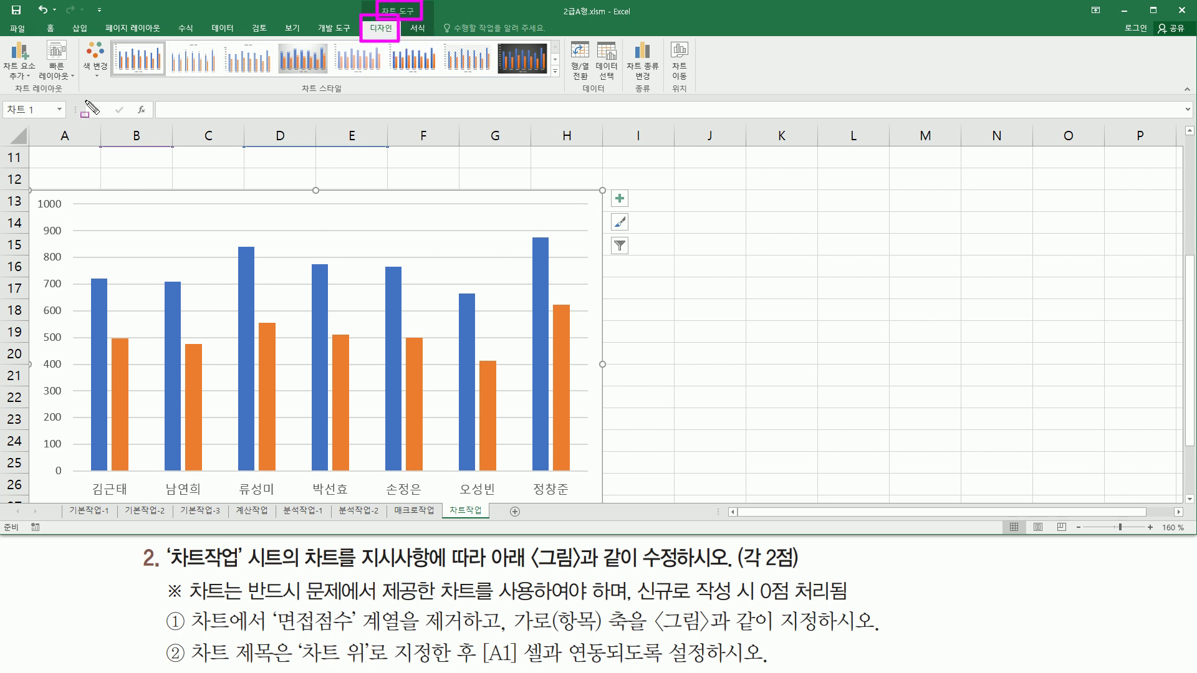
pyautogui.moveTo(6, 98); pyautogui.dragTo(74, 98)
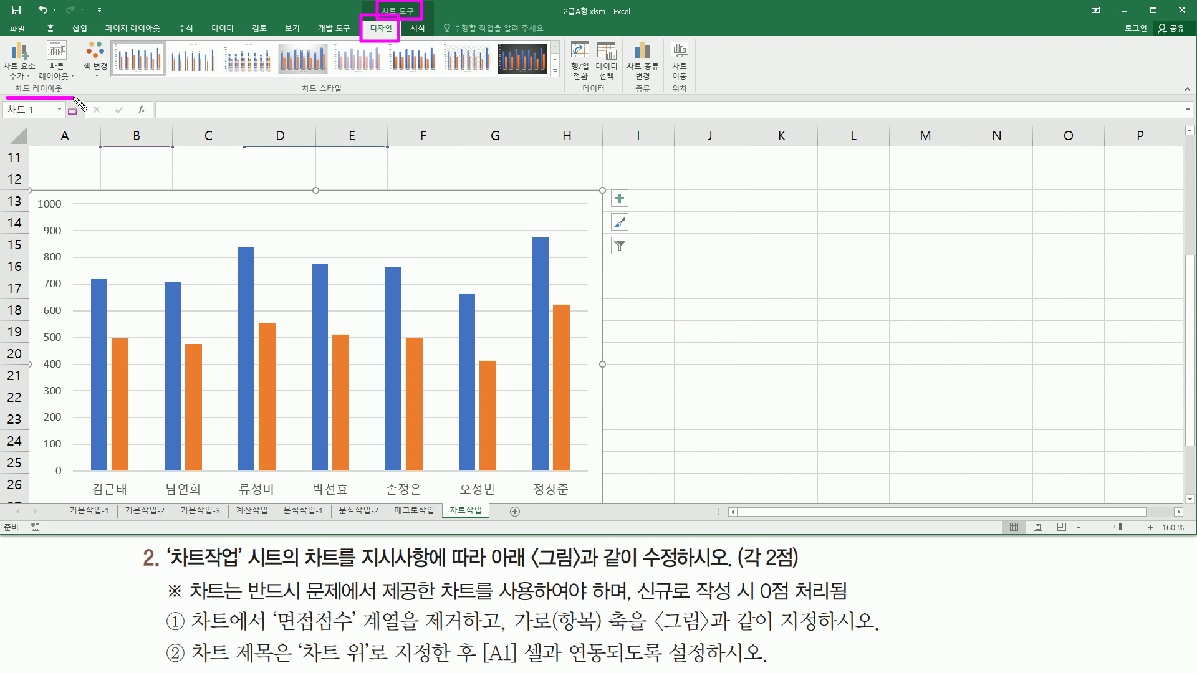
pyautogui.moveTo(5, 42); pyautogui.dragTo(43, 86)
pyautogui.press('Escape')
pyautogui.click(25, 76)
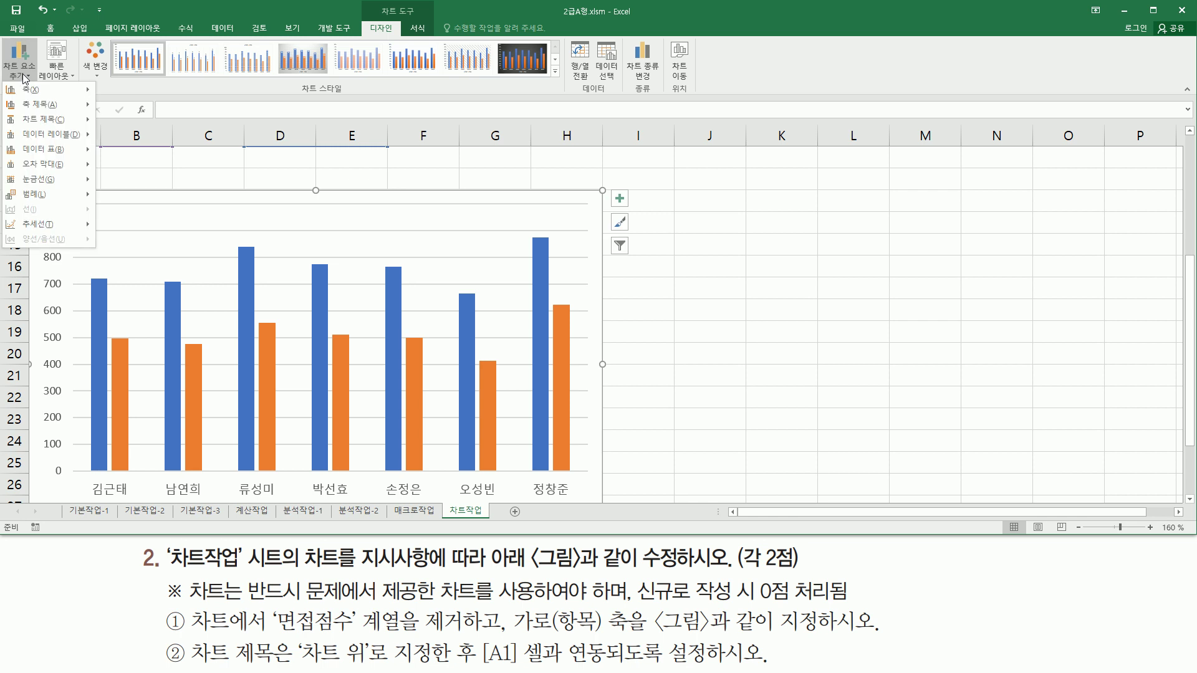
pyautogui.moveTo(35, 121)
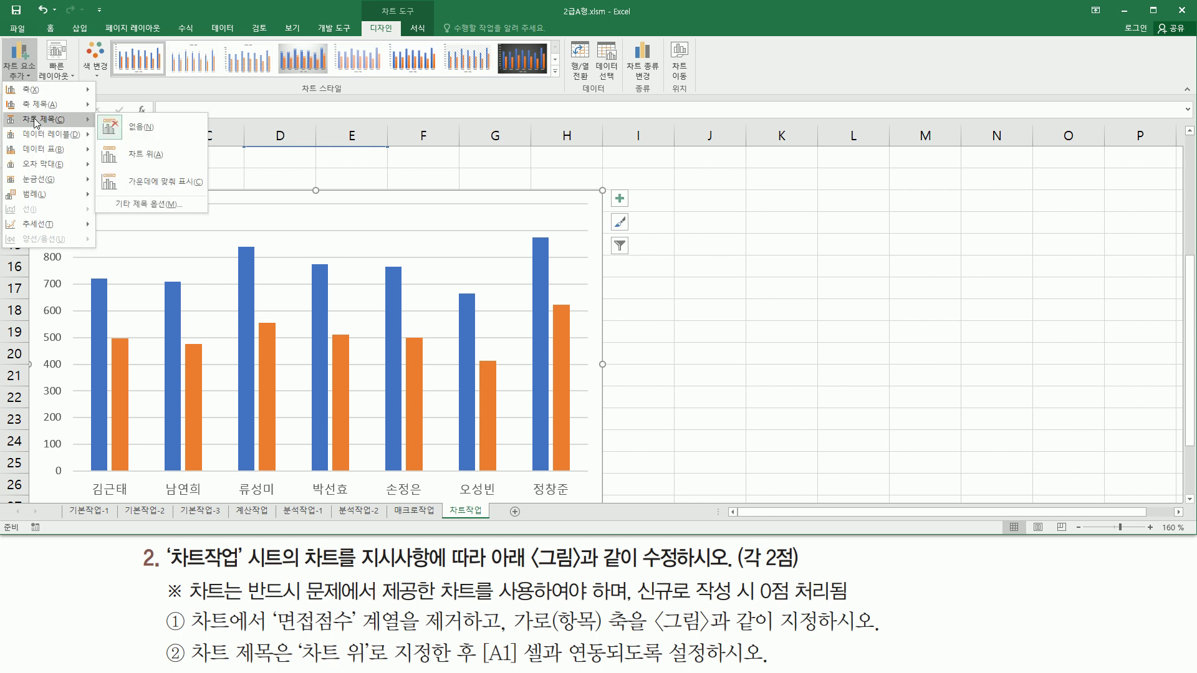
pyautogui.click(159, 153)
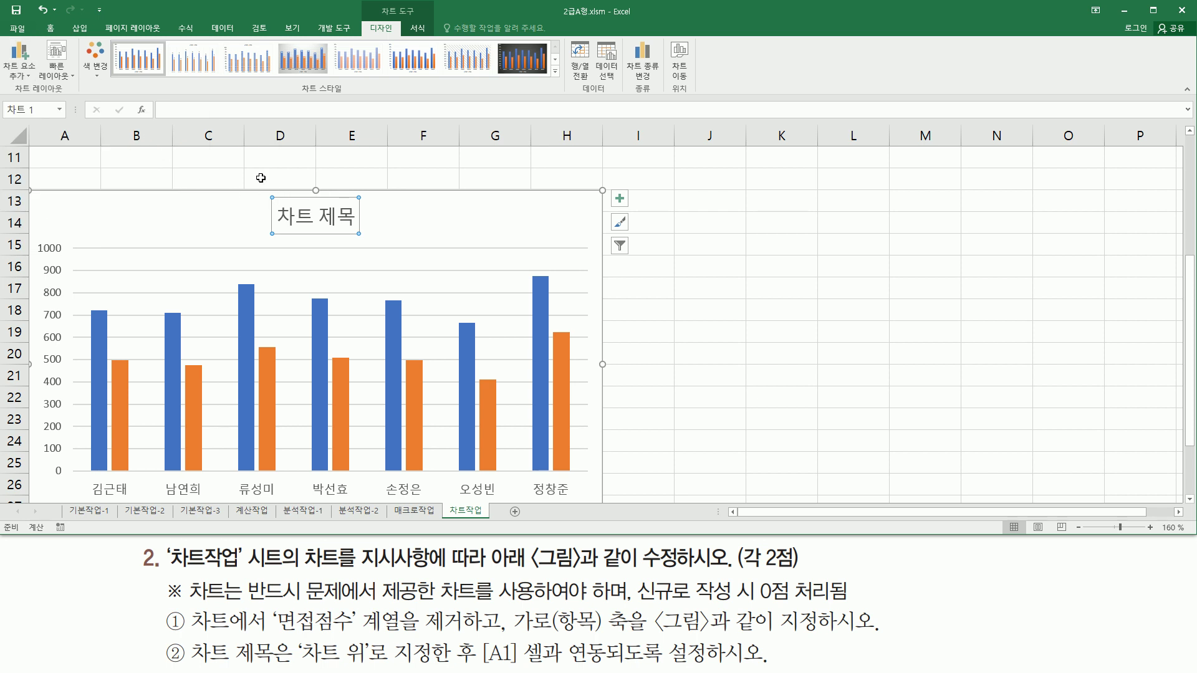
# Link the chart title to cell A1 of the 차트작업 sheet with the formula =차트작업!$A$1.
pyautogui.moveTo(258, 181)
pyautogui.mouseDown()
pyautogui.moveTo(291, 230)
pyautogui.moveTo(387, 246)
pyautogui.mouseUp()
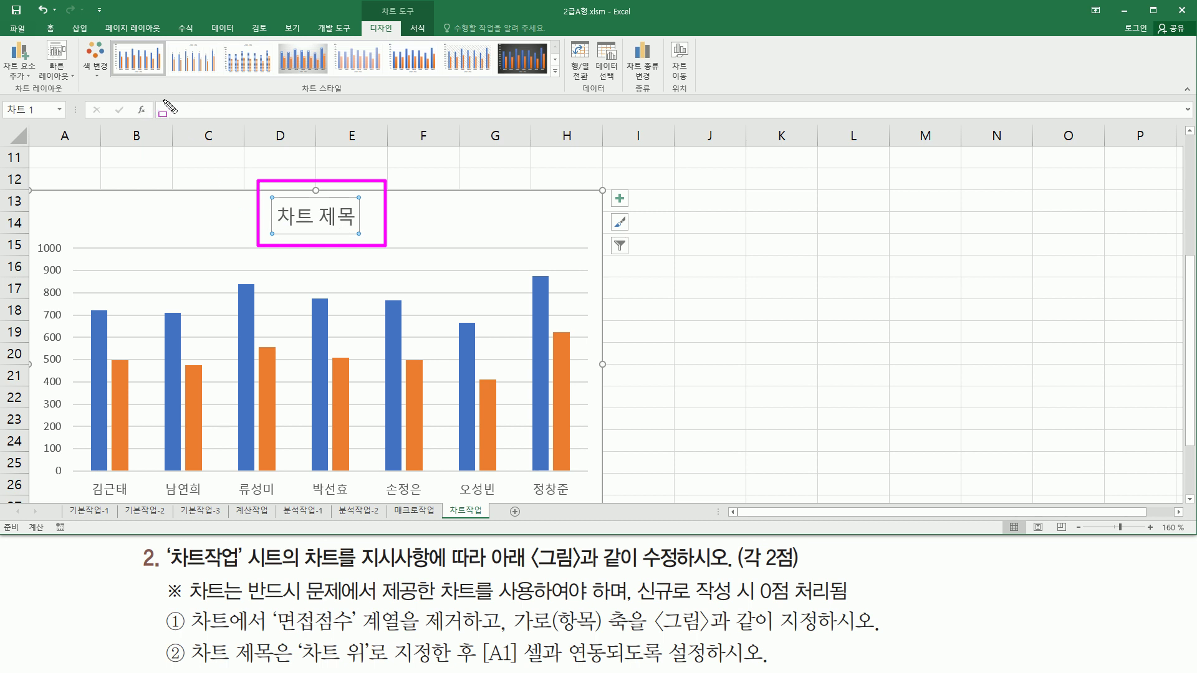
pyautogui.moveTo(322, 121); pyautogui.dragTo(350, 121)
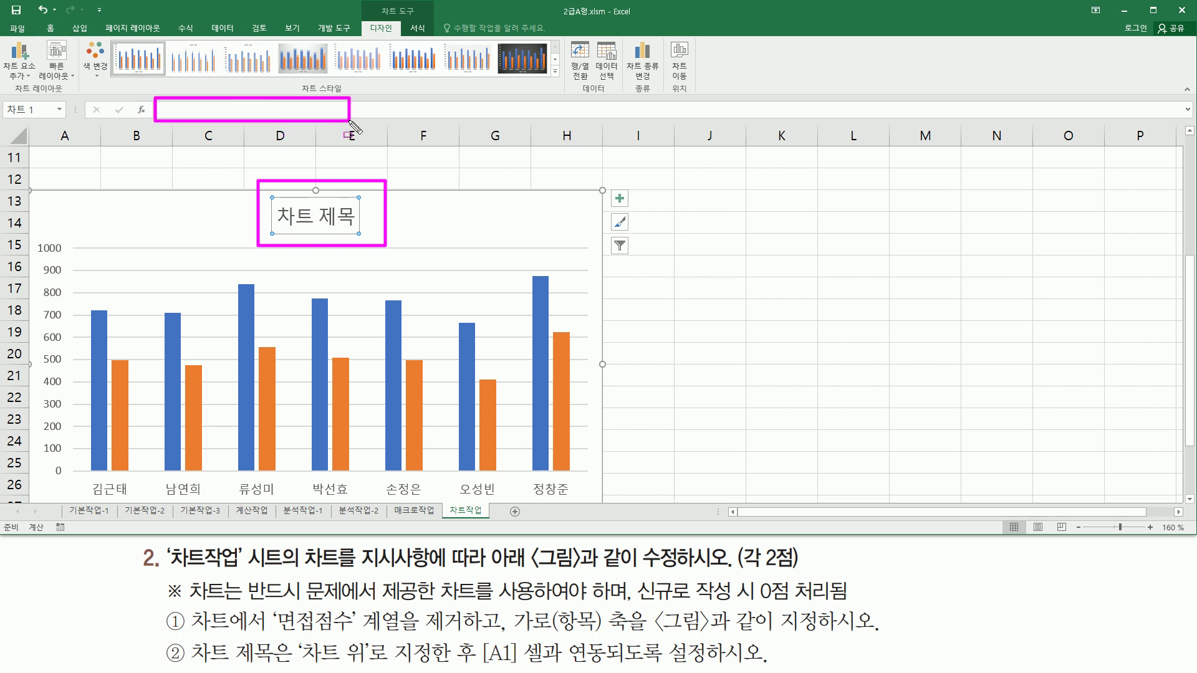
pyautogui.press('Escape')
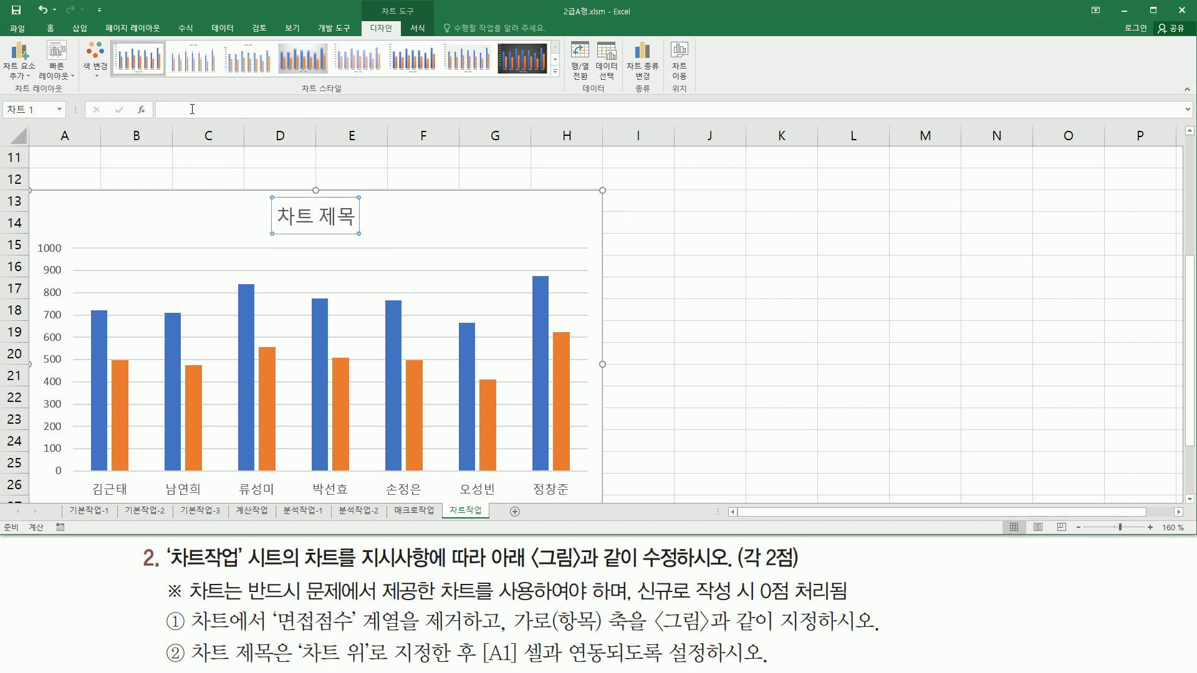
pyautogui.click(200, 111)
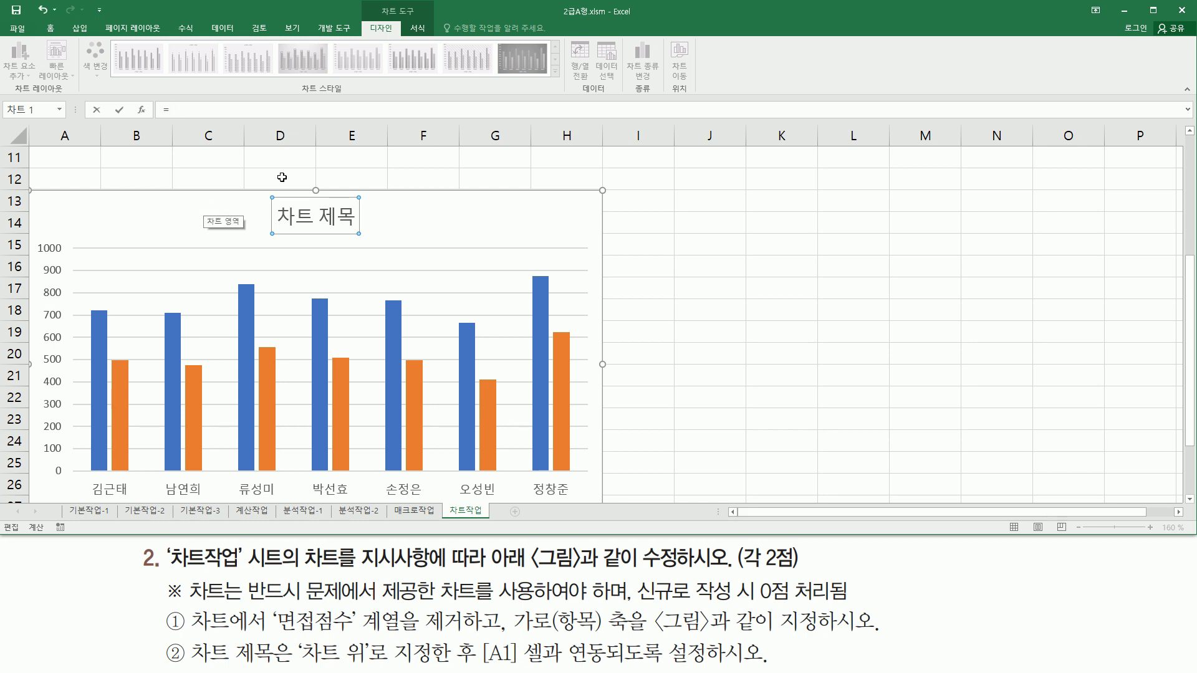
pyautogui.scroll(4, 176, 154)
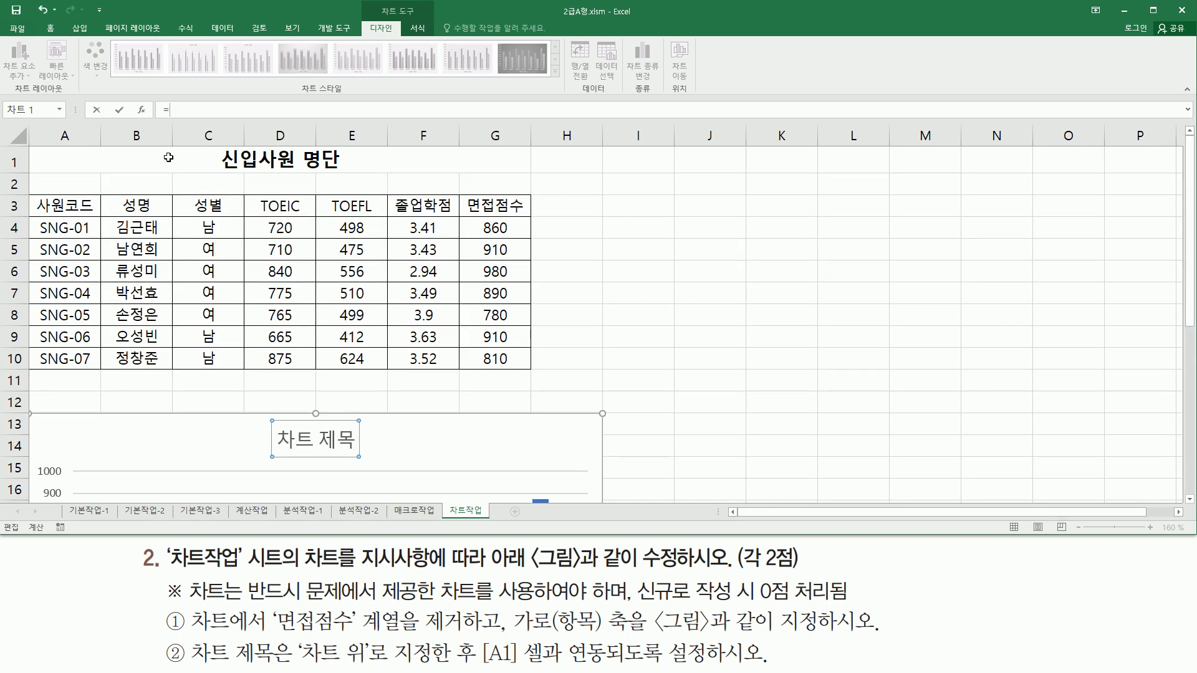
pyautogui.click(71, 157)
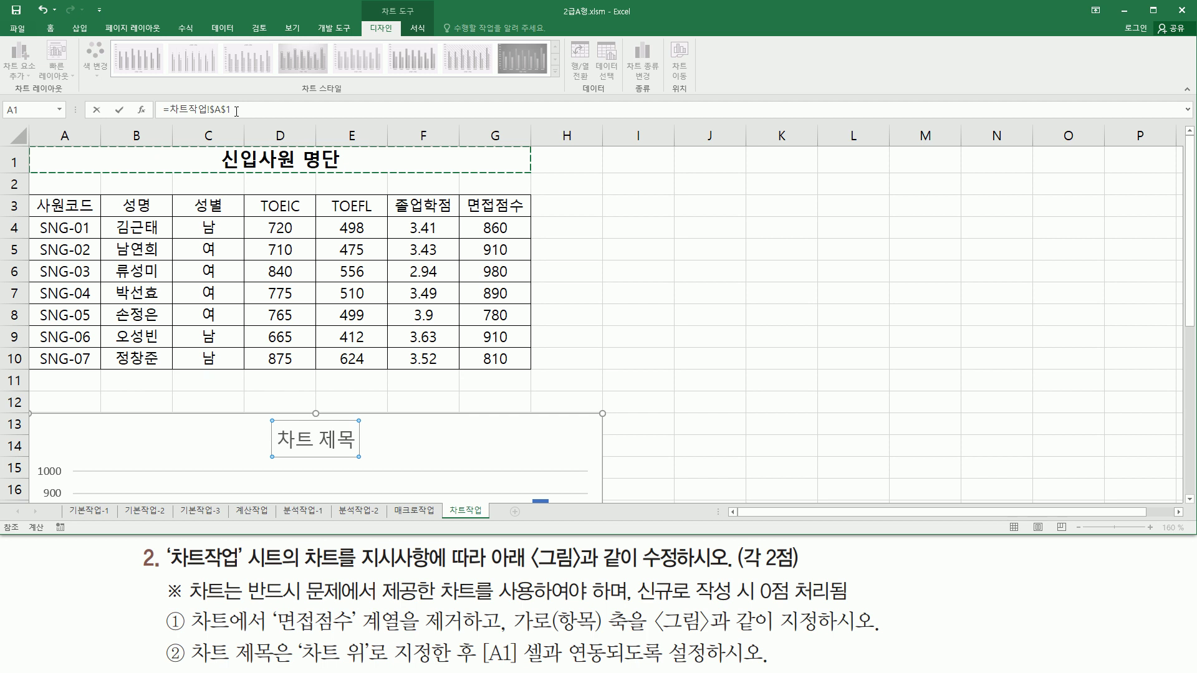
pyautogui.press('Return')
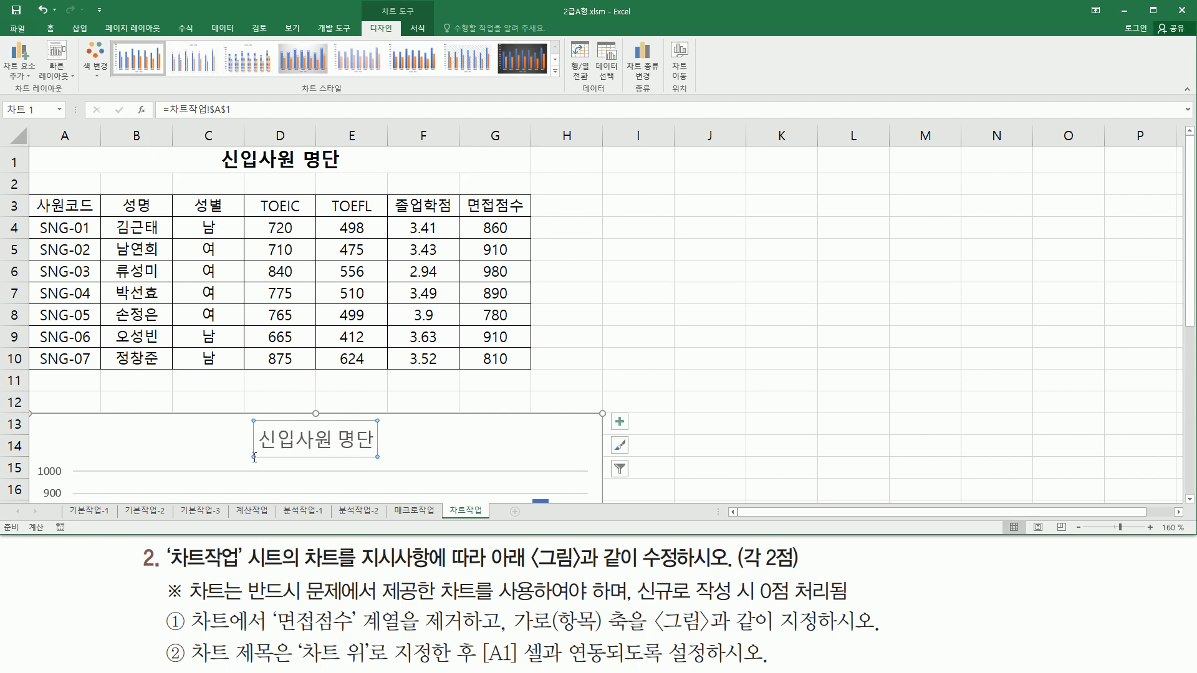
pyautogui.moveTo(252, 455); pyautogui.dragTo(389, 454)
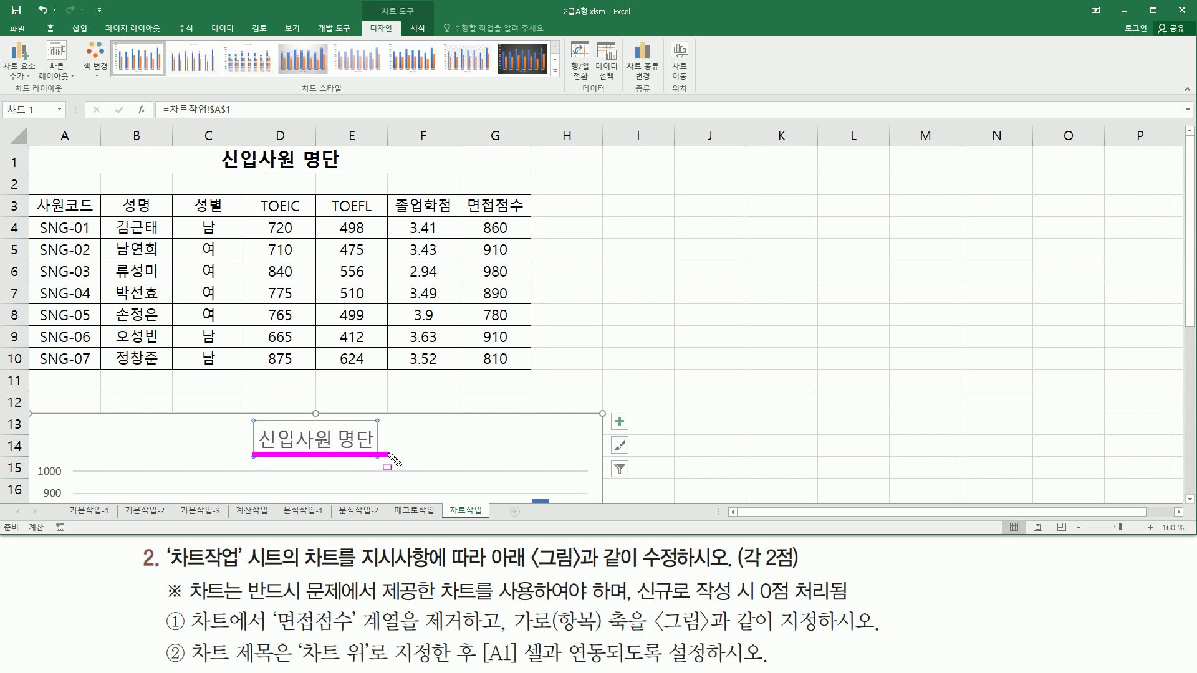
pyautogui.moveTo(215, 141); pyautogui.dragTo(371, 176)
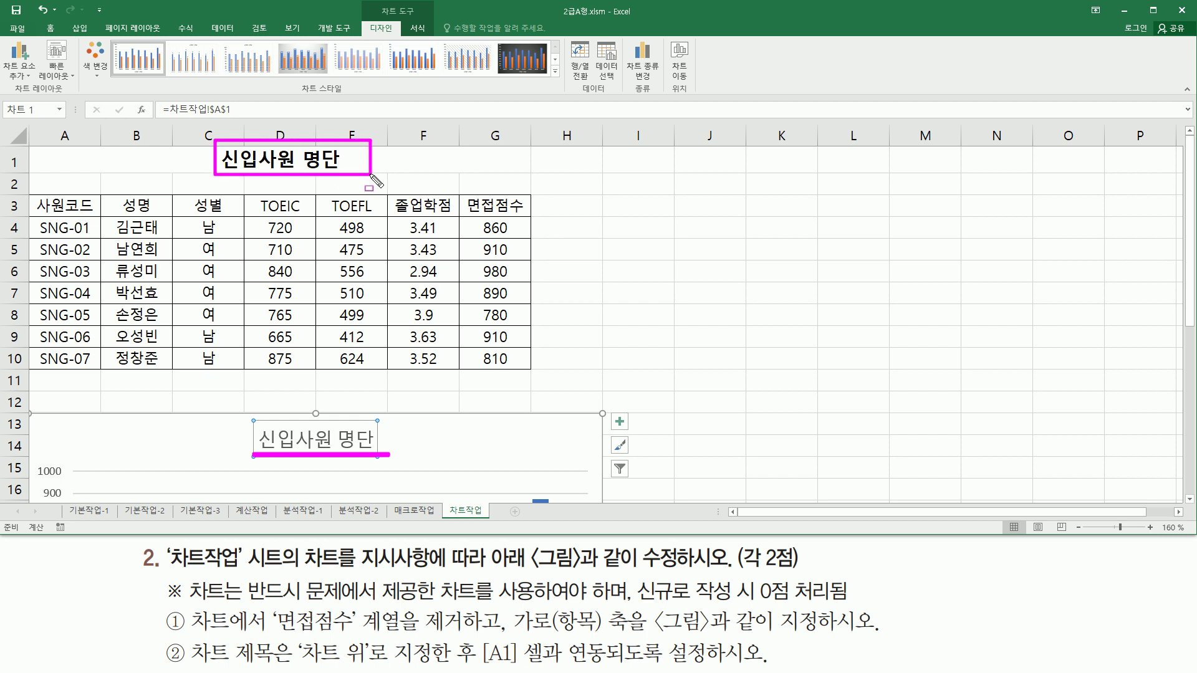
pyautogui.press('Escape')
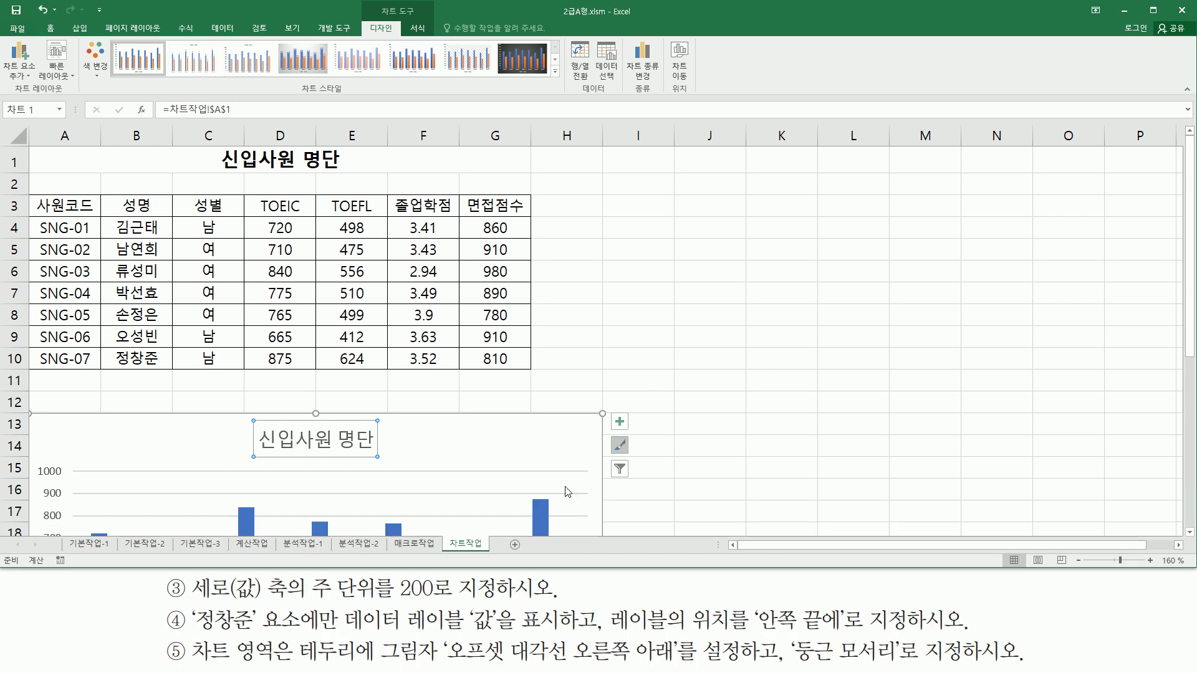
# Open the axis formatting (축 서식) for the column chart's vertical value axis.
pyautogui.moveTo(184, 575)
pyautogui.mouseDown()
pyautogui.moveTo(295, 603)
pyautogui.moveTo(454, 602)
pyautogui.mouseUp()
pyautogui.press('Escape')
pyautogui.click(1188, 534)
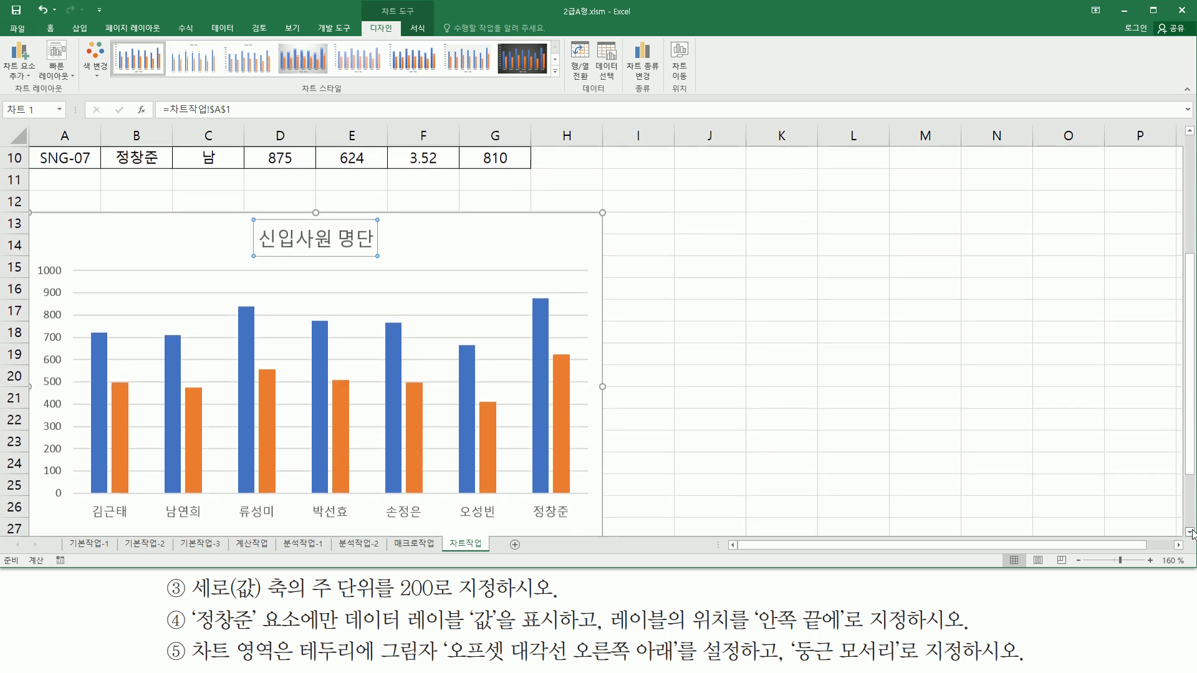
pyautogui.moveTo(50, 462); pyautogui.dragTo(72, 480)
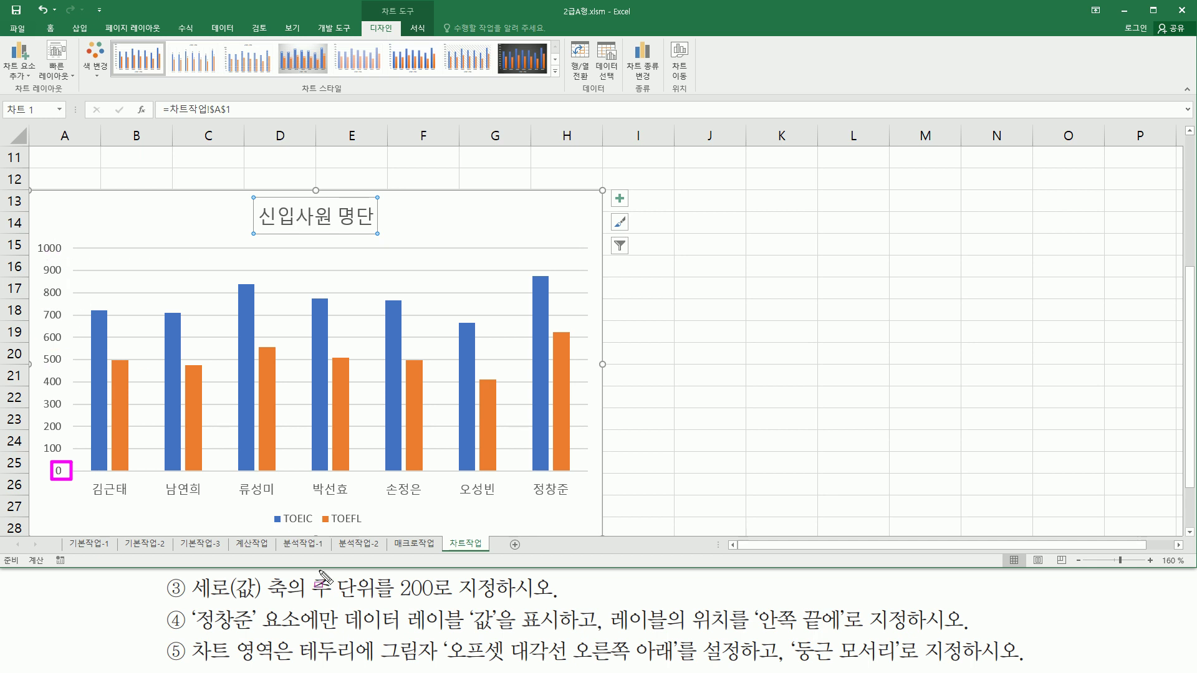
pyautogui.moveTo(306, 603); pyautogui.dragTo(443, 604)
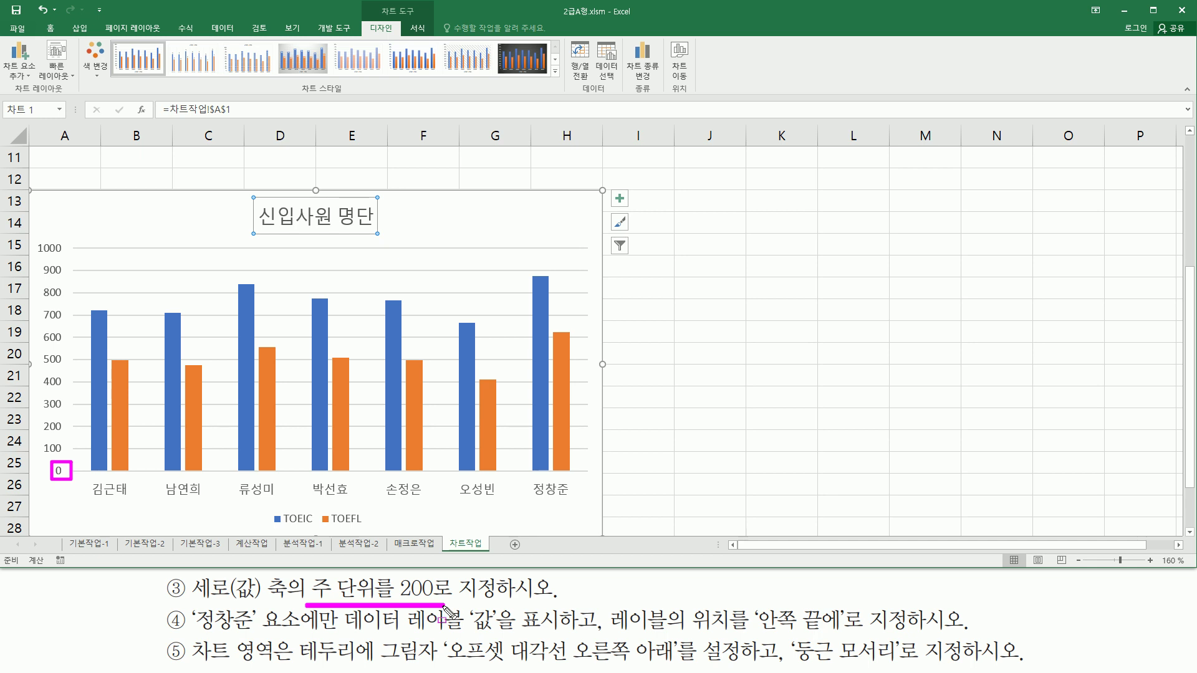
pyautogui.press('Escape')
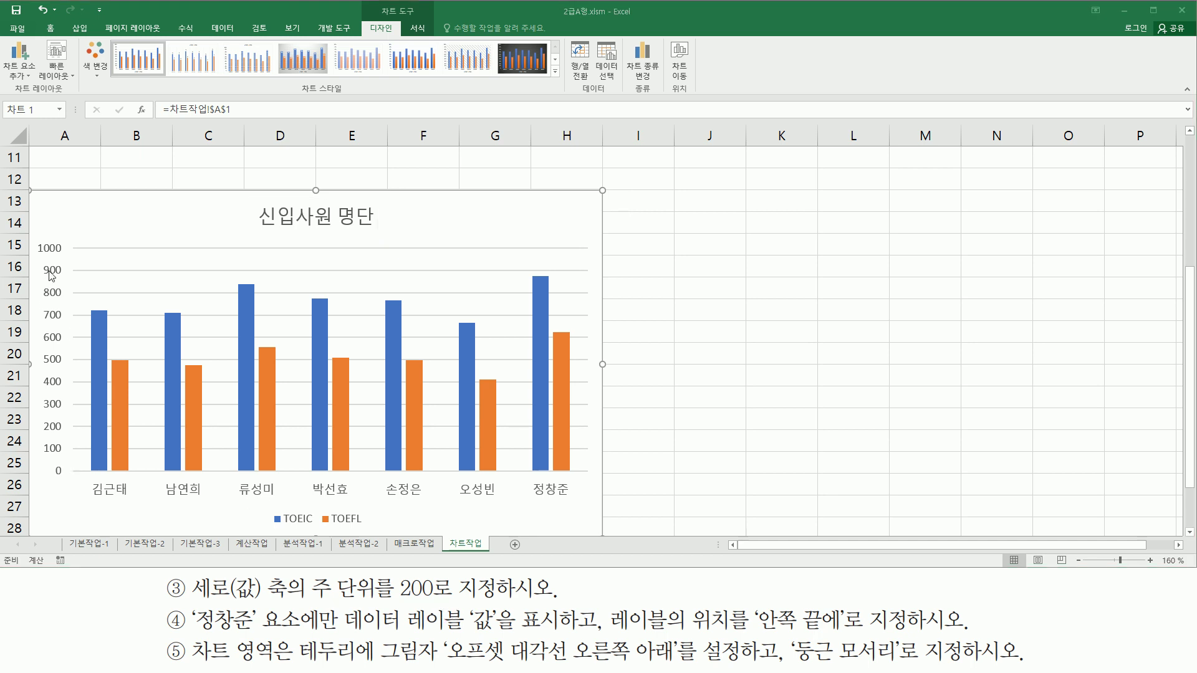
pyautogui.click(53, 254)
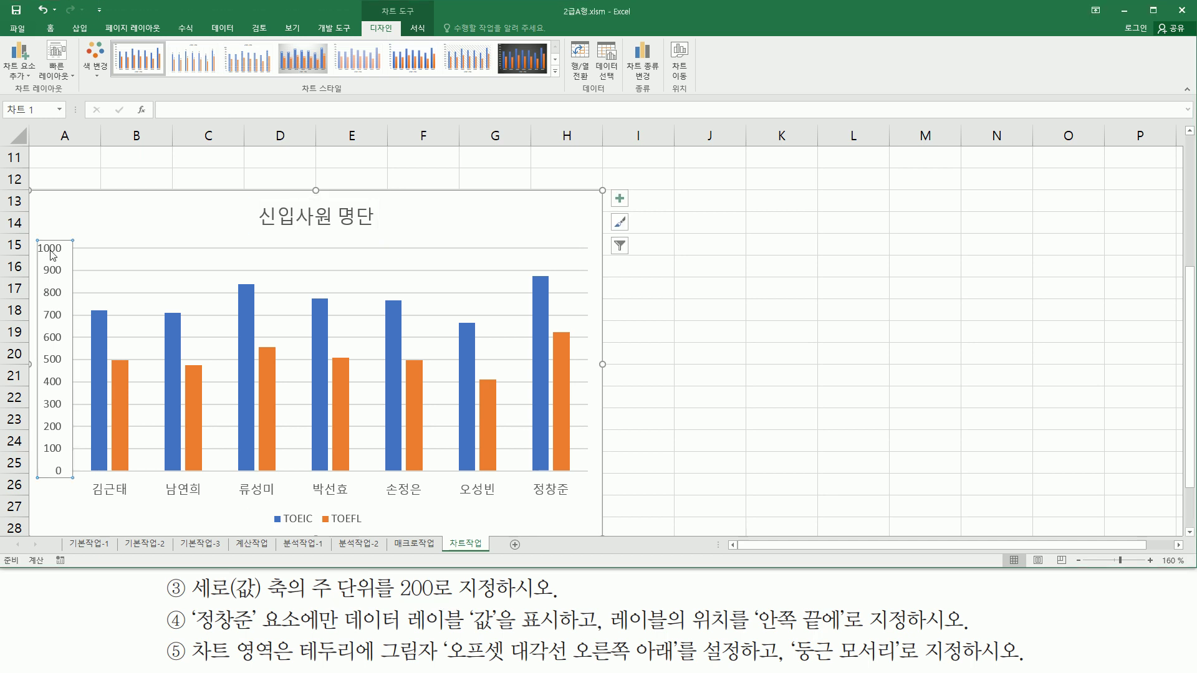
pyautogui.rightClick(53, 254)
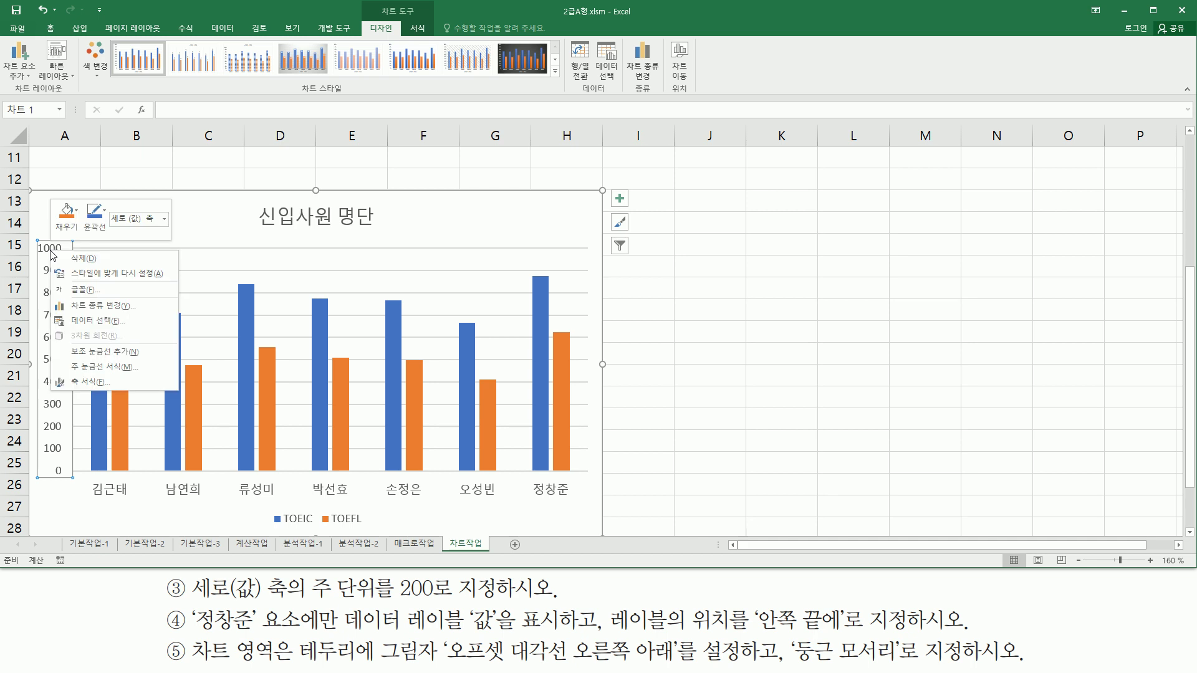
pyautogui.click(88, 383)
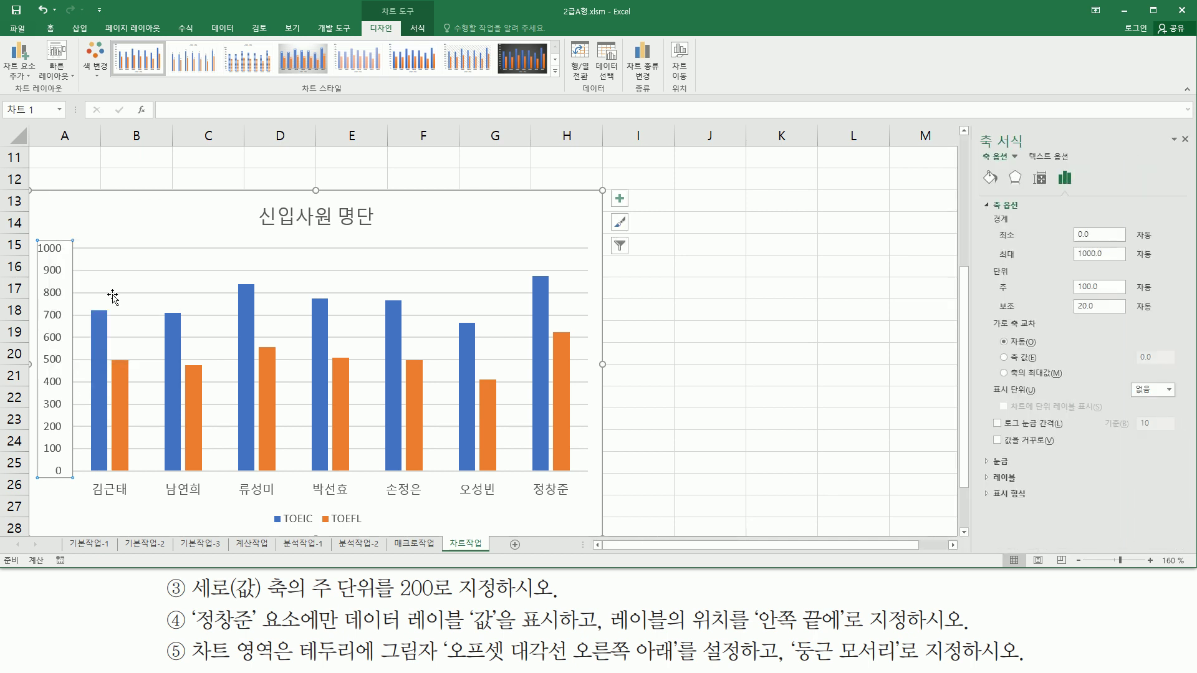
# Set the vertical value axis major unit (주 단위) to 200.
pyautogui.moveTo(970, 122); pyautogui.dragTo(1037, 153)
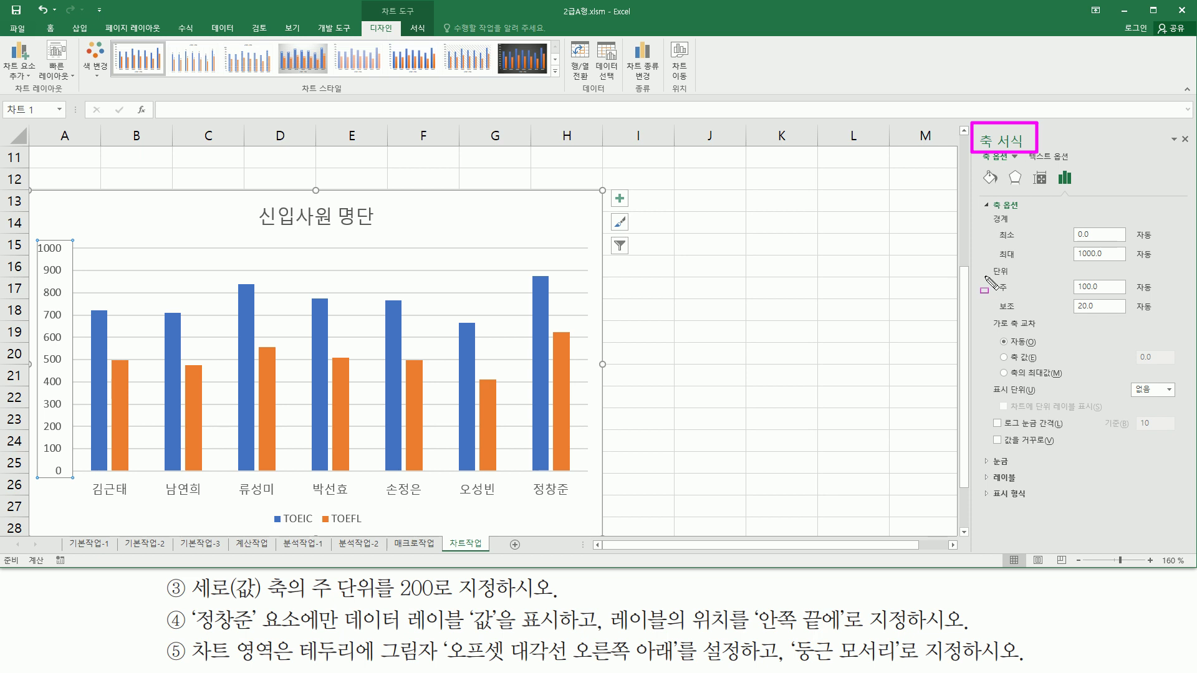
pyautogui.moveTo(984, 259)
pyautogui.mouseDown()
pyautogui.moveTo(1024, 298)
pyautogui.moveTo(1139, 299)
pyautogui.mouseUp()
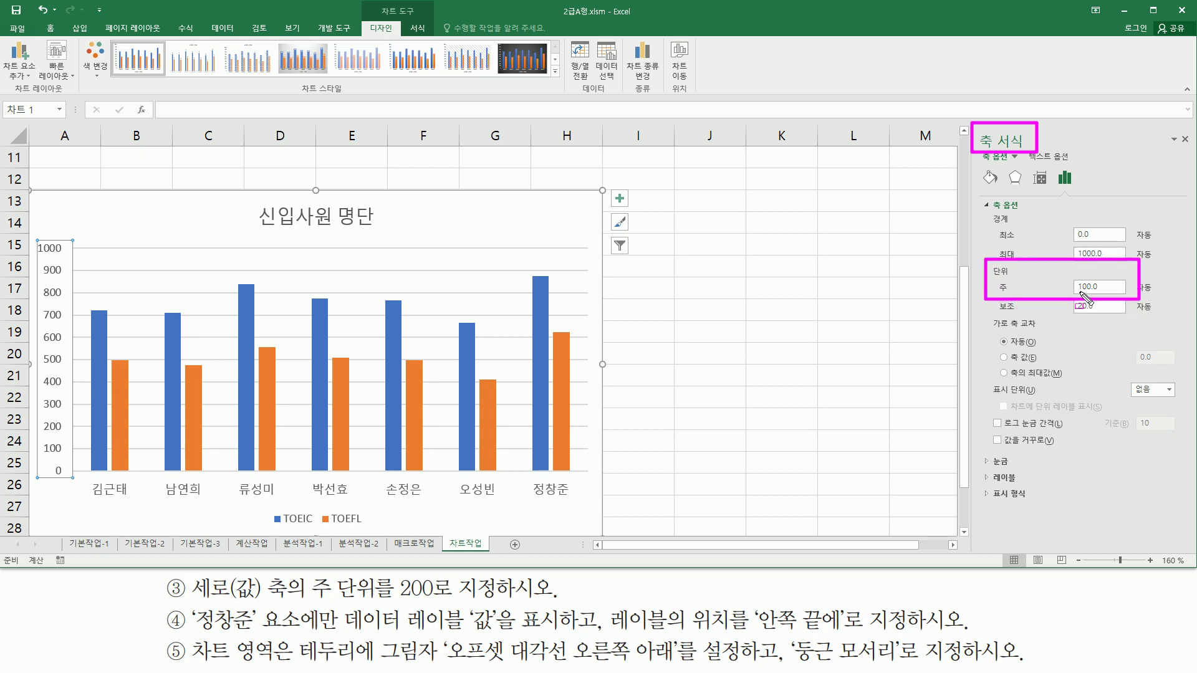
pyautogui.press('Escape')
pyautogui.click(1102, 287)
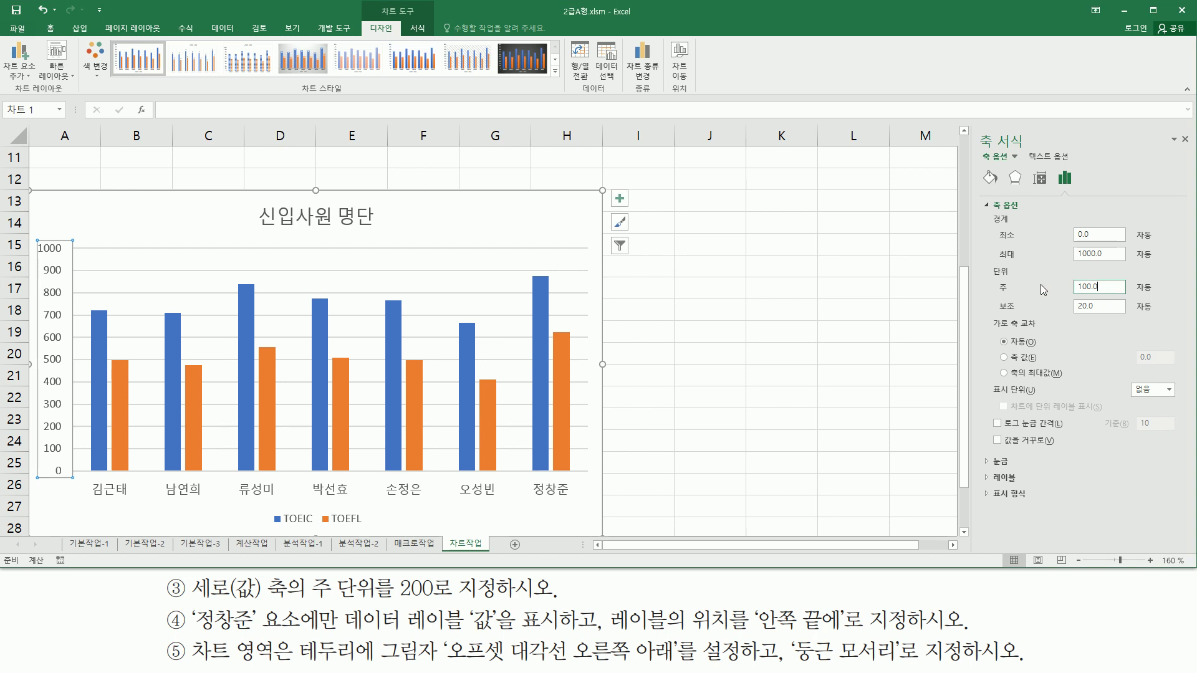
pyautogui.press('BackSpace')
pyautogui.press('BackSpace')
pyautogui.press('BackSpace')
pyautogui.press('BackSpace')
pyautogui.press('Return')
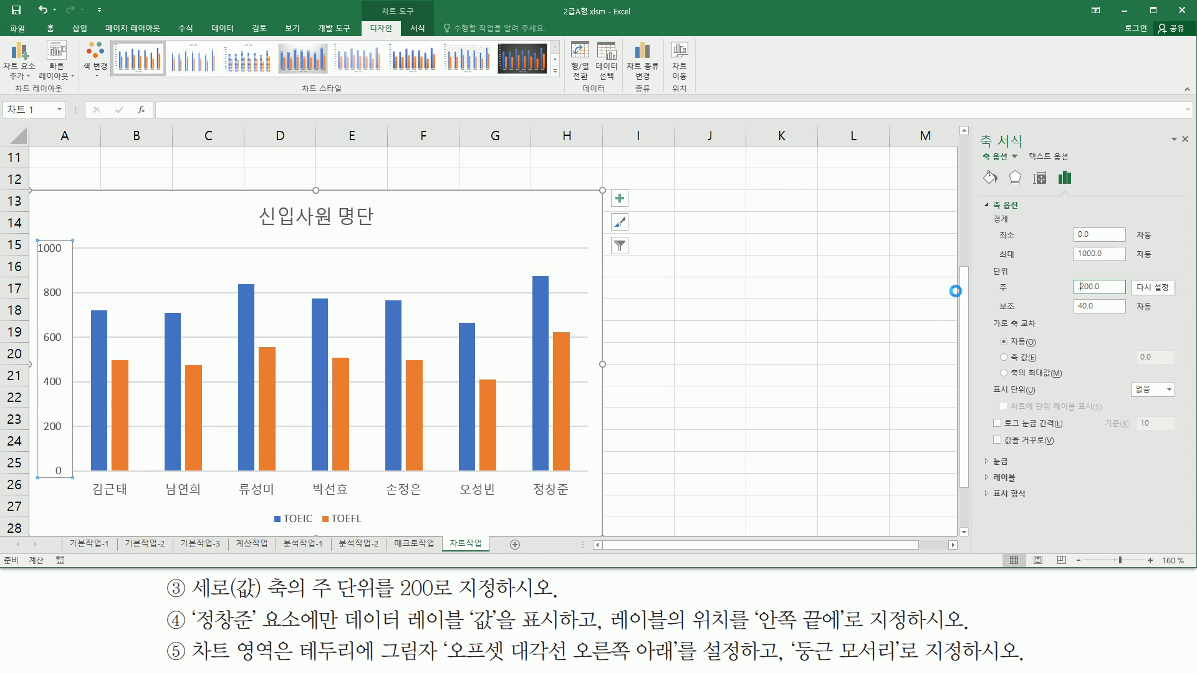
# Check the vertical axis labels against the required major unit of 200 and close the axis formatting.
pyautogui.moveTo(987, 263); pyautogui.dragTo(1122, 309)
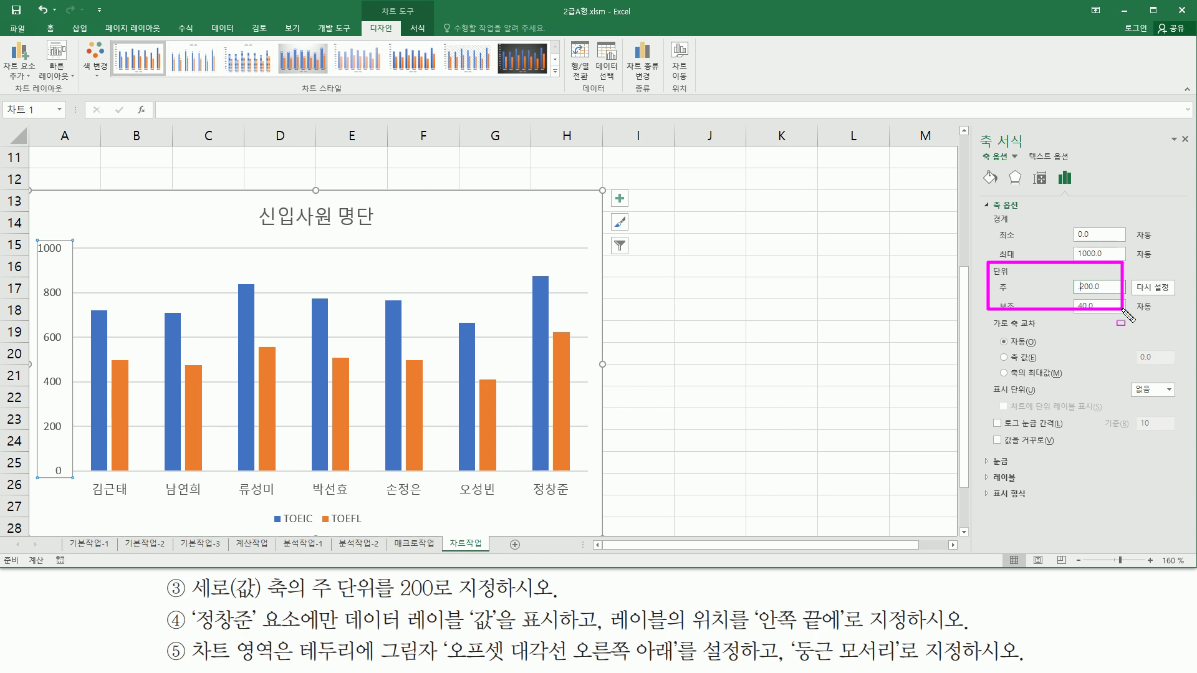
pyautogui.moveTo(46, 463); pyautogui.dragTo(71, 478)
pyautogui.moveTo(38, 237); pyautogui.dragTo(61, 257)
pyautogui.moveTo(39, 415); pyautogui.dragTo(61, 431)
pyautogui.moveTo(44, 370); pyautogui.dragTo(73, 396)
pyautogui.moveTo(46, 321); pyautogui.dragTo(66, 347)
pyautogui.moveTo(32, 275); pyautogui.dragTo(71, 304)
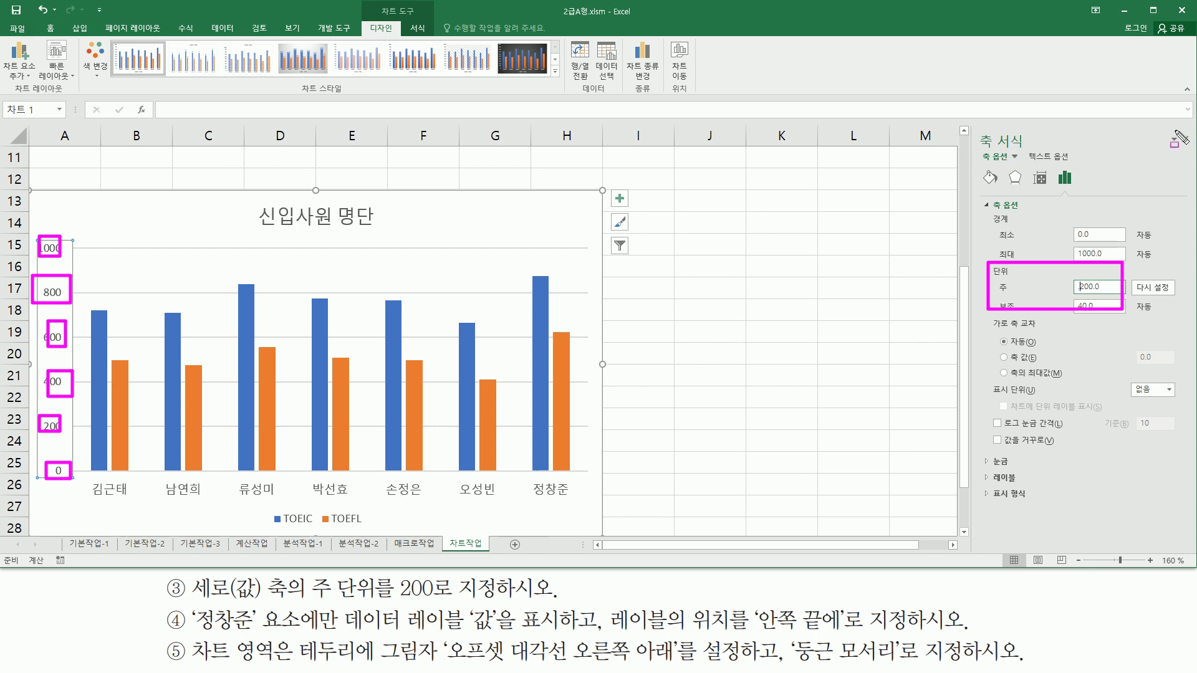
pyautogui.moveTo(1176, 129); pyautogui.dragTo(1194, 154)
pyautogui.press('Escape')
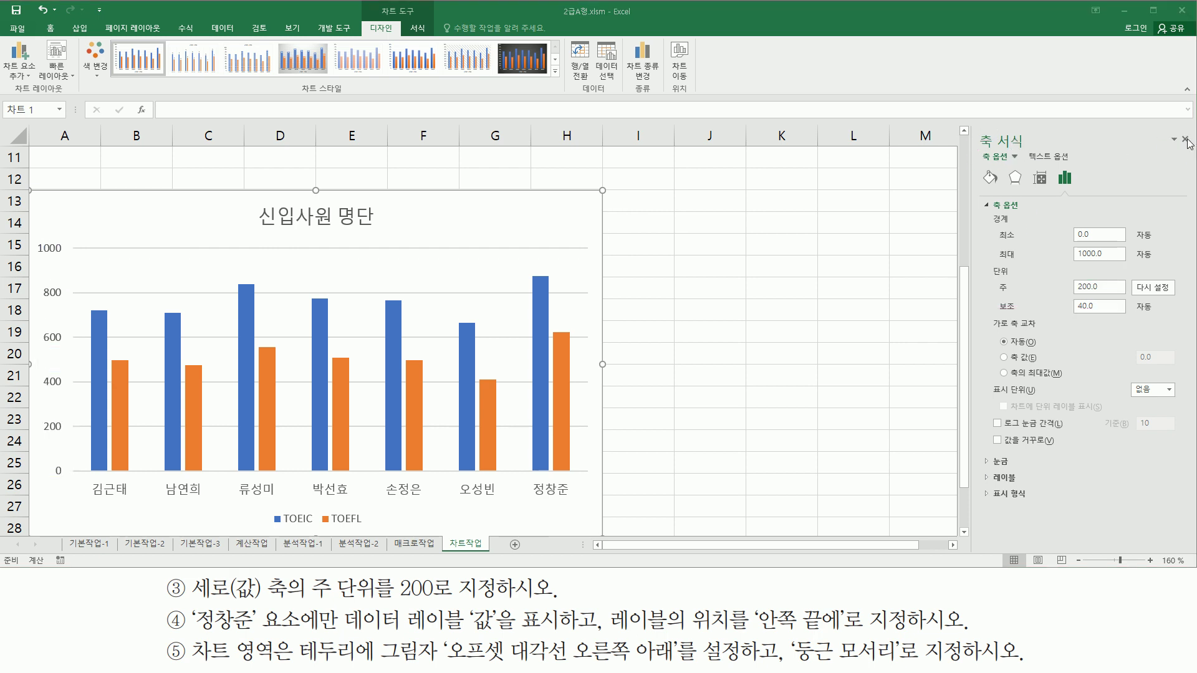
pyautogui.click(1186, 140)
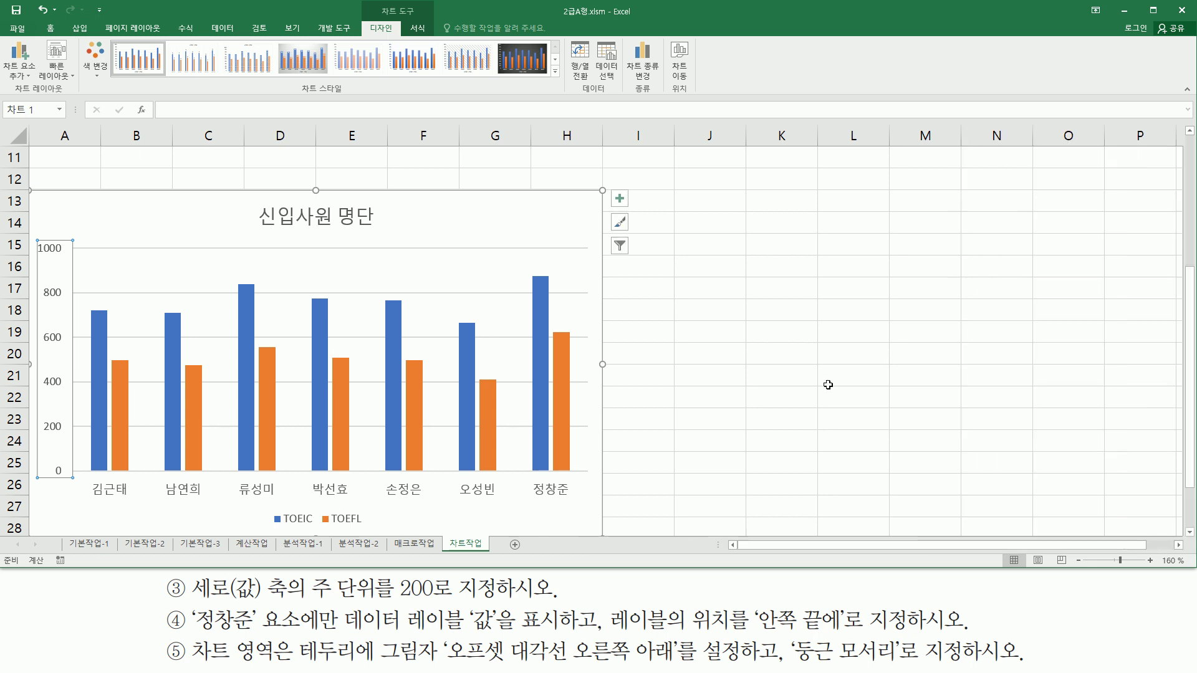
# Review the fourth task instruction about the data label value and label position for the chart's last category.
pyautogui.hotkey('ctrl', '2')
pyautogui.moveTo(193, 604)
pyautogui.mouseDown()
pyautogui.moveTo(235, 646)
pyautogui.moveTo(340, 639)
pyautogui.mouseUp()
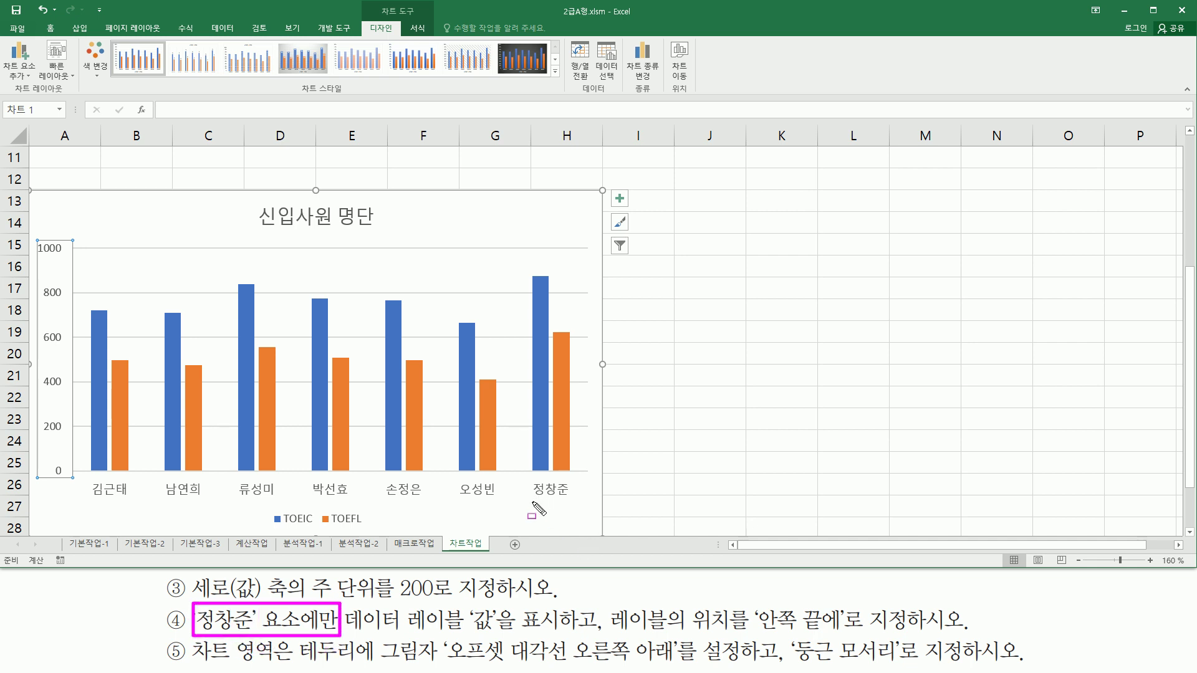
pyautogui.moveTo(533, 503); pyautogui.dragTo(576, 481)
pyautogui.moveTo(347, 642)
pyautogui.mouseDown()
pyautogui.moveTo(464, 641)
pyautogui.moveTo(480, 600)
pyautogui.moveTo(534, 633)
pyautogui.moveTo(736, 637)
pyautogui.mouseUp()
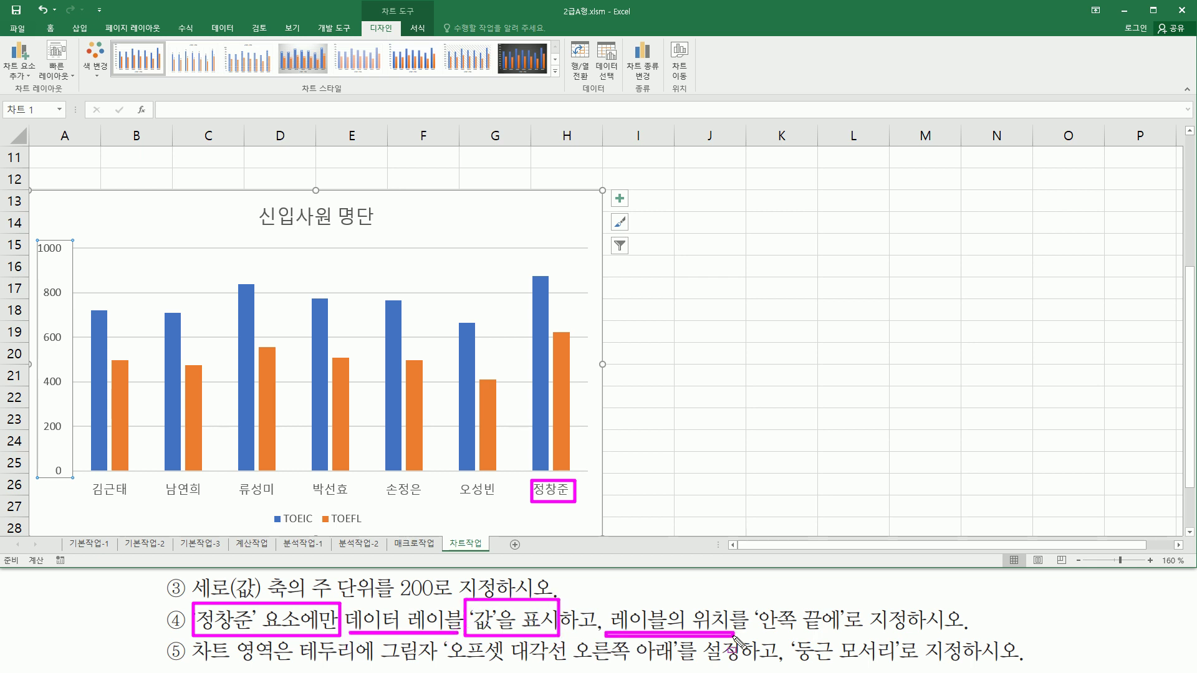
pyautogui.moveTo(754, 597)
pyautogui.mouseDown()
pyautogui.moveTo(773, 616)
pyautogui.moveTo(847, 636)
pyautogui.mouseUp()
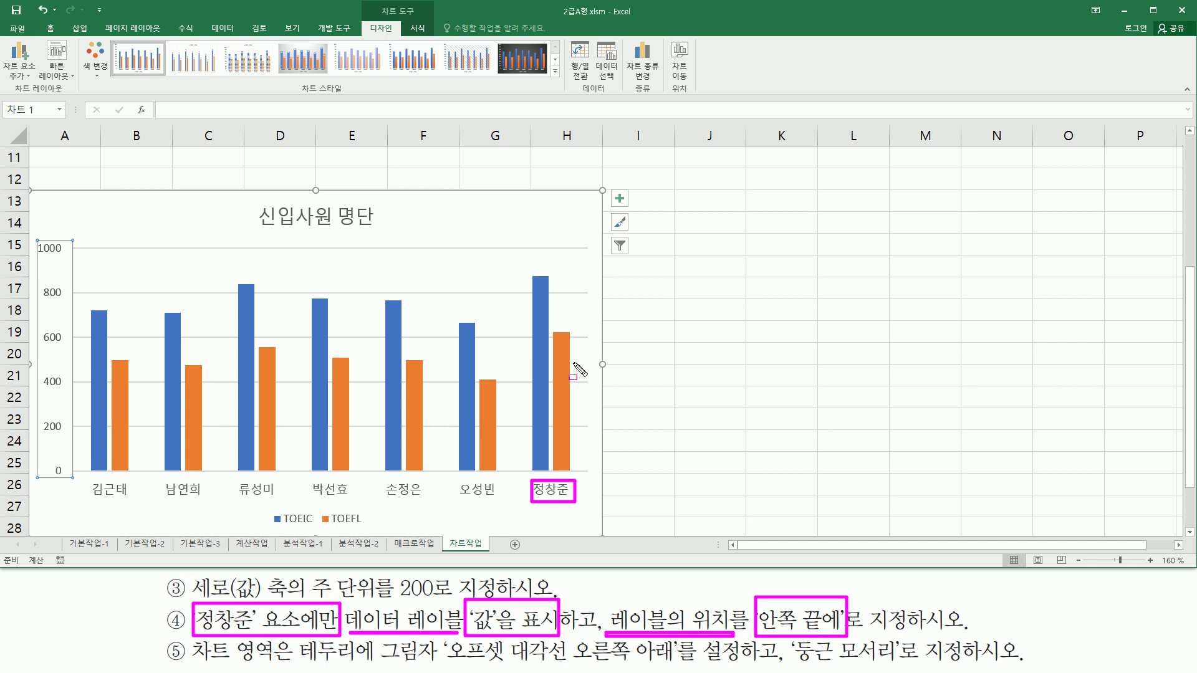
# Add a value data label at inside end (안쪽 끝에) to only the last category's TOEIC column.
pyautogui.press('Escape')
pyautogui.click(542, 287)
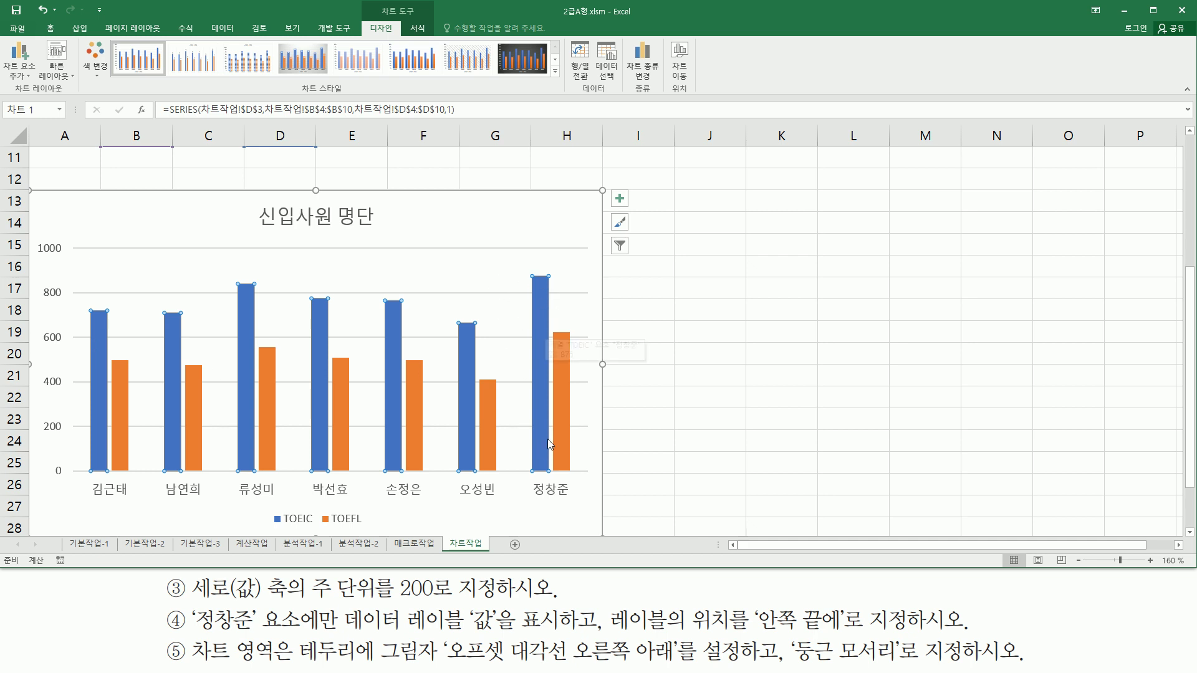
pyautogui.moveTo(540, 291)
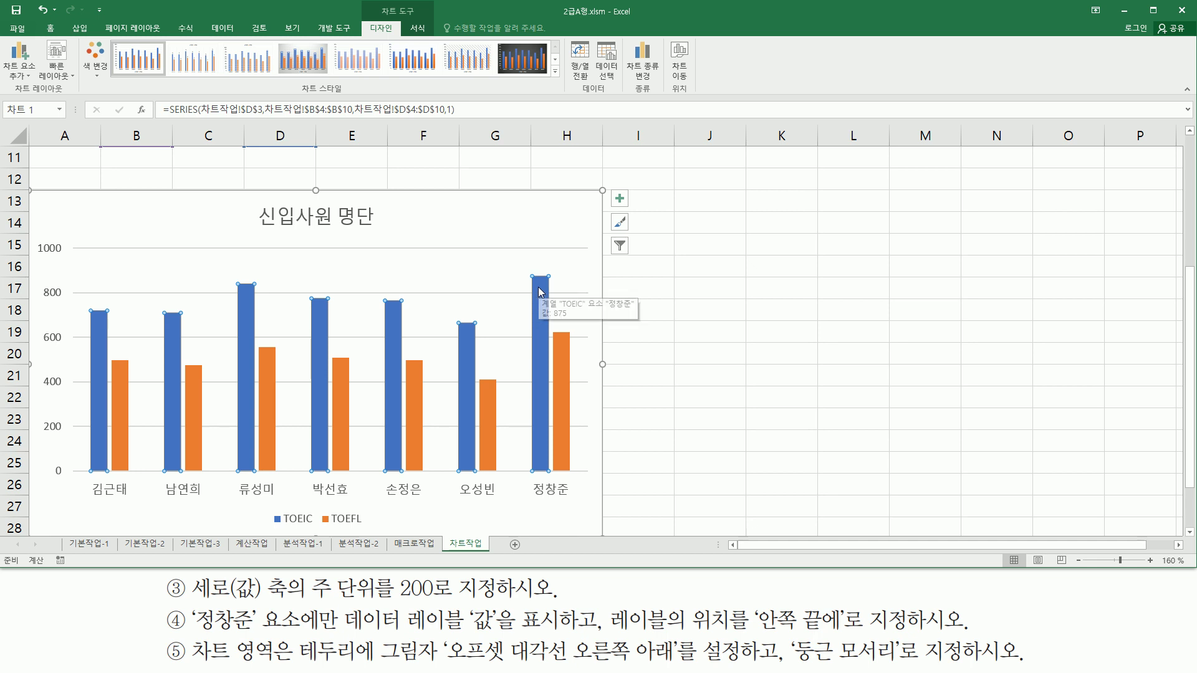
pyautogui.click(540, 291)
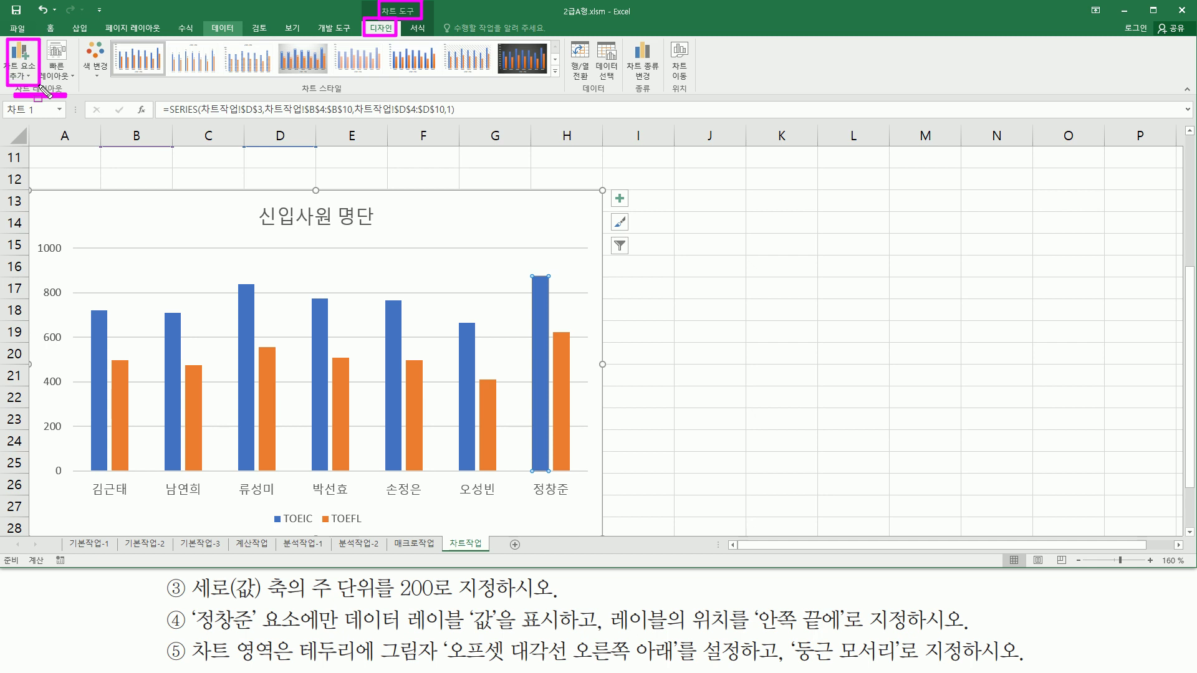
pyautogui.click(21, 76)
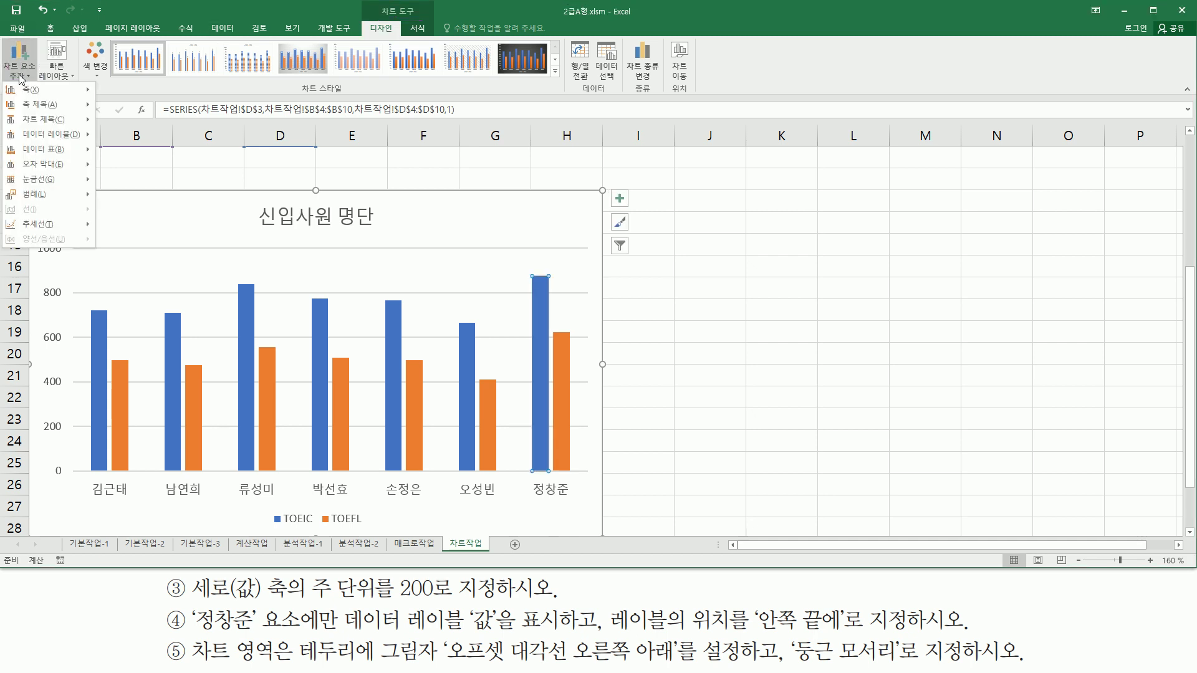
pyautogui.moveTo(68, 136)
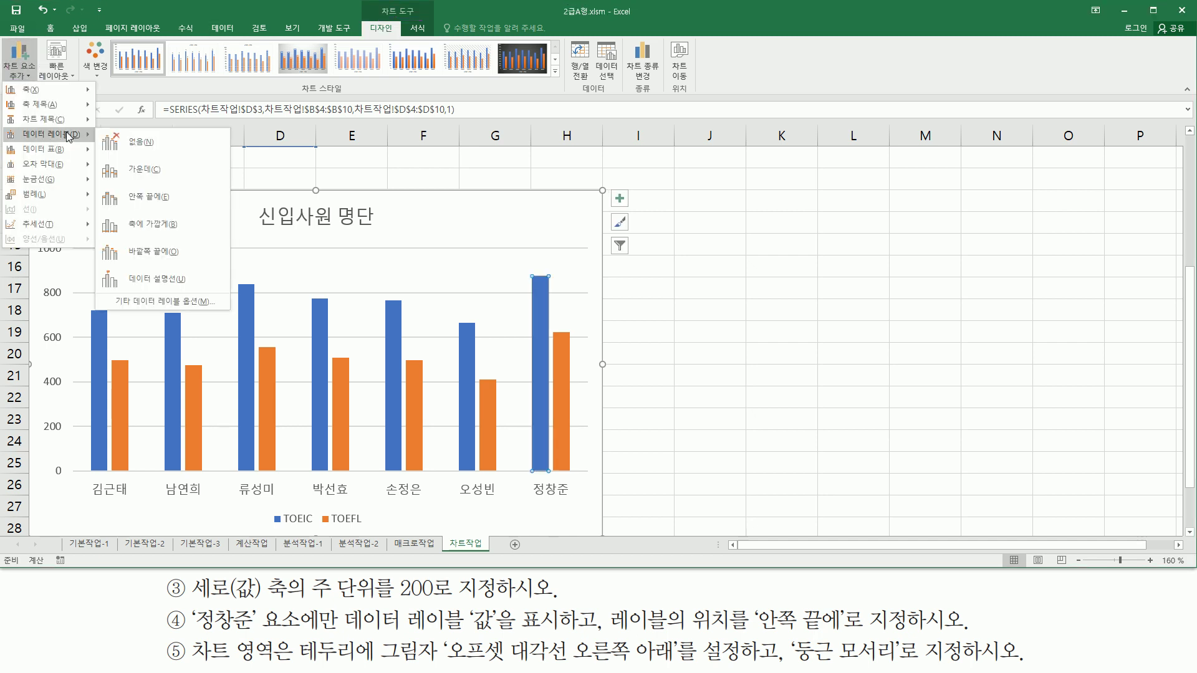
pyautogui.click(148, 198)
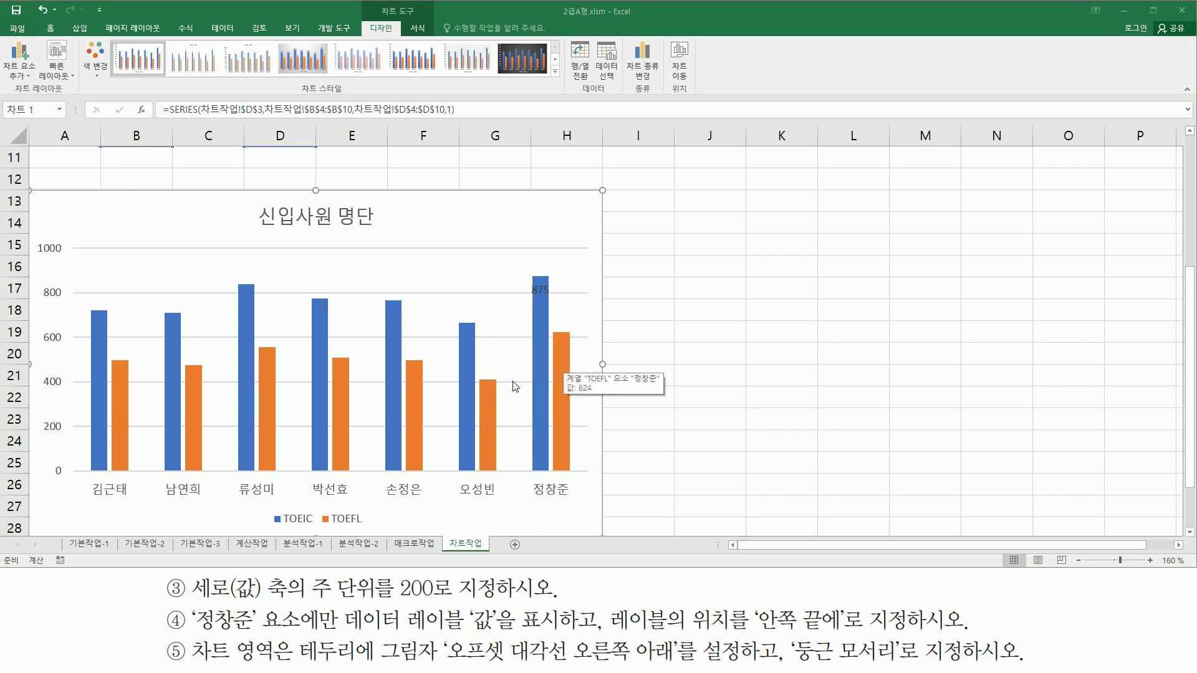
# Add a value data label at inside end (안쪽 끝에) to only the last category's TOEFL column.
pyautogui.click(561, 346)
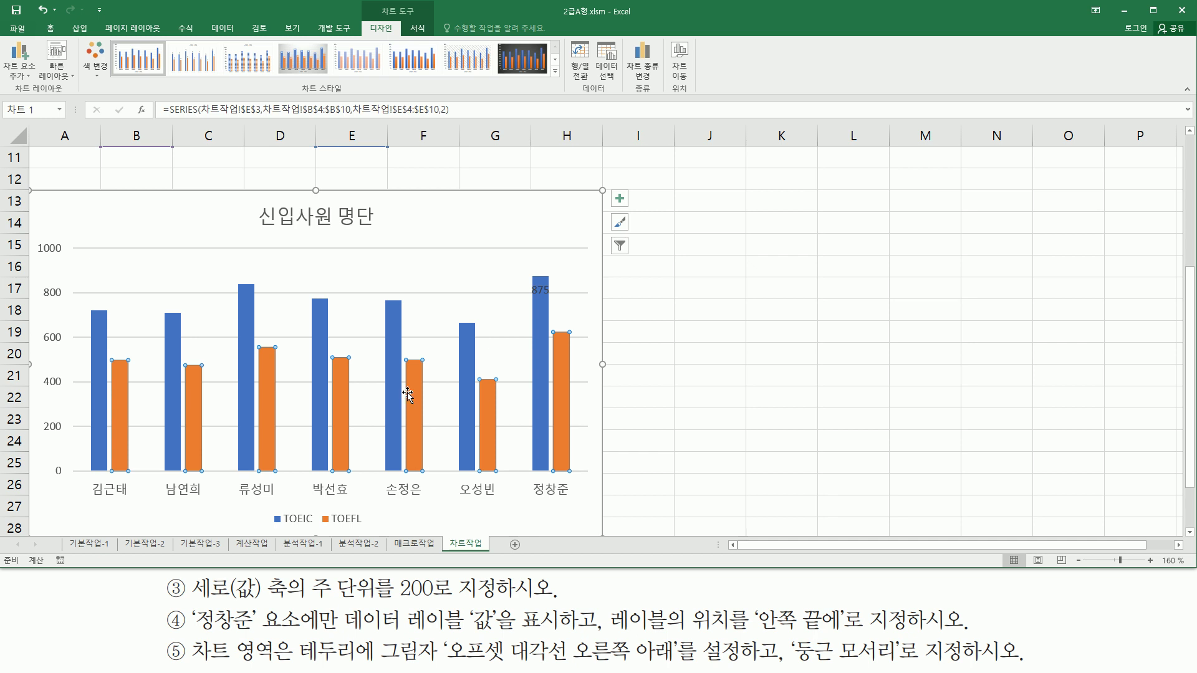
pyautogui.click(561, 351)
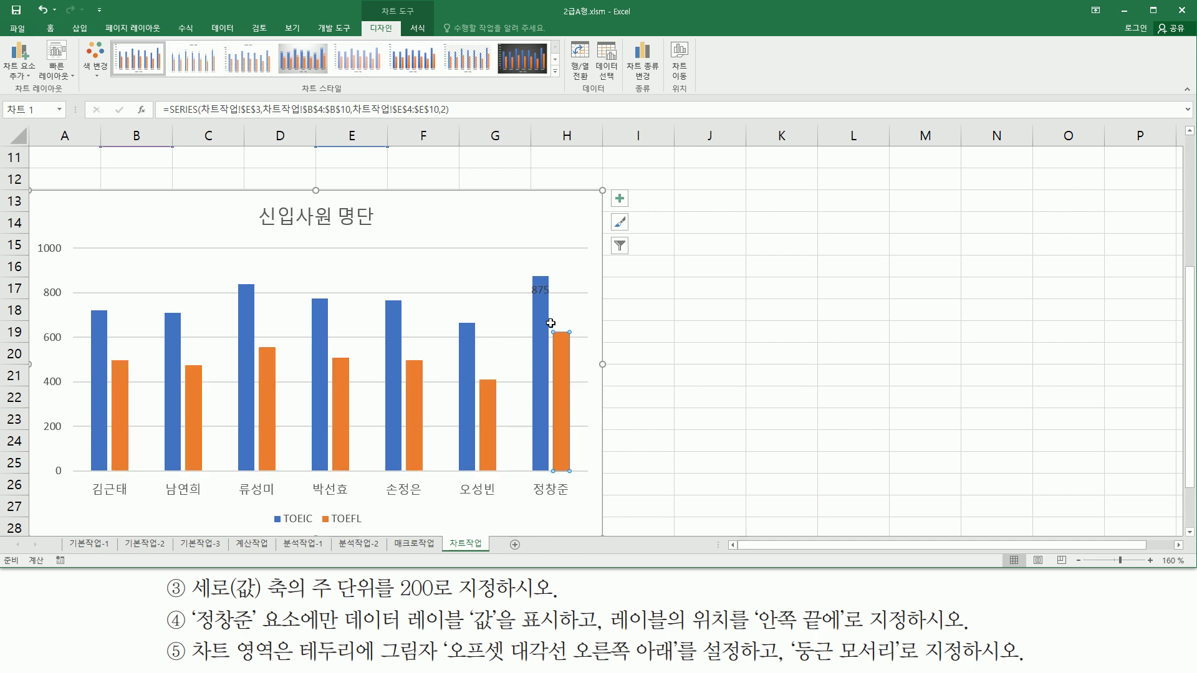
pyautogui.moveTo(549, 322); pyautogui.dragTo(576, 456)
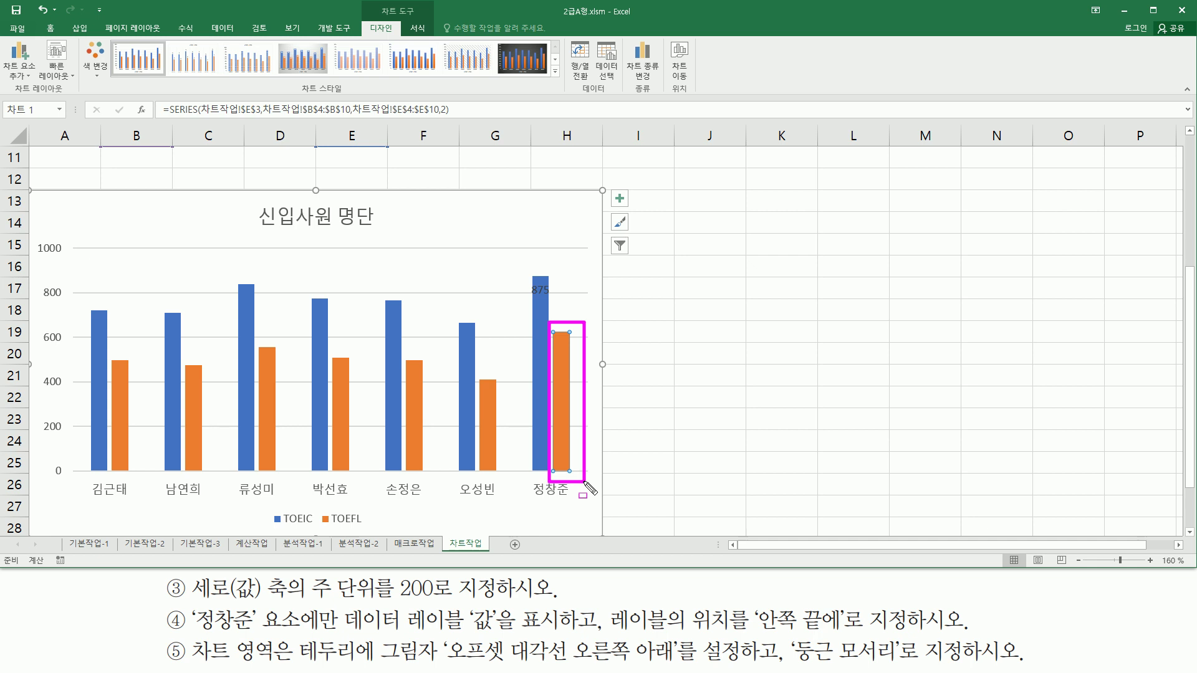
pyautogui.click(24, 68)
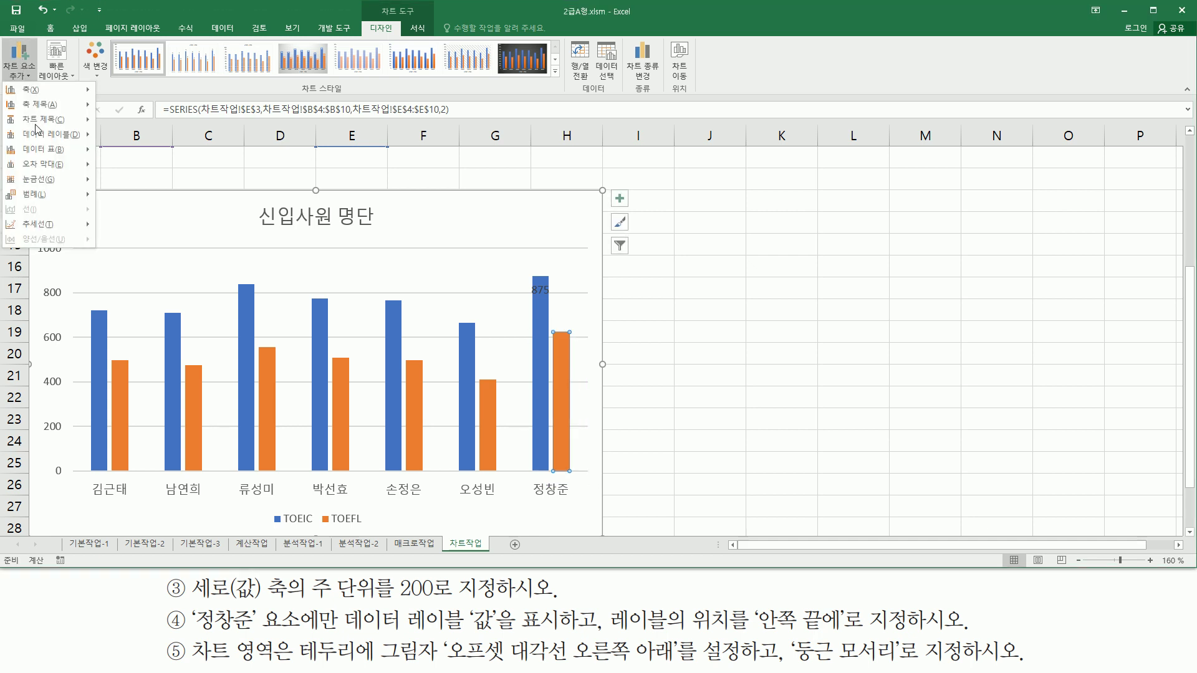
pyautogui.moveTo(41, 139)
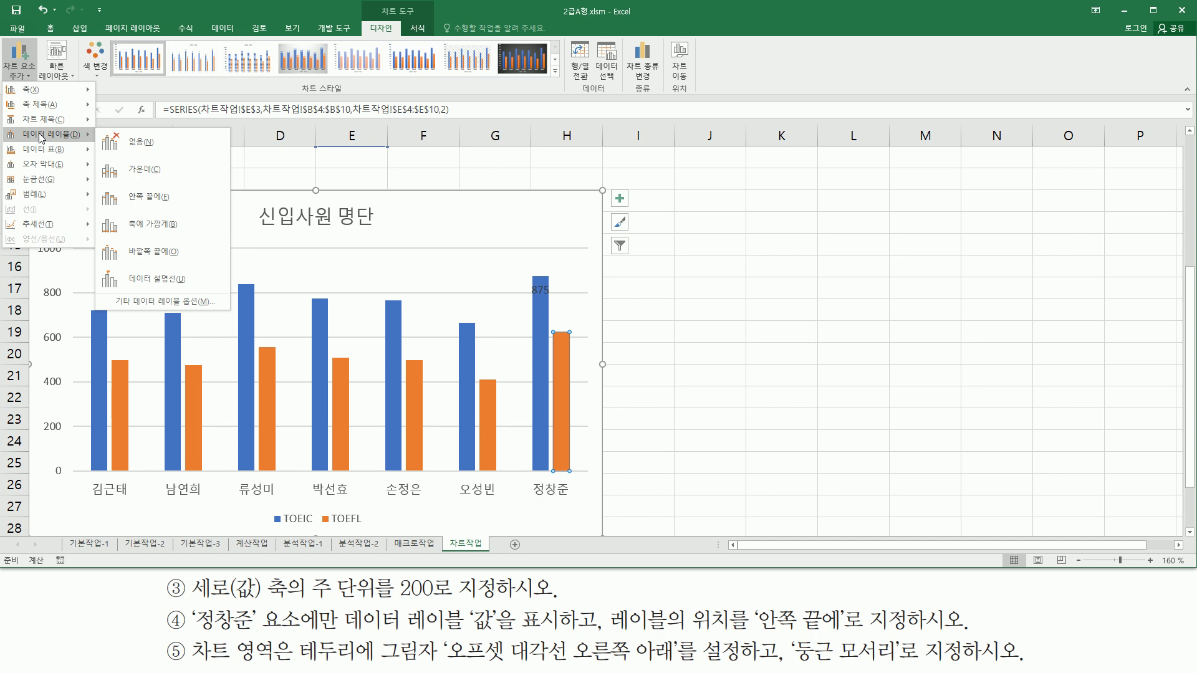
pyautogui.click(161, 198)
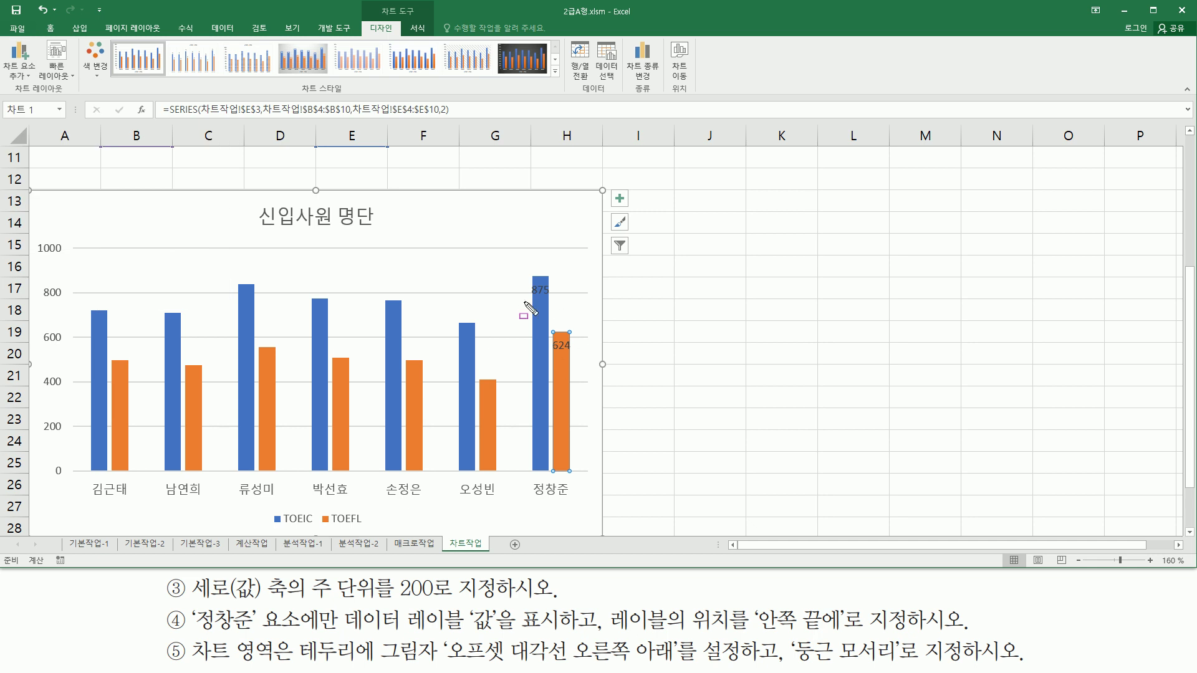
pyautogui.moveTo(525, 274)
pyautogui.mouseDown()
pyautogui.moveTo(569, 311)
pyautogui.moveTo(587, 358)
pyautogui.mouseUp()
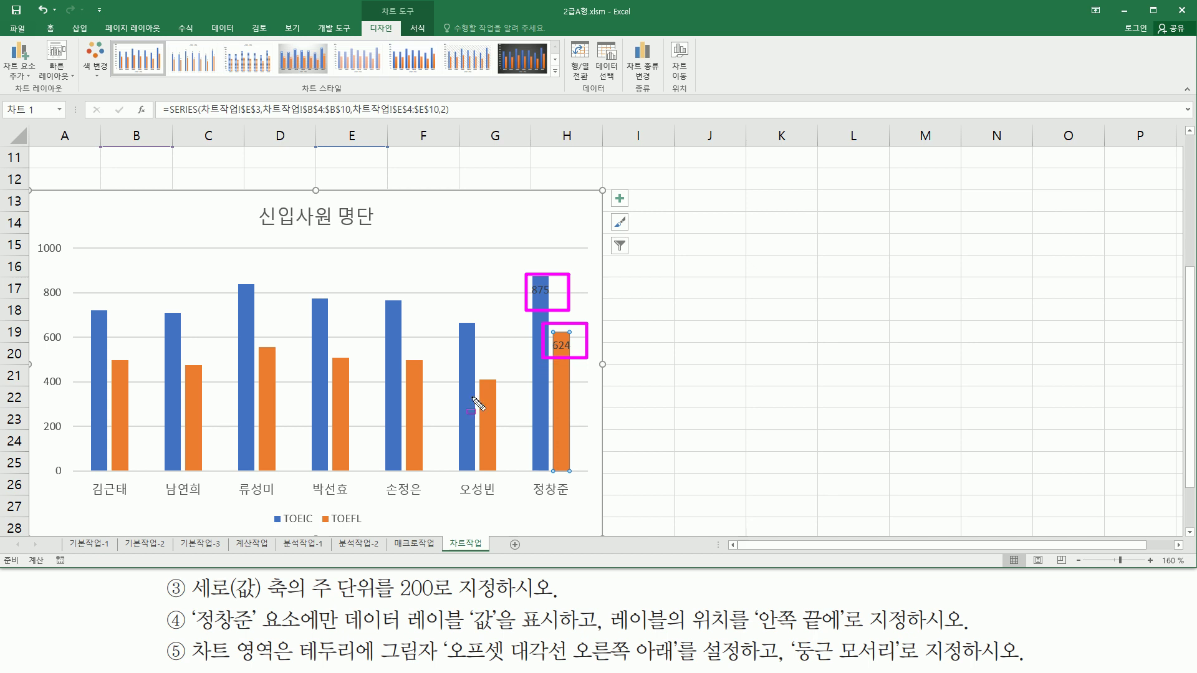
# Review the fifth task instruction and open the chart area formatting (차트 영역 서식).
pyautogui.moveTo(190, 634); pyautogui.dragTo(288, 667)
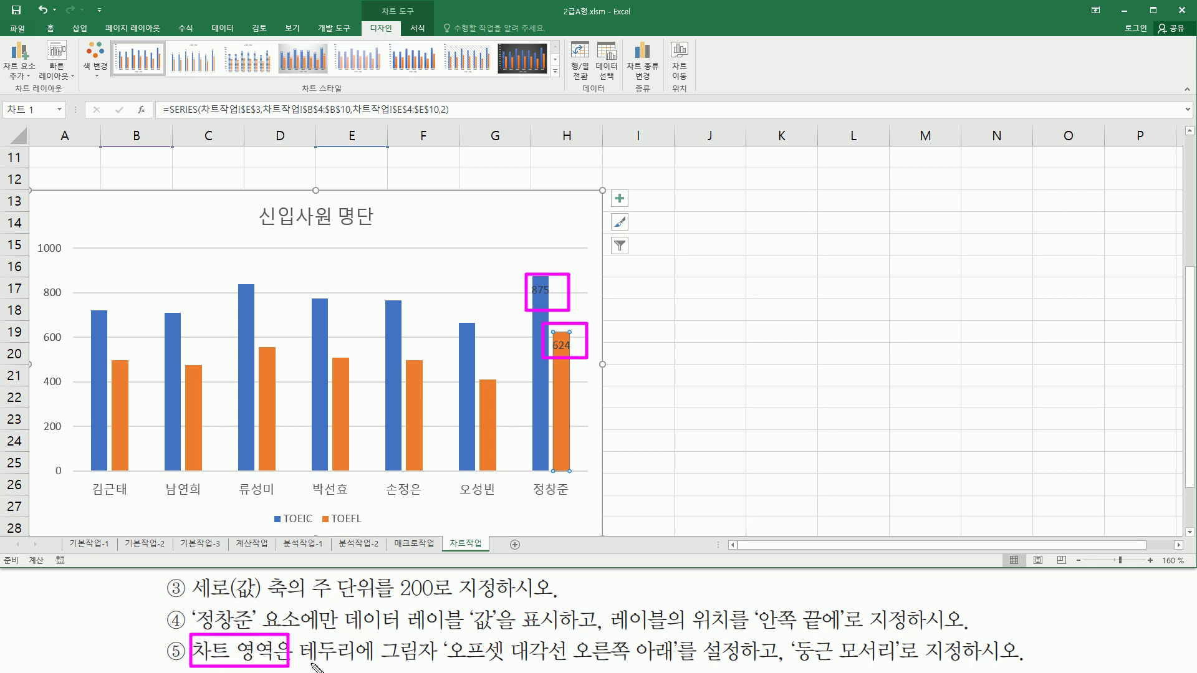
pyautogui.moveTo(297, 667); pyautogui.dragTo(677, 668)
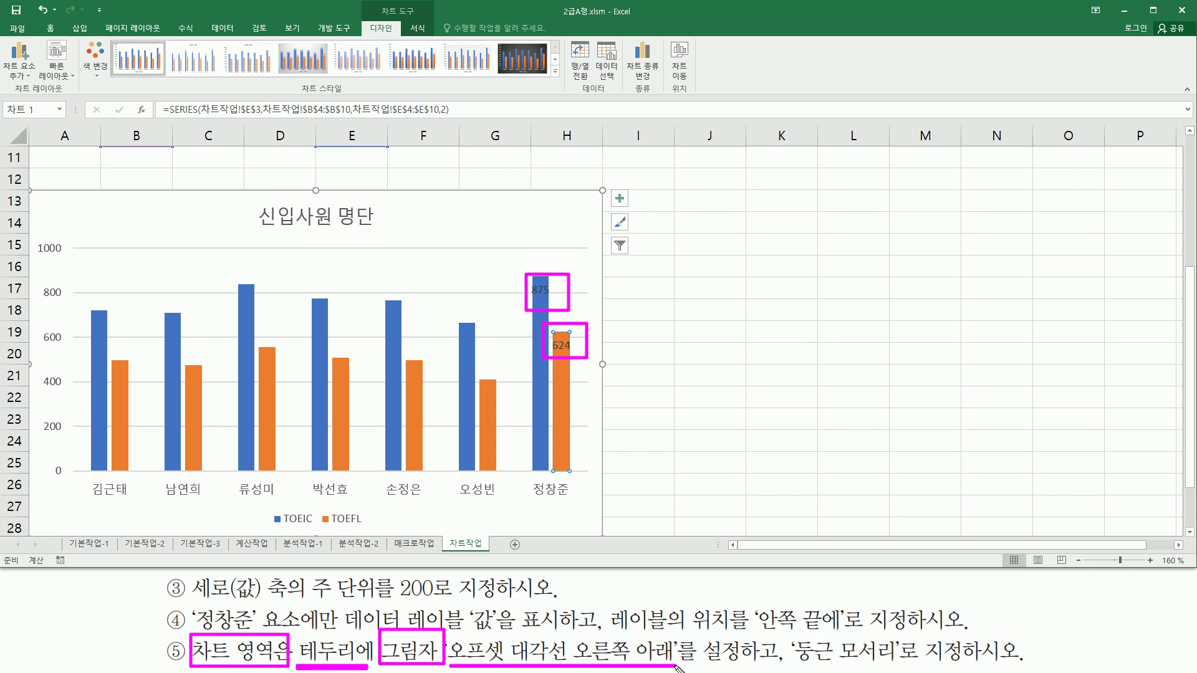
pyautogui.moveTo(790, 634); pyautogui.dragTo(905, 668)
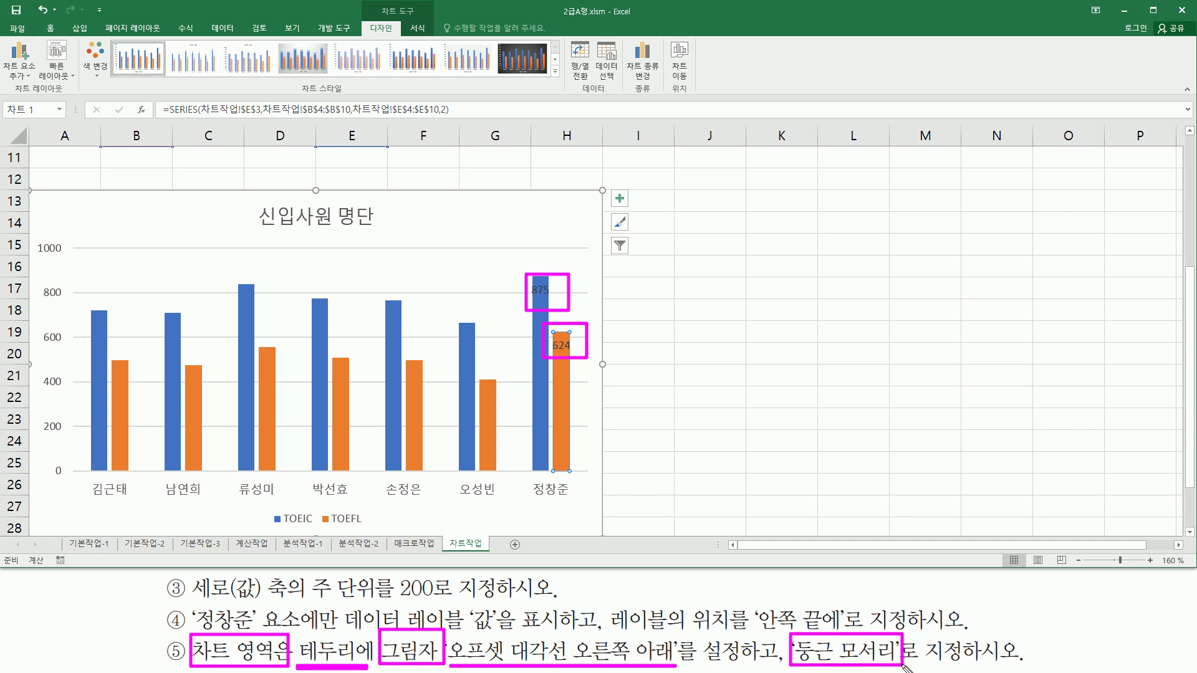
pyautogui.press('Escape')
pyautogui.click(584, 195)
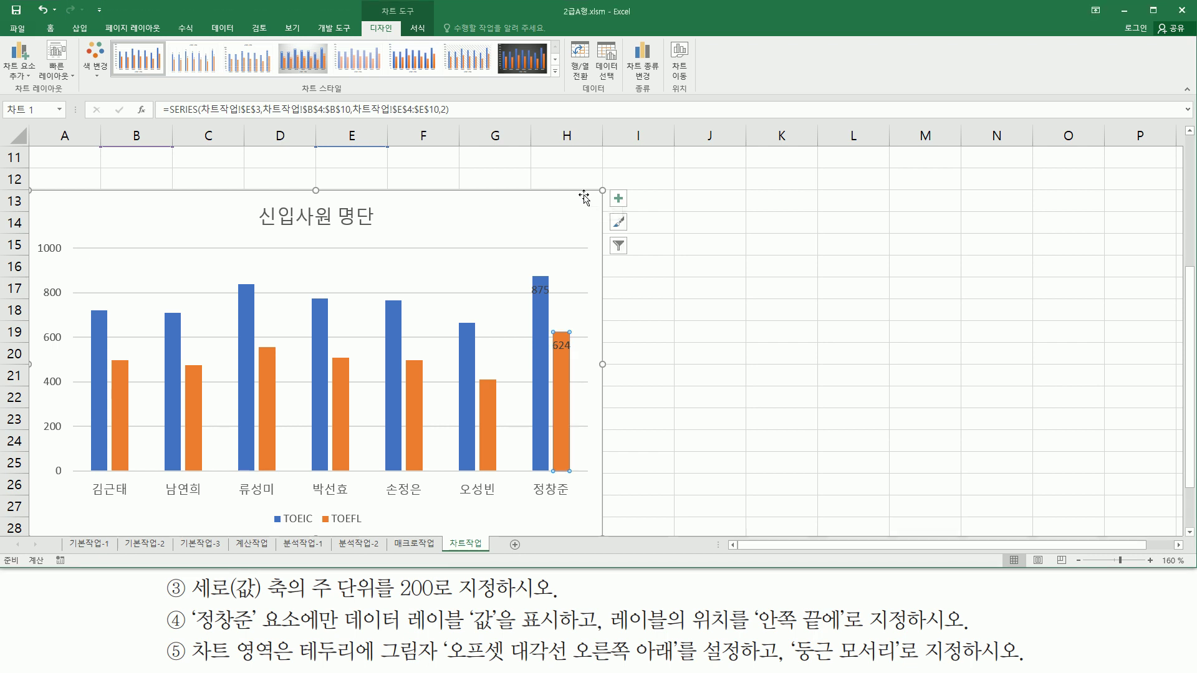
pyautogui.rightClick(585, 197)
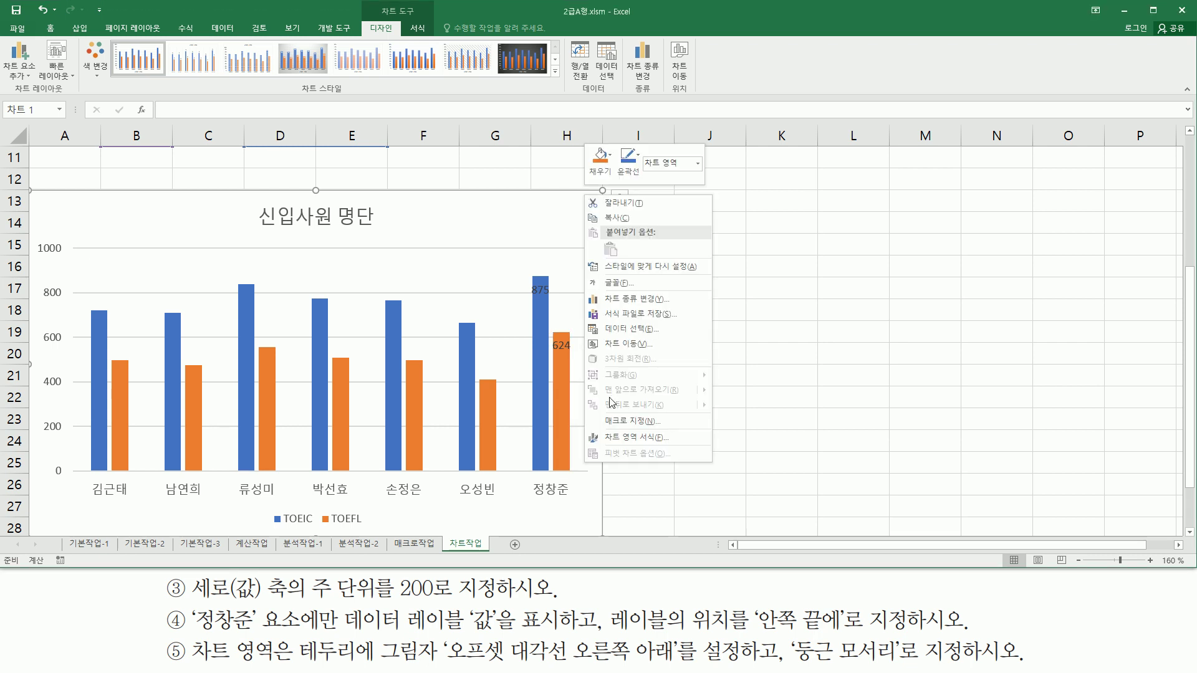
pyautogui.click(634, 440)
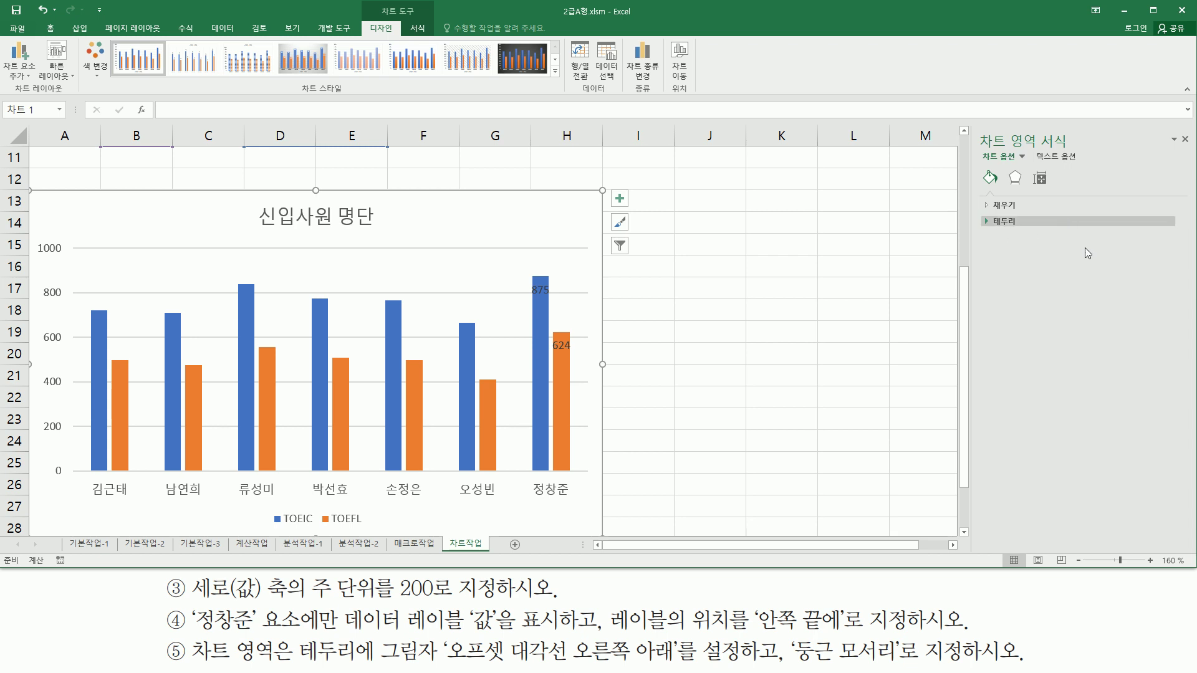
# Turn on rounded corners (둥근 모서리) for the chart area's border (테두리).
pyautogui.moveTo(975, 122); pyautogui.dragTo(1085, 153)
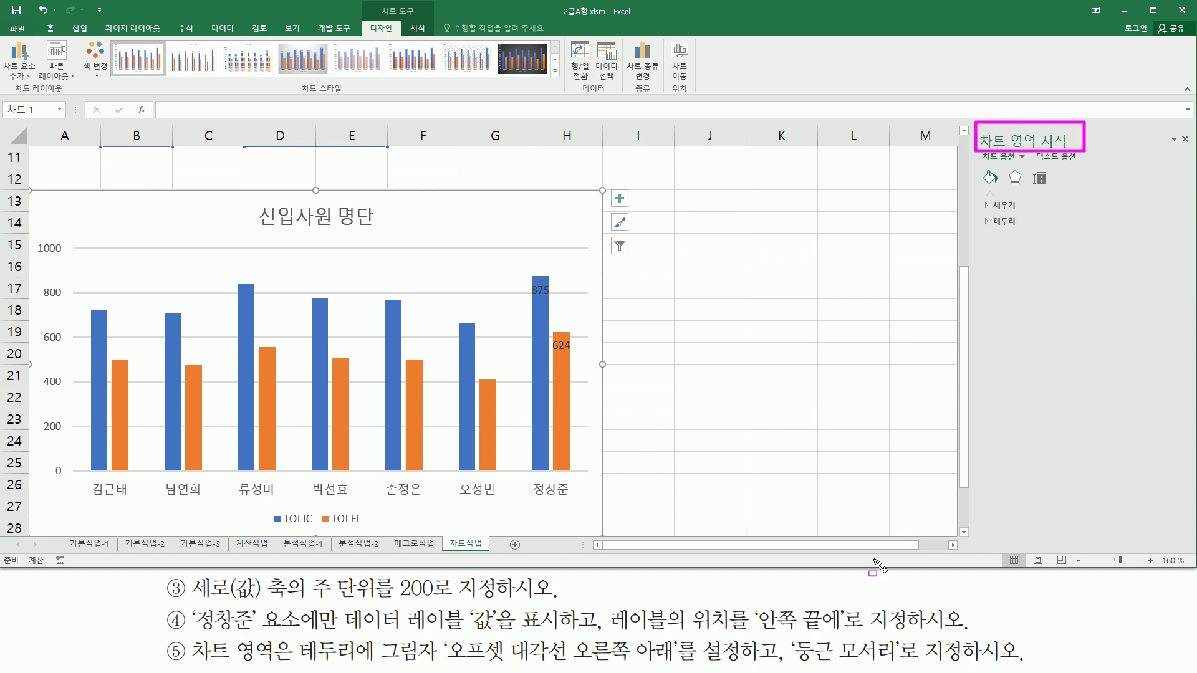
pyautogui.moveTo(790, 635); pyautogui.dragTo(902, 665)
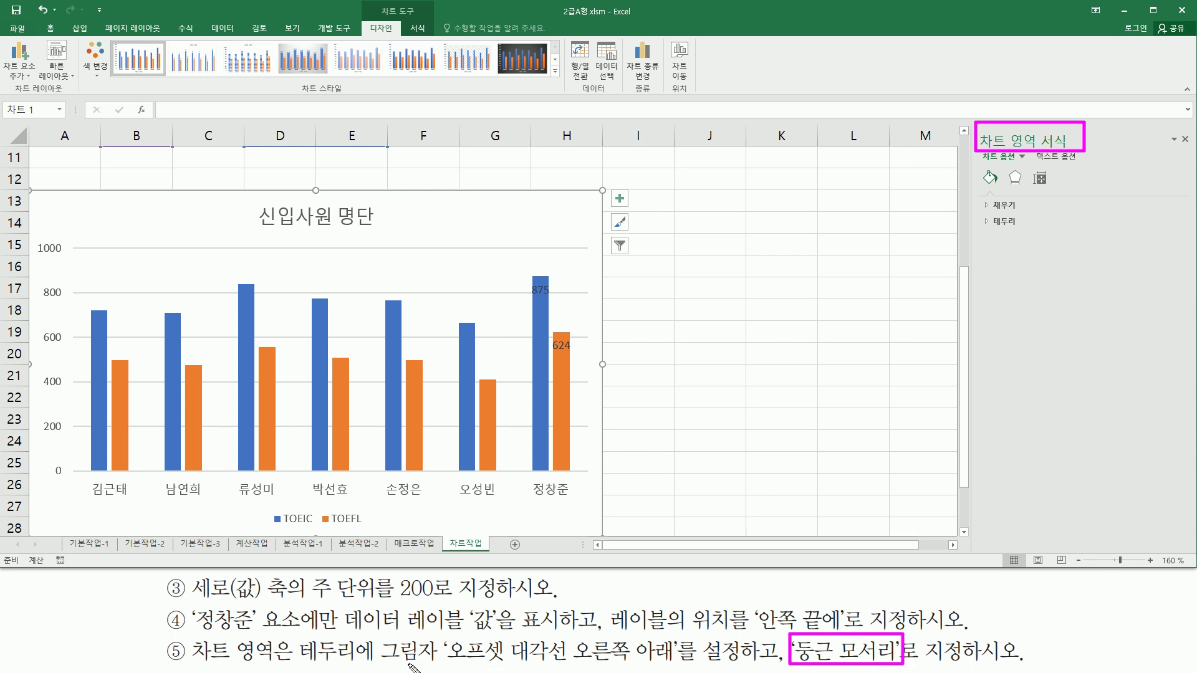
pyautogui.moveTo(286, 636); pyautogui.dragTo(357, 663)
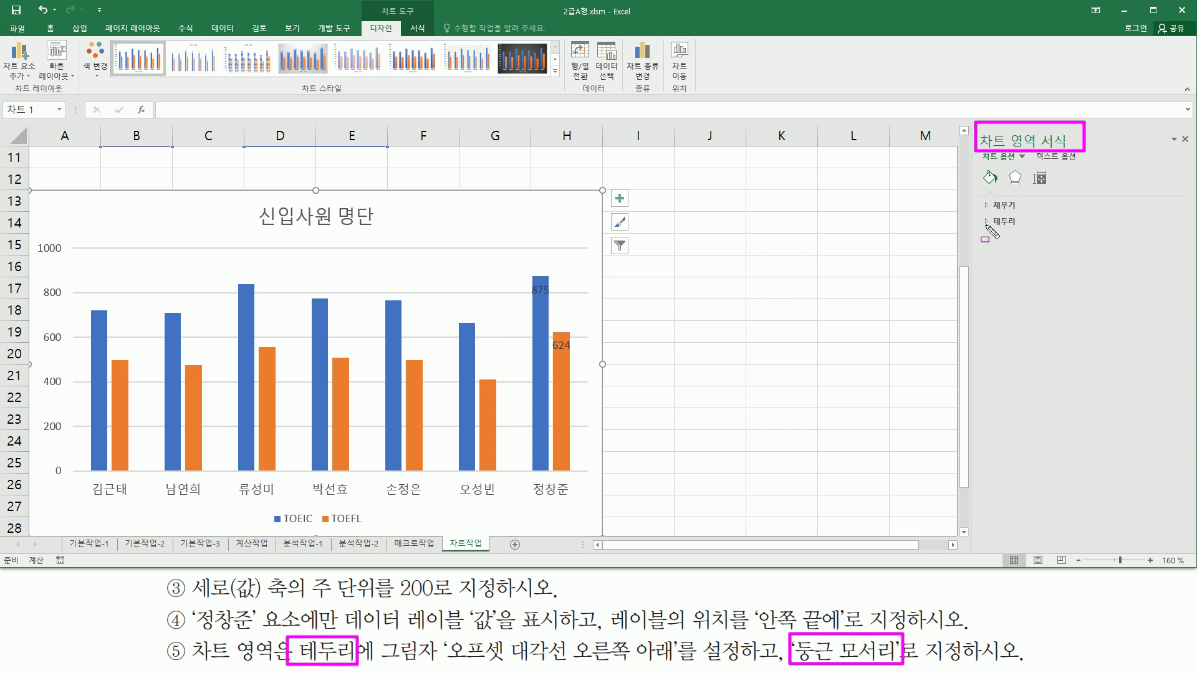
pyautogui.moveTo(982, 212)
pyautogui.mouseDown()
pyautogui.moveTo(1019, 242)
pyautogui.moveTo(1037, 238)
pyautogui.mouseUp()
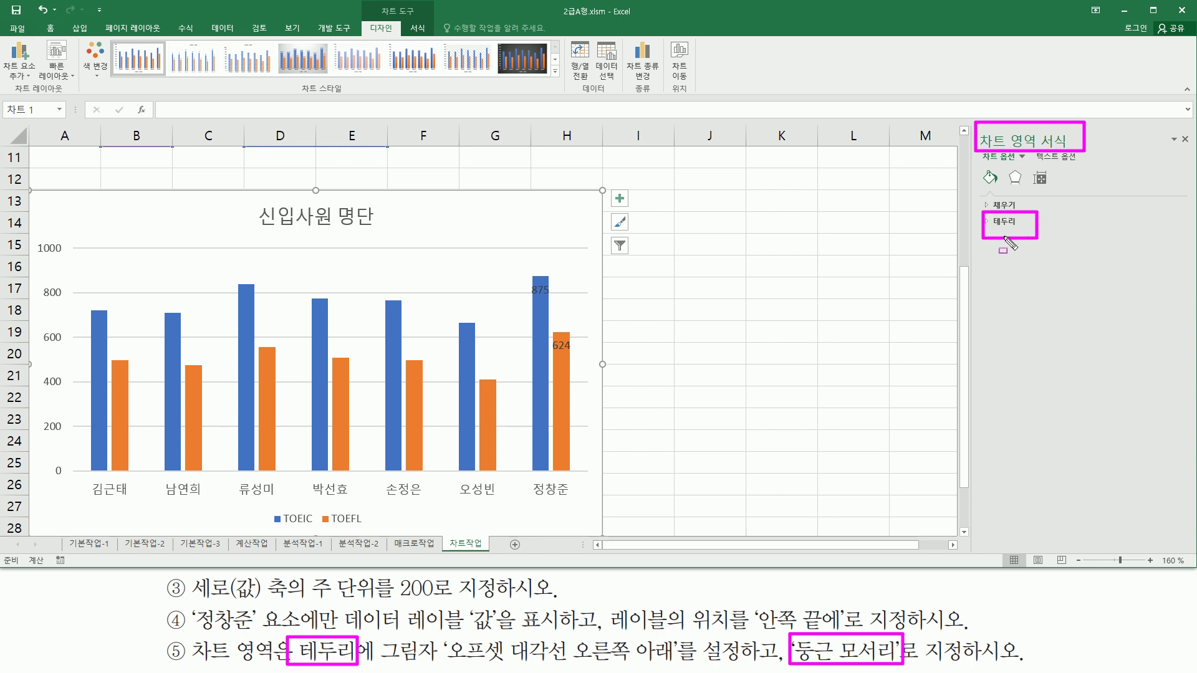
pyautogui.press('Escape')
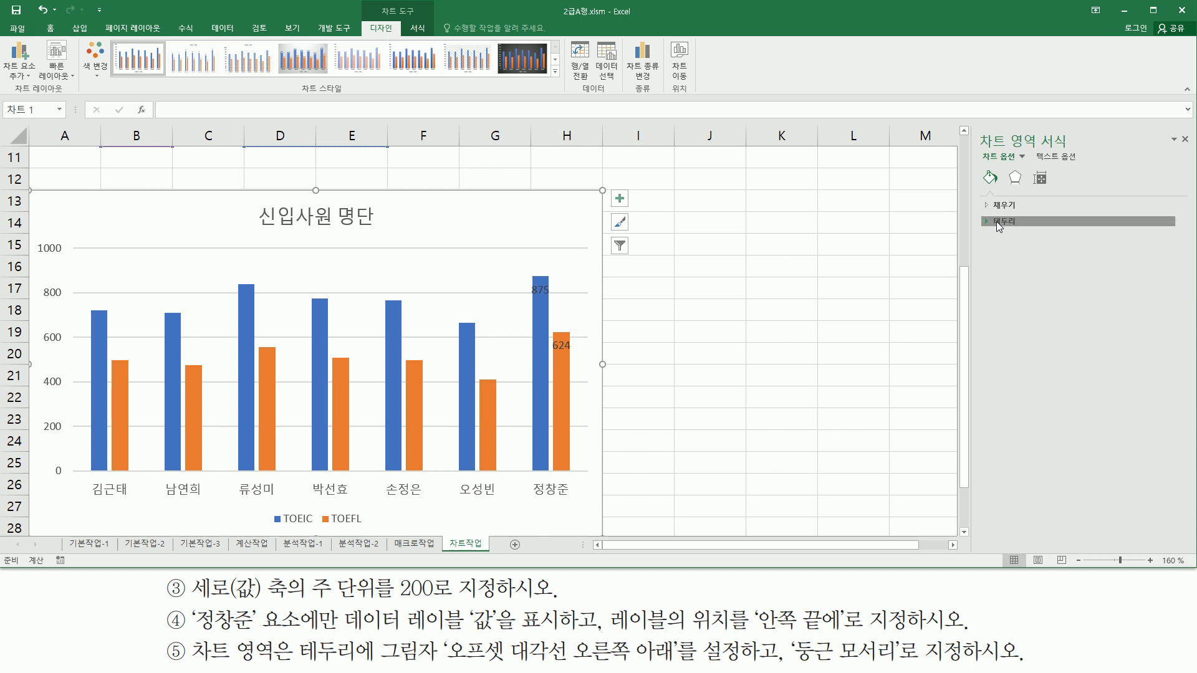
pyautogui.click(999, 222)
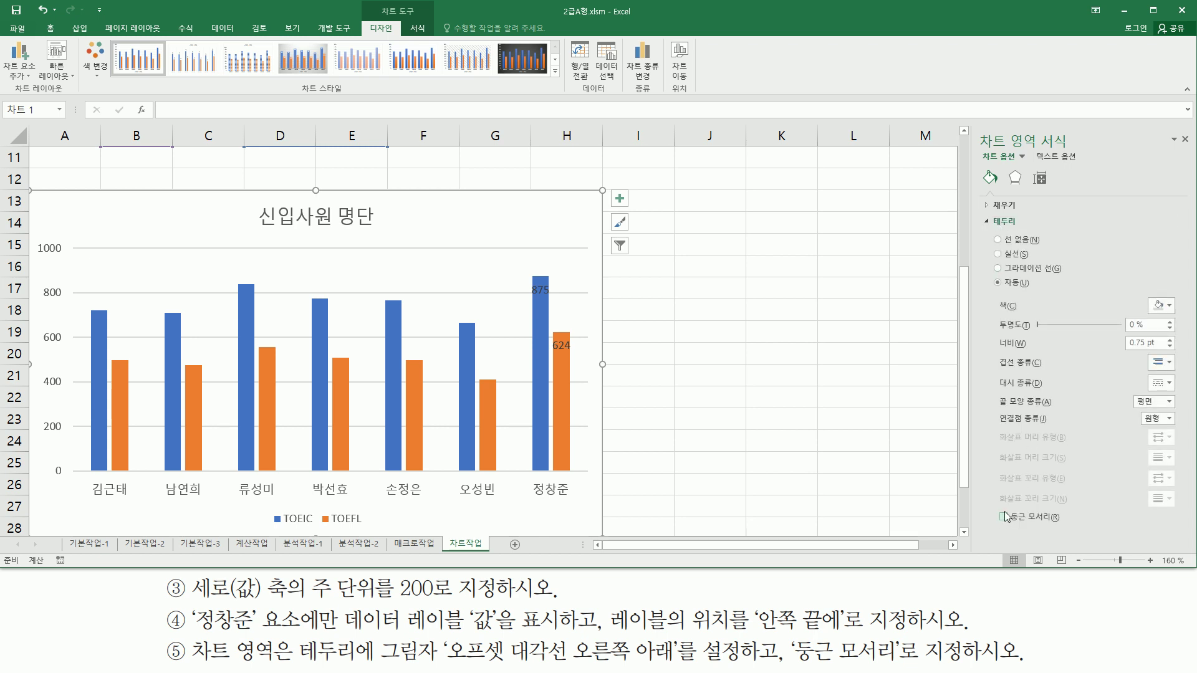
pyautogui.moveTo(997, 506); pyautogui.dragTo(1059, 528)
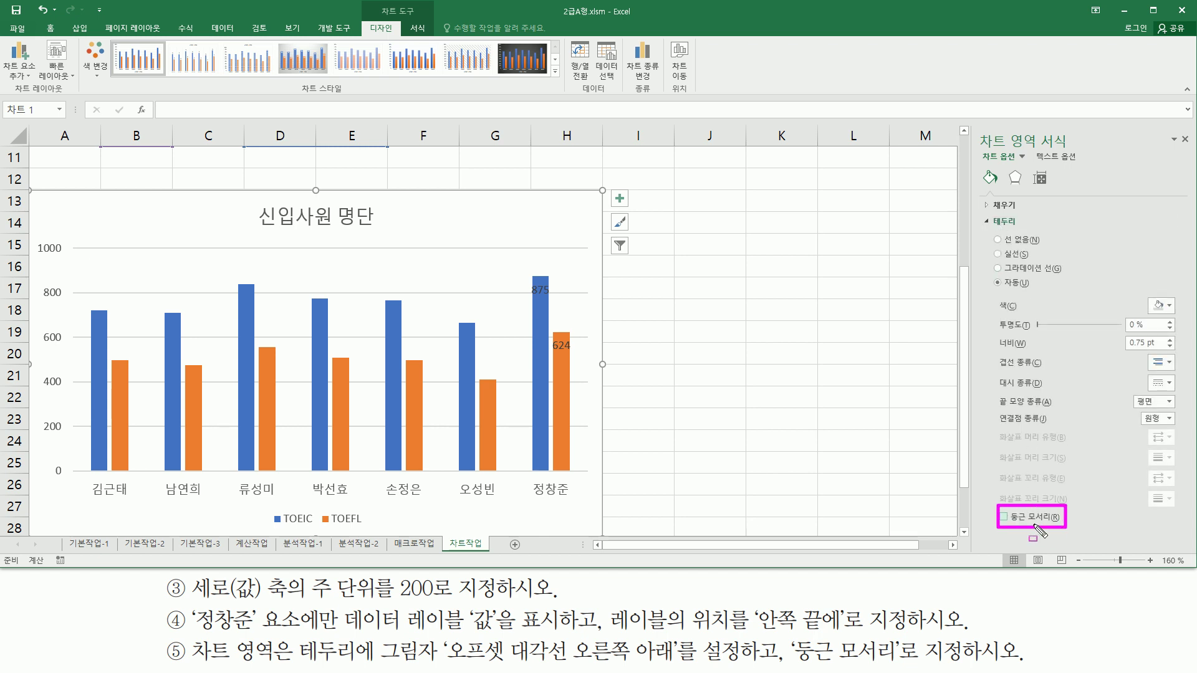
pyautogui.press('Escape')
pyautogui.moveTo(992, 506); pyautogui.dragTo(1071, 527)
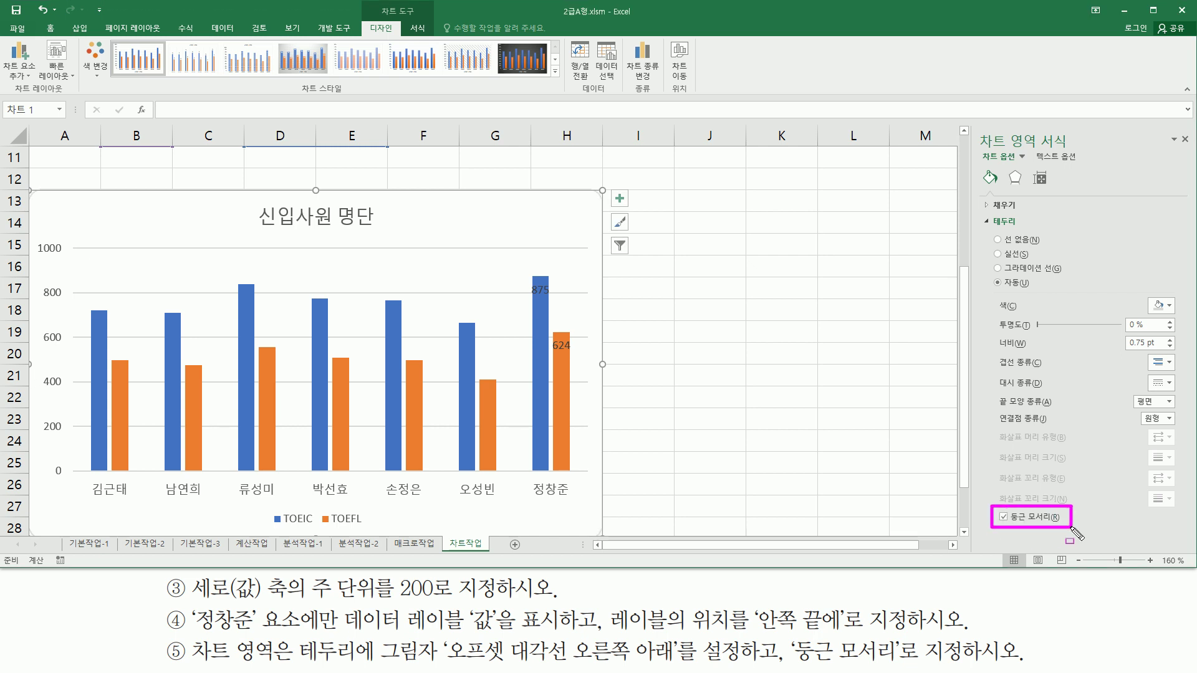
# Open the shadow (그림자) settings among the chart area's effects (효과).
pyautogui.moveTo(380, 631); pyautogui.dragTo(441, 667)
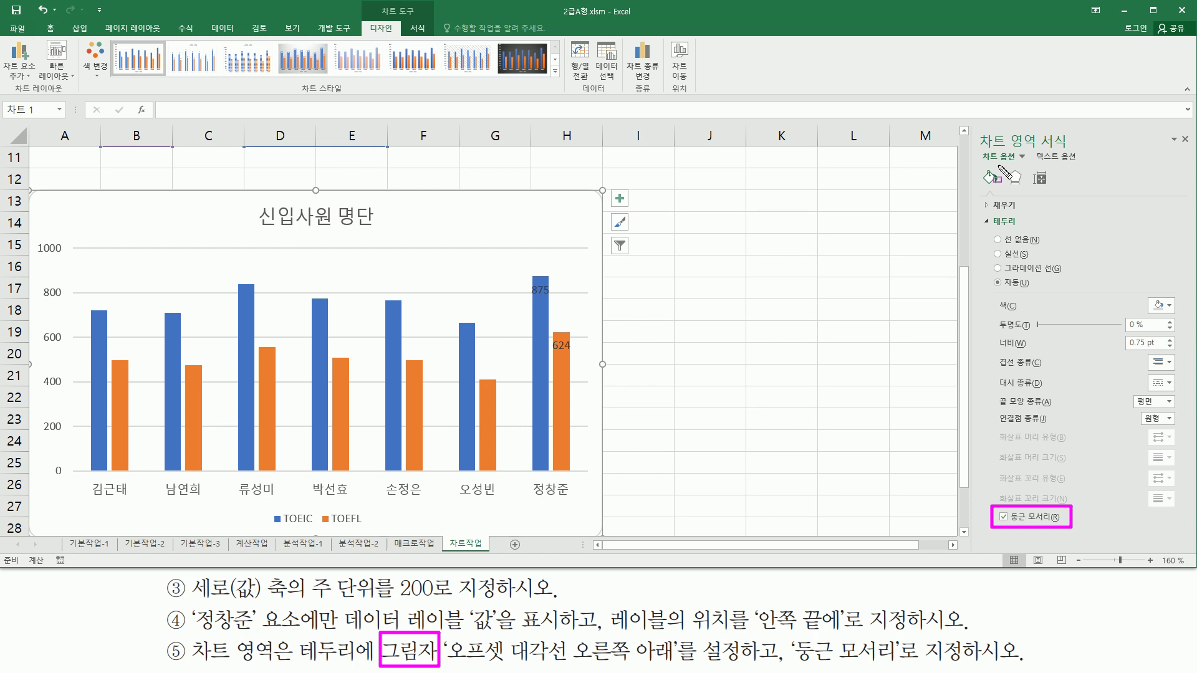
pyautogui.moveTo(999, 164); pyautogui.dragTo(1035, 190)
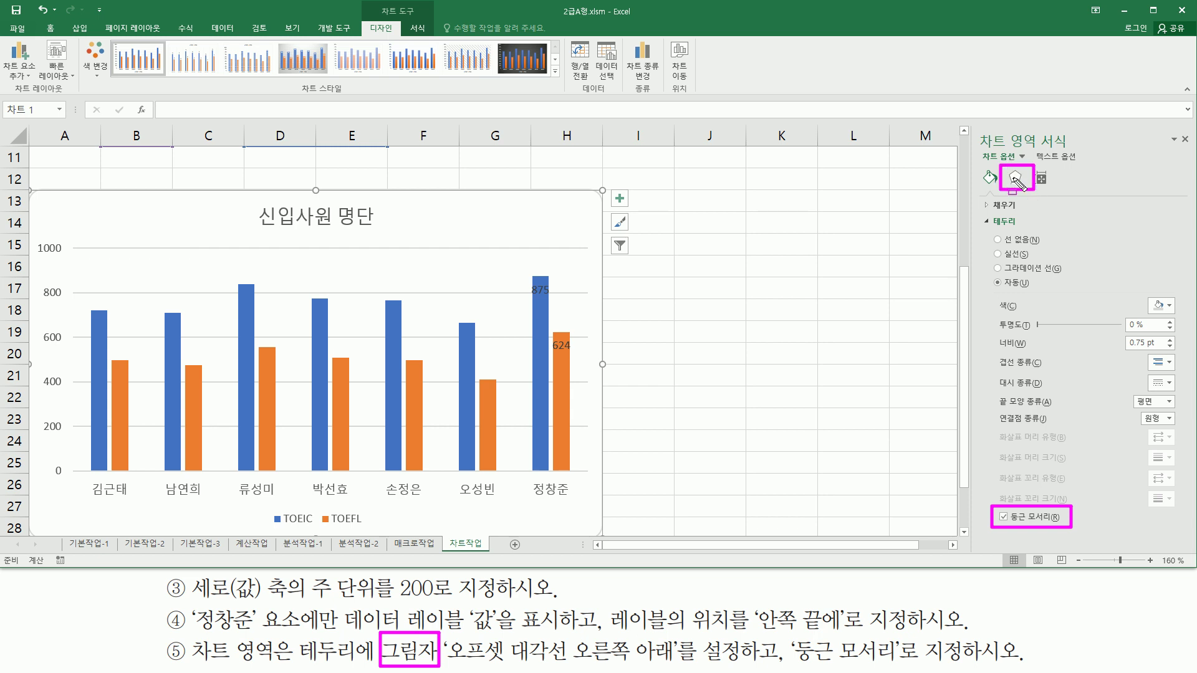
pyautogui.press('Escape')
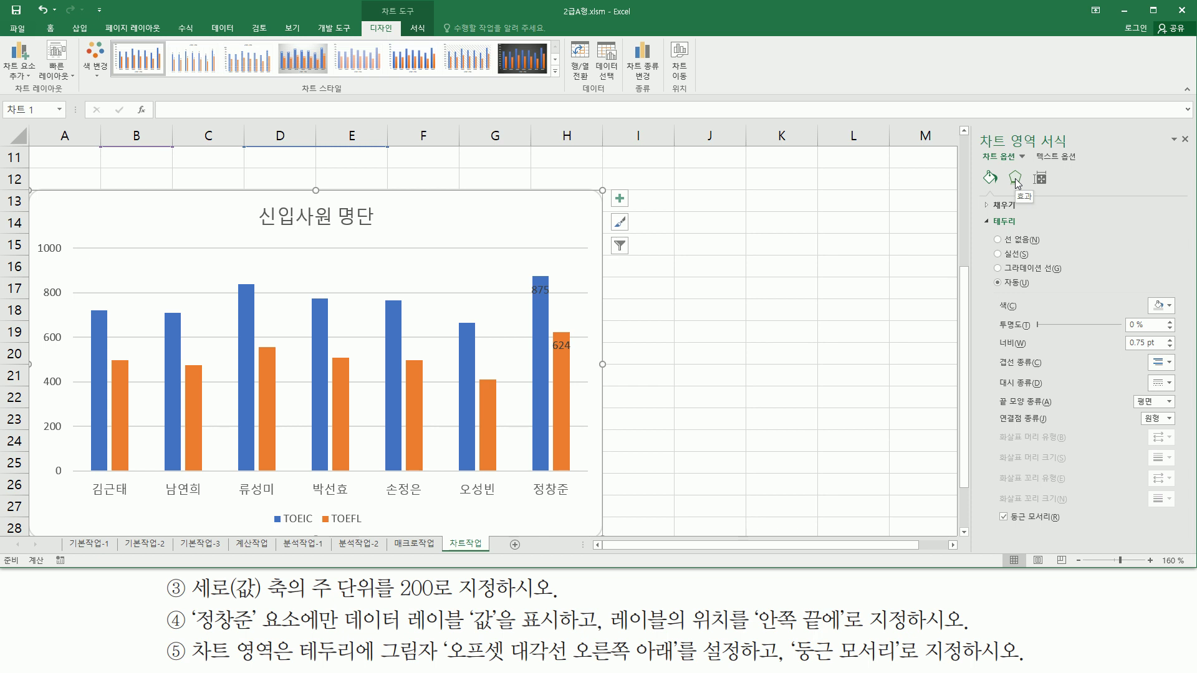
pyautogui.click(1015, 179)
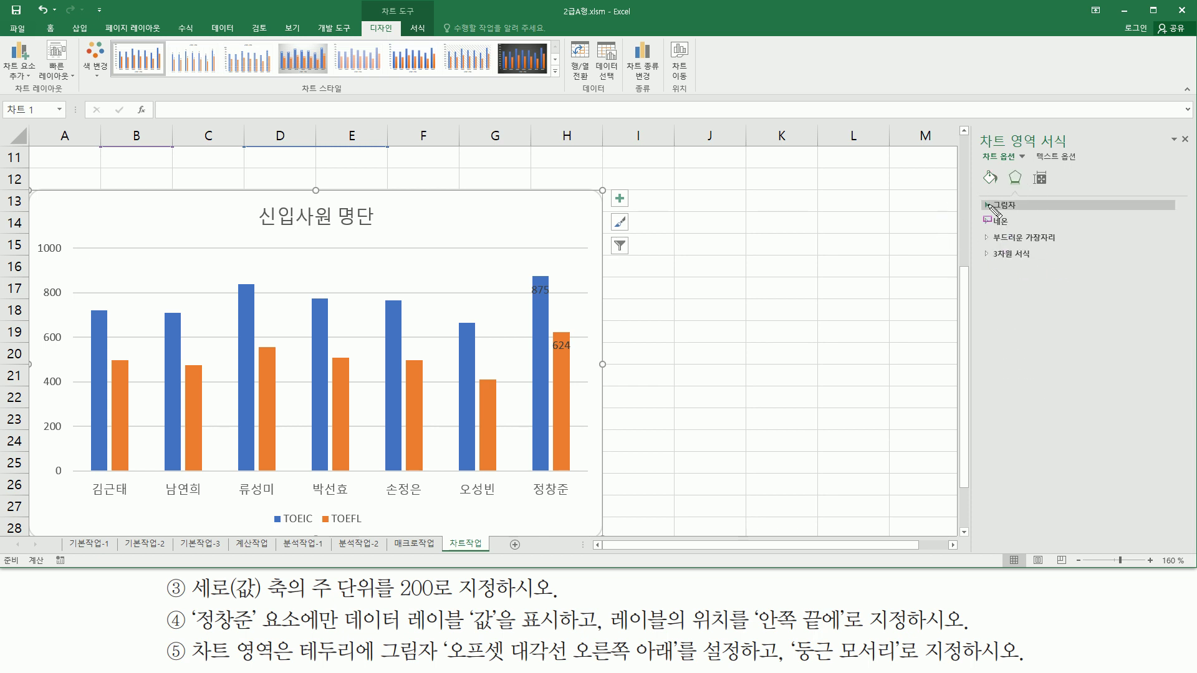
pyautogui.moveTo(977, 195); pyautogui.dragTo(1027, 214)
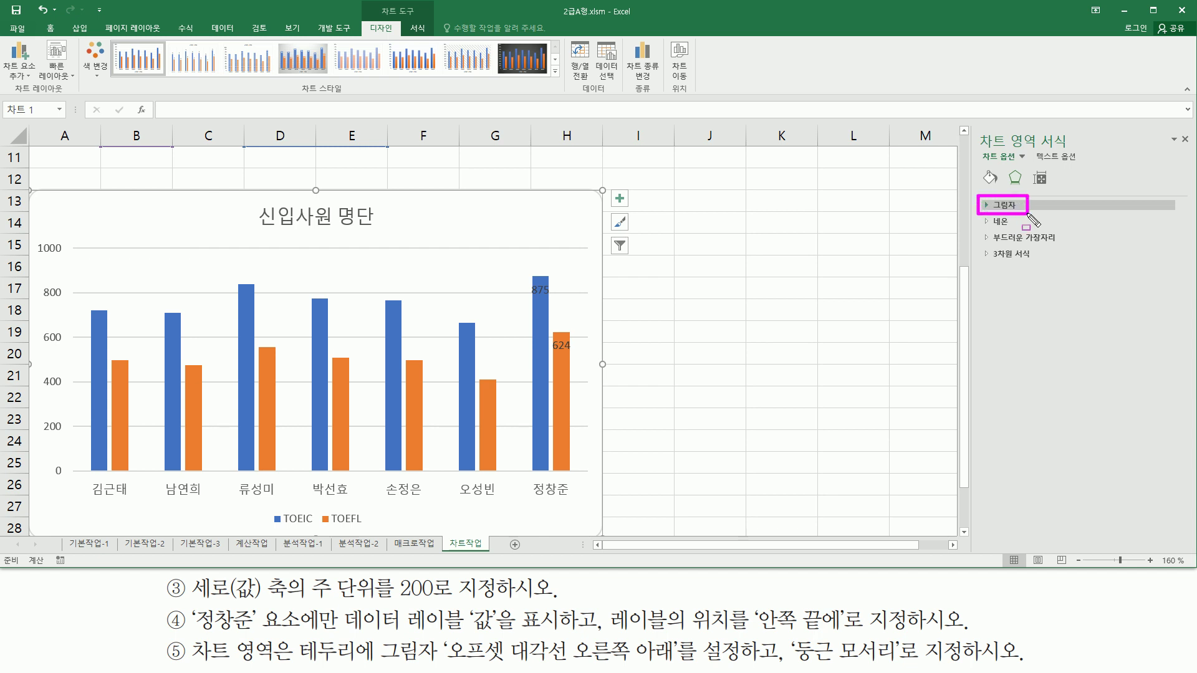
pyautogui.press('Escape')
pyautogui.click(1005, 204)
pyautogui.click(1005, 205)
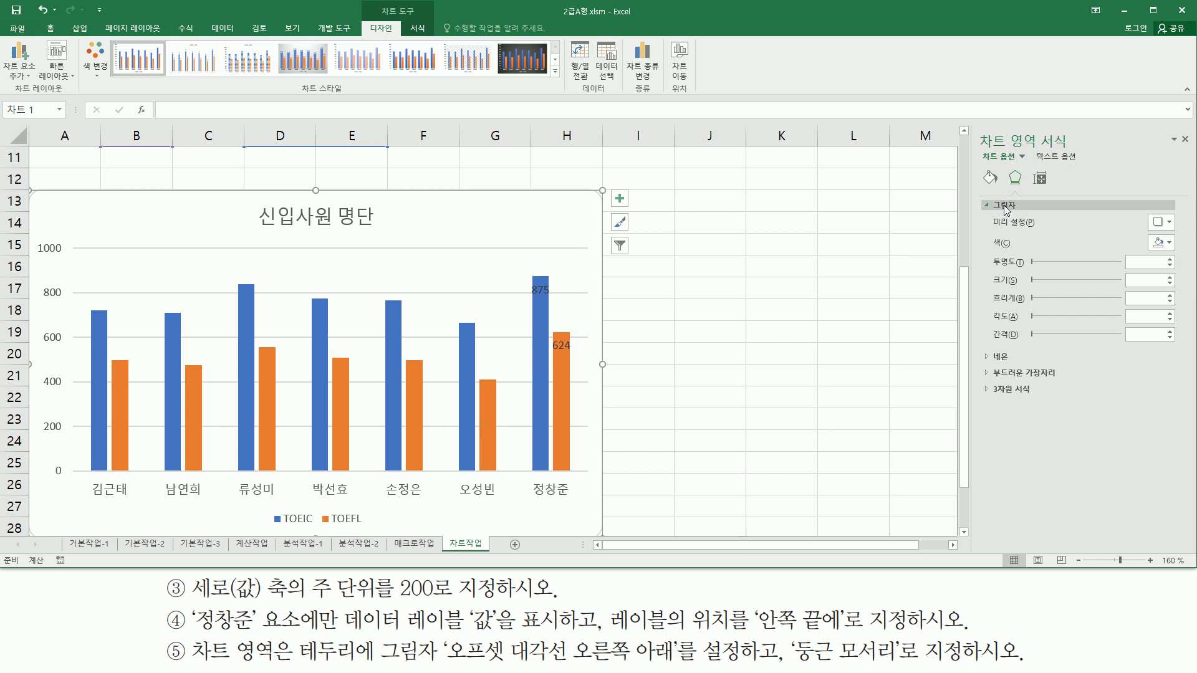
# Apply the outer shadow preset offset diagonal bottom right (오프셋 대각선 오른쪽 아래) to the chart area.
pyautogui.moveTo(974, 192)
pyautogui.mouseDown()
pyautogui.moveTo(1098, 331)
pyautogui.moveTo(1188, 354)
pyautogui.mouseUp()
pyautogui.moveTo(989, 208); pyautogui.dragTo(1034, 231)
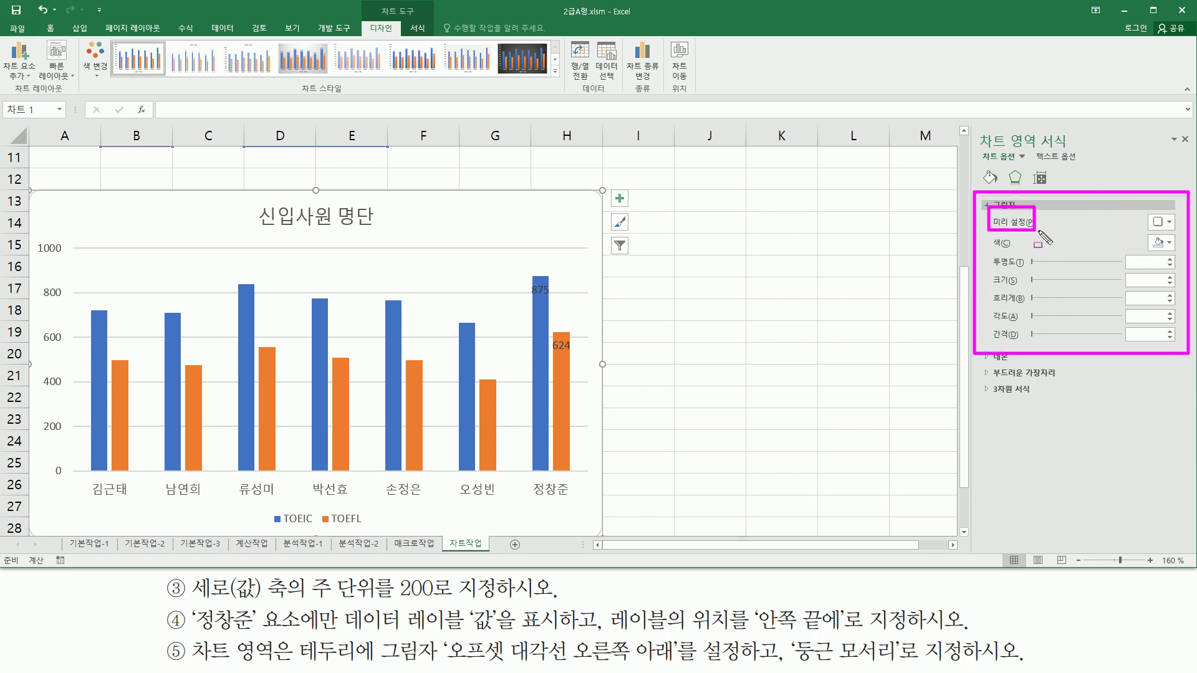
pyautogui.moveTo(1136, 208); pyautogui.dragTo(1177, 233)
pyautogui.press('Escape')
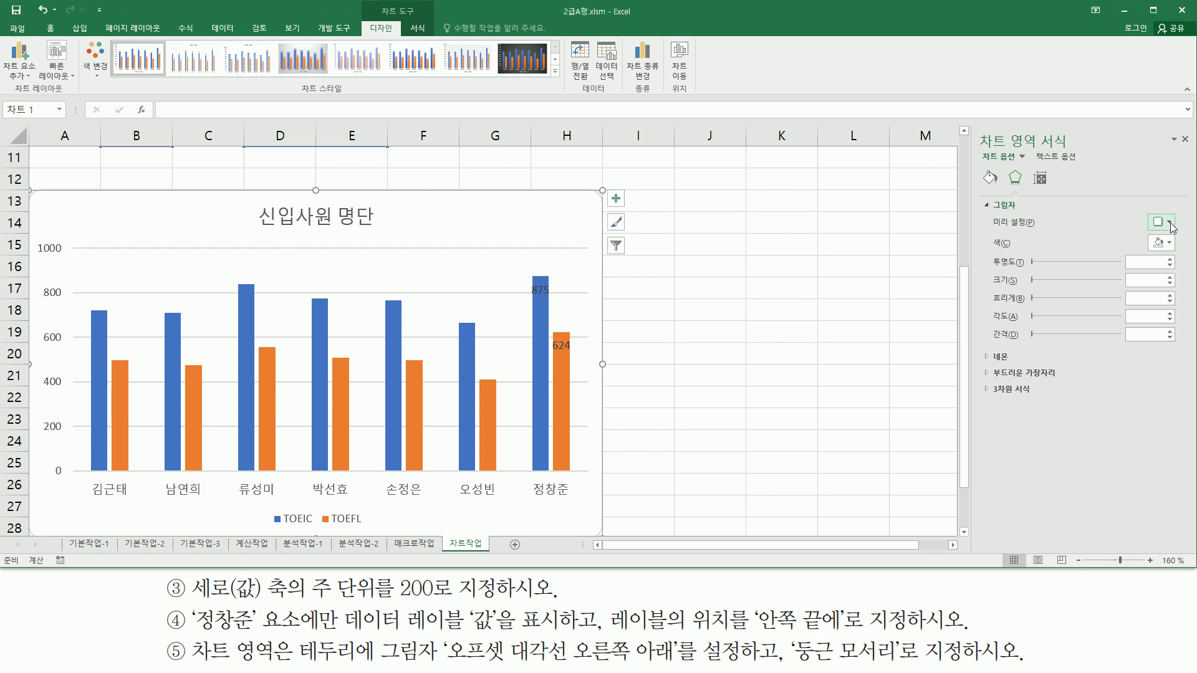
pyautogui.click(1170, 224)
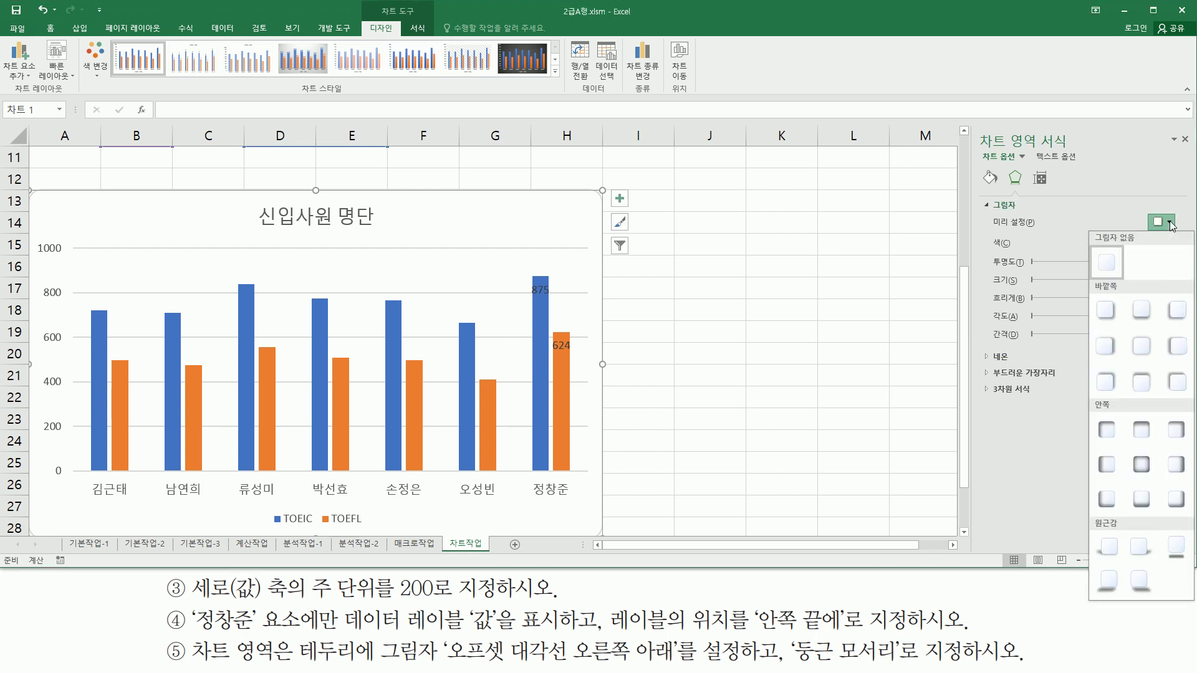
pyautogui.click(1106, 310)
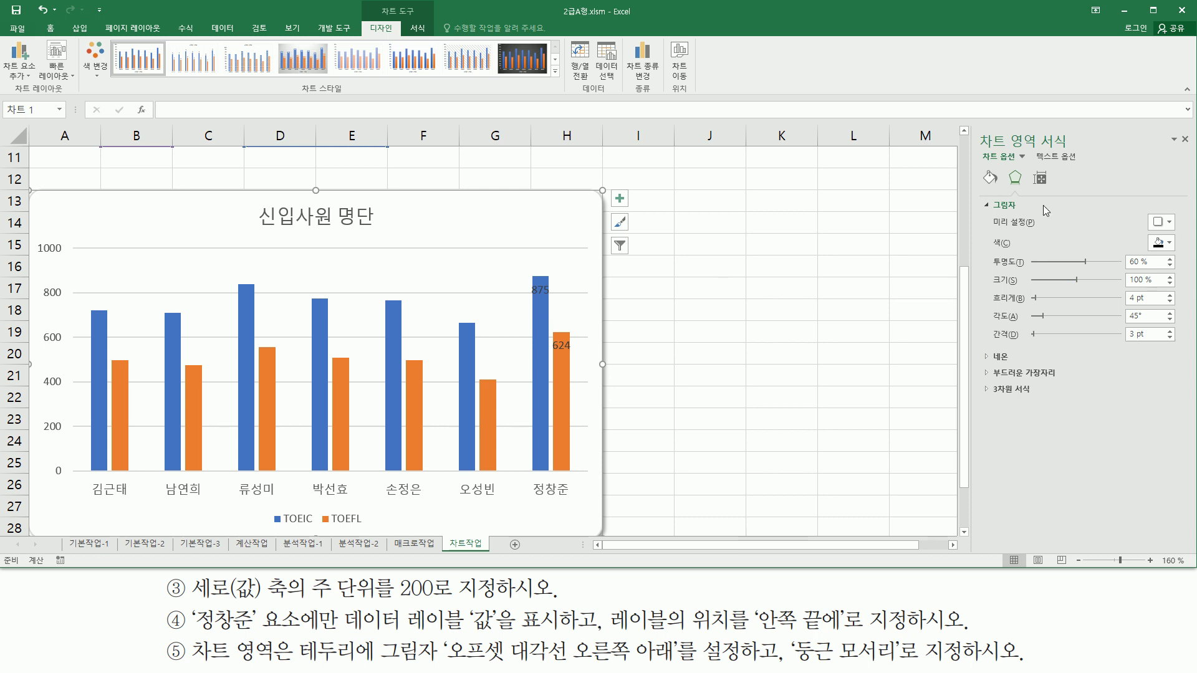
# Close the chart area formatting (차트 영역 서식) settings.
pyautogui.moveTo(977, 119); pyautogui.dragTo(1082, 162)
pyautogui.moveTo(1176, 124); pyautogui.dragTo(1195, 157)
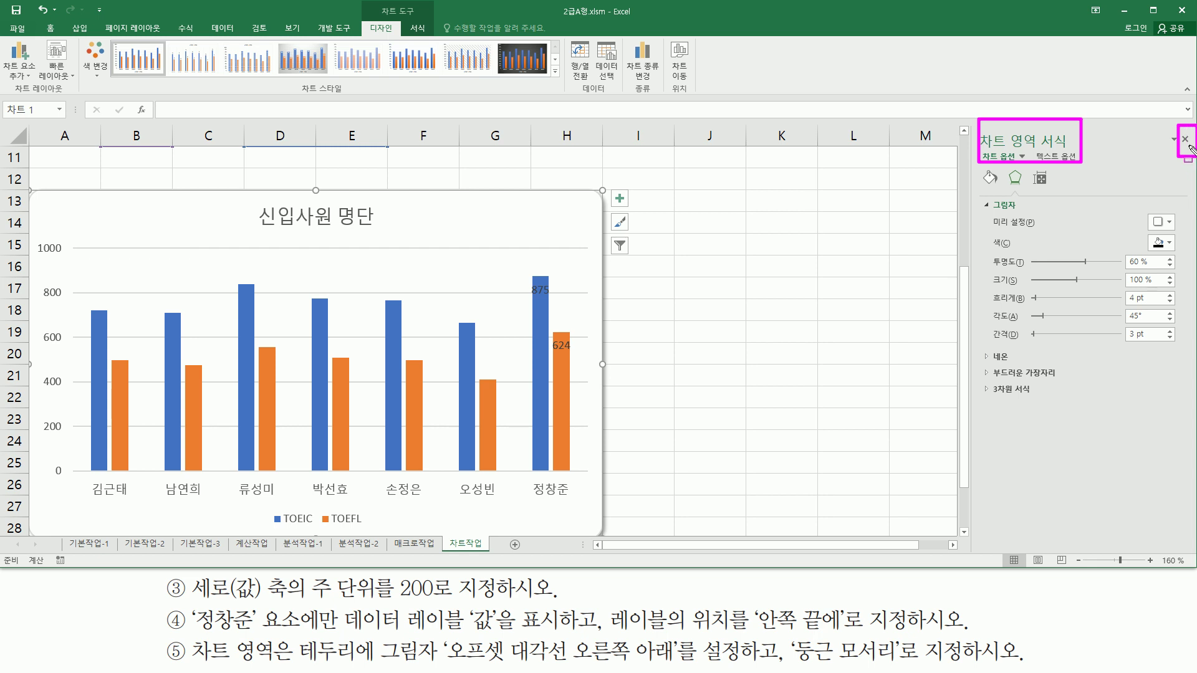
pyautogui.click(1185, 139)
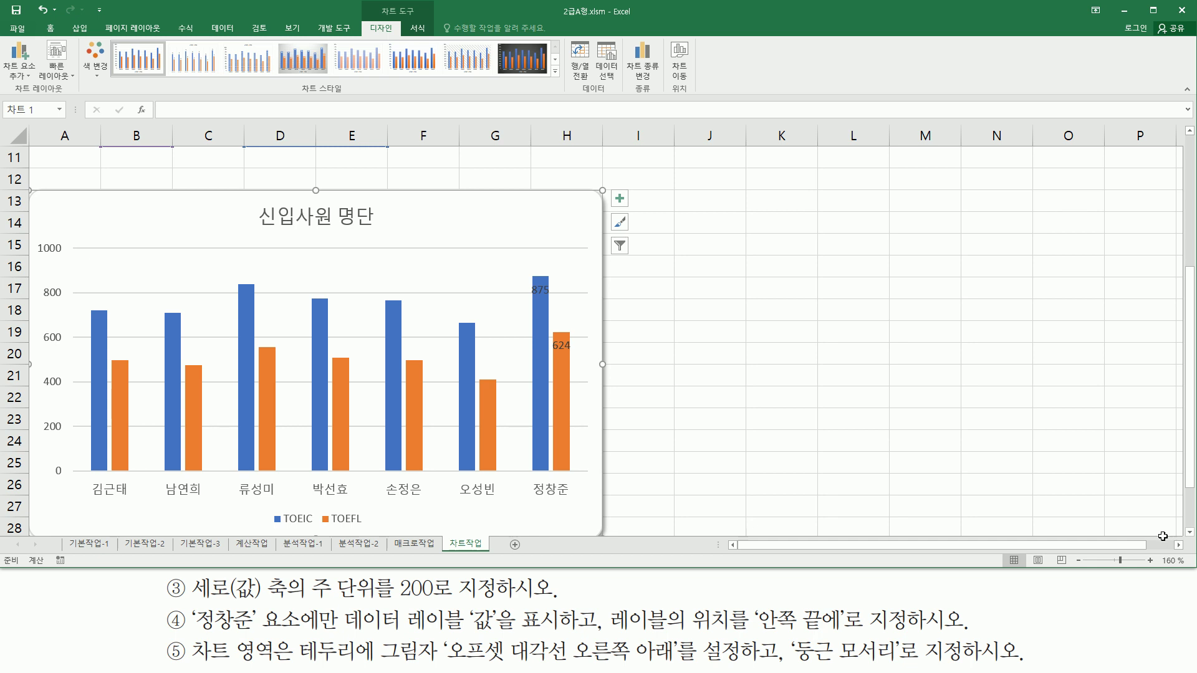
# Review the finished chart's border, title, axes, legend, gridlines and last category's data labels, and deselect the chart.
pyautogui.click(1189, 534)
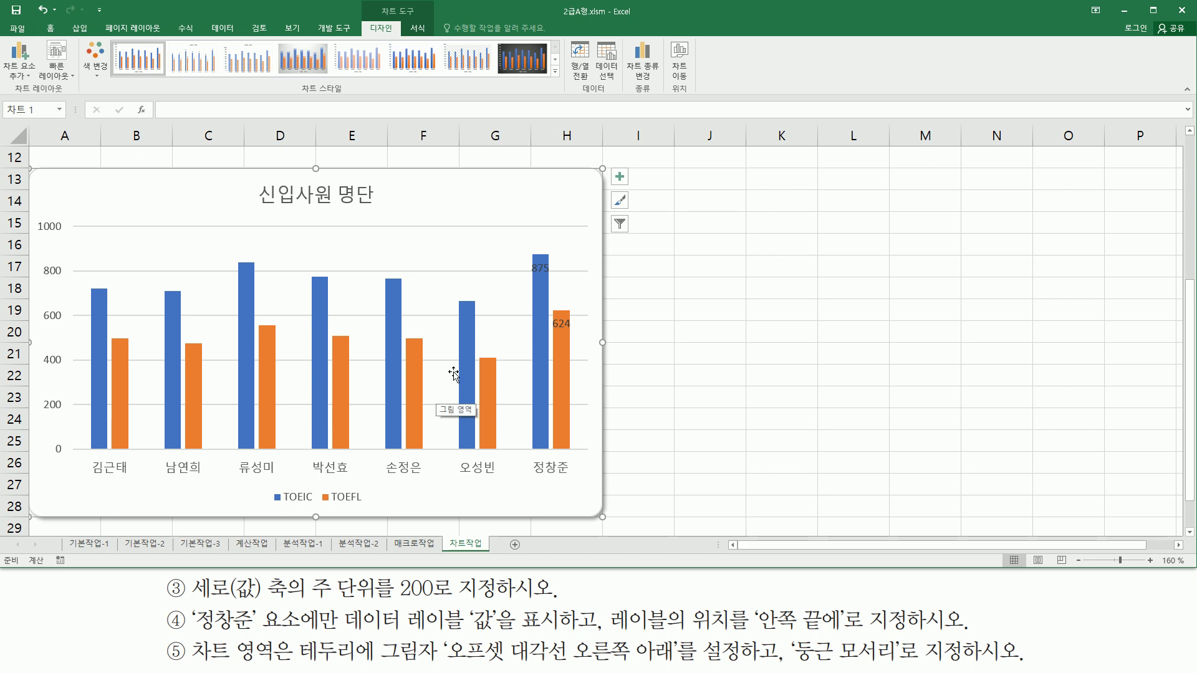
pyautogui.moveTo(30, 171)
pyautogui.mouseDown()
pyautogui.moveTo(123, 411)
pyautogui.moveTo(604, 520)
pyautogui.mouseUp()
pyautogui.press('Escape')
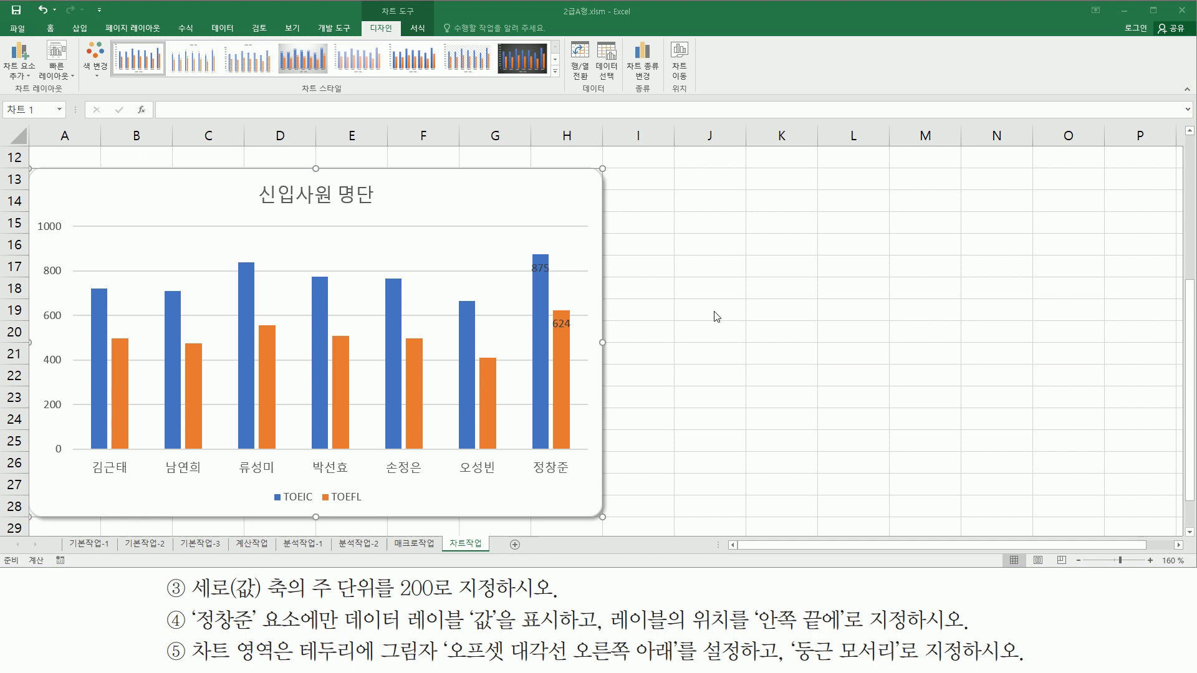
pyautogui.hotkey('ctrl', 'shift', 'd')
pyautogui.moveTo(252, 210); pyautogui.dragTo(384, 210)
pyautogui.moveTo(35, 213)
pyautogui.mouseDown()
pyautogui.moveTo(64, 344)
pyautogui.moveTo(71, 466)
pyautogui.moveTo(593, 493)
pyautogui.moveTo(583, 481)
pyautogui.mouseUp()
pyautogui.moveTo(268, 485)
pyautogui.mouseDown()
pyautogui.moveTo(380, 530)
pyautogui.moveTo(370, 510)
pyautogui.mouseUp()
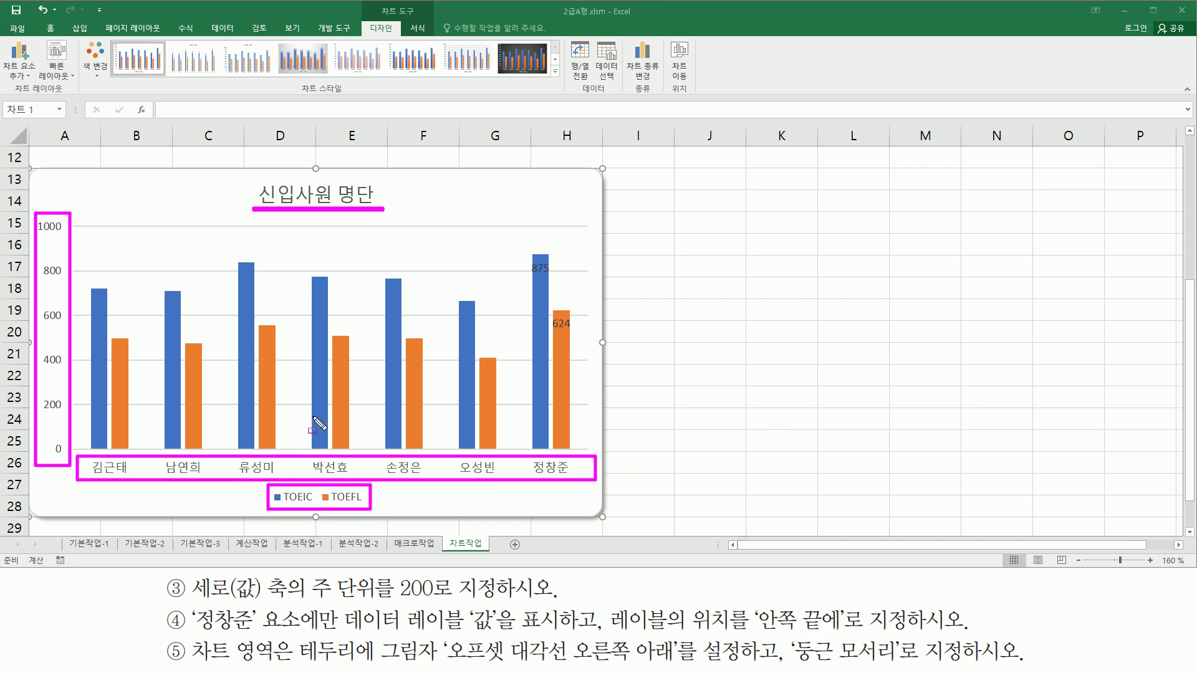
pyautogui.moveTo(79, 225); pyautogui.dragTo(476, 228)
pyautogui.moveTo(77, 269); pyautogui.dragTo(522, 273)
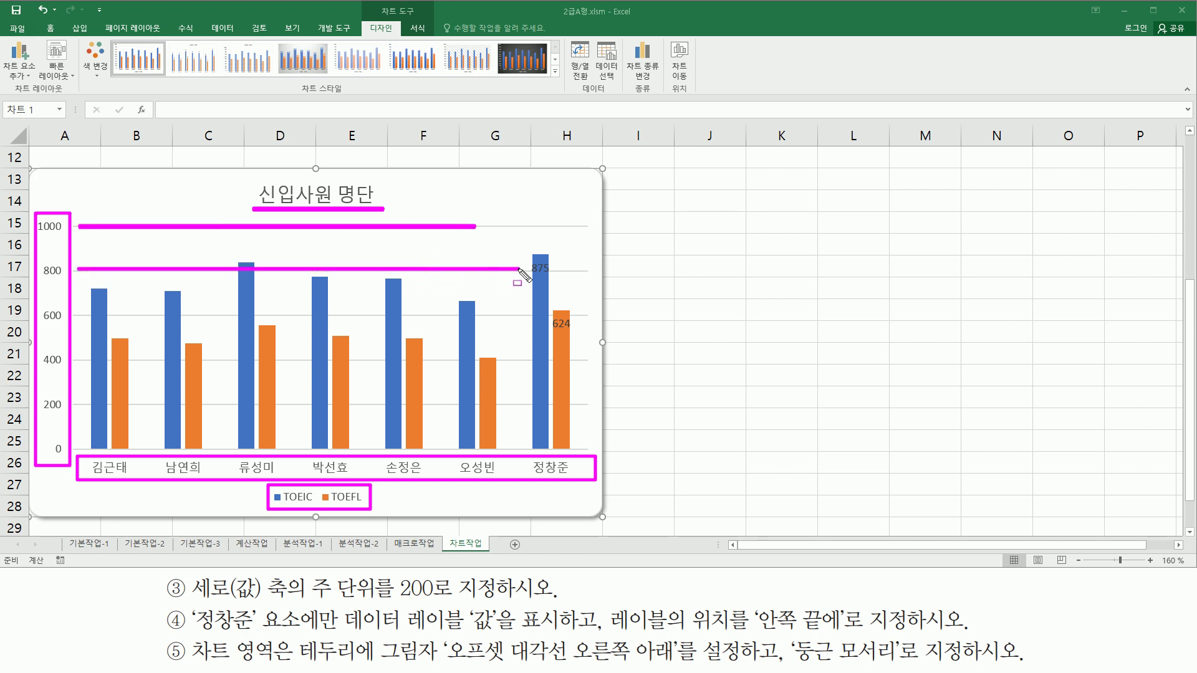
pyautogui.moveTo(76, 316); pyautogui.dragTo(515, 318)
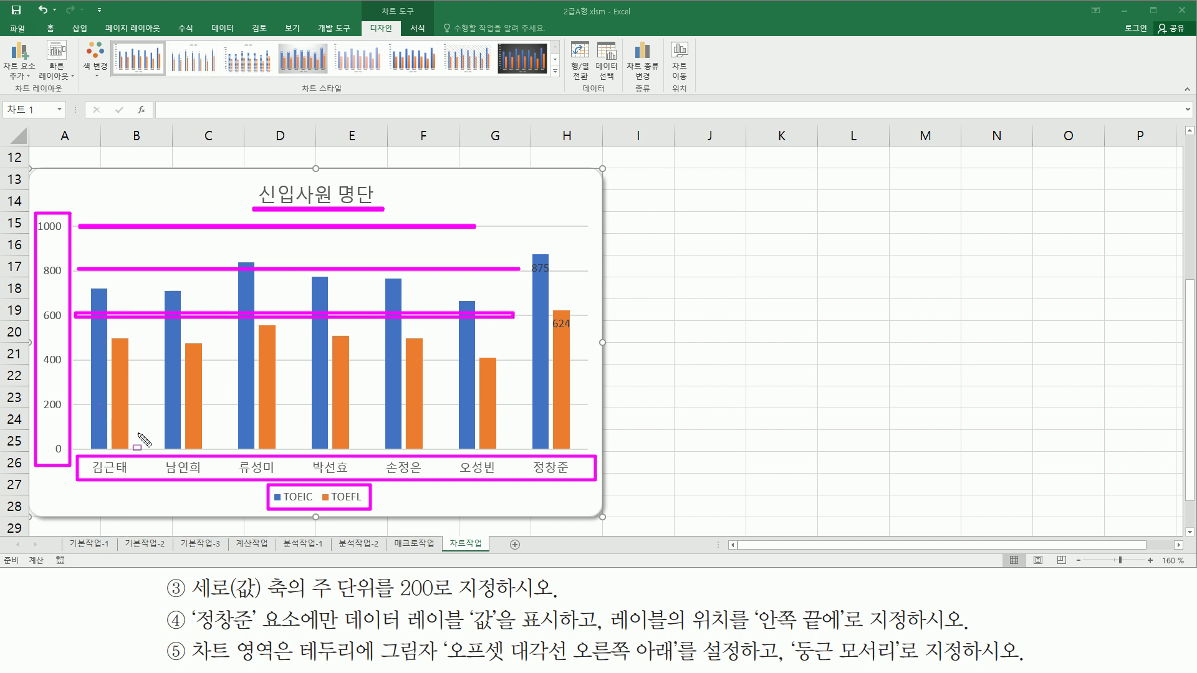
pyautogui.moveTo(522, 249)
pyautogui.mouseDown()
pyautogui.moveTo(560, 284)
pyautogui.moveTo(548, 334)
pyautogui.moveTo(578, 308)
pyautogui.moveTo(581, 339)
pyautogui.mouseUp()
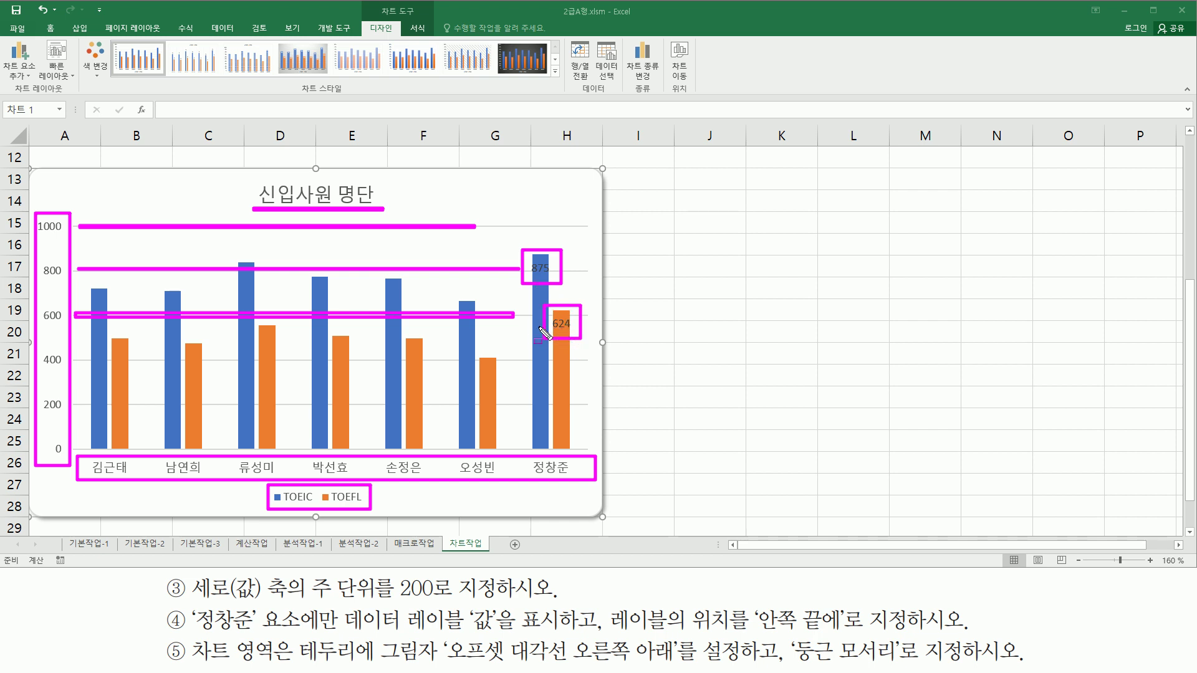
pyautogui.press('Escape')
pyautogui.click(770, 292)
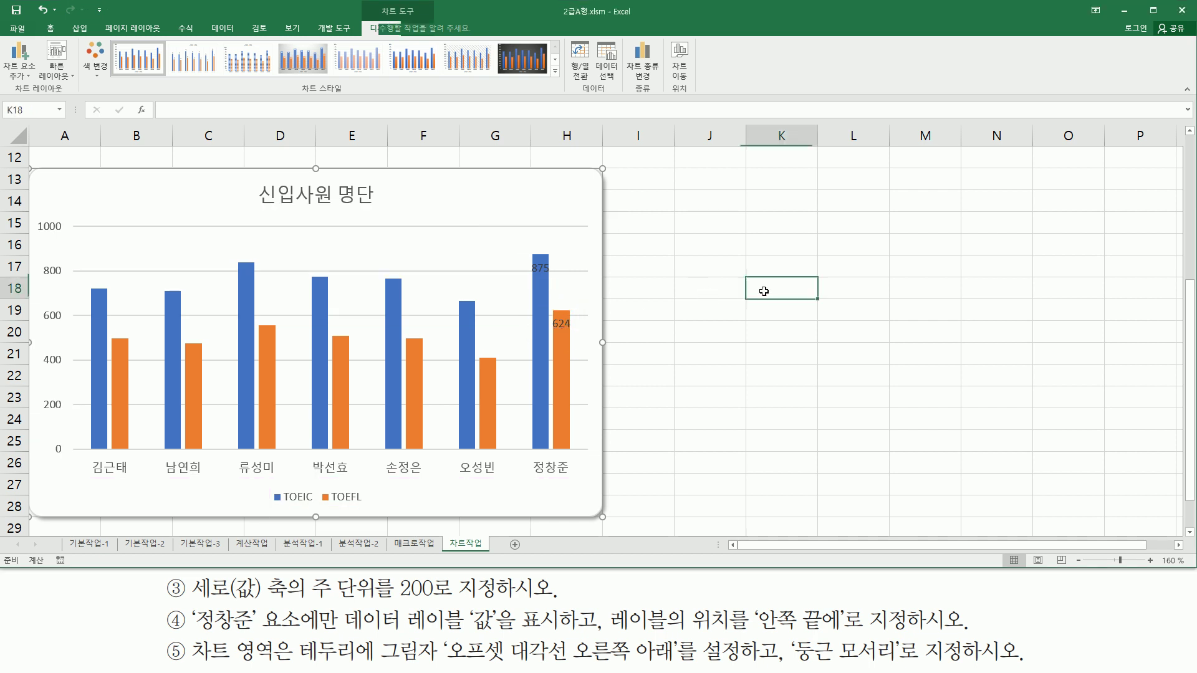